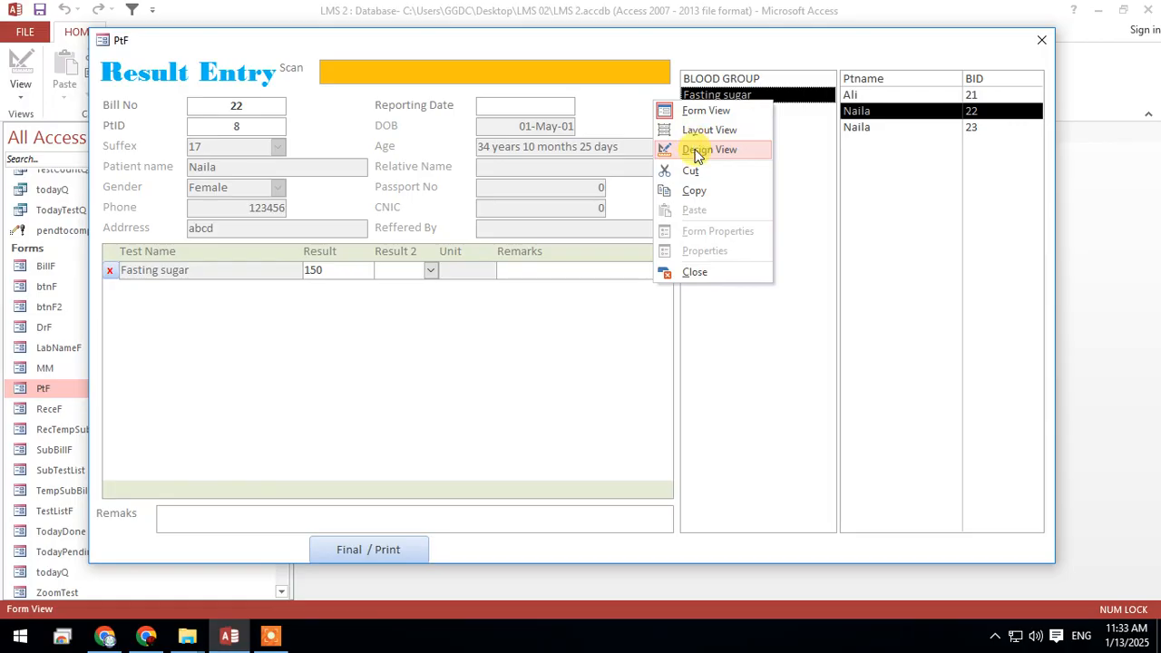
Switch the PtF form to Design View and hide its property sheet.
{"action": "left_click", "coordinate": [697, 152]}
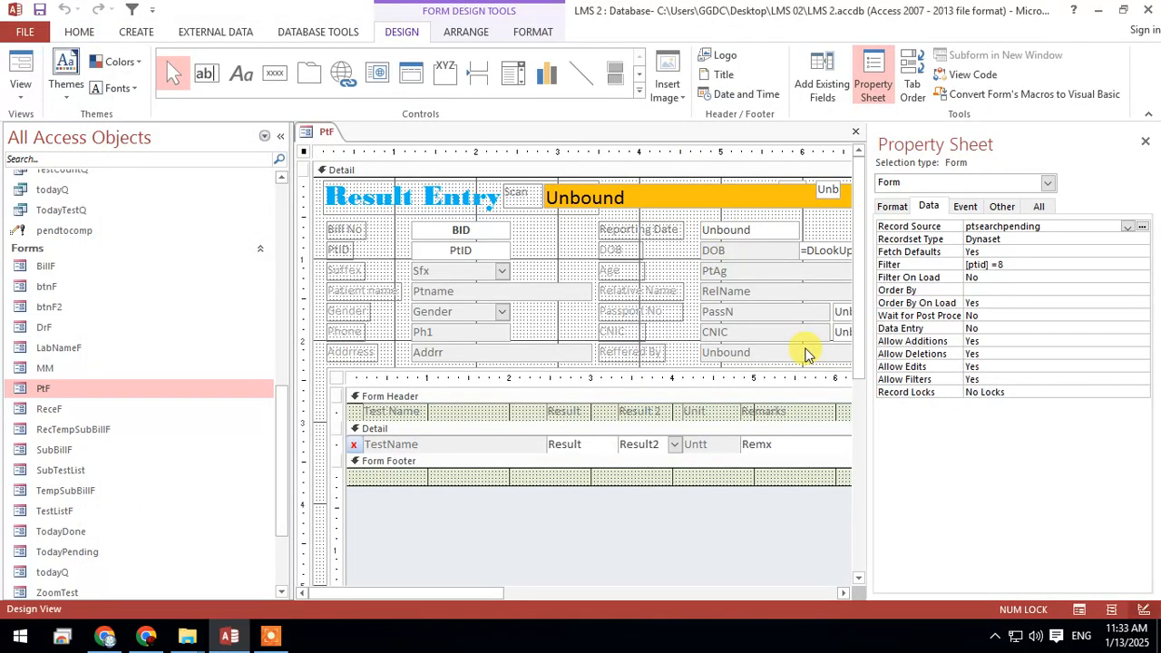
{"action": "scroll", "coordinate": [205, 335], "scroll_direction": "up", "scroll_amount": 4}
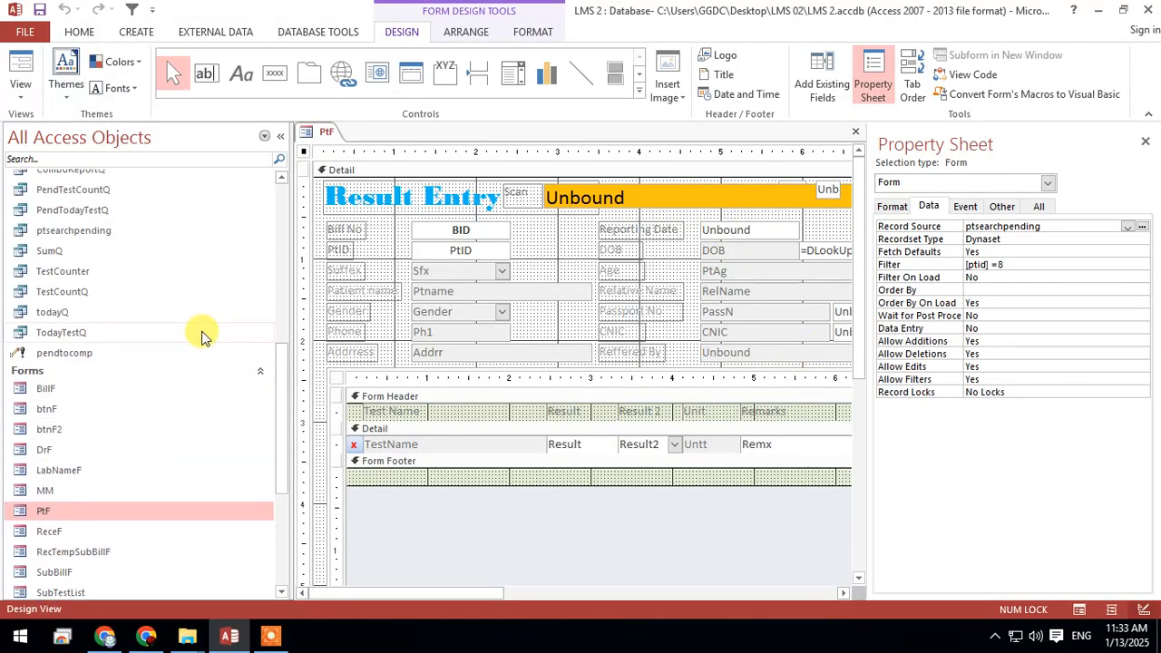
{"action": "left_click", "coordinate": [1144, 141]}
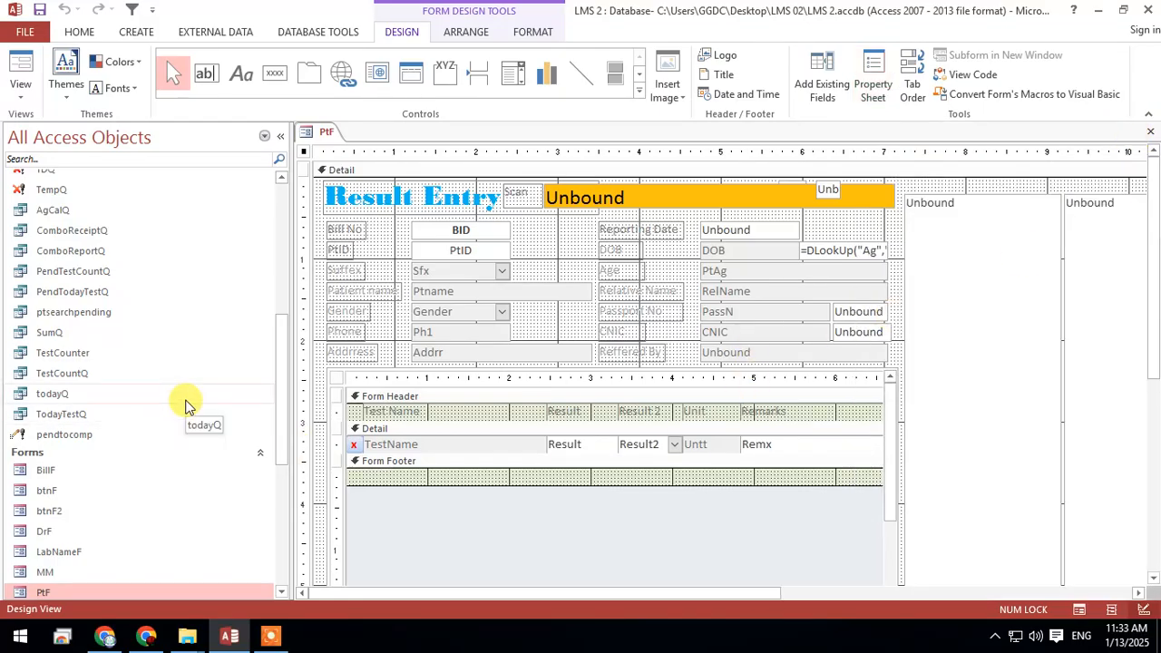
Open the On Click event procedure of the form's Final / Print button.
{"action": "scroll", "coordinate": [623, 459], "scroll_direction": "down", "scroll_amount": 5}
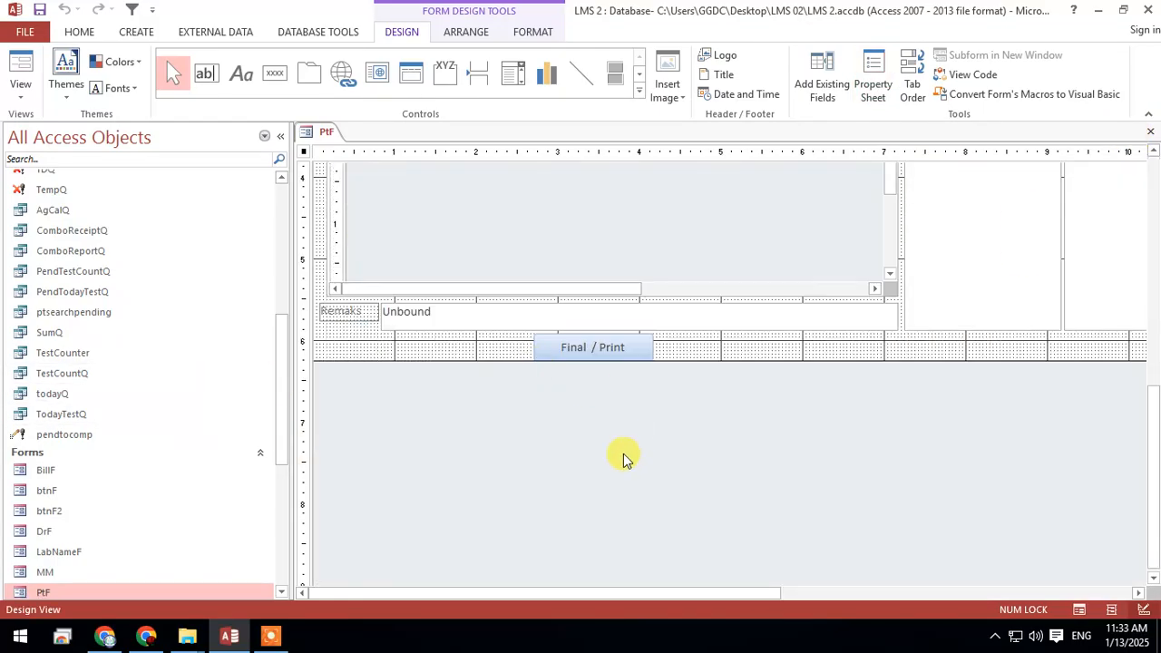
{"action": "right_click", "coordinate": [608, 346]}
{"action": "left_click", "coordinate": [653, 608]}
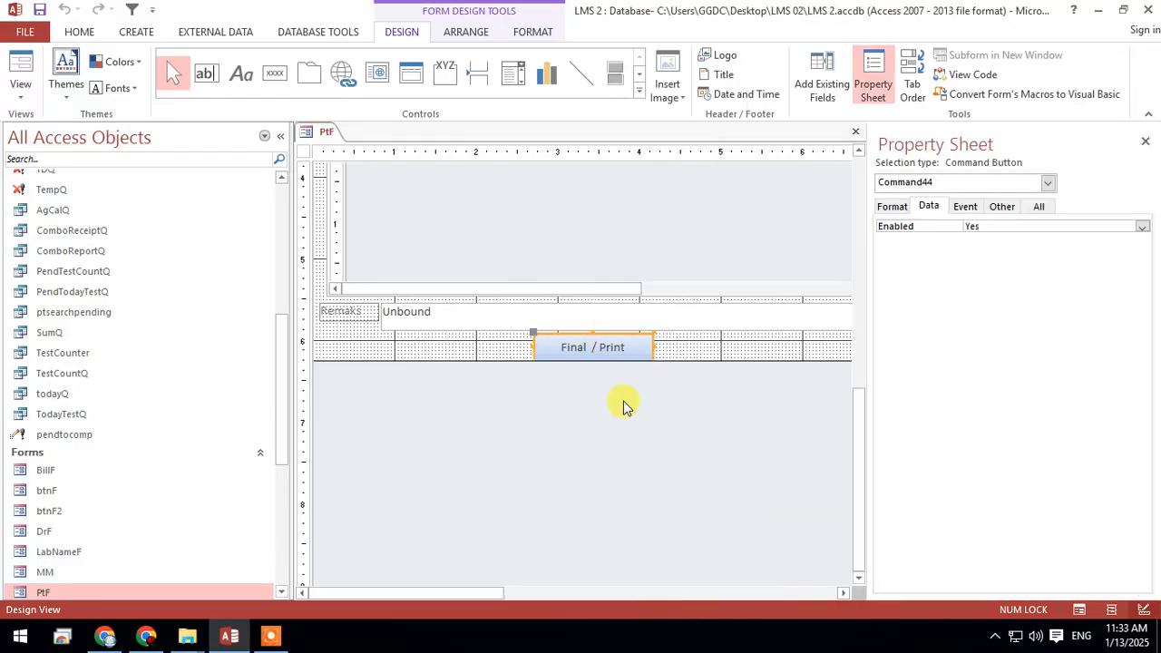
{"action": "left_click", "coordinate": [965, 206]}
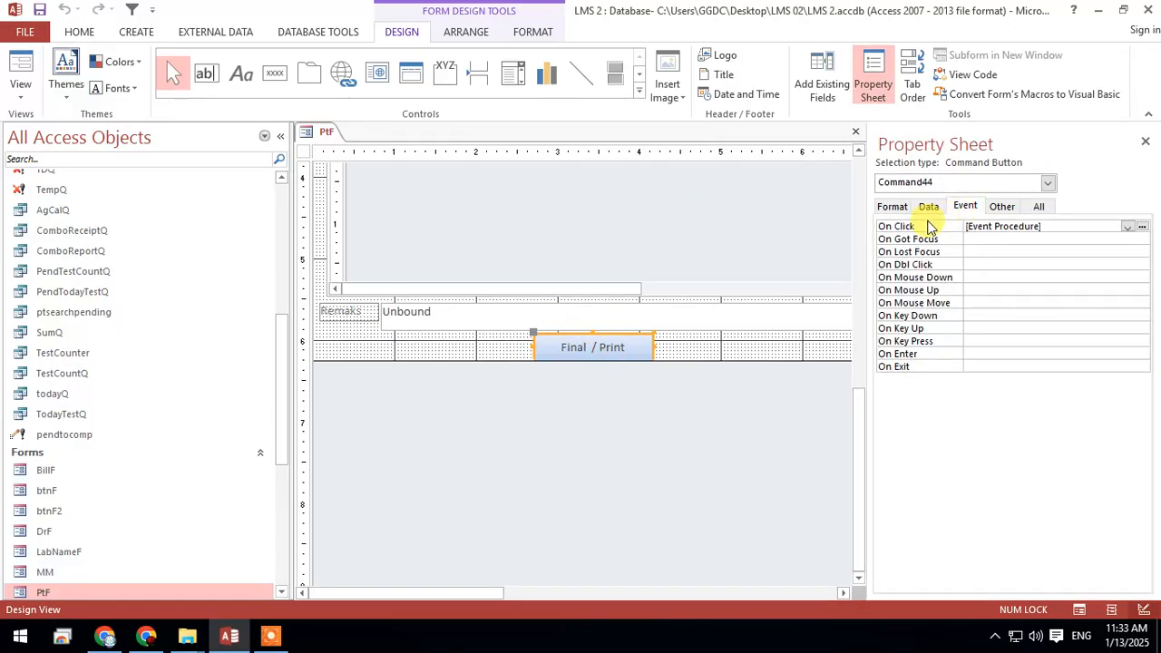
{"action": "left_click", "coordinate": [1143, 227]}
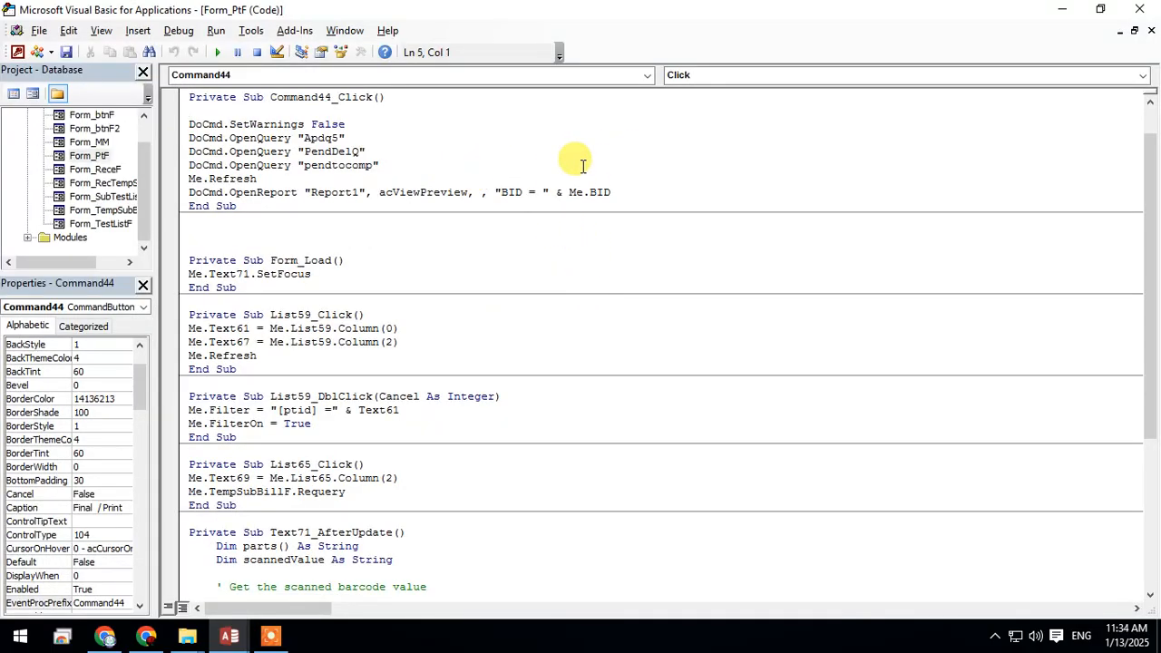
Examine the PendDelQ and pendtocomp query calls in the button's code, and shrink the code window to uncover the database objects.
{"action": "double_click", "coordinate": [313, 155]}
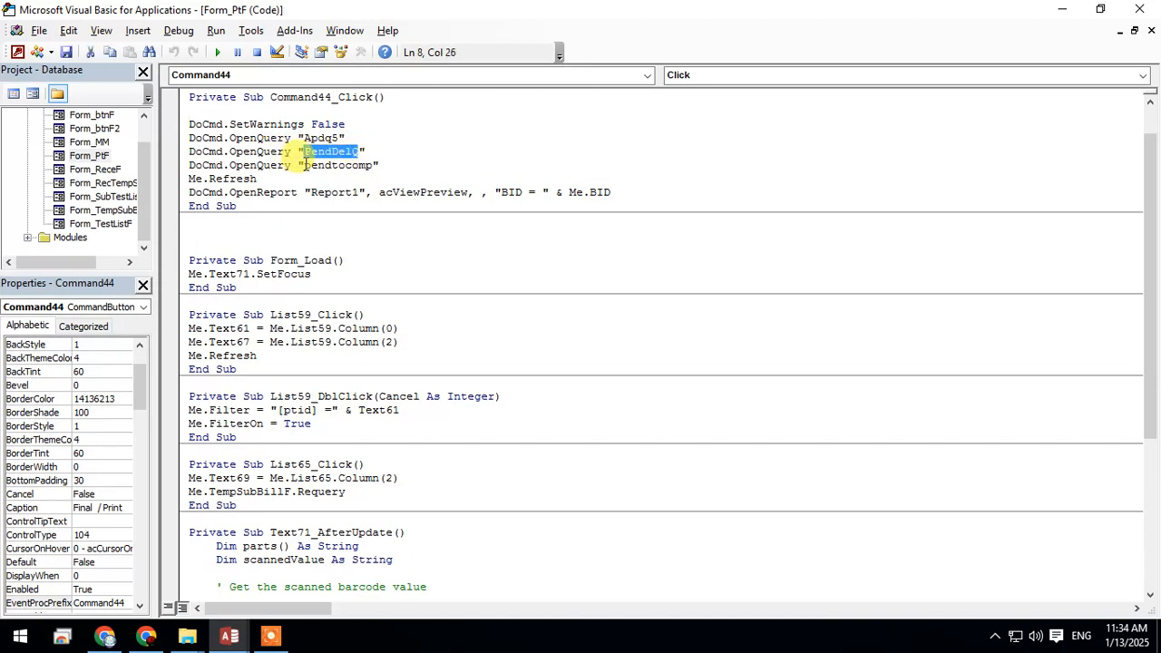
{"action": "left_click_drag", "start_coordinate": [307, 165], "coordinate": [376, 169]}
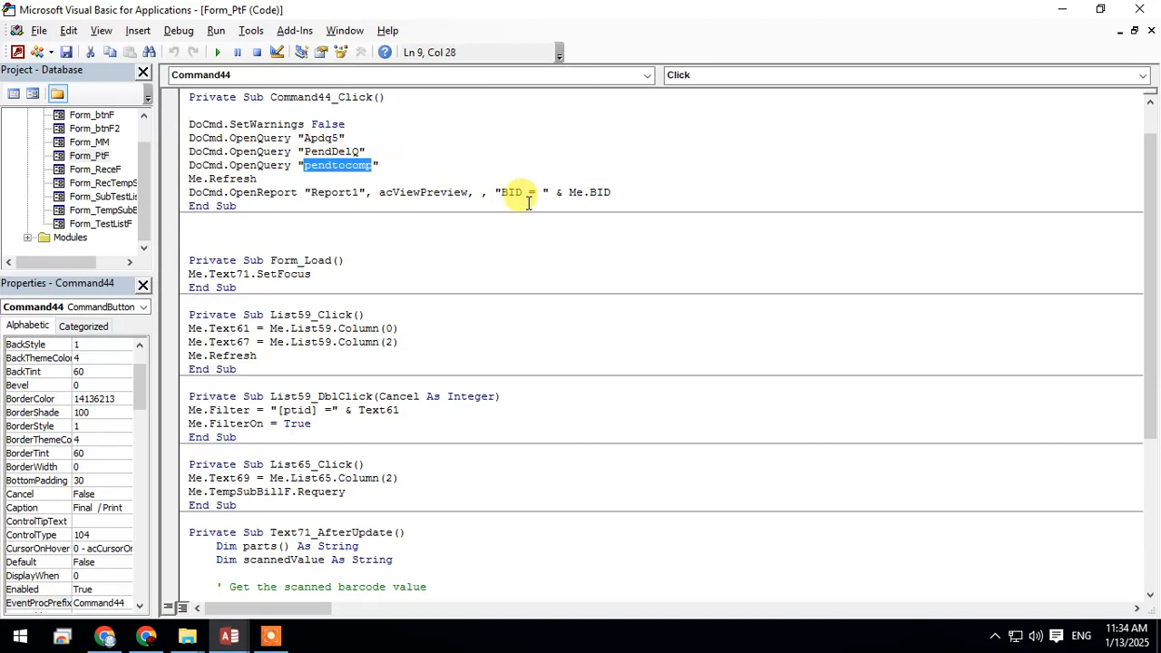
{"action": "left_click", "coordinate": [1100, 8]}
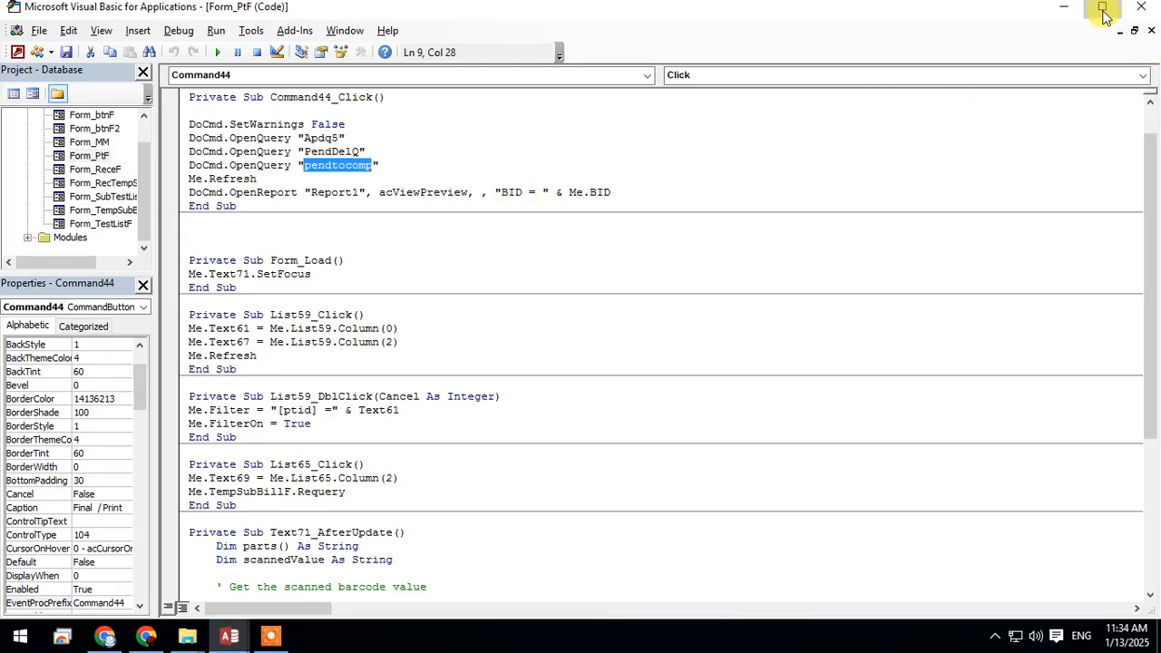
{"action": "left_click_drag", "start_coordinate": [462, 7], "coordinate": [586, 315]}
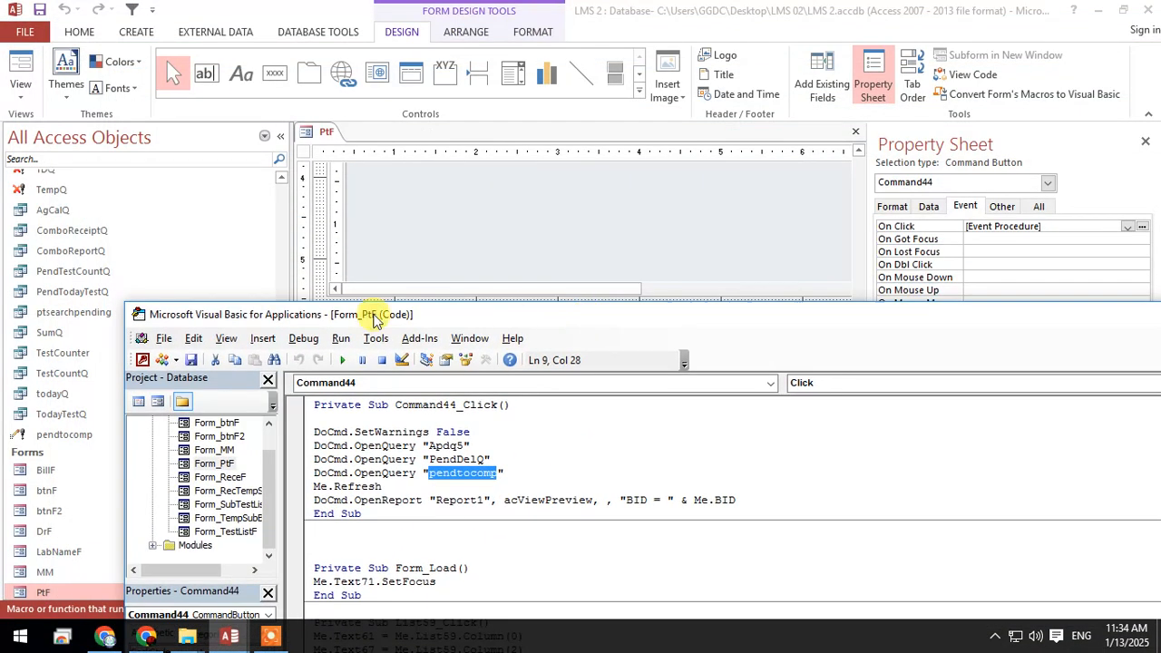
Close the PtF form.
{"action": "scroll", "coordinate": [36, 288], "scroll_direction": "up", "scroll_amount": 2}
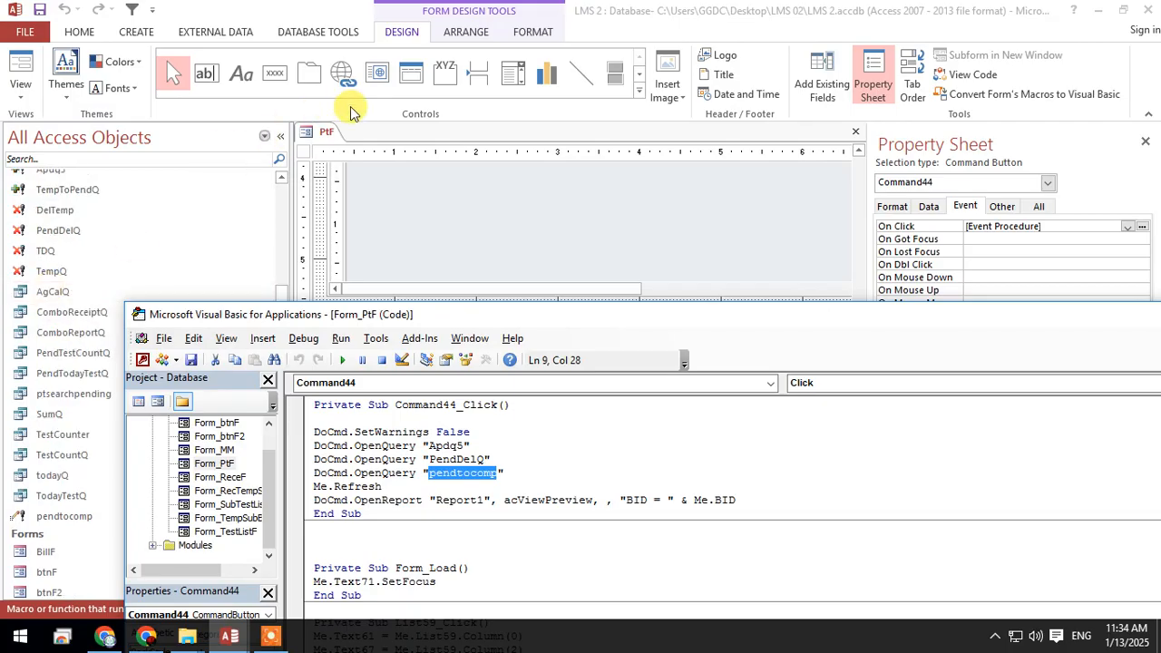
{"action": "right_click", "coordinate": [328, 134]}
{"action": "left_click", "coordinate": [366, 164]}
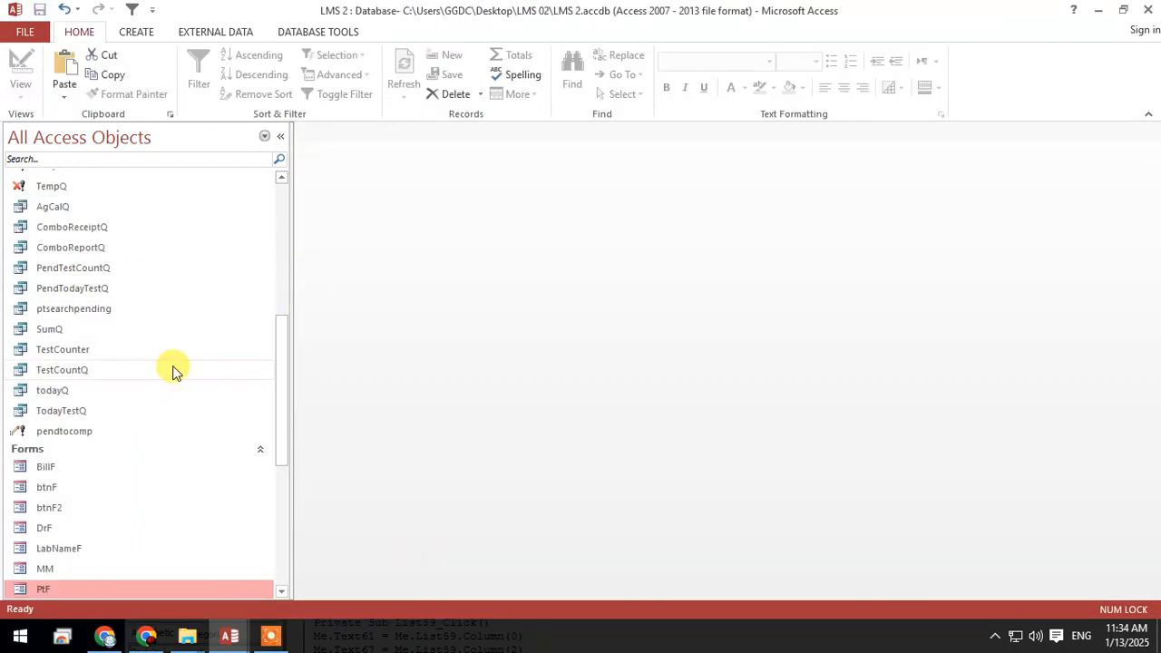
Check the query names in the button's code and open the PendDelQ query in Design View.
{"action": "scroll", "coordinate": [156, 370], "scroll_direction": "up", "scroll_amount": 2}
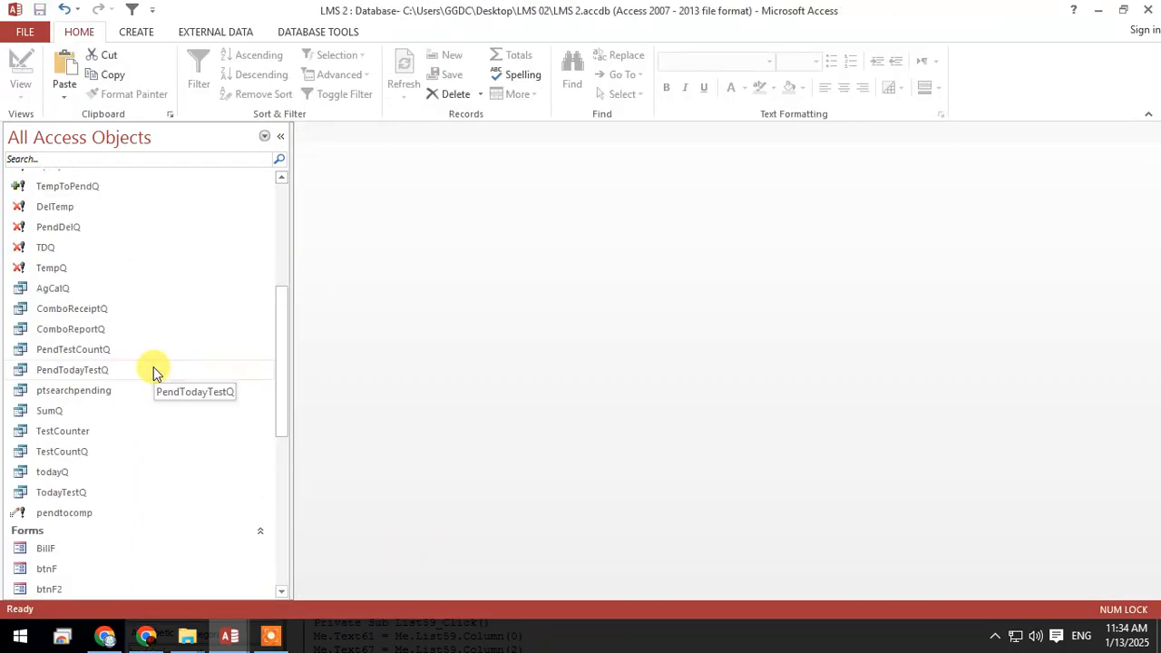
{"action": "scroll", "coordinate": [152, 370], "scroll_direction": "up", "scroll_amount": 4}
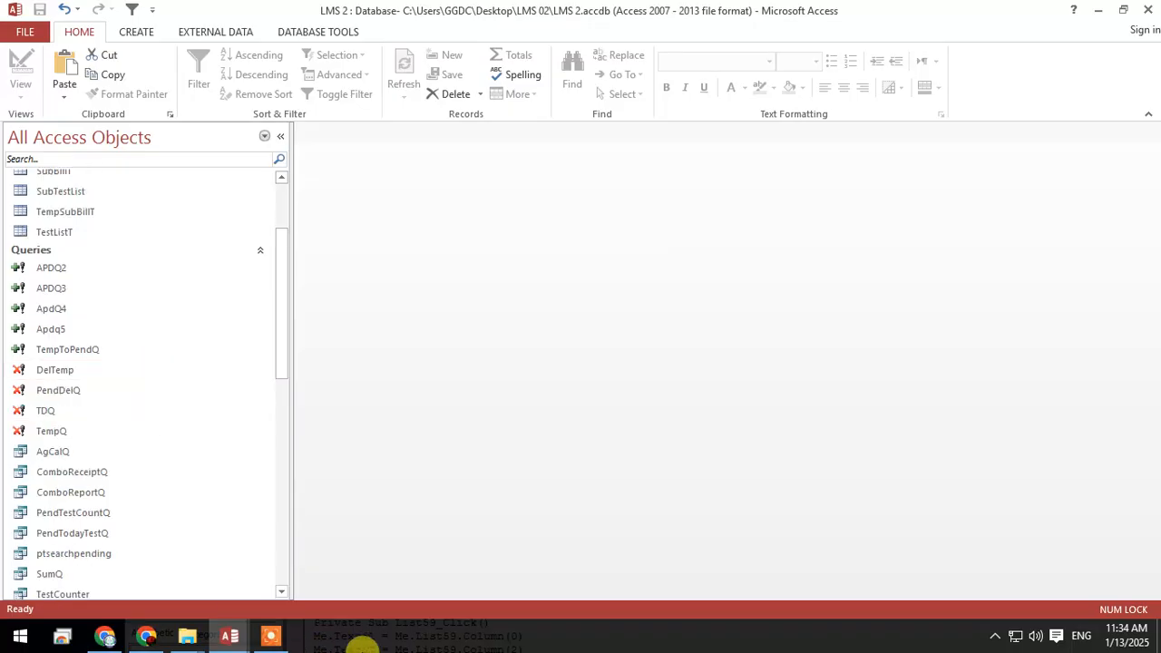
{"action": "mouse_move", "coordinate": [232, 632]}
{"action": "left_click", "coordinate": [300, 580]}
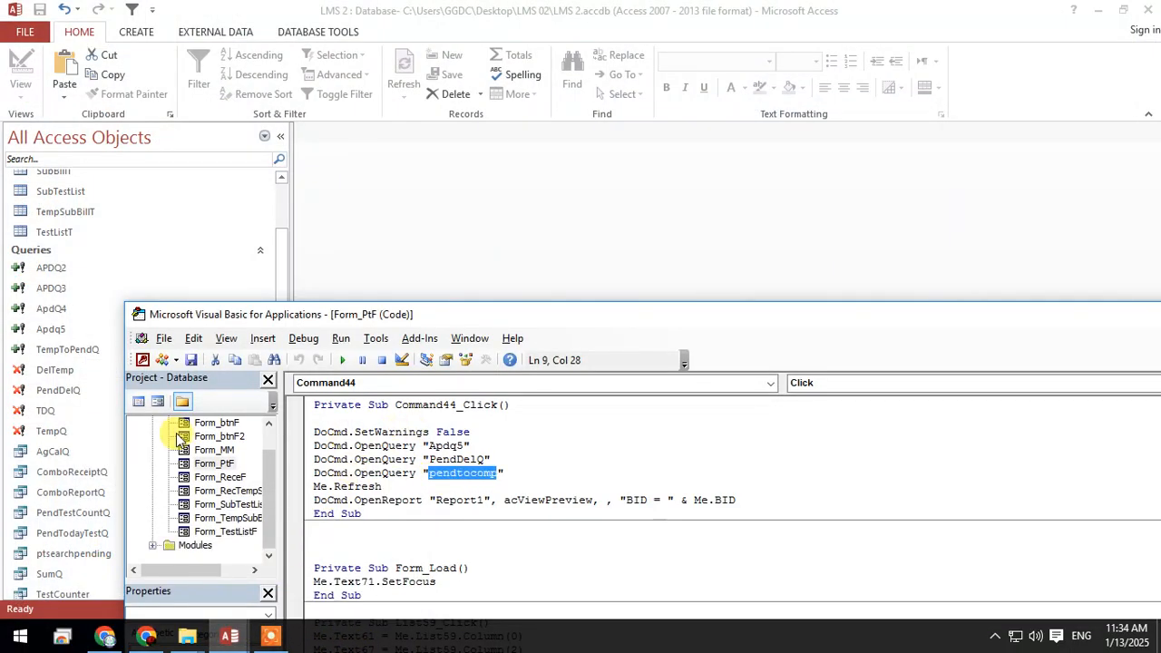
{"action": "right_click", "coordinate": [66, 392]}
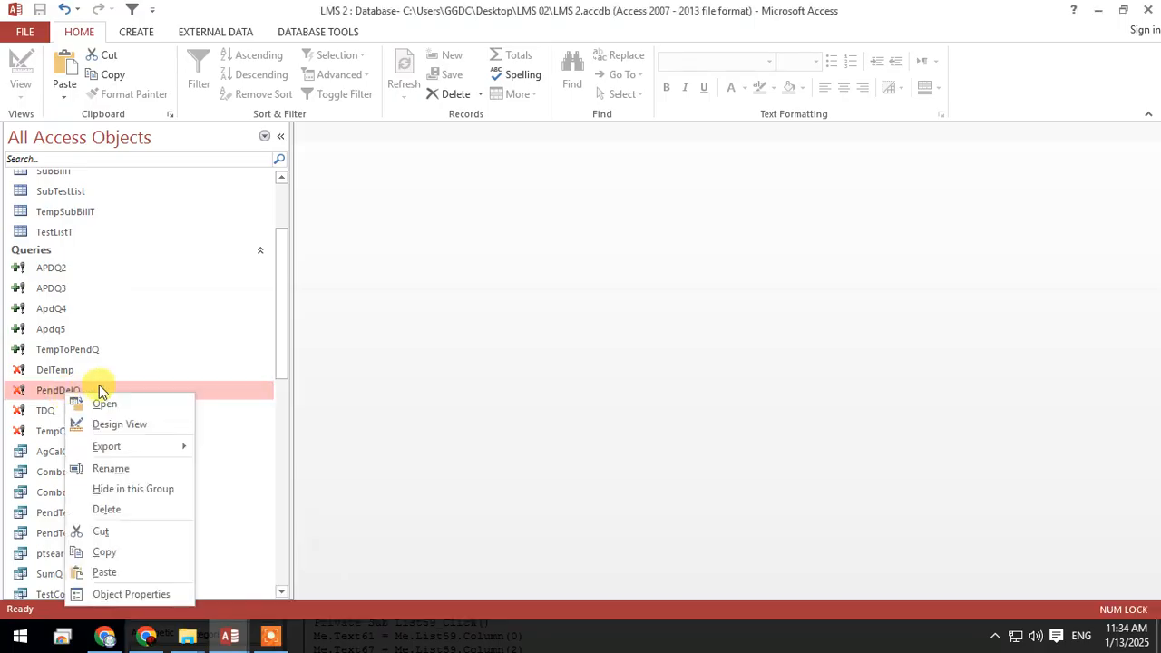
{"action": "left_click", "coordinate": [136, 423]}
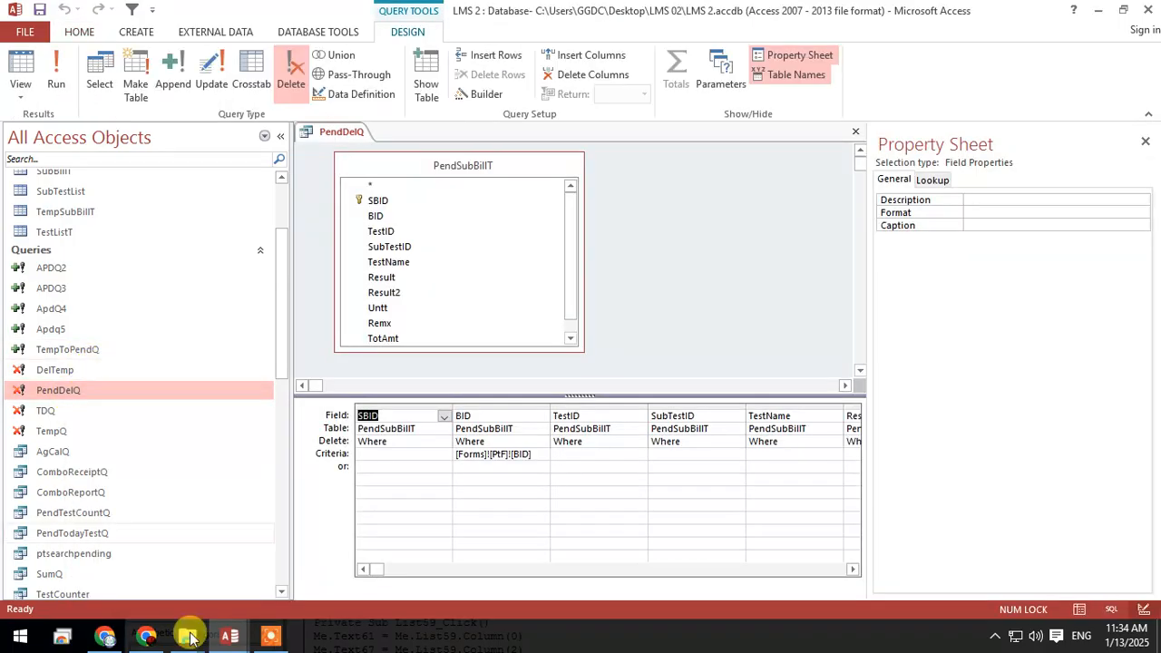
Recheck the queries called in the button's code and look through the database's query list for pendtocomp.
{"action": "mouse_move", "coordinate": [229, 635]}
{"action": "left_click", "coordinate": [316, 589]}
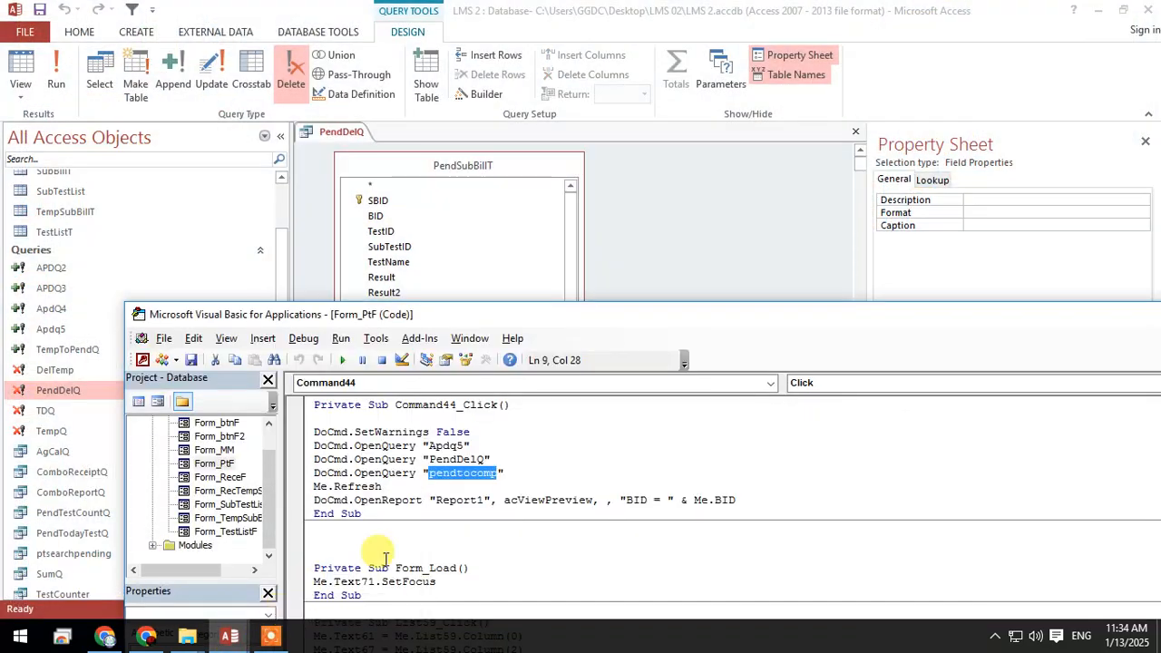
{"action": "left_click", "coordinate": [82, 412]}
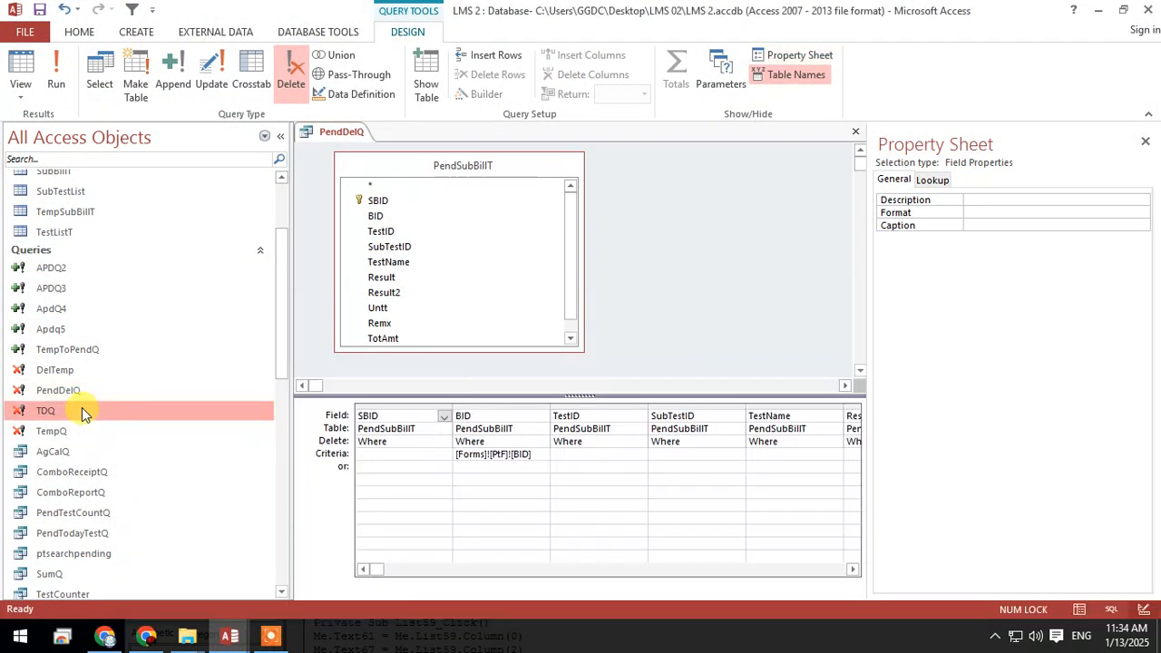
{"action": "scroll", "coordinate": [91, 386], "scroll_direction": "down", "scroll_amount": 2}
{"action": "scroll", "coordinate": [94, 508], "scroll_direction": "down", "scroll_amount": 1}
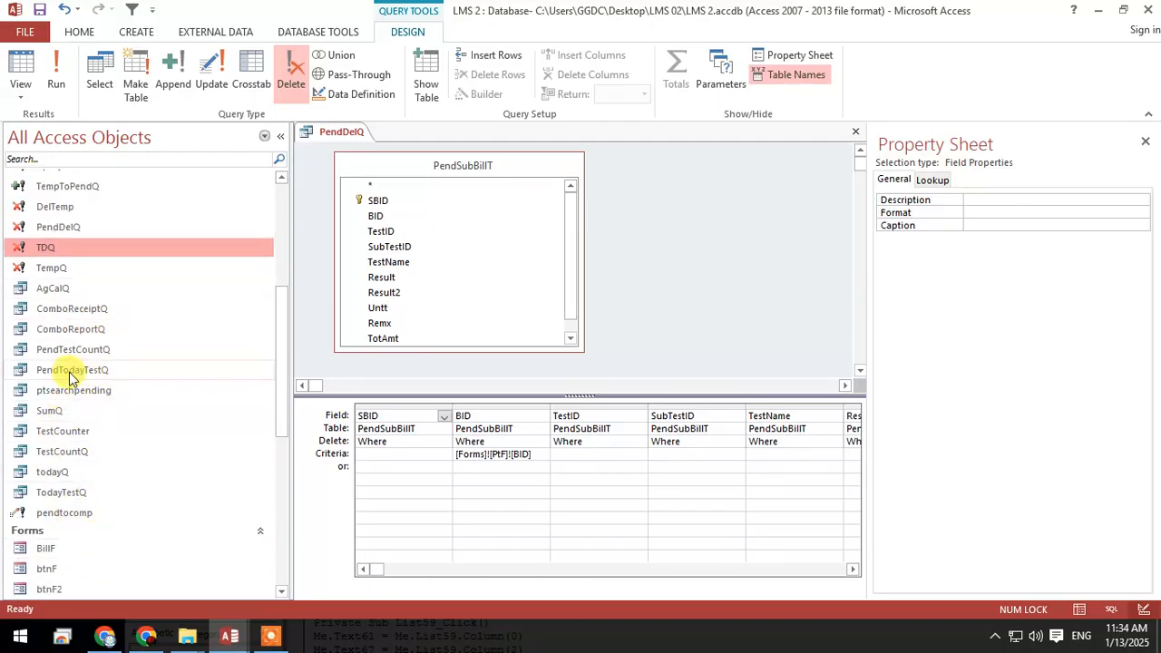
{"action": "scroll", "coordinate": [86, 363], "scroll_direction": "up", "scroll_amount": 2}
{"action": "scroll", "coordinate": [96, 329], "scroll_direction": "up", "scroll_amount": 1}
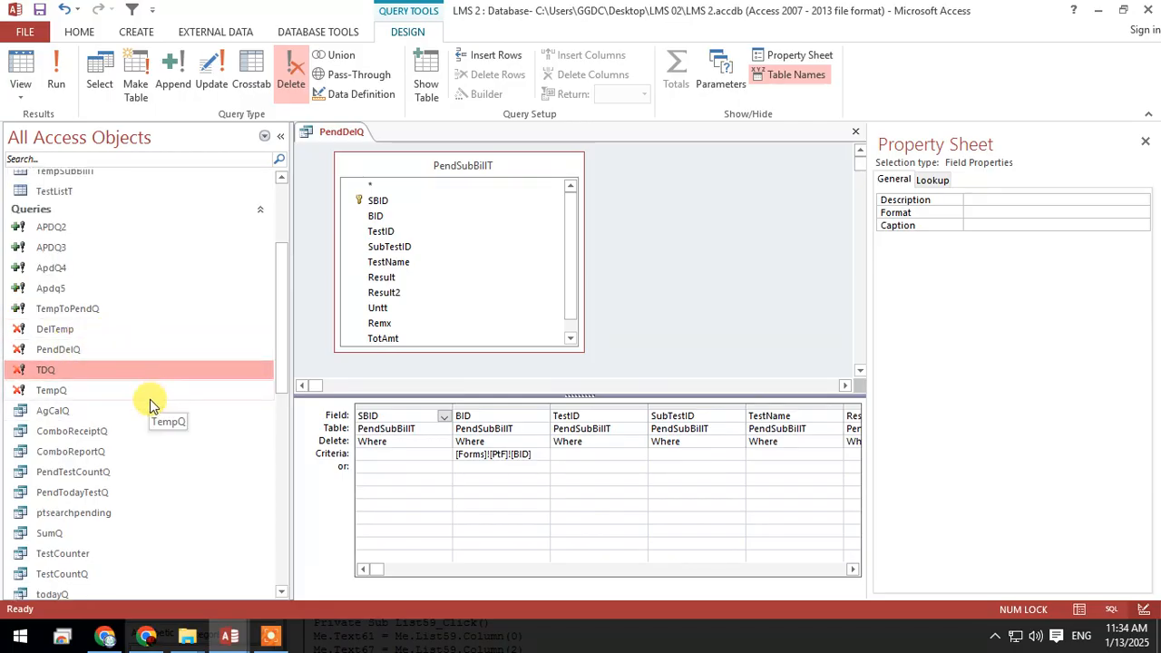
{"action": "scroll", "coordinate": [149, 398], "scroll_direction": "down", "scroll_amount": 3}
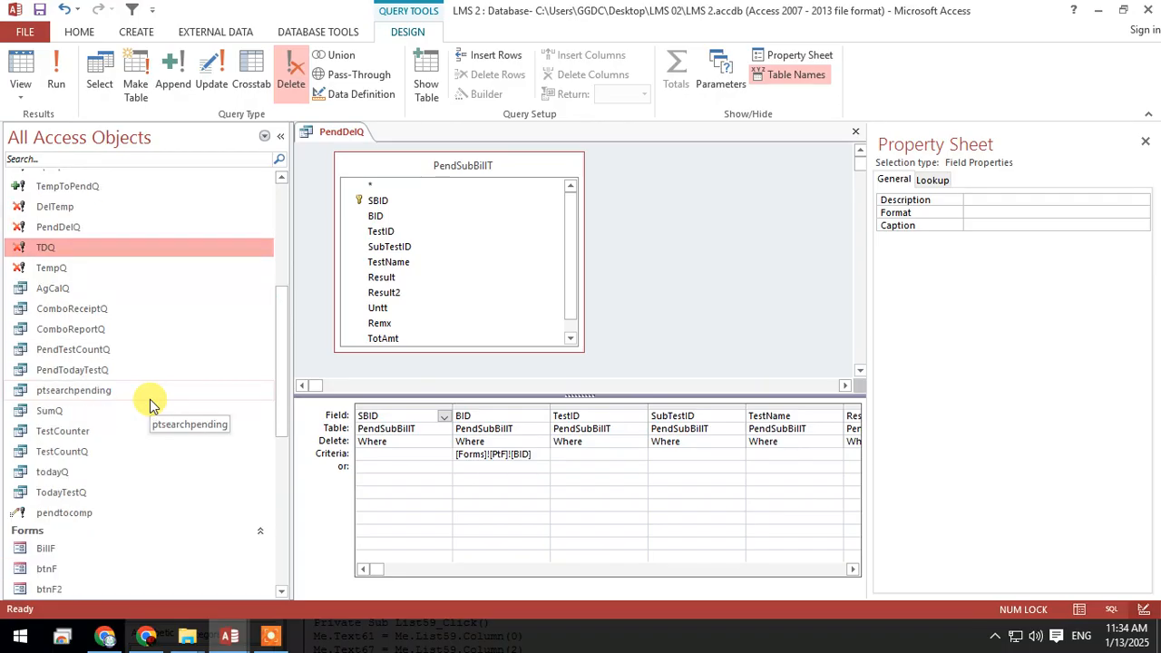
Filter the database objects by "pendto" and open the pendtocomp query in Design View.
{"action": "left_click", "coordinate": [130, 160]}
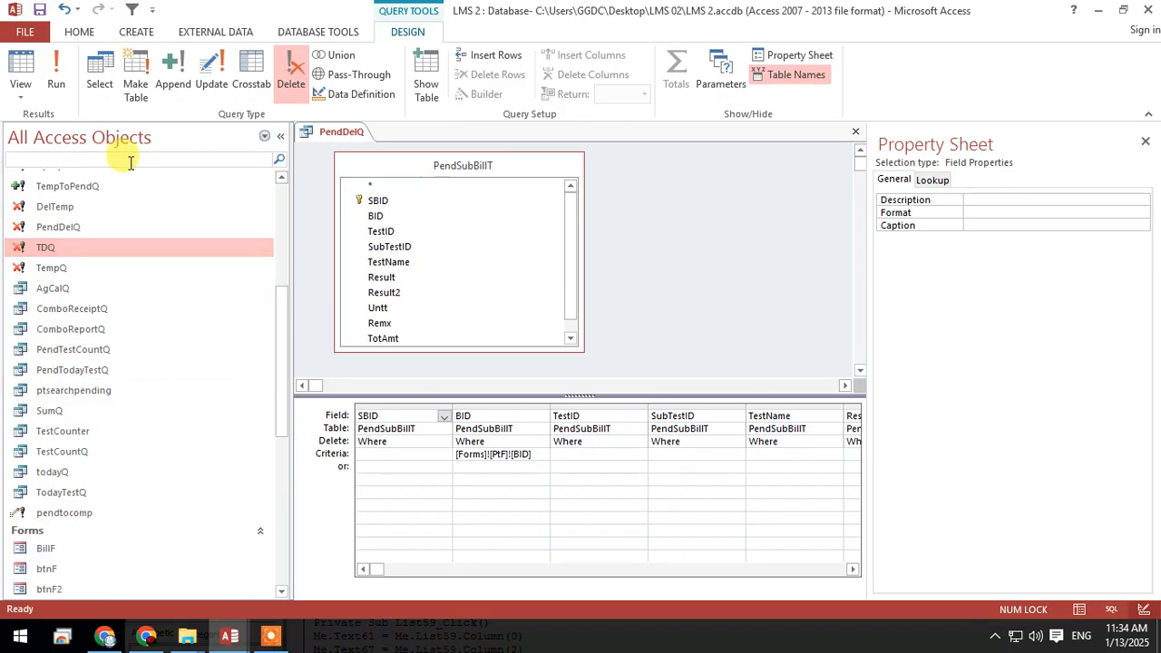
{"action": "type", "text": "pendto"}
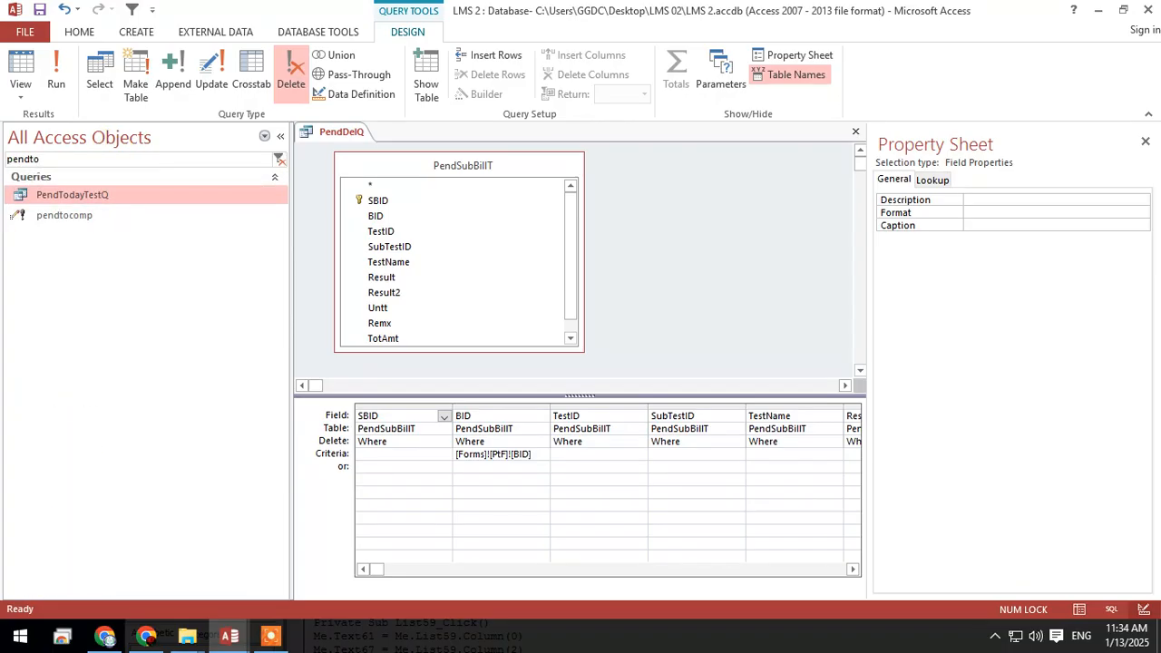
{"action": "left_click", "coordinate": [57, 222]}
{"action": "right_click", "coordinate": [57, 222]}
{"action": "left_click", "coordinate": [110, 250]}
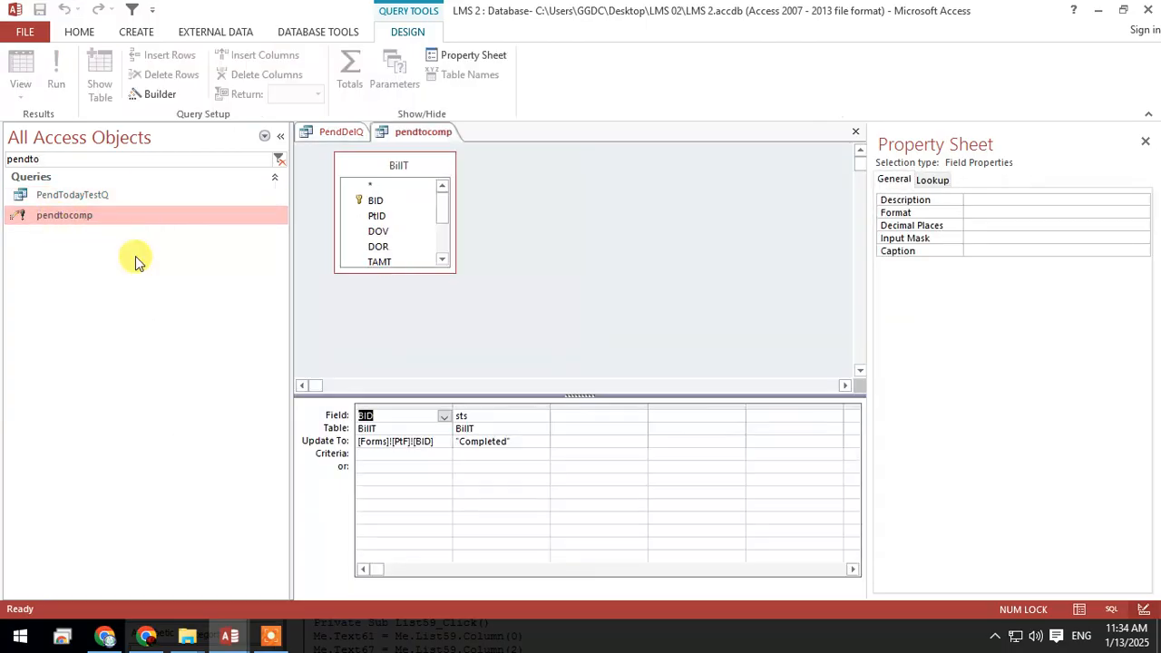
Clear the object search filter and open the Apdq5 query in Design View.
{"action": "left_click", "coordinate": [280, 159]}
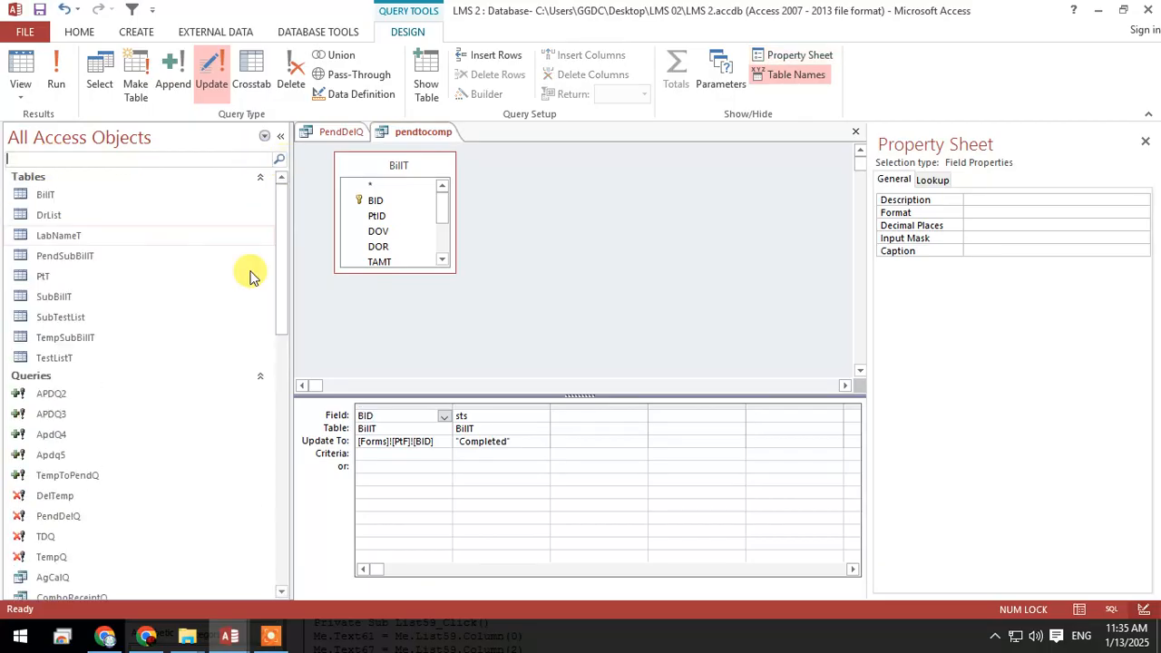
{"action": "right_click", "coordinate": [58, 455]}
{"action": "left_click", "coordinate": [130, 275]}
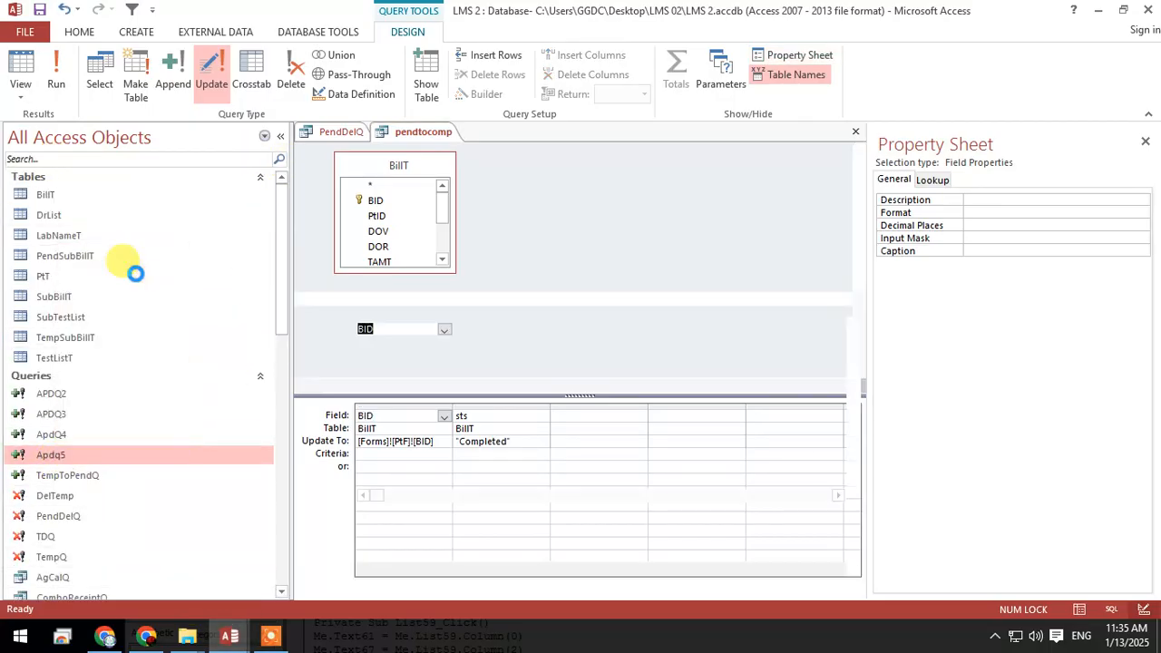
Review the order of the query calls in the Final / Print button's code, and return to the Apdq5 query design.
{"action": "mouse_move", "coordinate": [232, 641]}
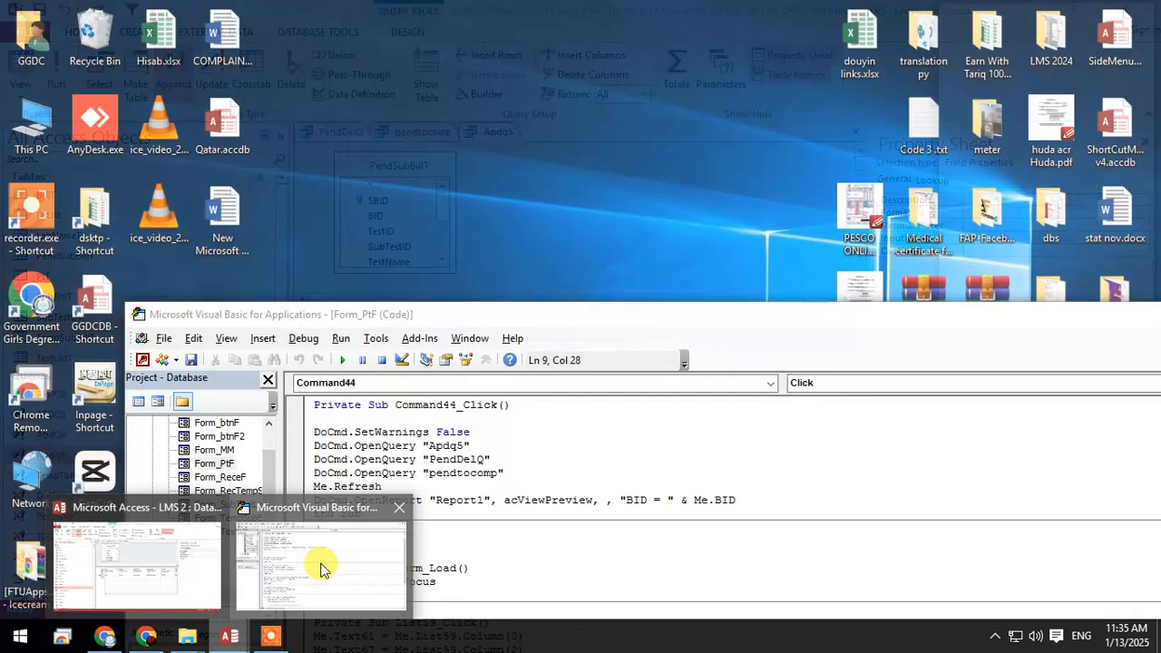
{"action": "left_click", "coordinate": [317, 564]}
{"action": "left_click_drag", "start_coordinate": [417, 309], "coordinate": [326, 236]}
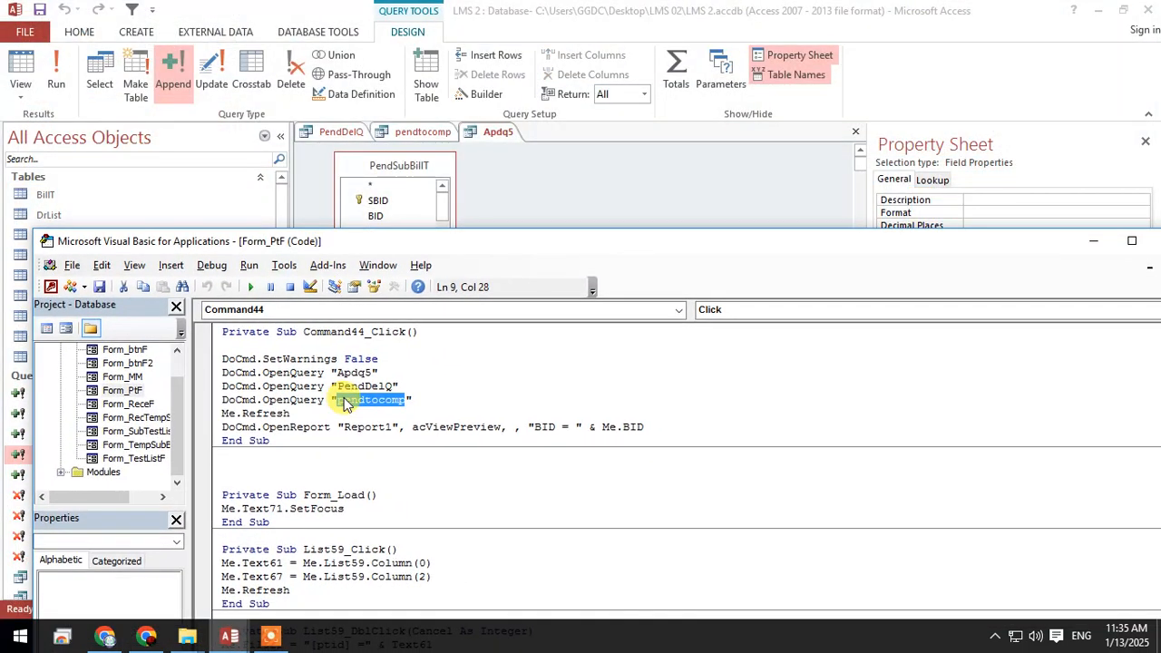
{"action": "left_click", "coordinate": [500, 132]}
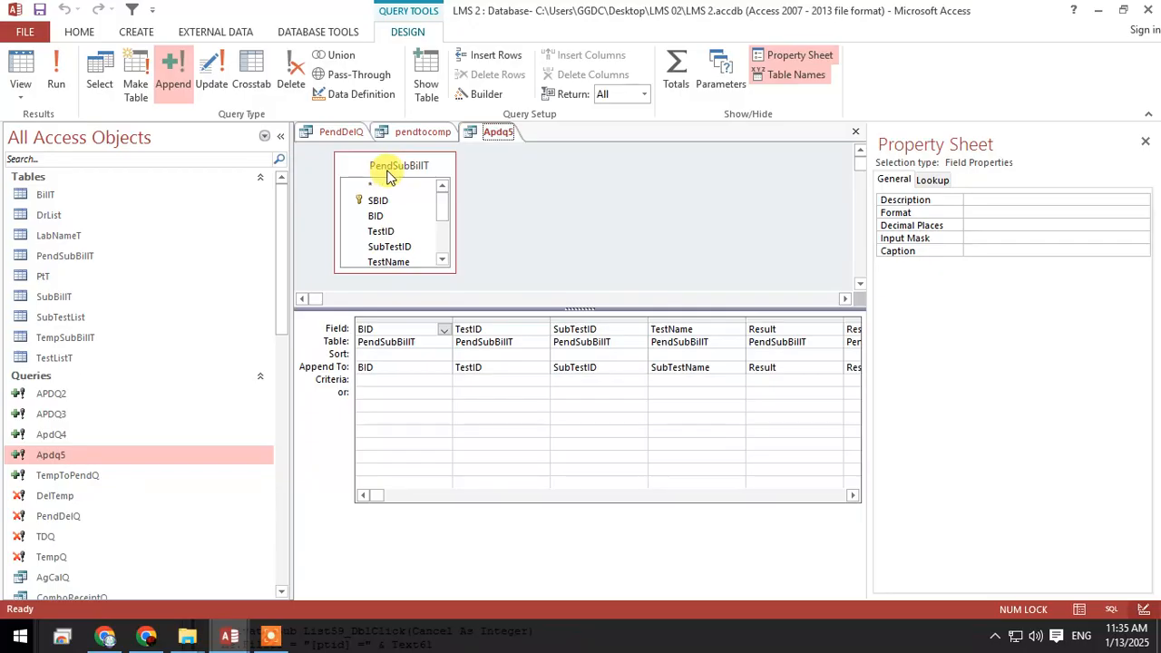
Hide the property sheet and check the destination table of the Apdq5 append query without changing it.
{"action": "left_click", "coordinate": [1145, 142]}
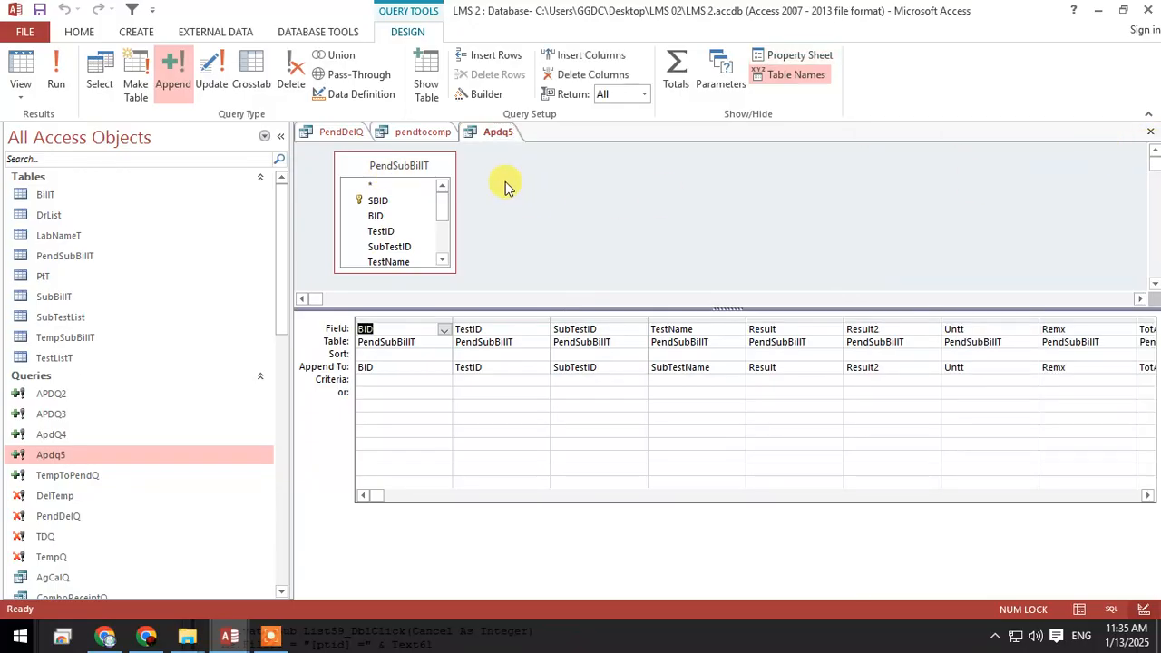
{"action": "right_click", "coordinate": [569, 179]}
{"action": "mouse_move", "coordinate": [667, 271]}
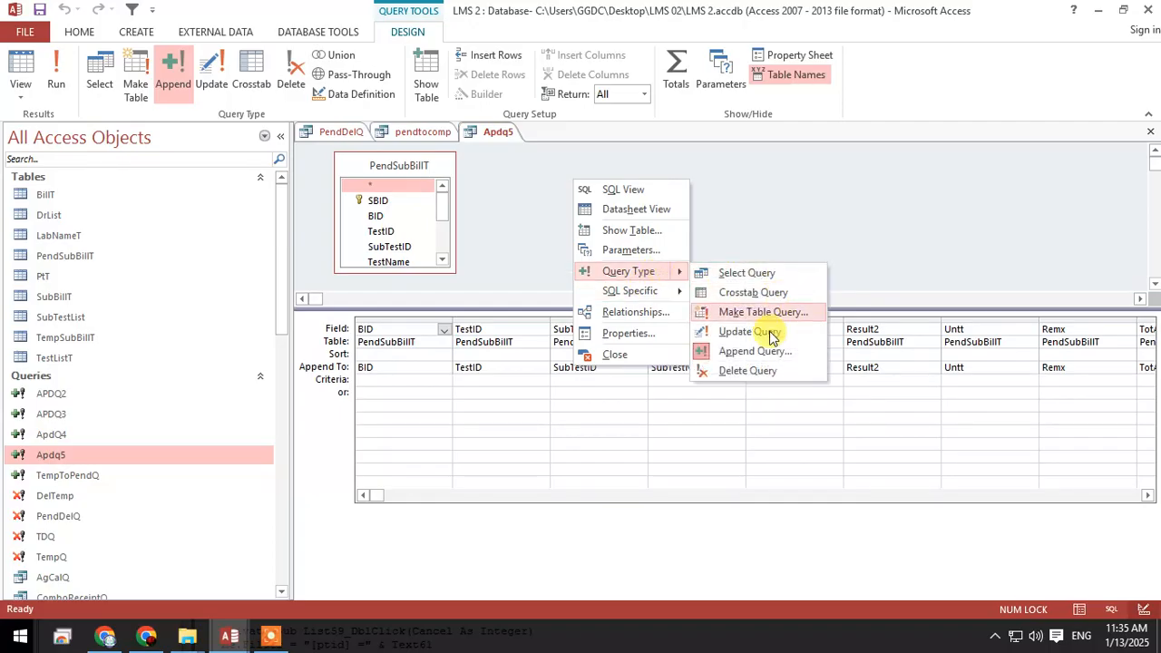
{"action": "left_click", "coordinate": [756, 351]}
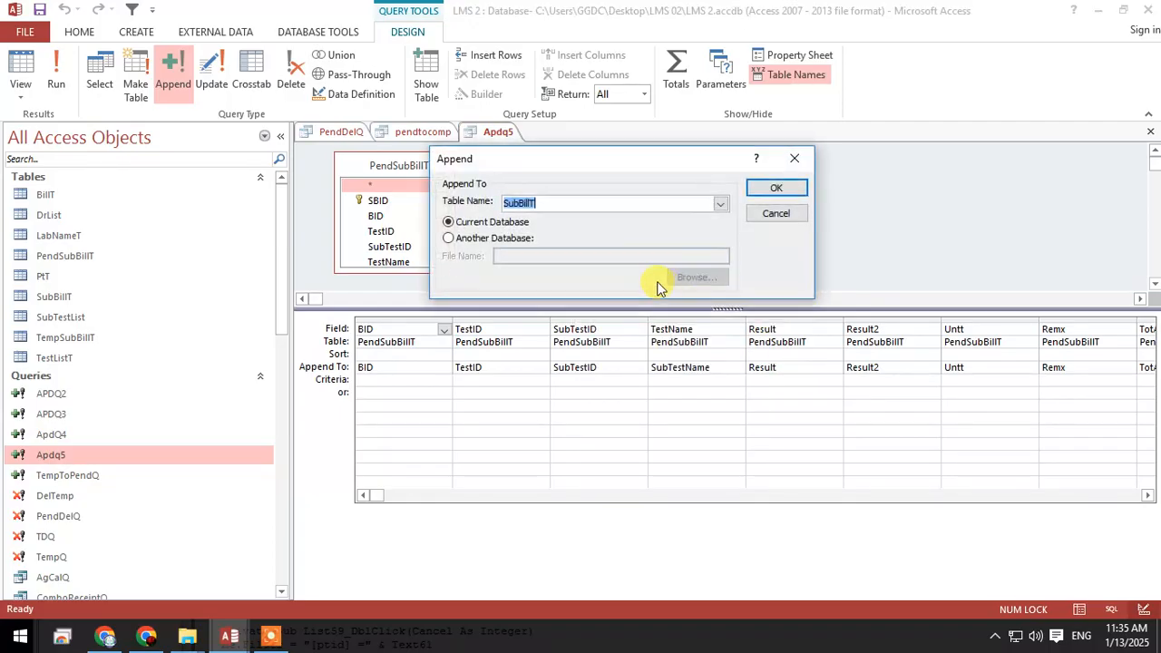
{"action": "left_click", "coordinate": [795, 214]}
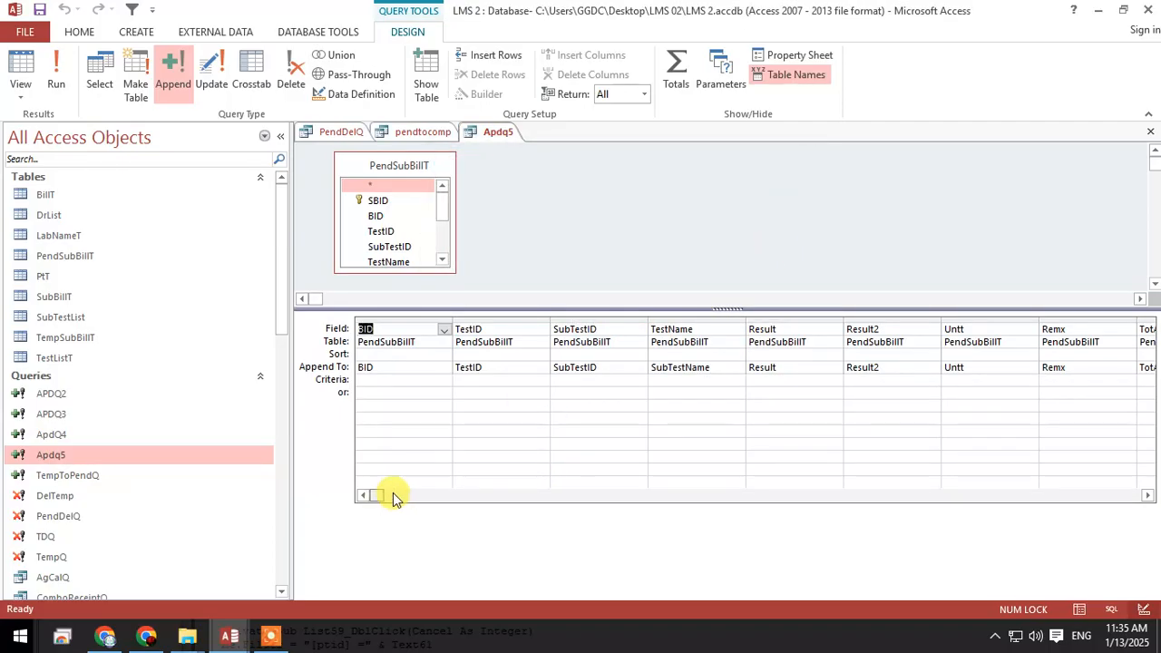
Select the criteria cell of TestID in the Apdq5 query and look through the list of database objects.
{"action": "left_click_drag", "start_coordinate": [392, 495], "coordinate": [336, 493]}
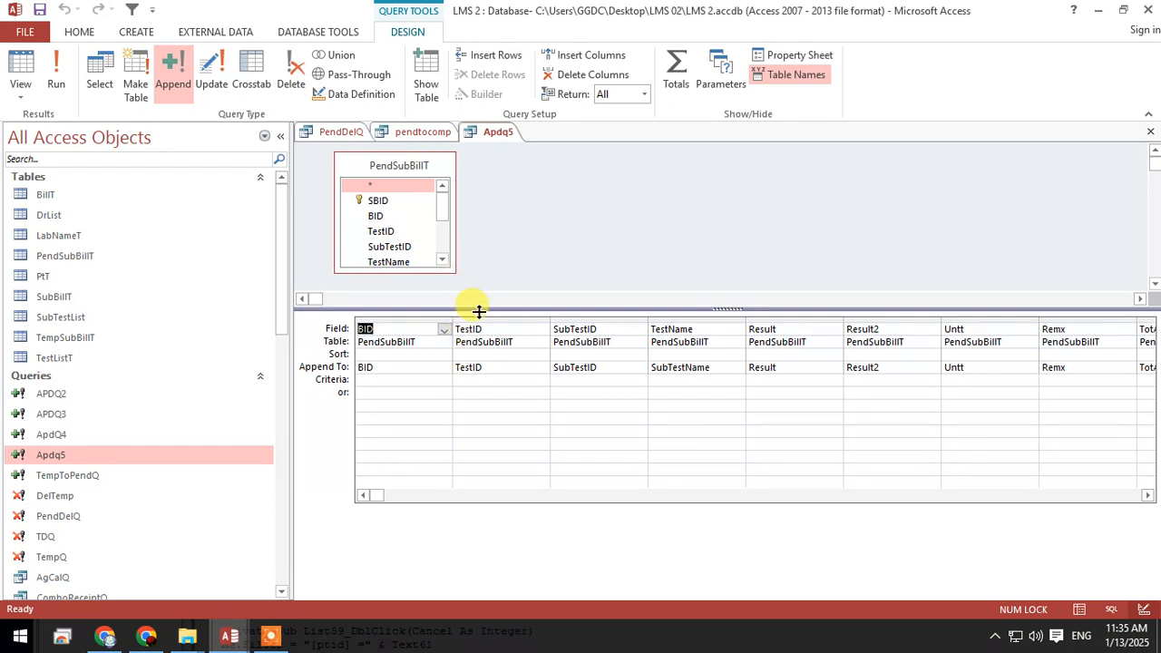
{"action": "left_click_drag", "start_coordinate": [485, 309], "coordinate": [474, 326]}
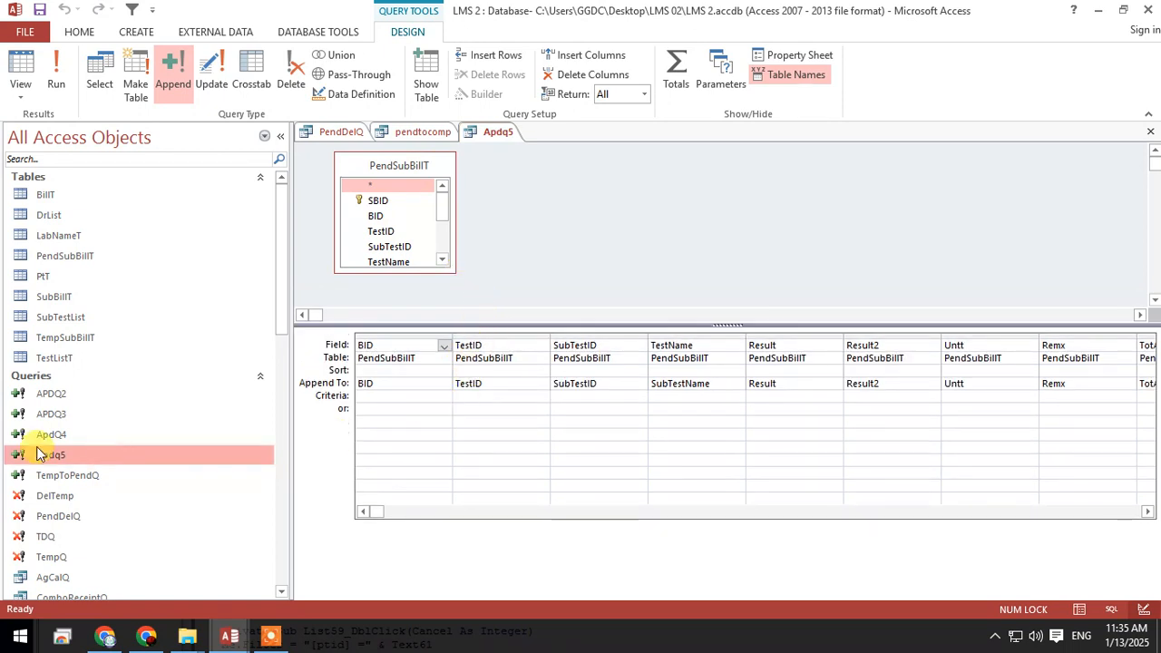
{"action": "left_click", "coordinate": [478, 397]}
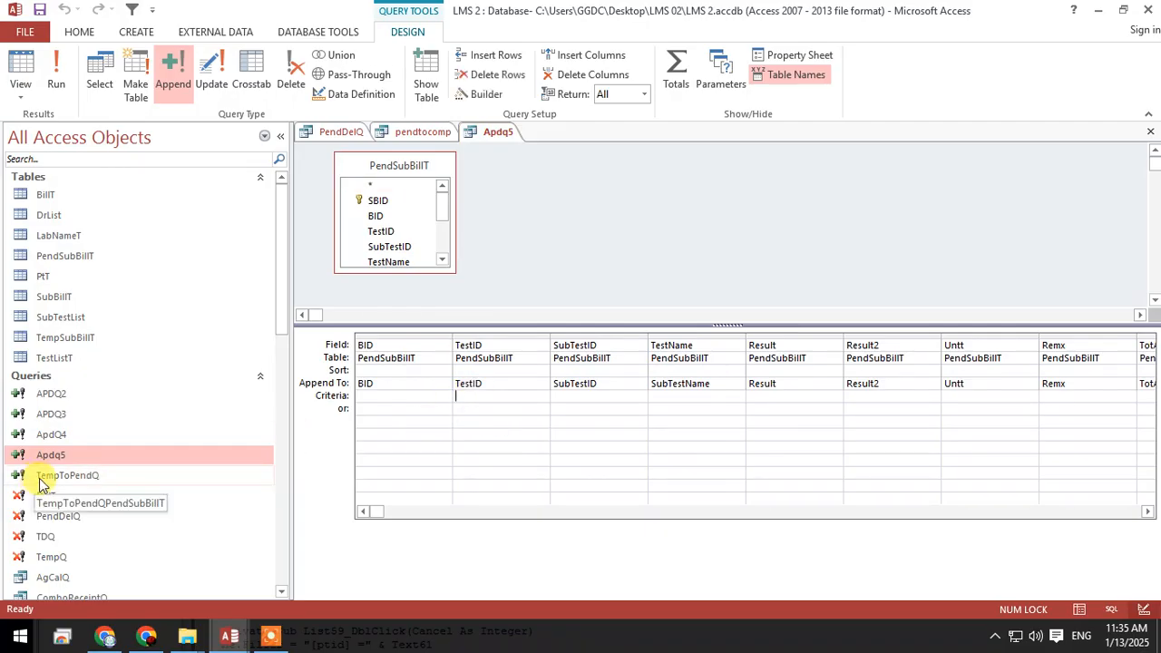
{"action": "scroll", "coordinate": [114, 471], "scroll_direction": "down", "scroll_amount": 7}
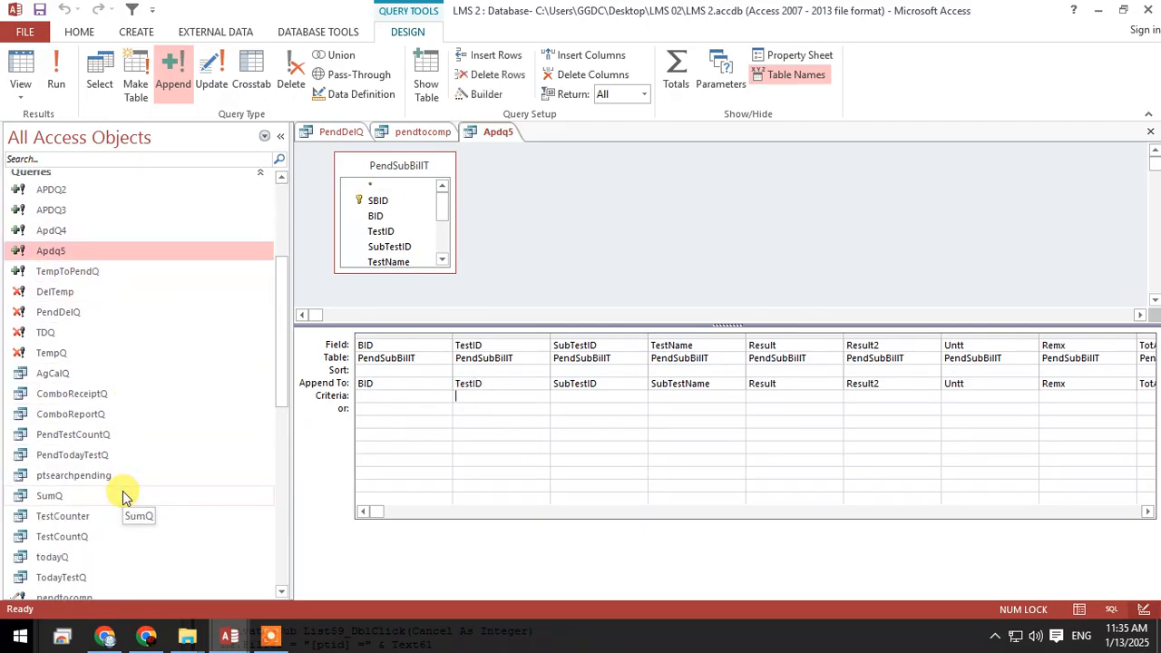
{"action": "scroll", "coordinate": [122, 490], "scroll_direction": "down", "scroll_amount": 2}
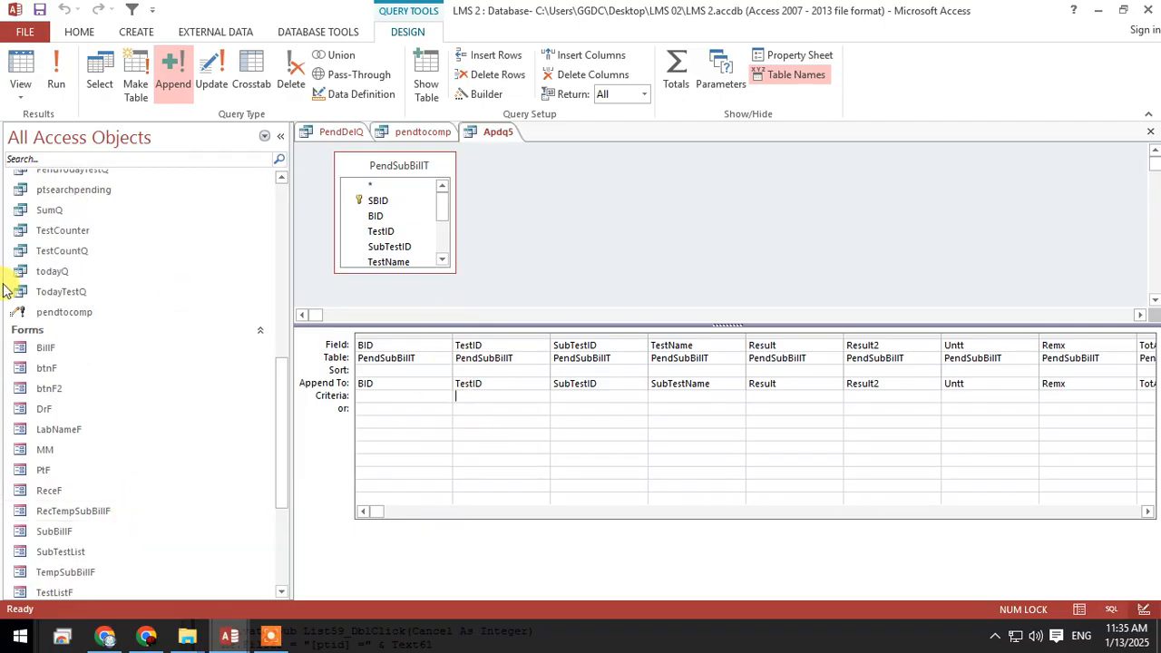
{"action": "scroll", "coordinate": [107, 313], "scroll_direction": "up", "scroll_amount": 9}
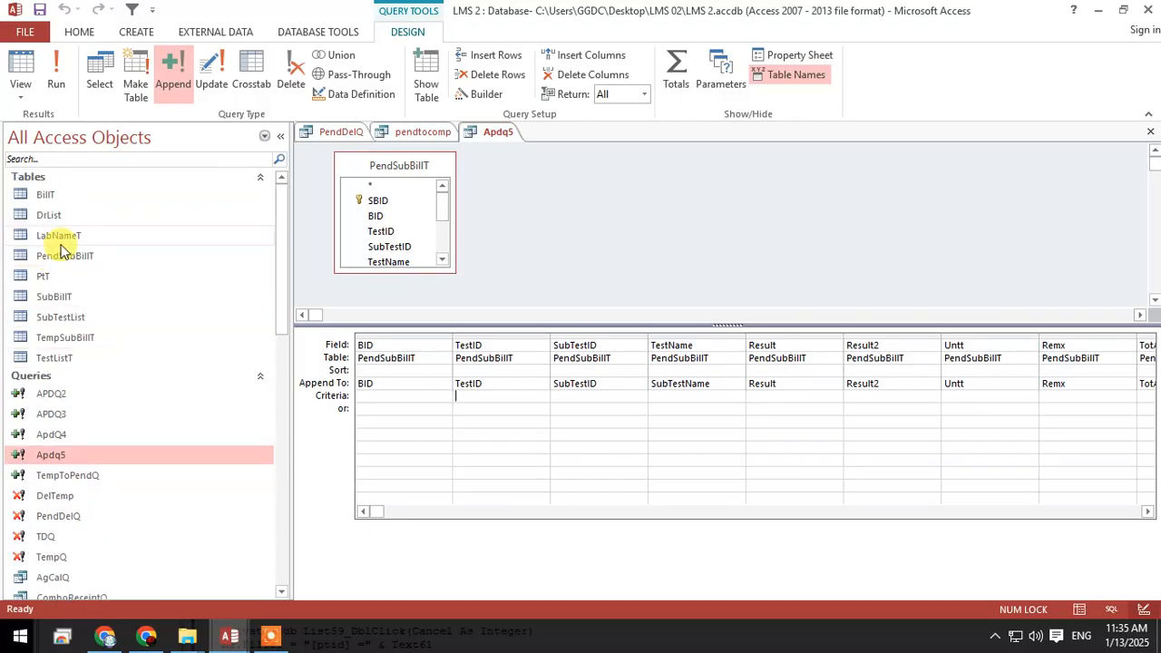
Open the SubBillT table, examine its last records and result columns, and close the table.
{"action": "double_click", "coordinate": [80, 305]}
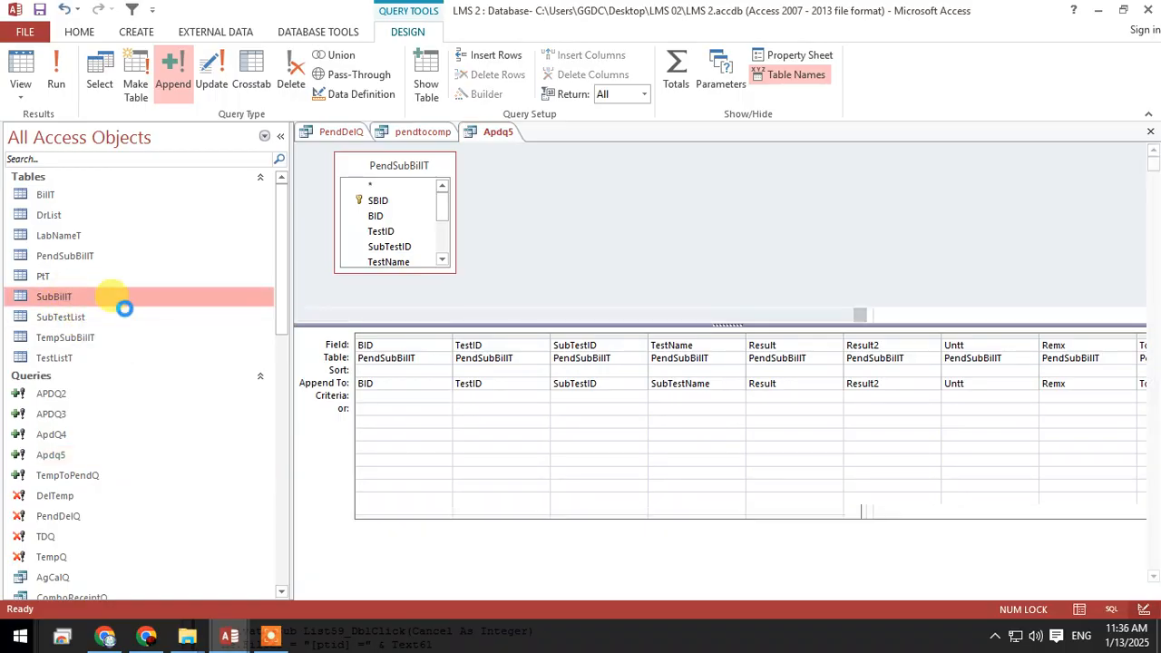
{"action": "scroll", "coordinate": [671, 454], "scroll_direction": "down", "scroll_amount": 12}
{"action": "scroll", "coordinate": [689, 471], "scroll_direction": "down", "scroll_amount": 20}
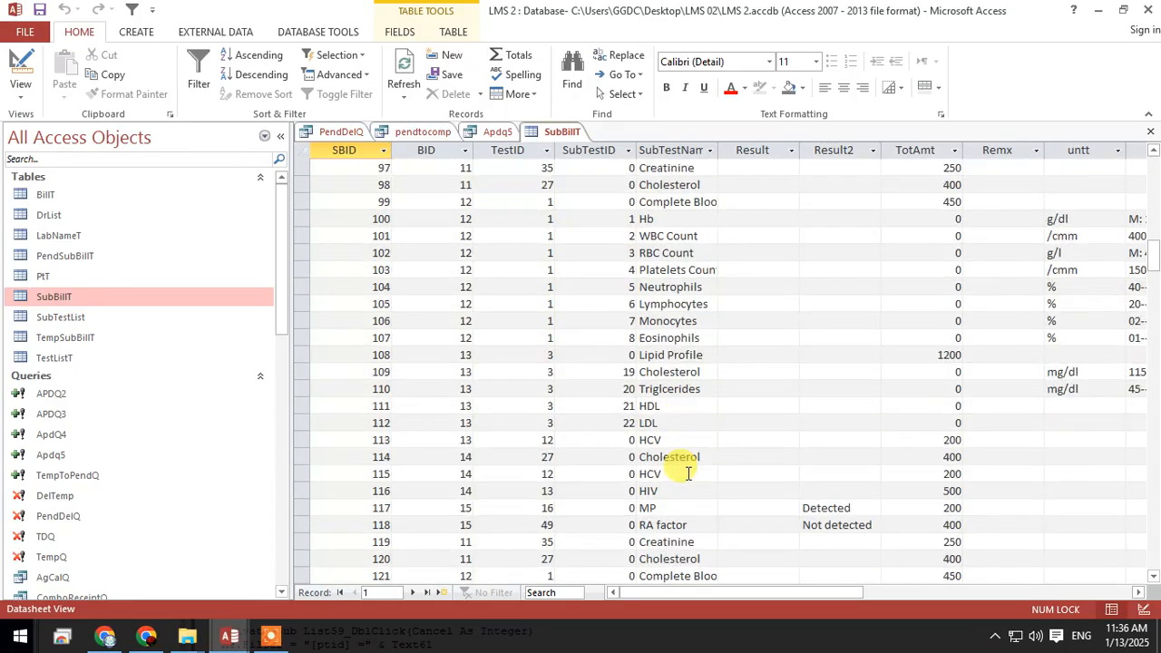
{"action": "scroll", "coordinate": [686, 470], "scroll_direction": "down", "scroll_amount": 20}
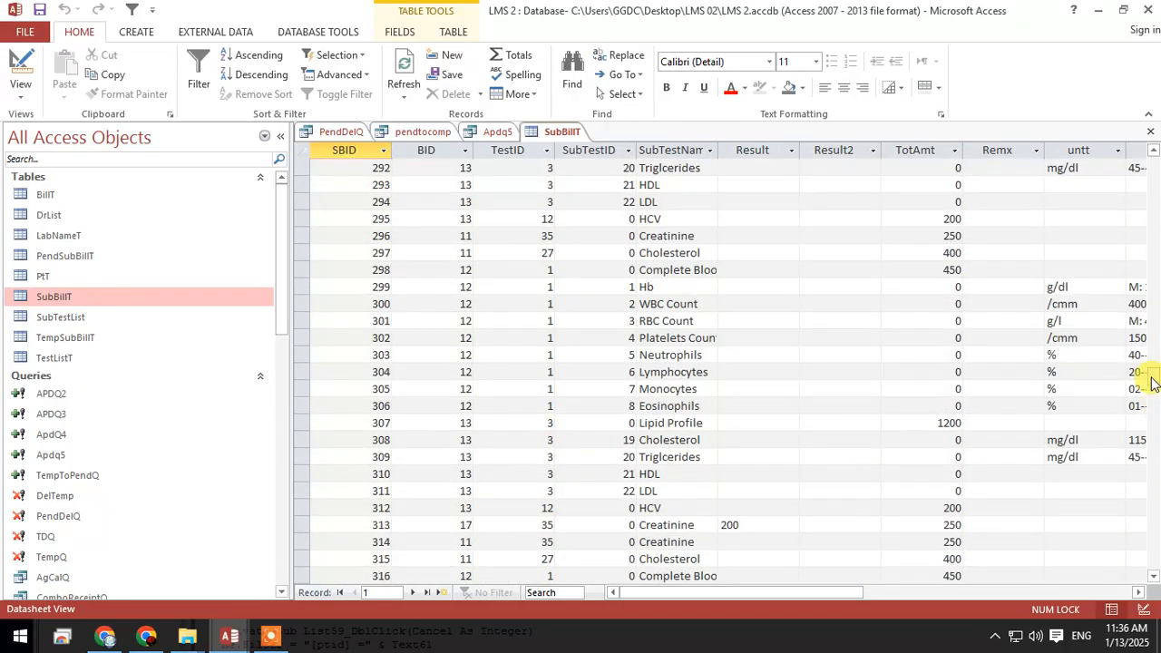
{"action": "left_click_drag", "start_coordinate": [1154, 570], "coordinate": [1154, 567]}
{"action": "scroll", "coordinate": [879, 464], "scroll_direction": "up", "scroll_amount": 4}
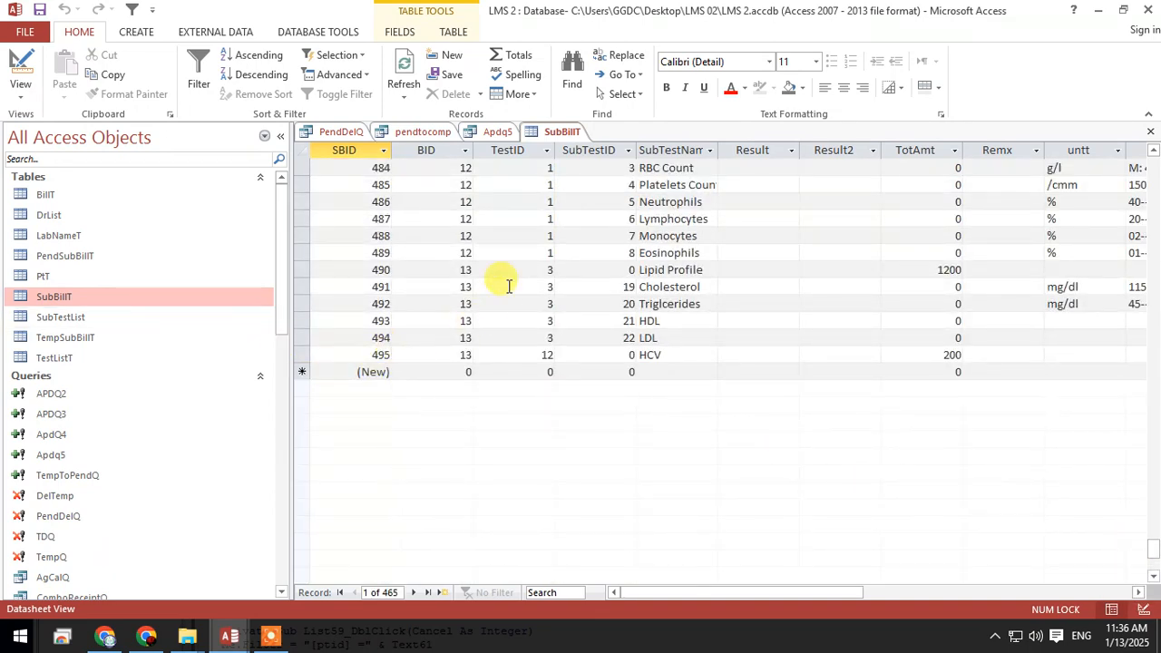
{"action": "scroll", "coordinate": [498, 282], "scroll_direction": "up", "scroll_amount": 2}
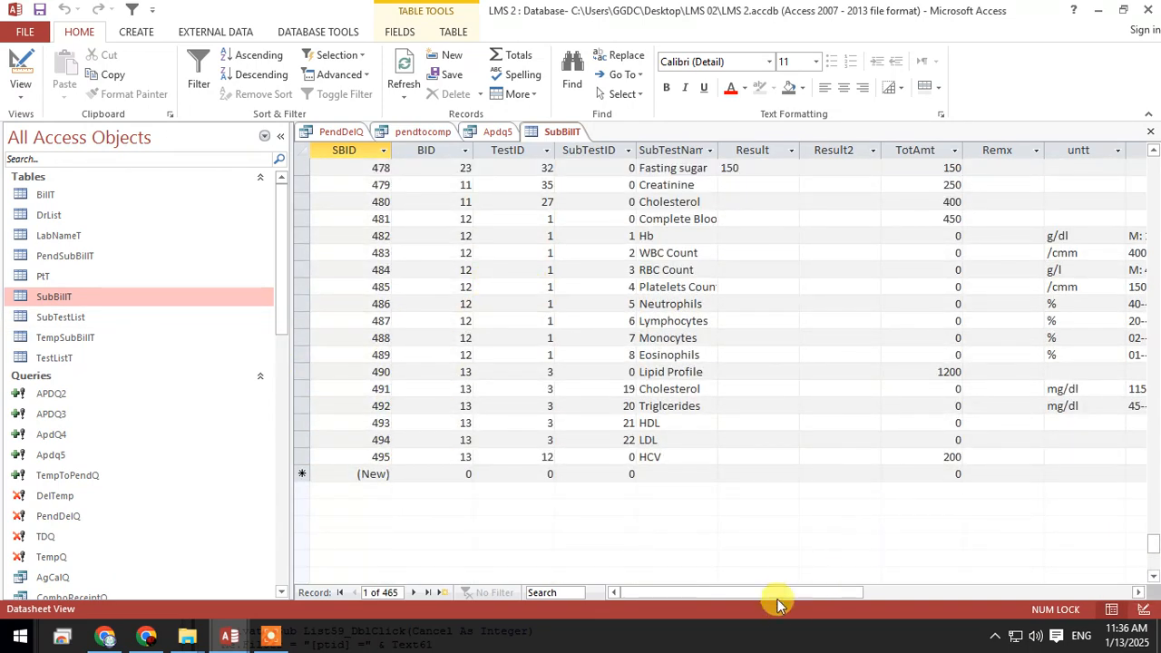
{"action": "left_click_drag", "start_coordinate": [775, 594], "coordinate": [971, 592]}
{"action": "right_click", "coordinate": [546, 134]}
{"action": "left_click", "coordinate": [580, 160]}
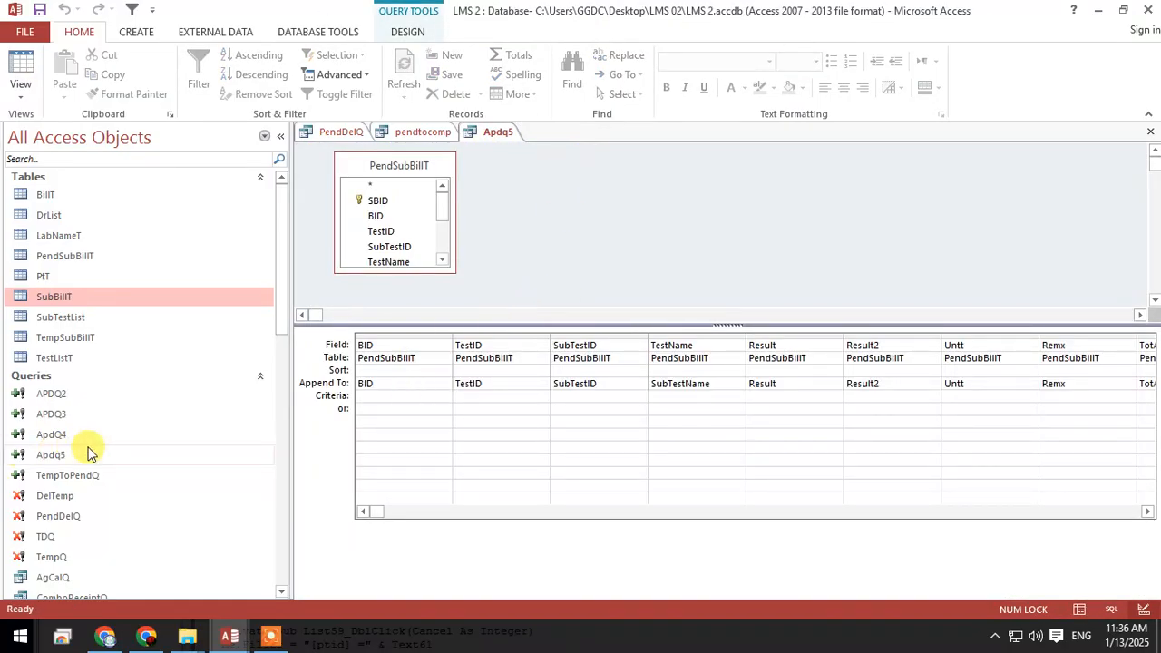
Open the RecTempSubBillF form in Design View.
{"action": "scroll", "coordinate": [136, 453], "scroll_direction": "down", "scroll_amount": 11}
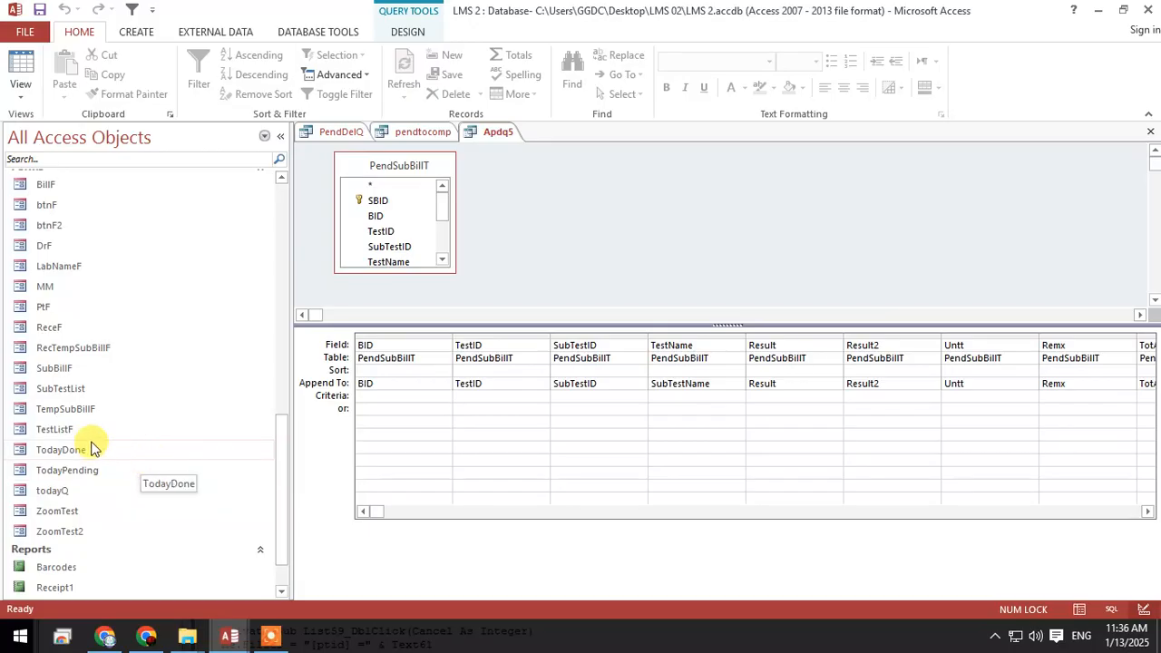
{"action": "right_click", "coordinate": [61, 389]}
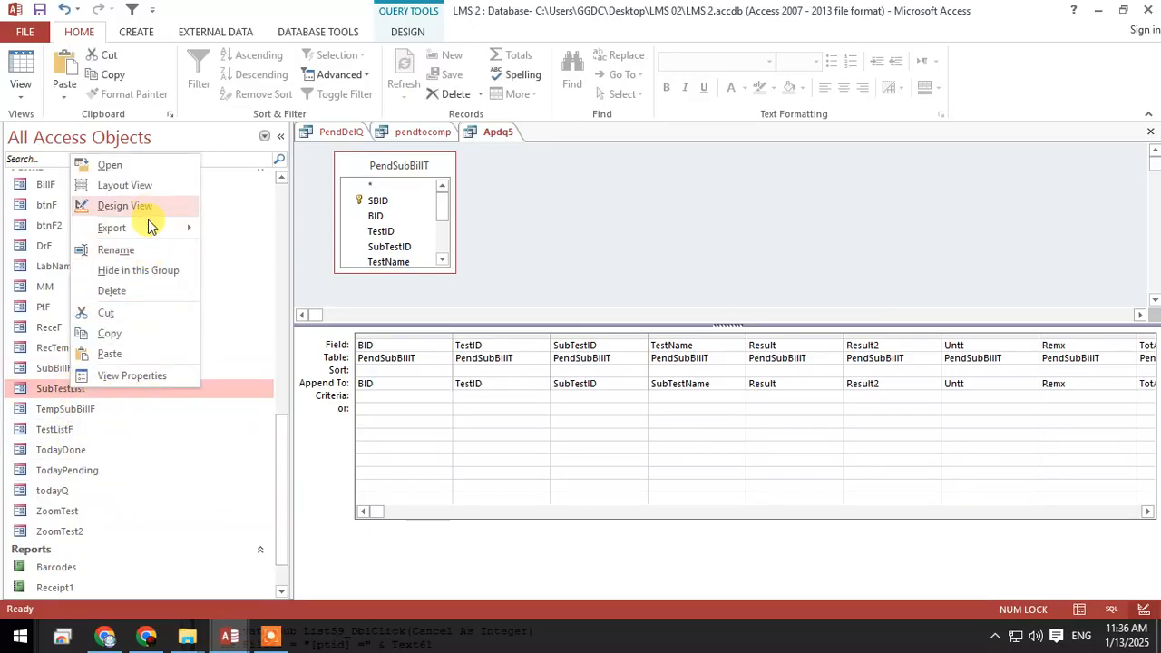
{"action": "left_click", "coordinate": [91, 527]}
{"action": "right_click", "coordinate": [76, 348]}
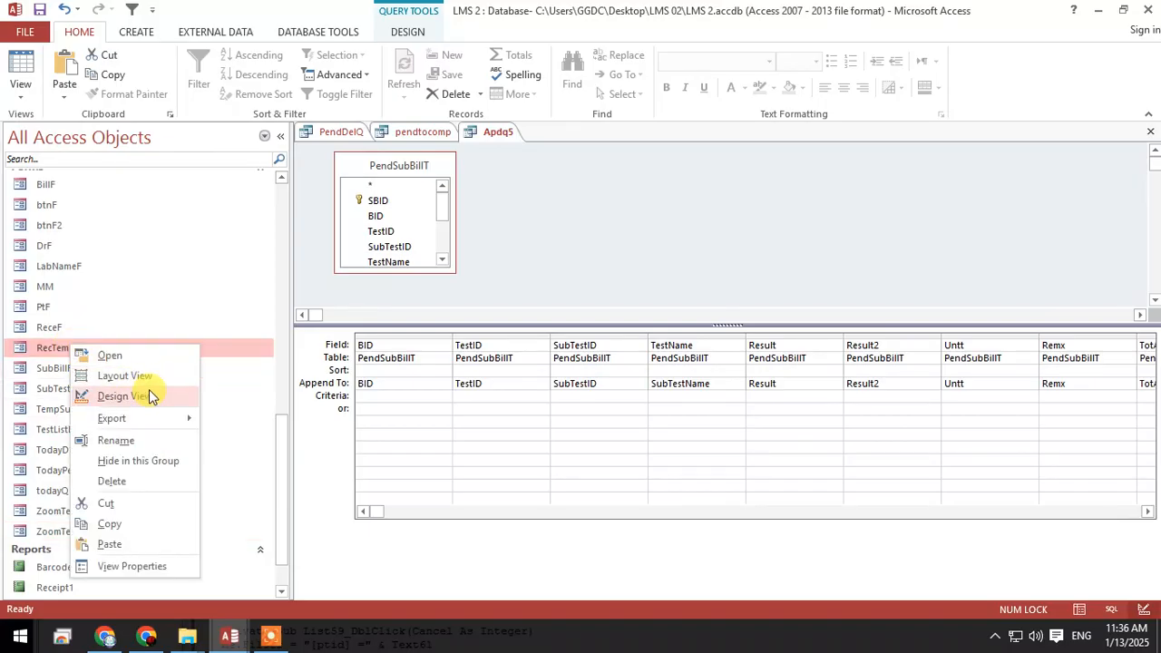
{"action": "left_click", "coordinate": [151, 396]}
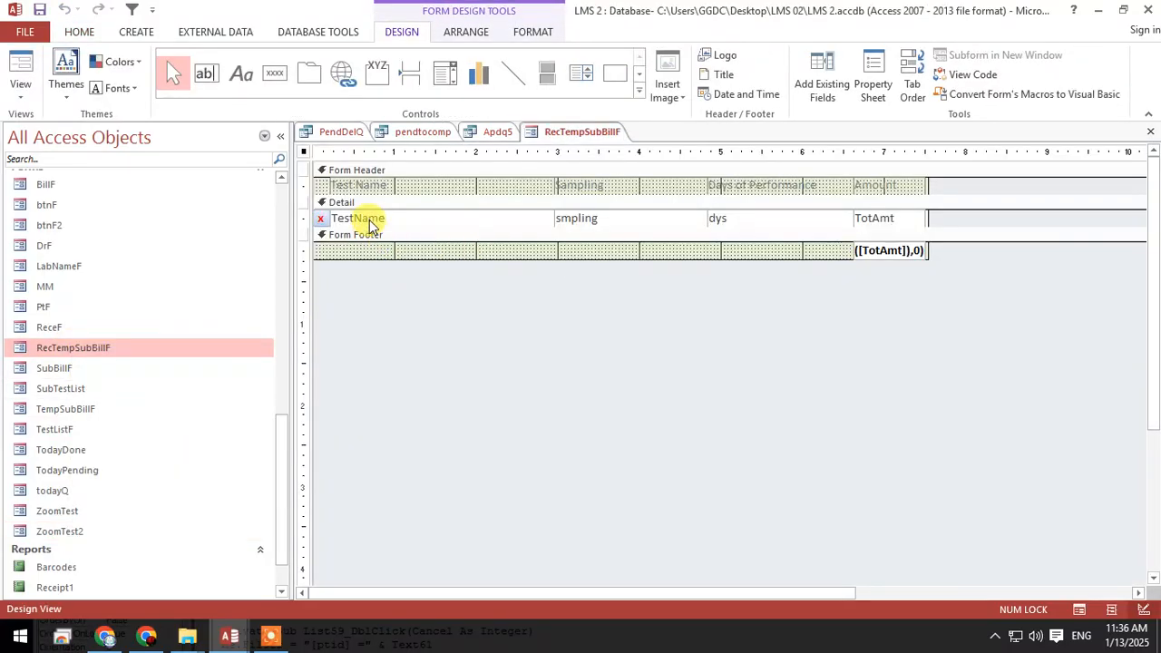
Enlarge the form's Detail section, move the TestName box down and inspect the properties of the TestID text box underneath.
{"action": "left_click_drag", "start_coordinate": [374, 229], "coordinate": [375, 298]}
{"action": "left_click_drag", "start_coordinate": [407, 226], "coordinate": [413, 277]}
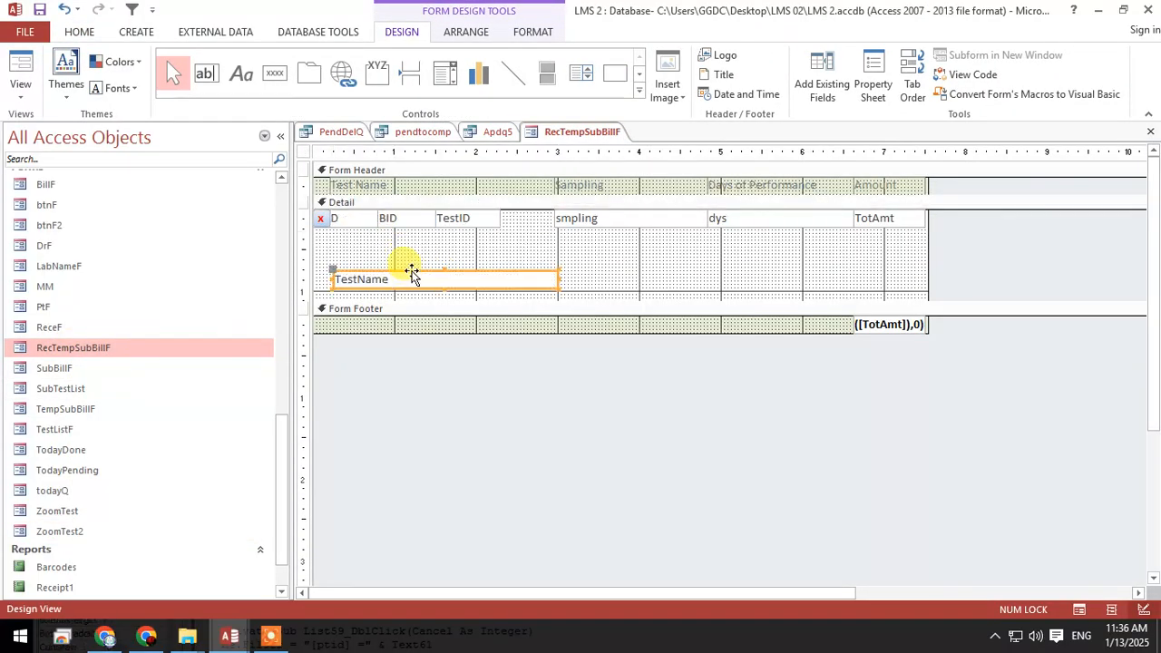
{"action": "left_click", "coordinate": [478, 221]}
{"action": "right_click", "coordinate": [479, 221]}
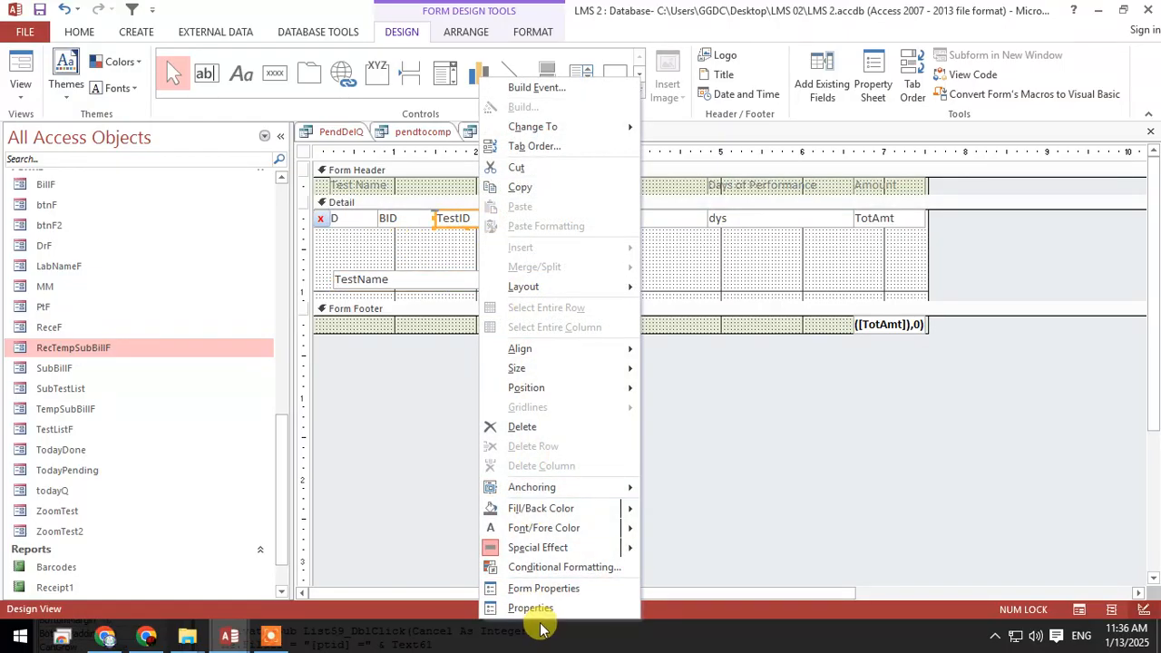
{"action": "left_click", "coordinate": [533, 608]}
{"action": "left_click", "coordinate": [1040, 207]}
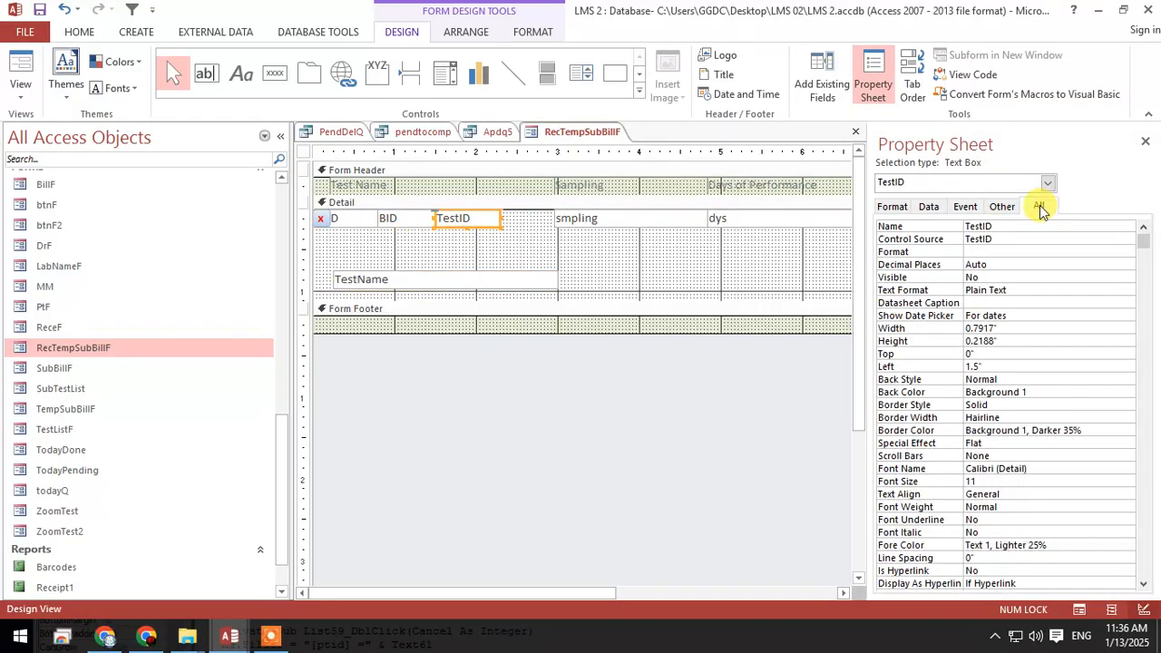
Return the Detail section of RecTempSubBillF to its compact one-row layout and close the form.
{"action": "left_click", "coordinate": [613, 268]}
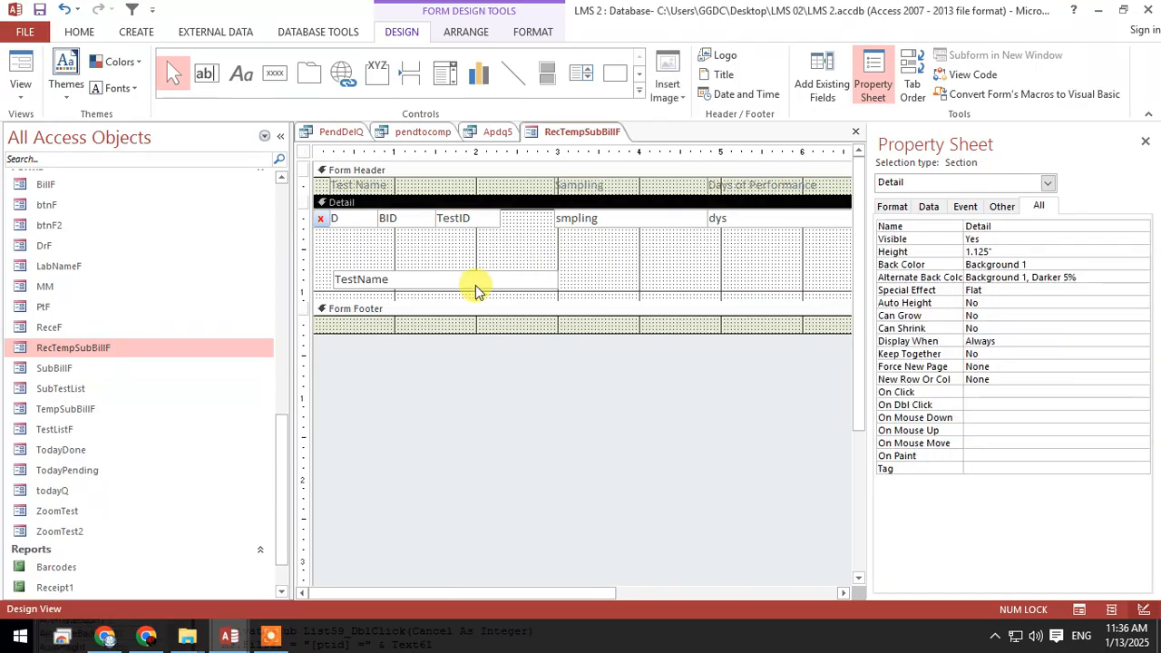
{"action": "left_click", "coordinate": [463, 224]}
{"action": "left_click_drag", "start_coordinate": [472, 220], "coordinate": [473, 221]}
{"action": "left_click", "coordinate": [568, 272]}
{"action": "left_click_drag", "start_coordinate": [586, 303], "coordinate": [593, 225]}
{"action": "right_click", "coordinate": [555, 133]}
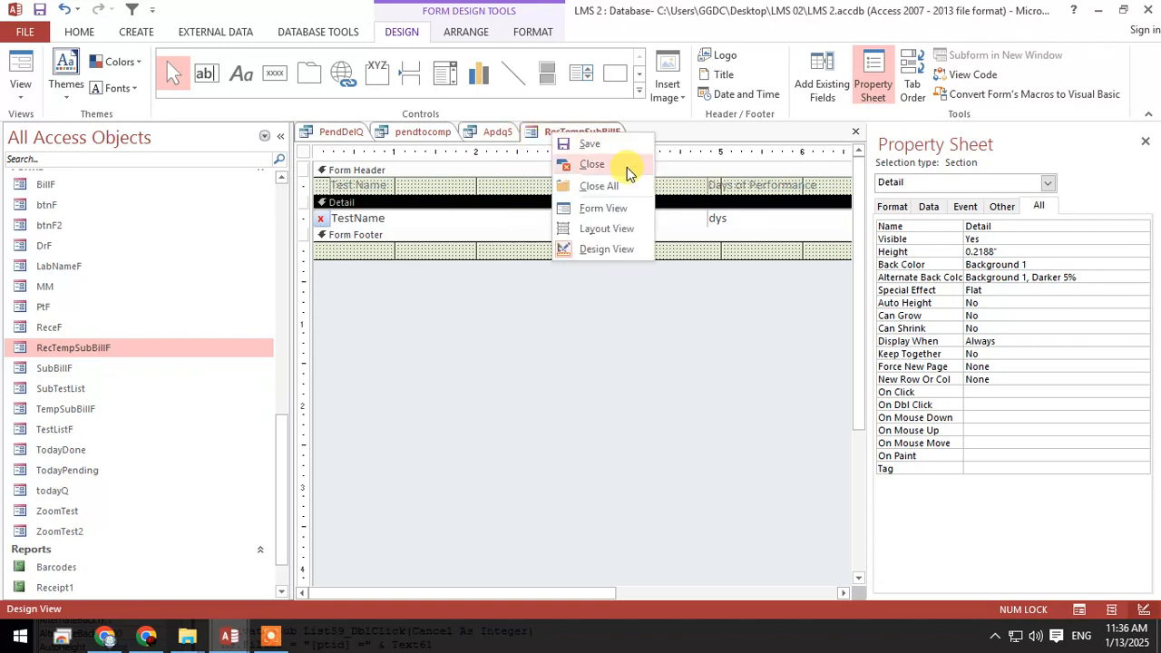
{"action": "left_click", "coordinate": [628, 171]}
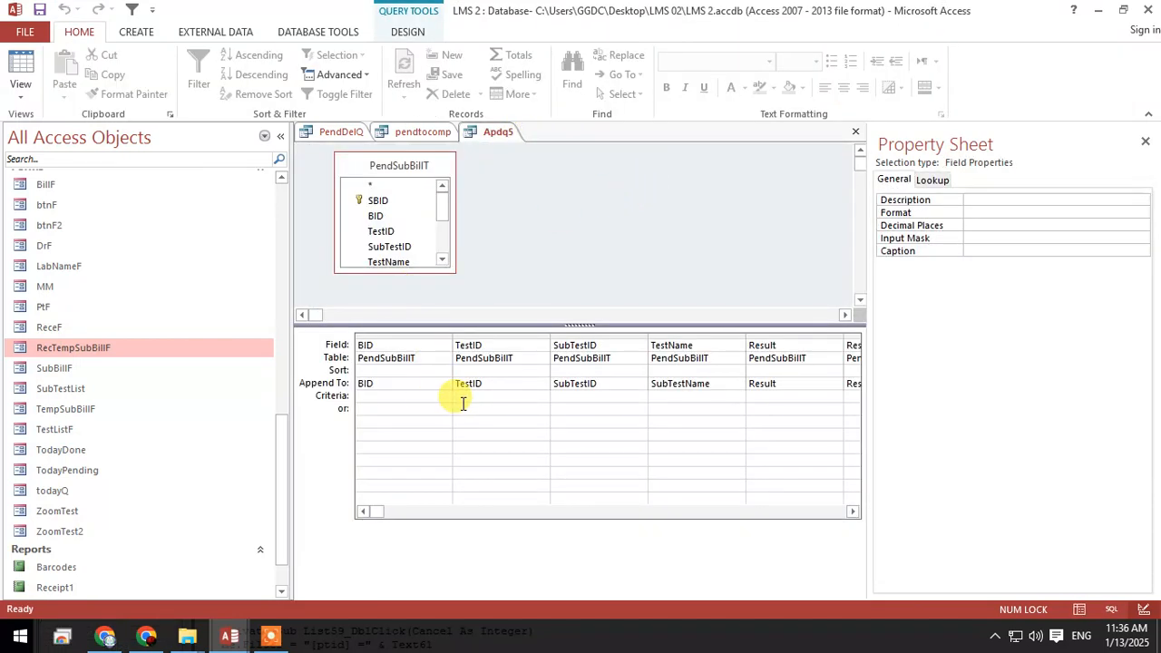
Begin the TestID criterion of the Apdq5 query with the form reference [Forms]![PtF]!
{"action": "left_click", "coordinate": [463, 399]}
{"action": "type", "text": "[Forms]"}
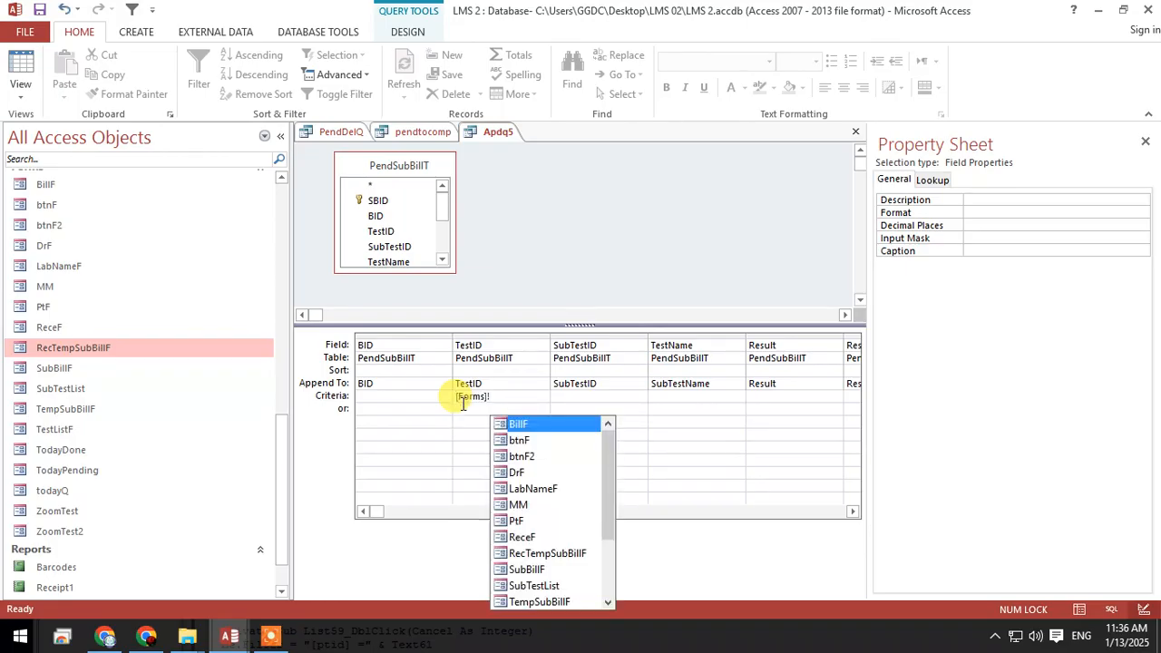
{"action": "type", "text": "!pt"}
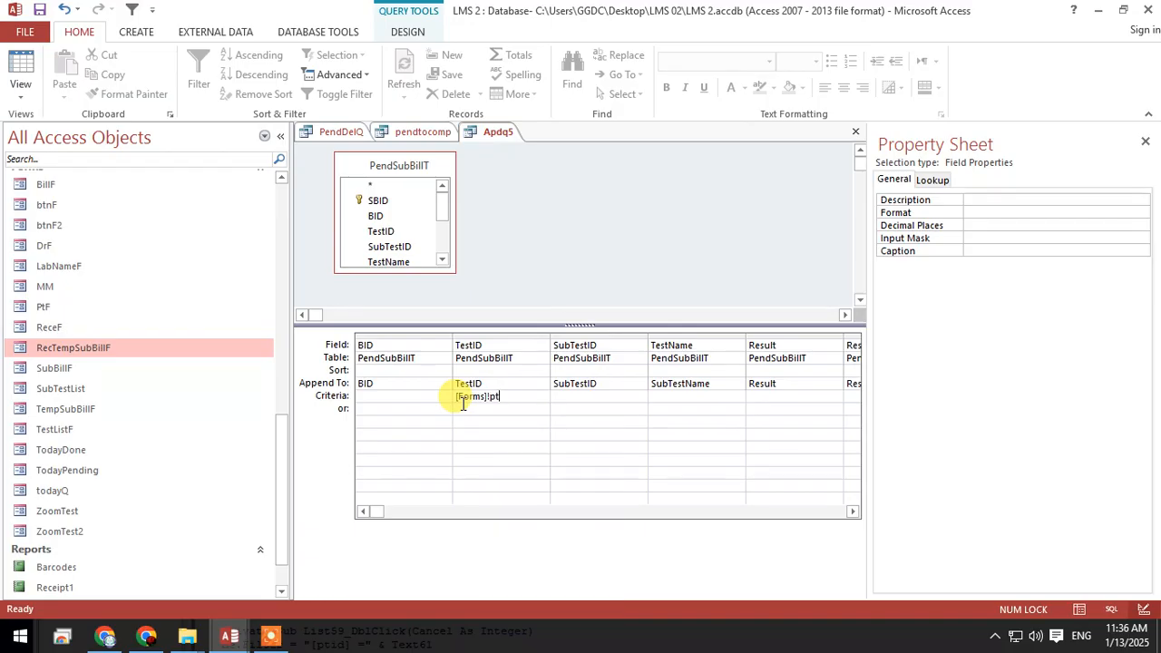
{"action": "key", "text": "Tab"}
{"action": "type", "text": "!"}
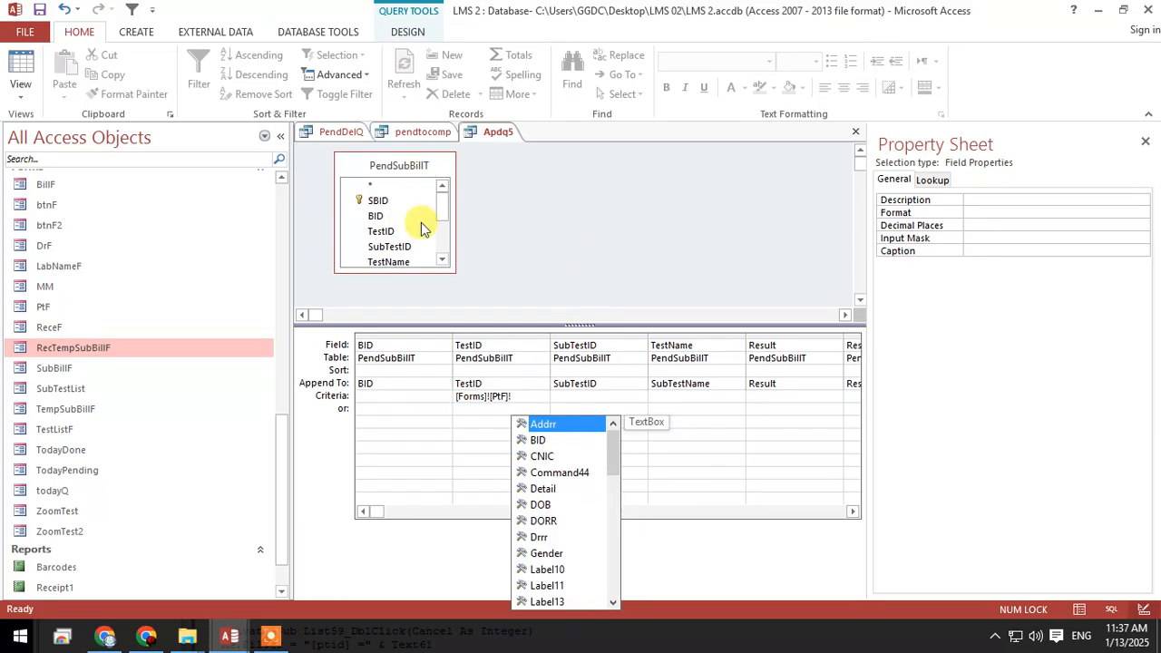
Open the PtF form in Design View, copy the name of its TempSubBillF subform control, and close the form.
{"action": "right_click", "coordinate": [40, 310]}
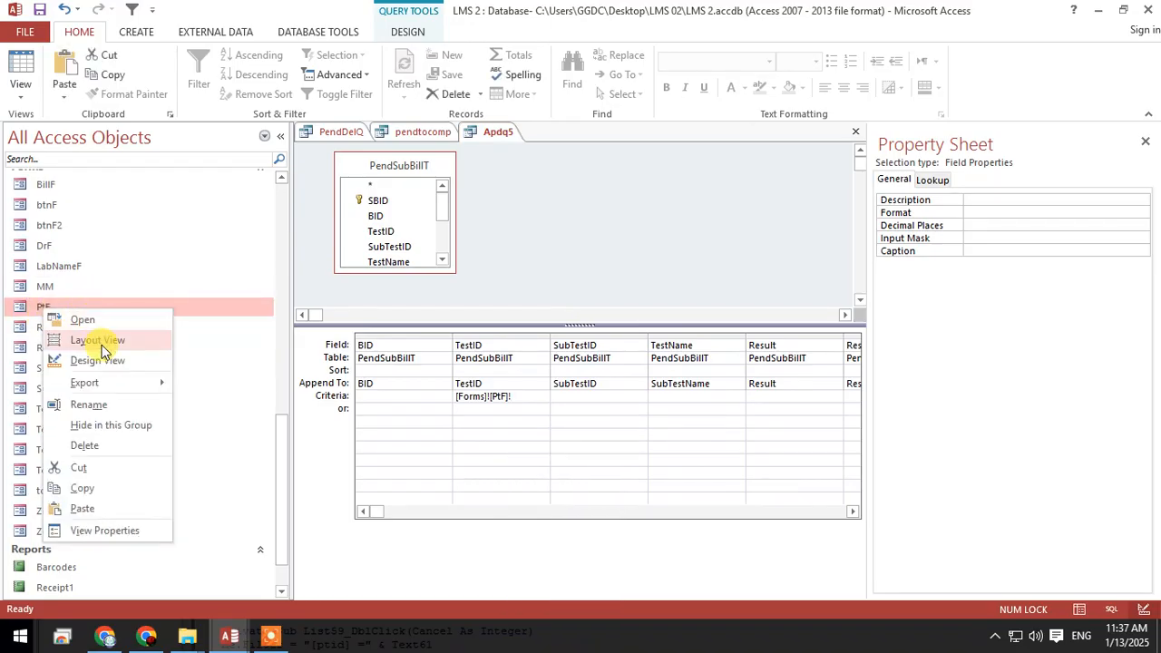
{"action": "left_click", "coordinate": [98, 358]}
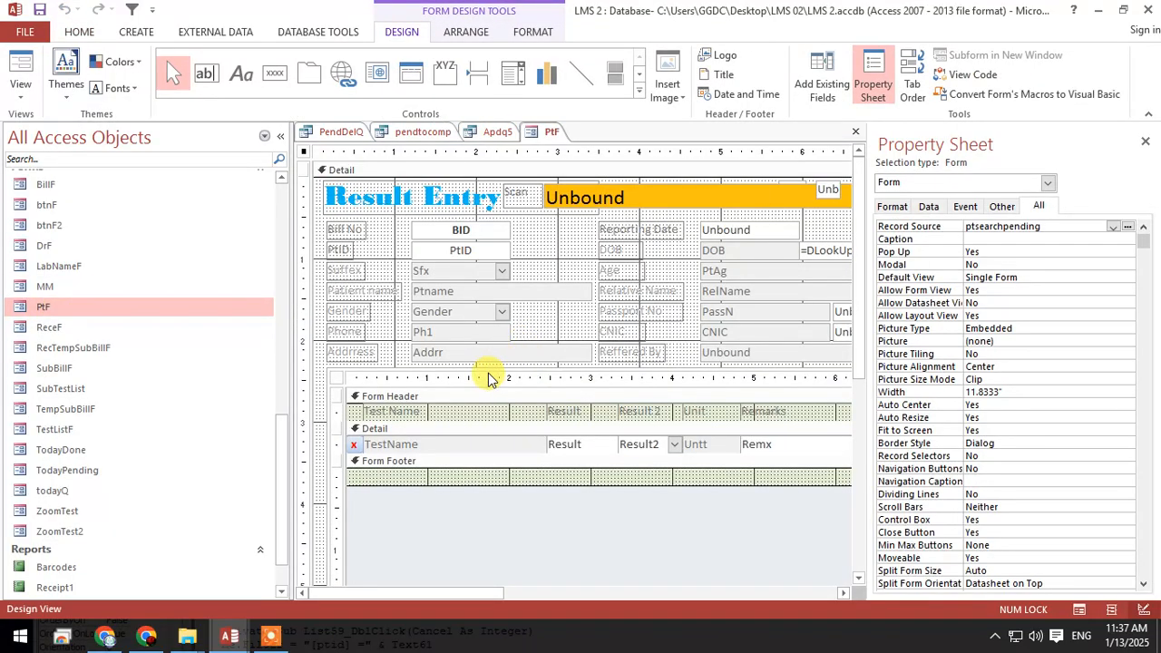
{"action": "left_click", "coordinate": [490, 369]}
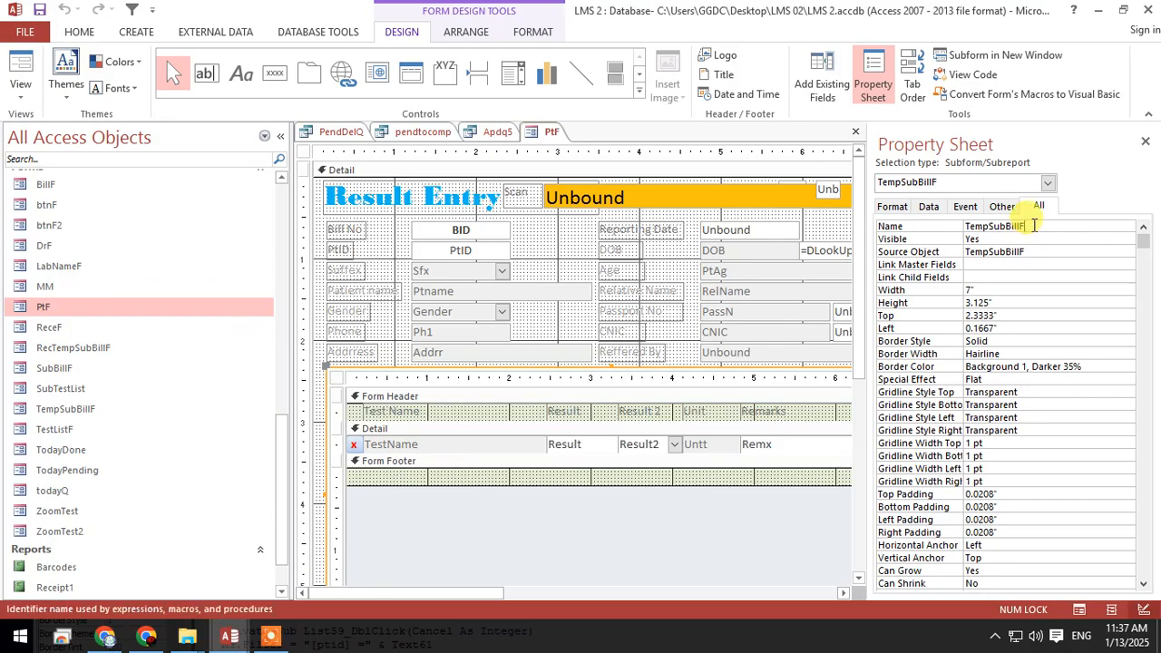
{"action": "double_click", "coordinate": [998, 226]}
{"action": "right_click", "coordinate": [997, 227]}
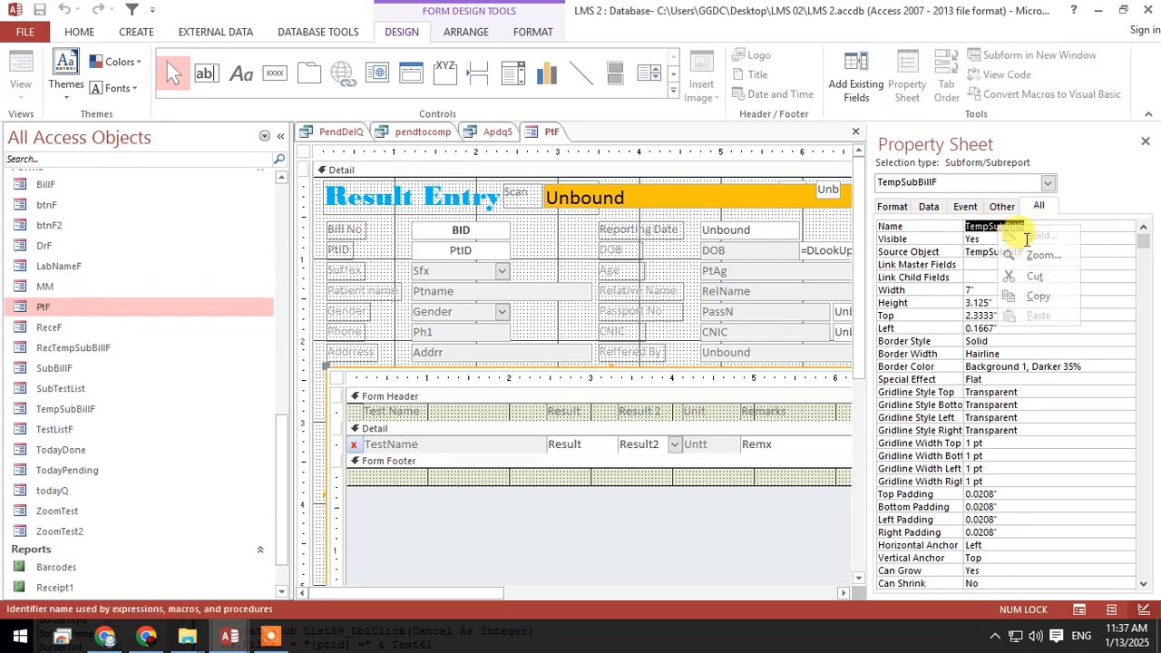
{"action": "left_click", "coordinate": [1039, 297]}
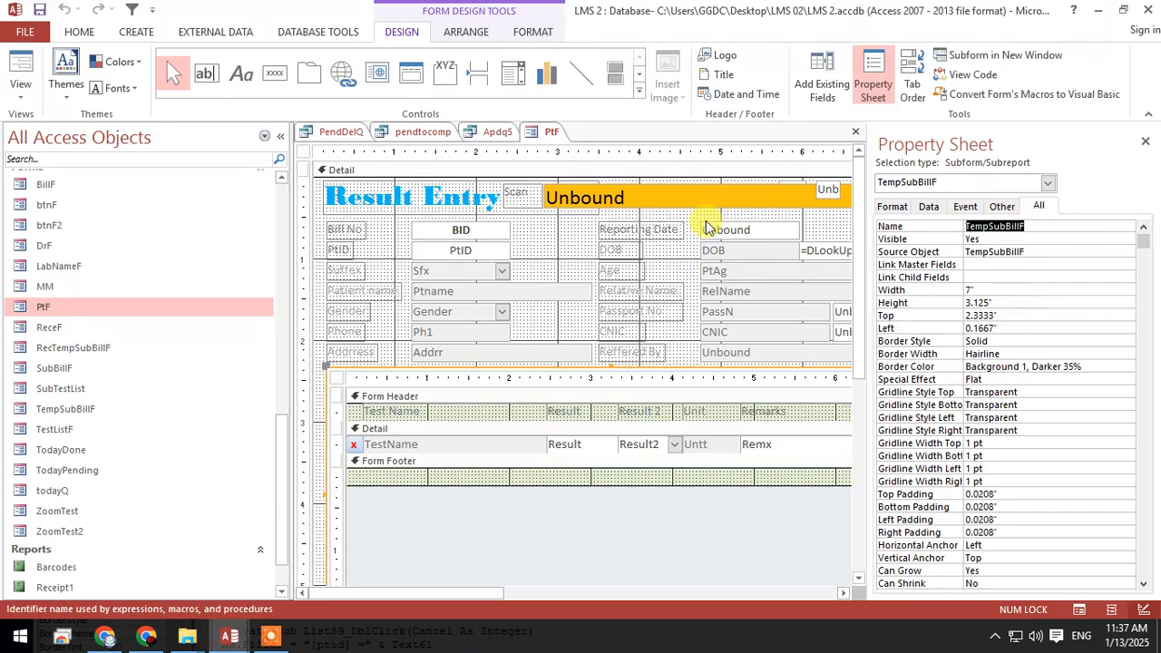
{"action": "right_click", "coordinate": [548, 135]}
{"action": "left_click", "coordinate": [604, 160]}
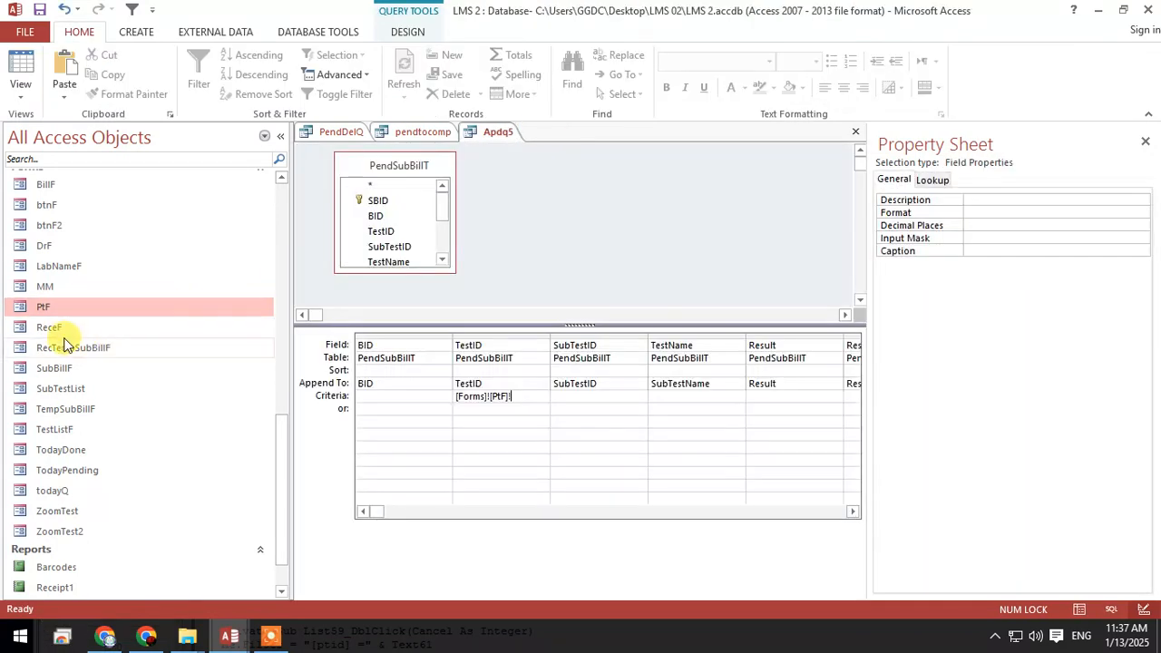
Reopen the PtF form, switch it to Design View and select the TempSubBillF subform control to check its properties.
{"action": "right_click", "coordinate": [56, 350]}
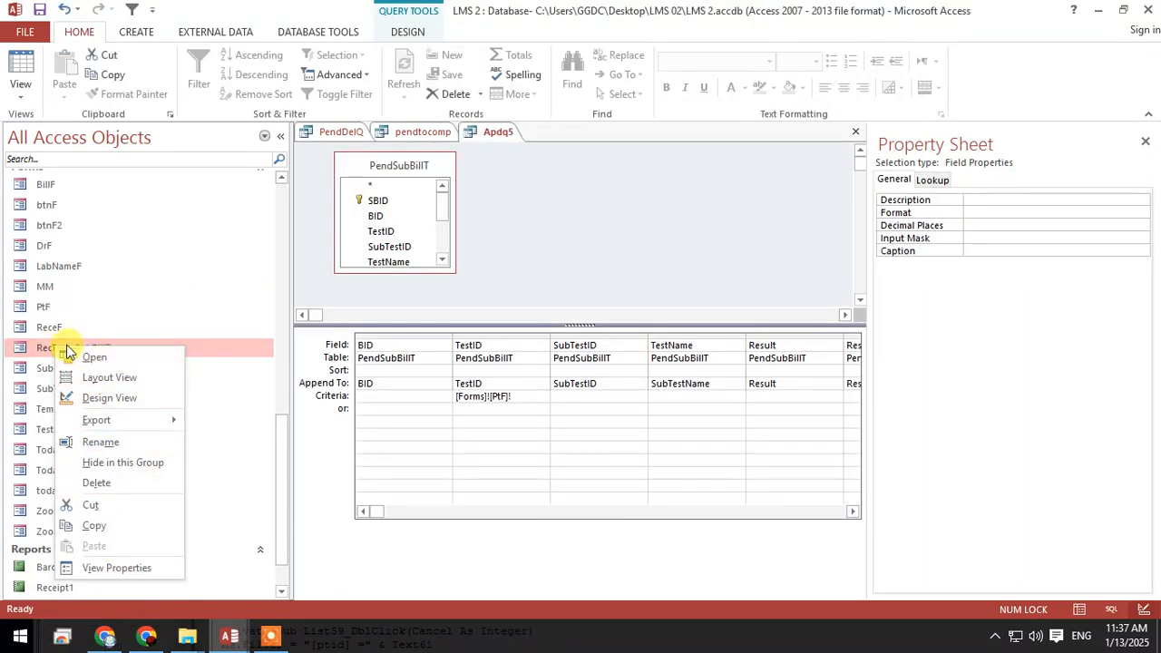
{"action": "left_click", "coordinate": [46, 305]}
{"action": "double_click", "coordinate": [46, 306]}
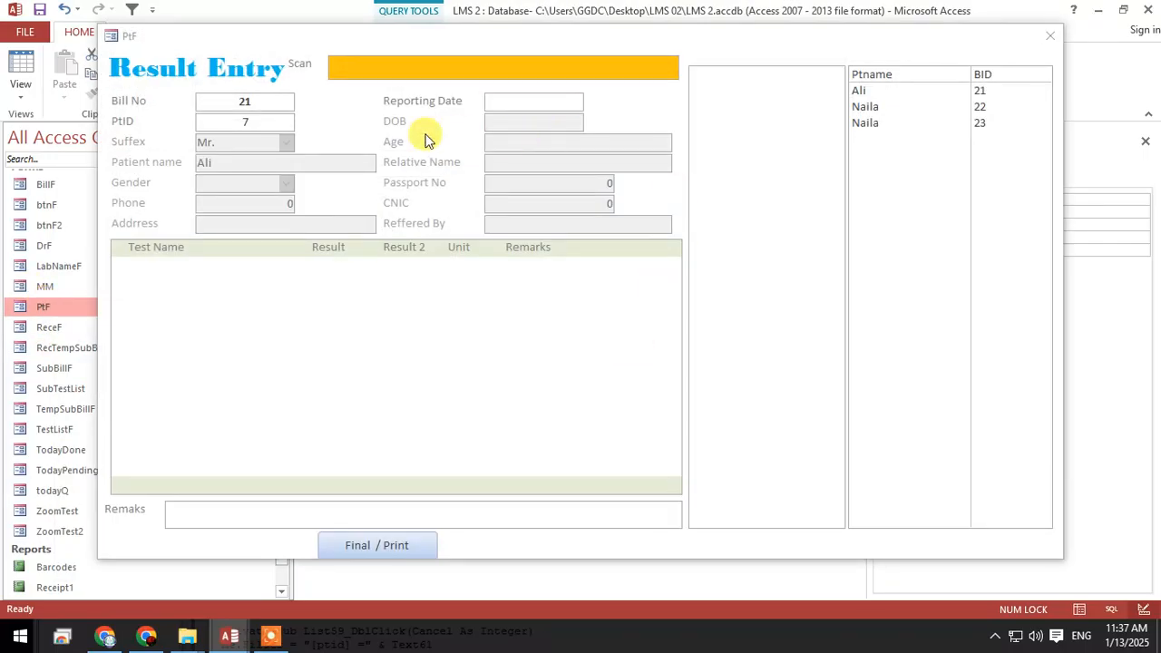
{"action": "right_click", "coordinate": [356, 118]}
{"action": "left_click", "coordinate": [408, 166]}
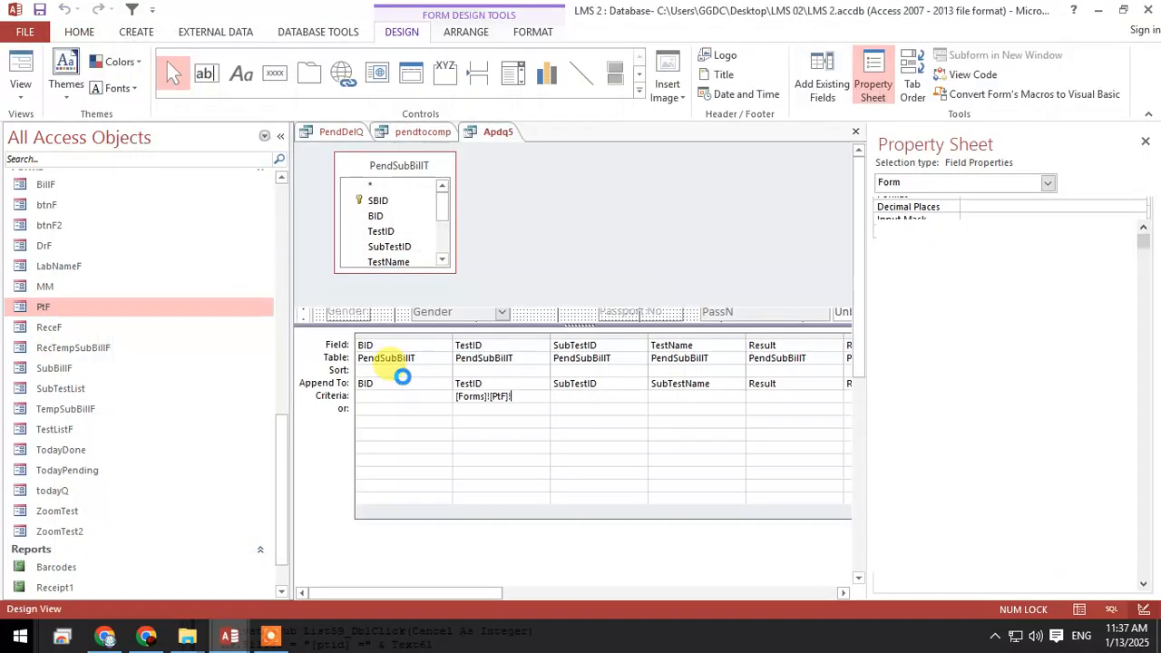
{"action": "left_click", "coordinate": [471, 373]}
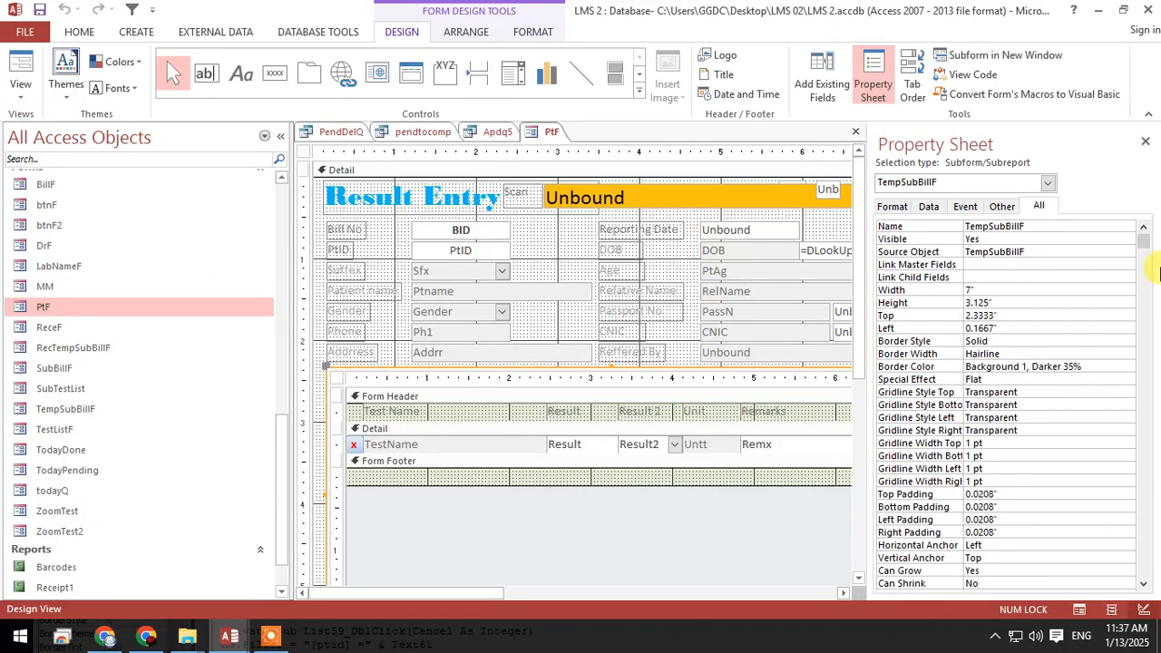
Copy the name of the TempSubBillF subform control on PtF and close the form.
{"action": "left_click", "coordinate": [963, 225]}
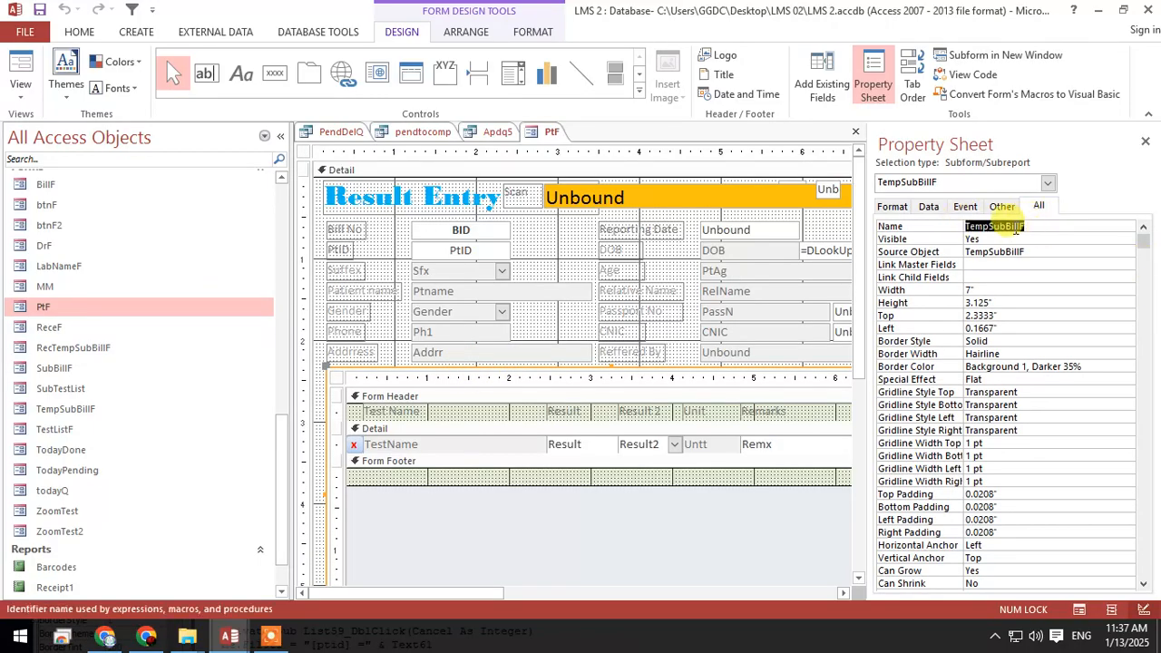
{"action": "right_click", "coordinate": [1000, 226]}
{"action": "left_click", "coordinate": [1031, 289]}
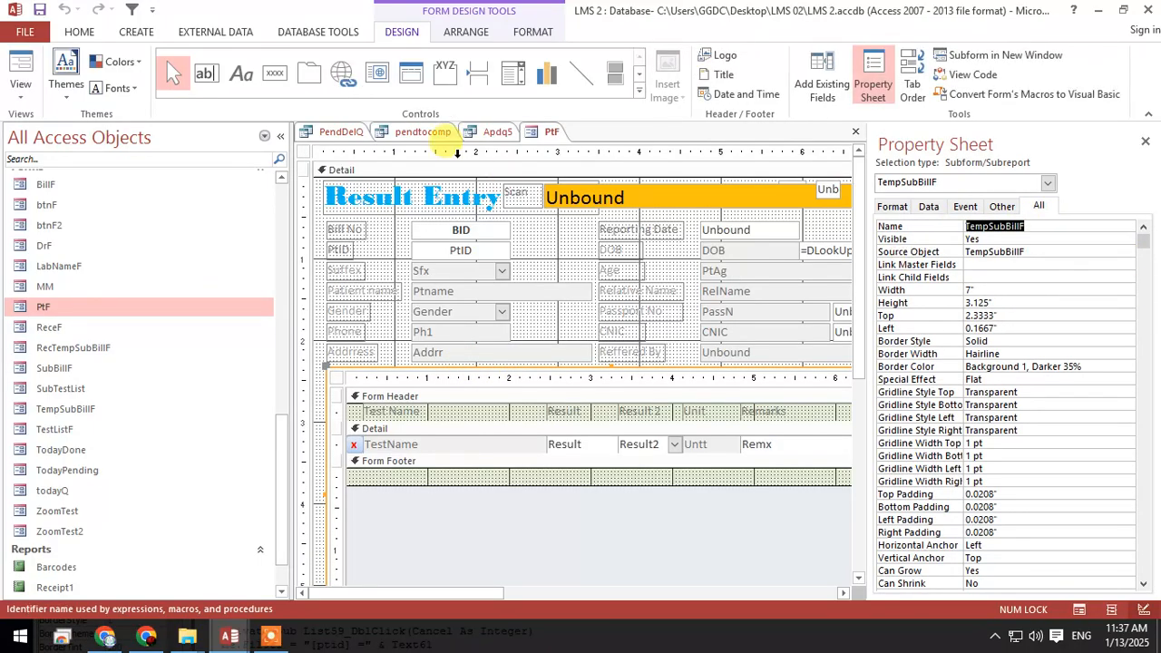
{"action": "right_click", "coordinate": [550, 132]}
{"action": "left_click", "coordinate": [586, 164]}
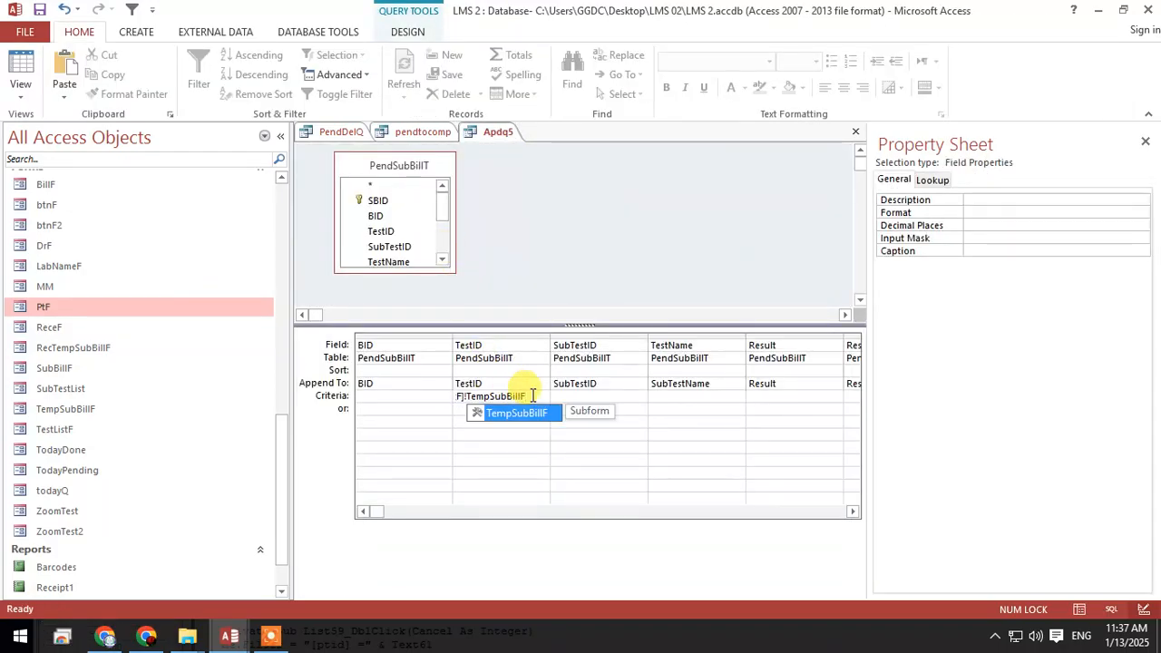
Complete the TestID criterion of Apdq5 as [Forms]![PtF]![TempSubBillF]![TestID] and save the query.
{"action": "double_click", "coordinate": [532, 413]}
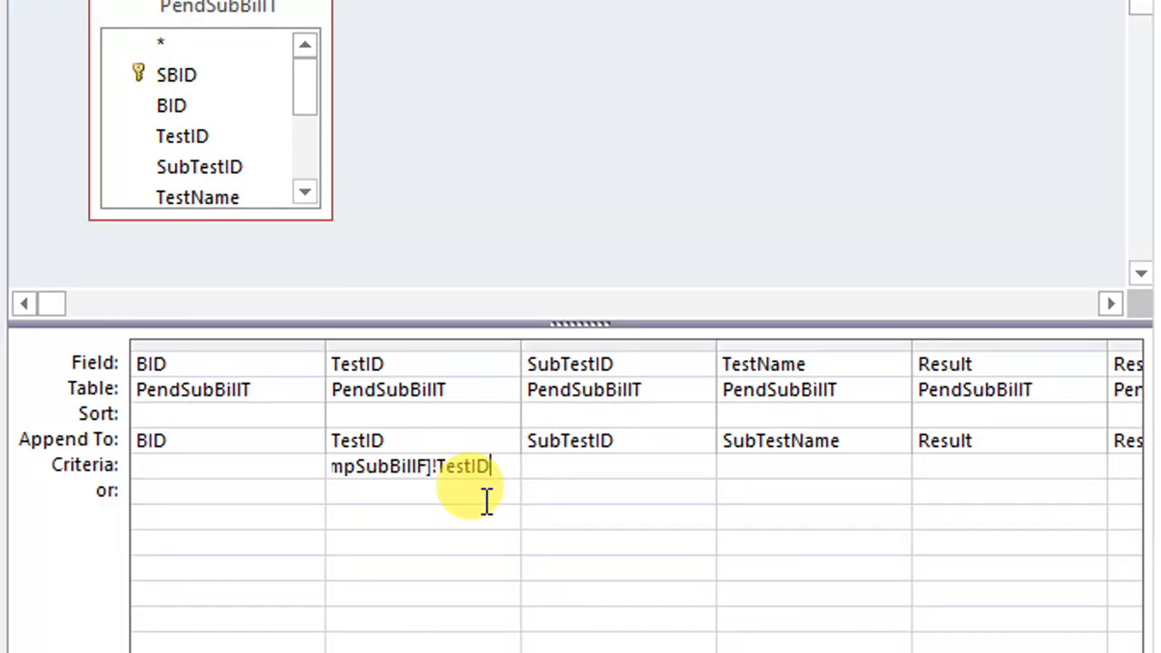
{"action": "left_click", "coordinate": [442, 512]}
{"action": "left_click_drag", "start_coordinate": [422, 465], "coordinate": [580, 469]}
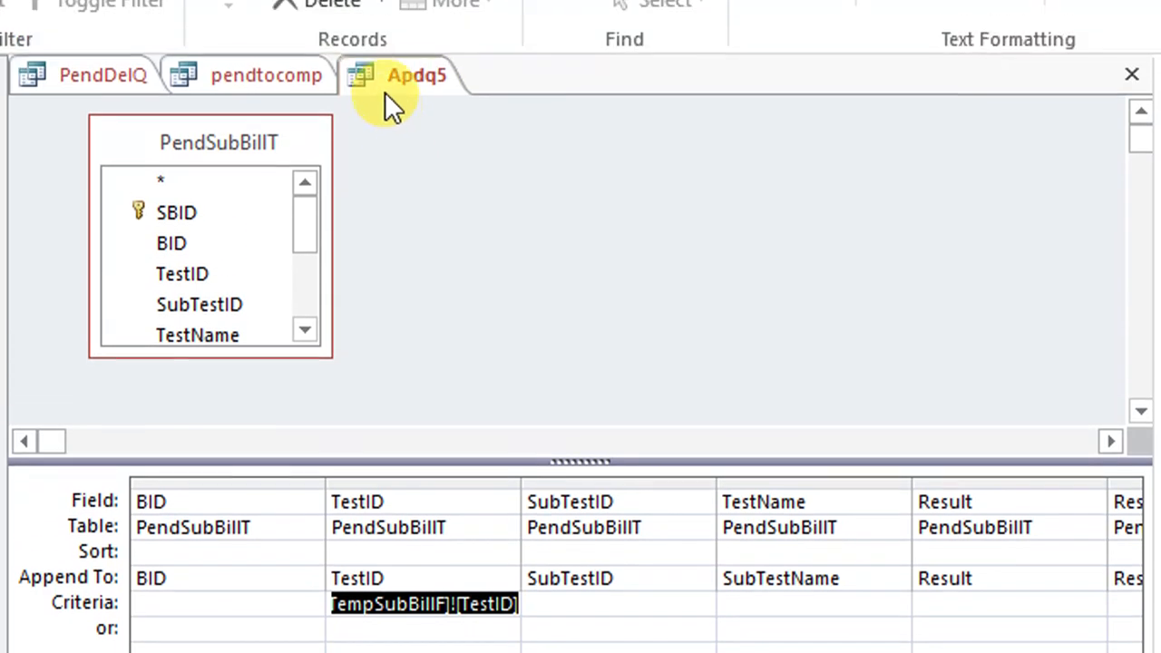
{"action": "right_click", "coordinate": [393, 71]}
{"action": "left_click", "coordinate": [415, 81]}
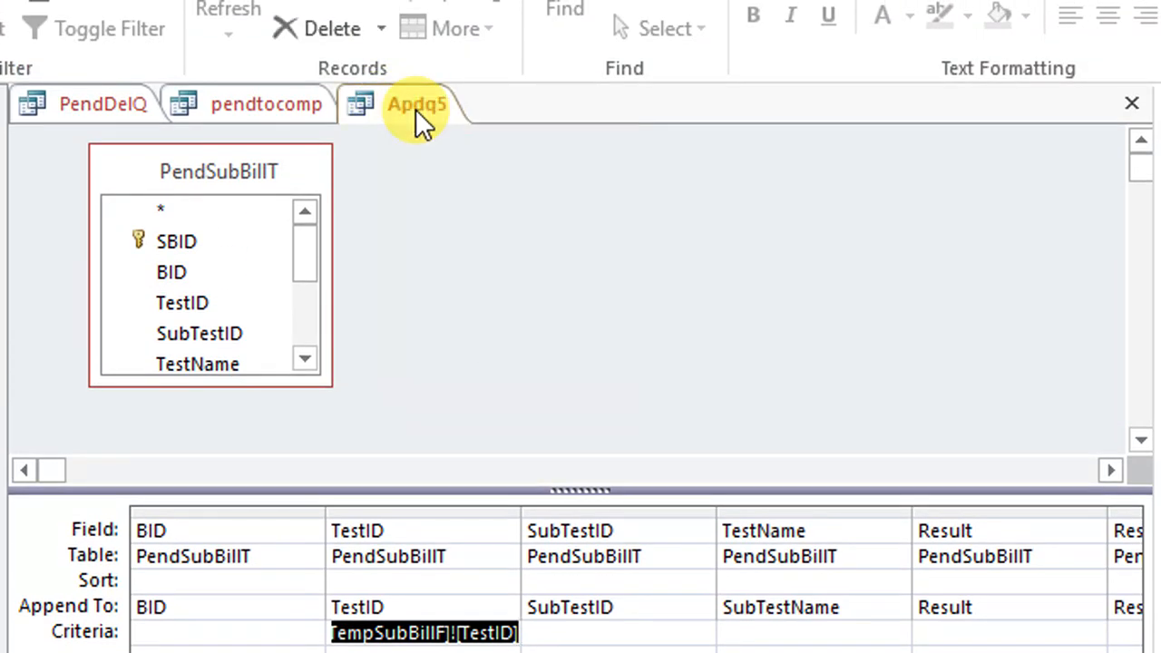
{"action": "right_click", "coordinate": [424, 74]}
{"action": "left_click", "coordinate": [451, 127]}
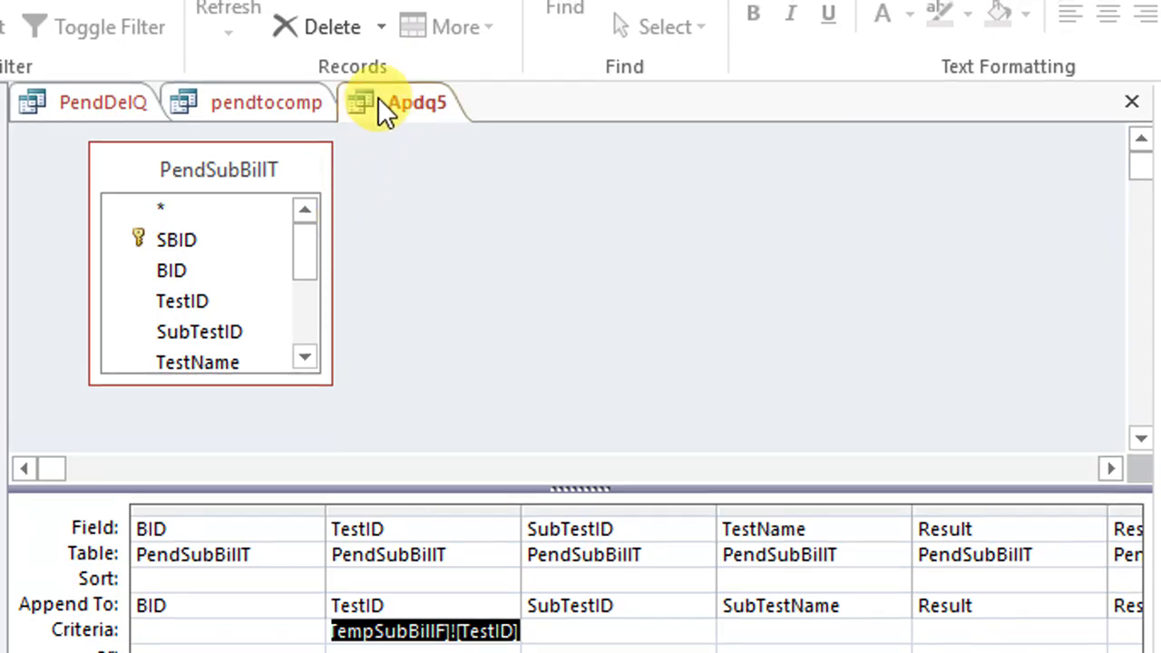
{"action": "right_click", "coordinate": [378, 94]}
{"action": "left_click", "coordinate": [408, 111]}
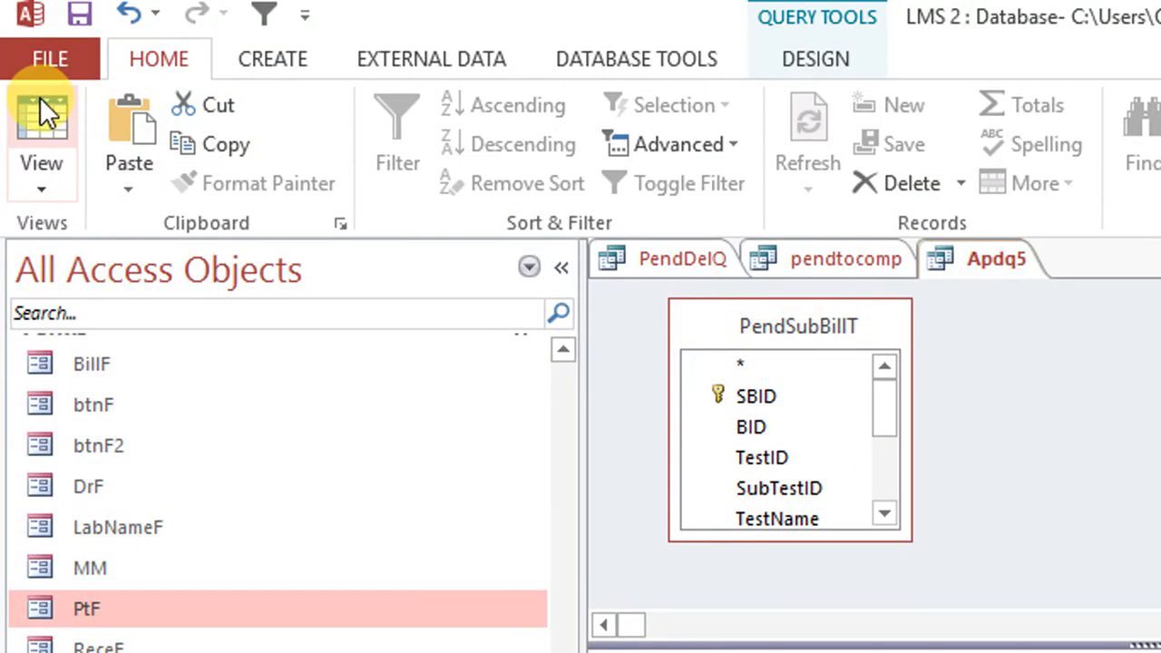
Check the Forms!PtF!TempSubBillF!TestID parameter reference by viewing the Apdq5 datasheet, and close the query.
{"action": "left_click", "coordinate": [39, 117]}
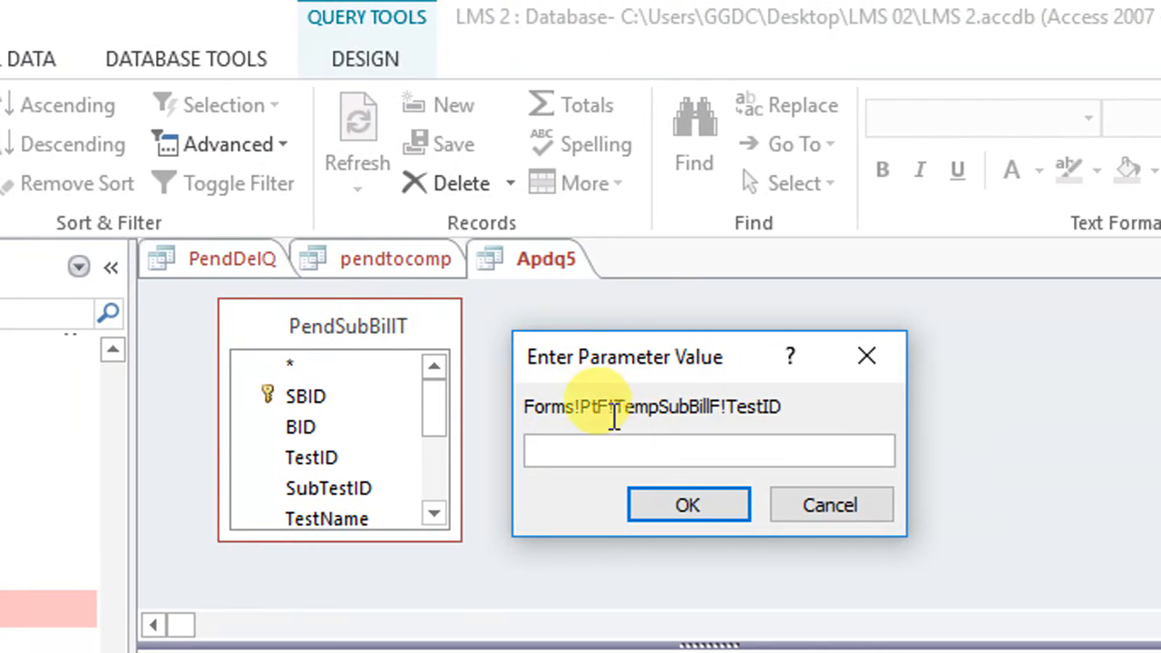
{"action": "left_click_drag", "start_coordinate": [531, 408], "coordinate": [598, 408]}
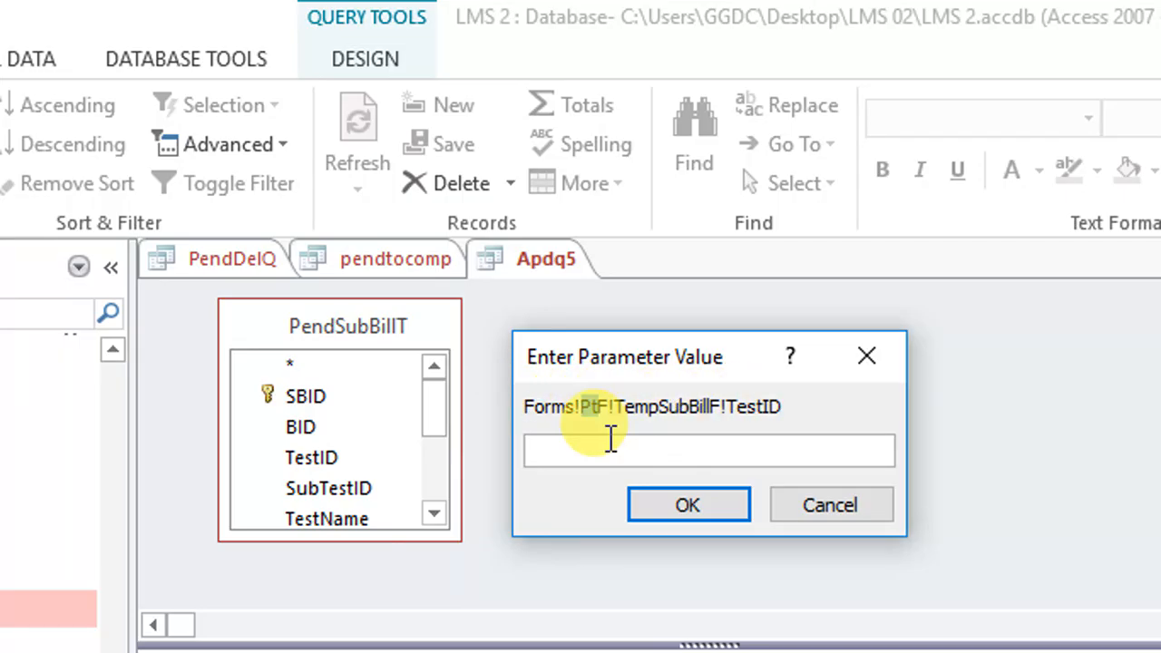
{"action": "left_click_drag", "start_coordinate": [615, 408], "coordinate": [785, 407]}
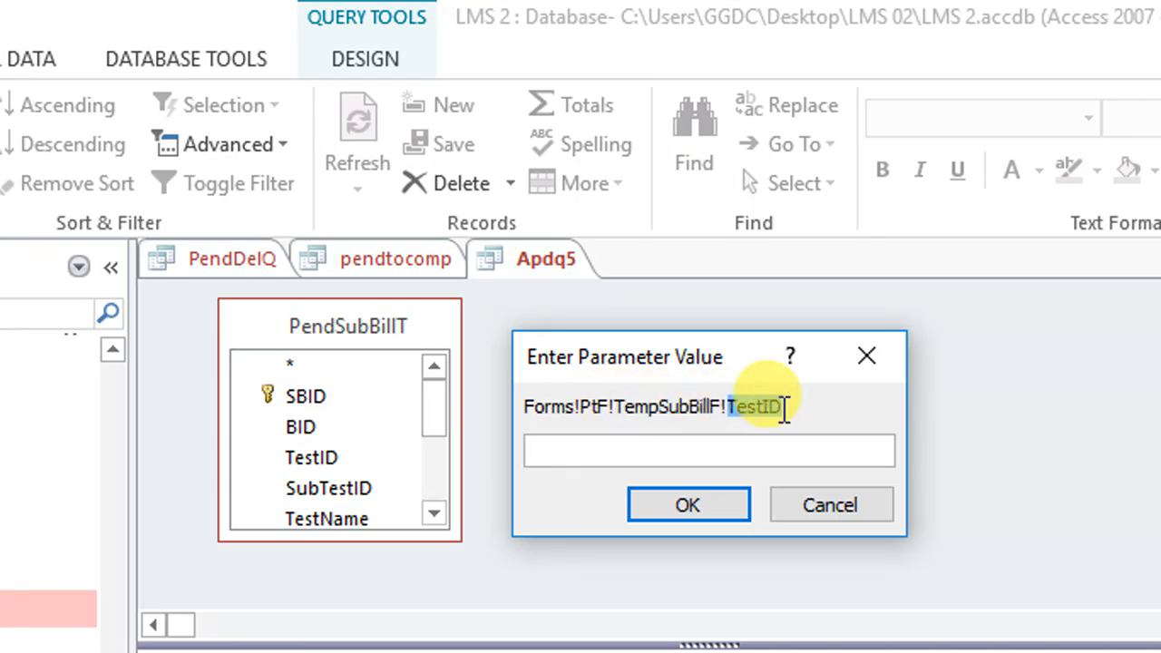
{"action": "left_click", "coordinate": [817, 493]}
{"action": "right_click", "coordinate": [554, 257]}
{"action": "left_click", "coordinate": [548, 256]}
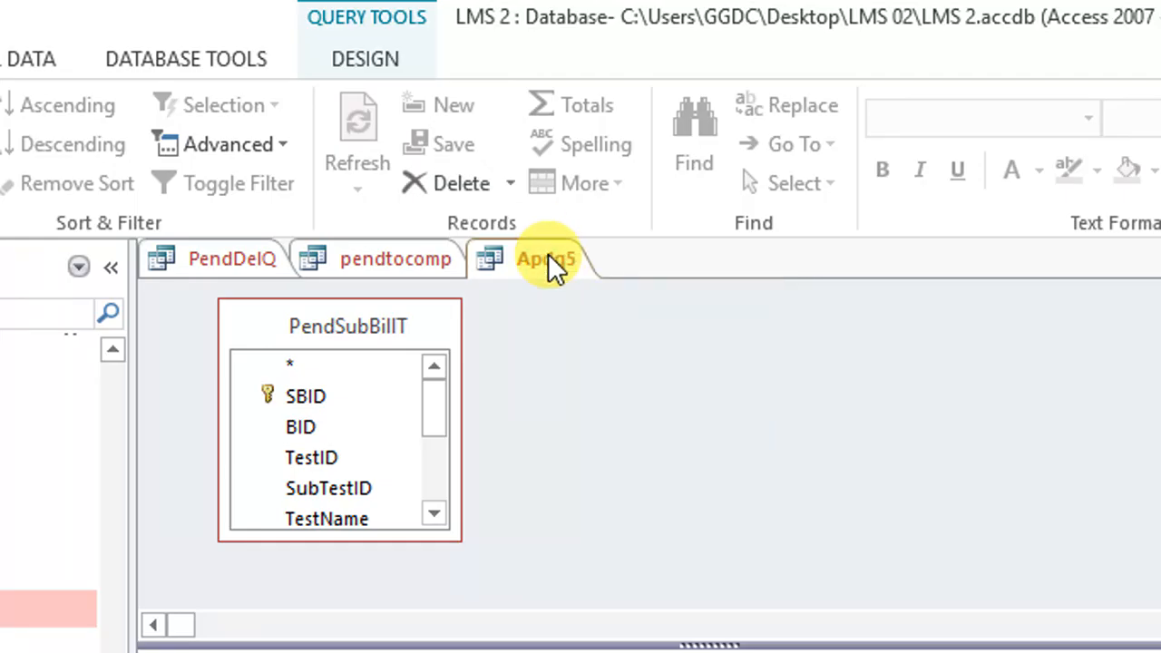
{"action": "right_click", "coordinate": [548, 255]}
{"action": "left_click", "coordinate": [624, 313]}
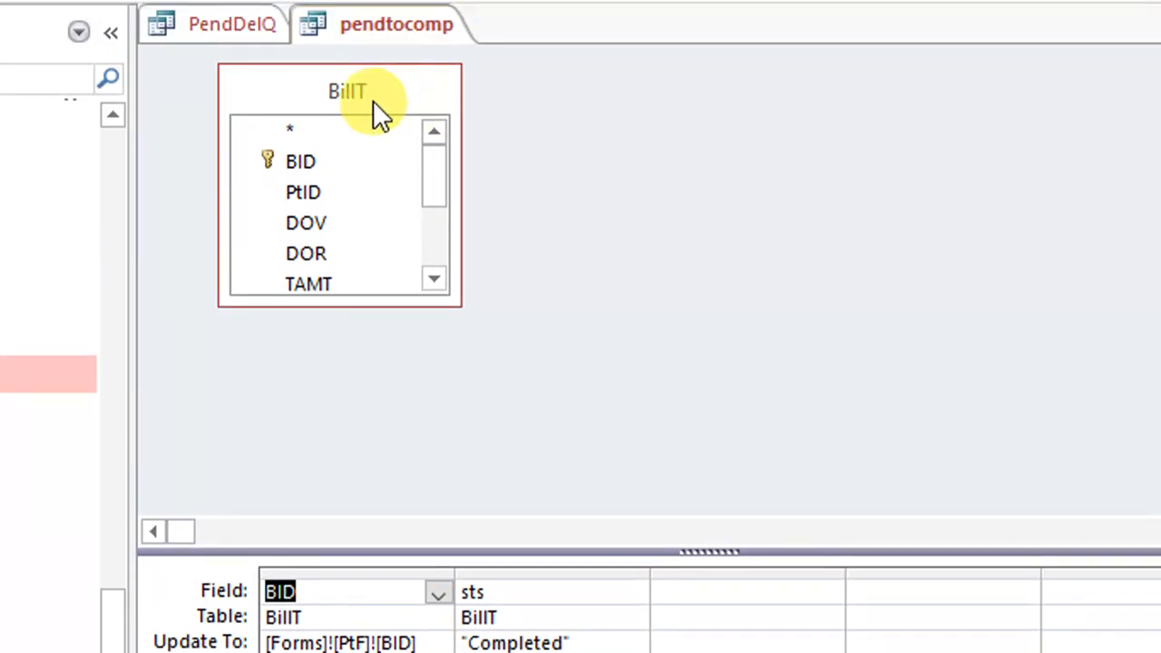
Look at the query type options of the pendtocomp update query and close the query.
{"action": "right_click", "coordinate": [645, 180]}
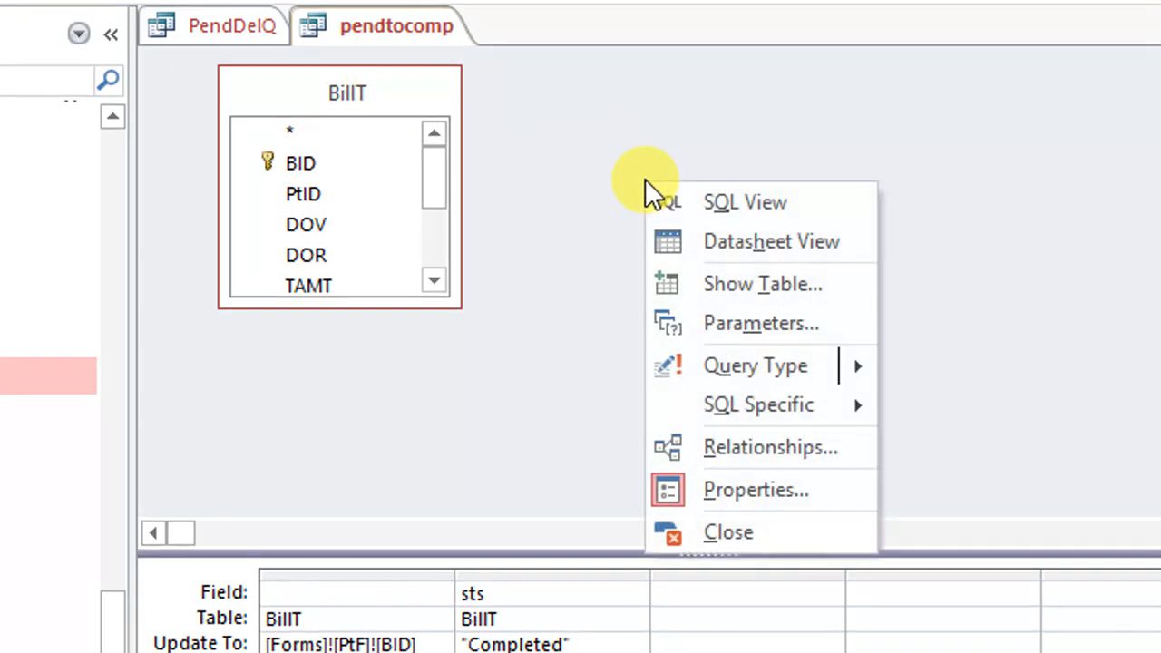
{"action": "mouse_move", "coordinate": [842, 405]}
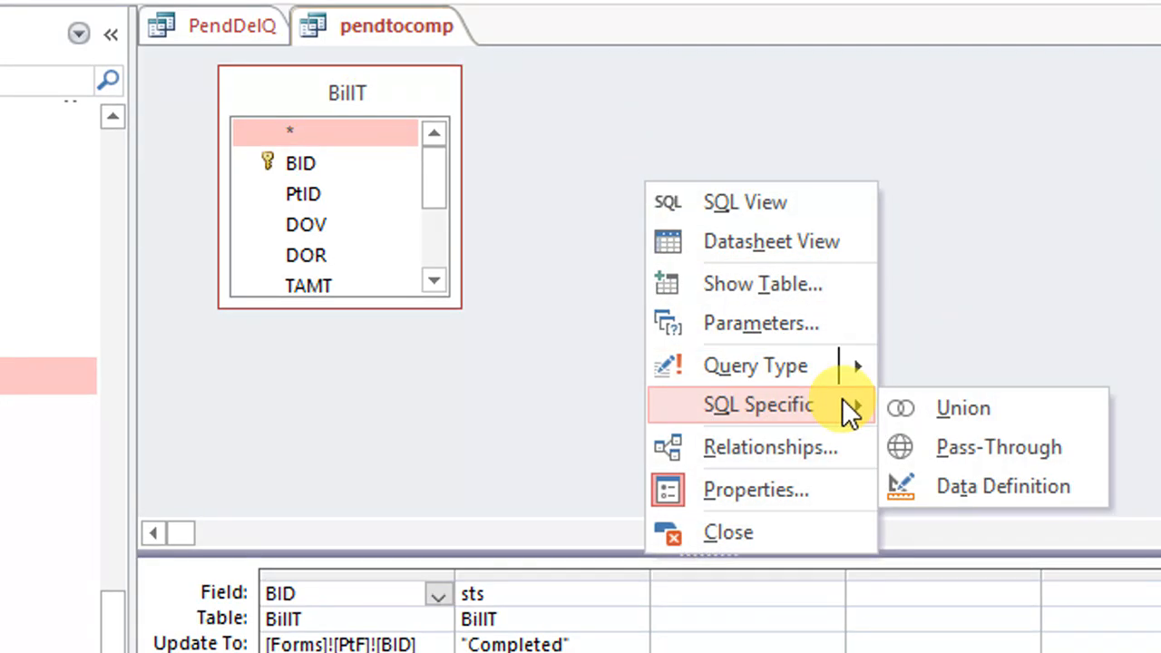
{"action": "mouse_move", "coordinate": [842, 363]}
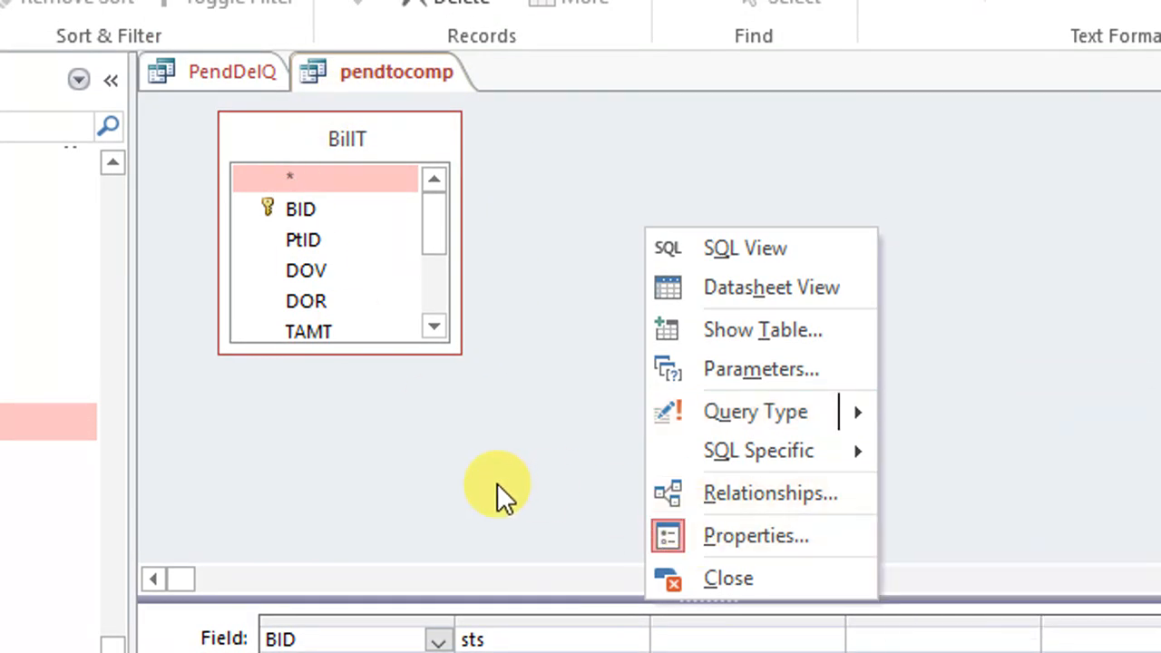
{"action": "left_click", "coordinate": [497, 483]}
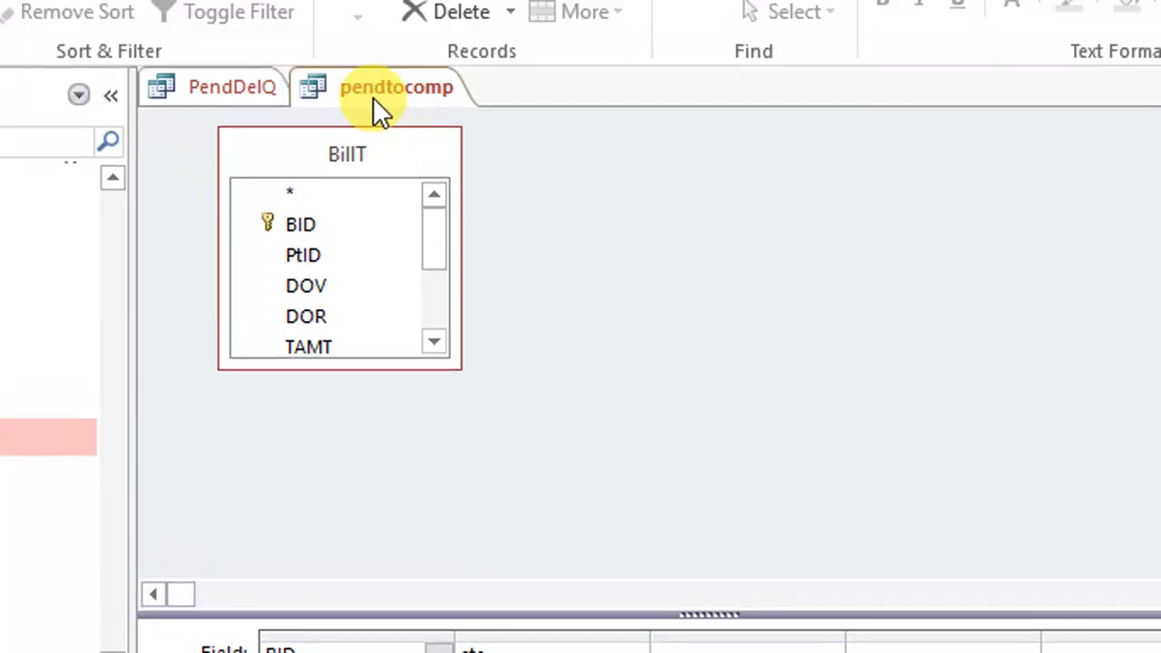
{"action": "right_click", "coordinate": [386, 100]}
{"action": "left_click", "coordinate": [421, 110]}
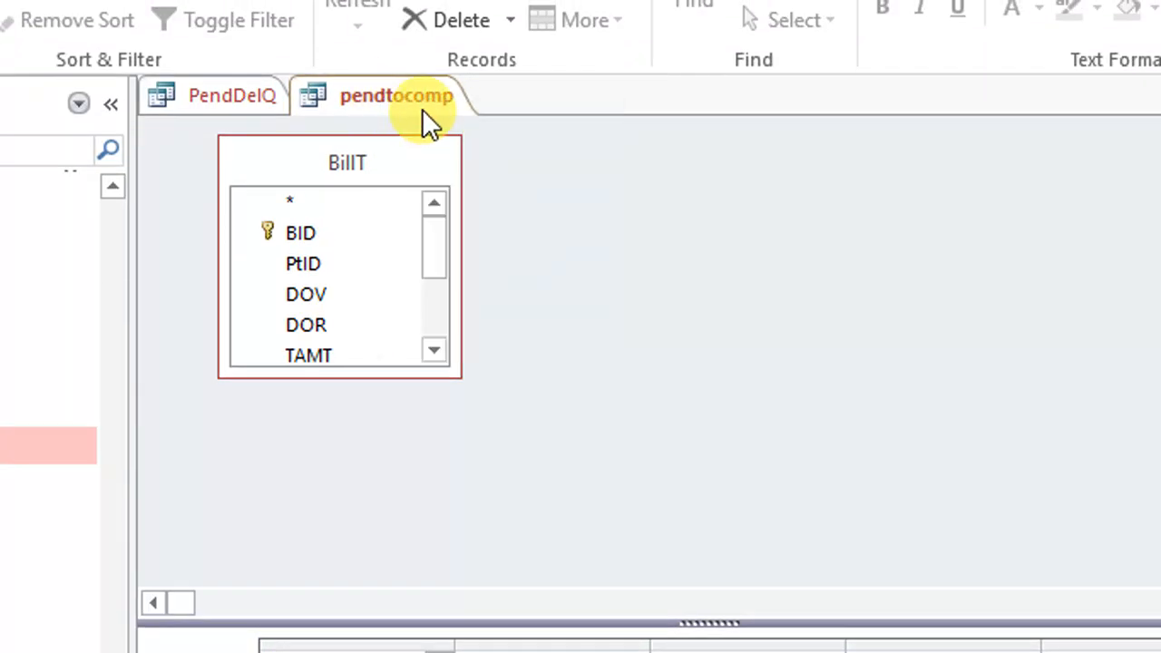
{"action": "right_click", "coordinate": [422, 109]}
{"action": "left_click", "coordinate": [497, 168]}
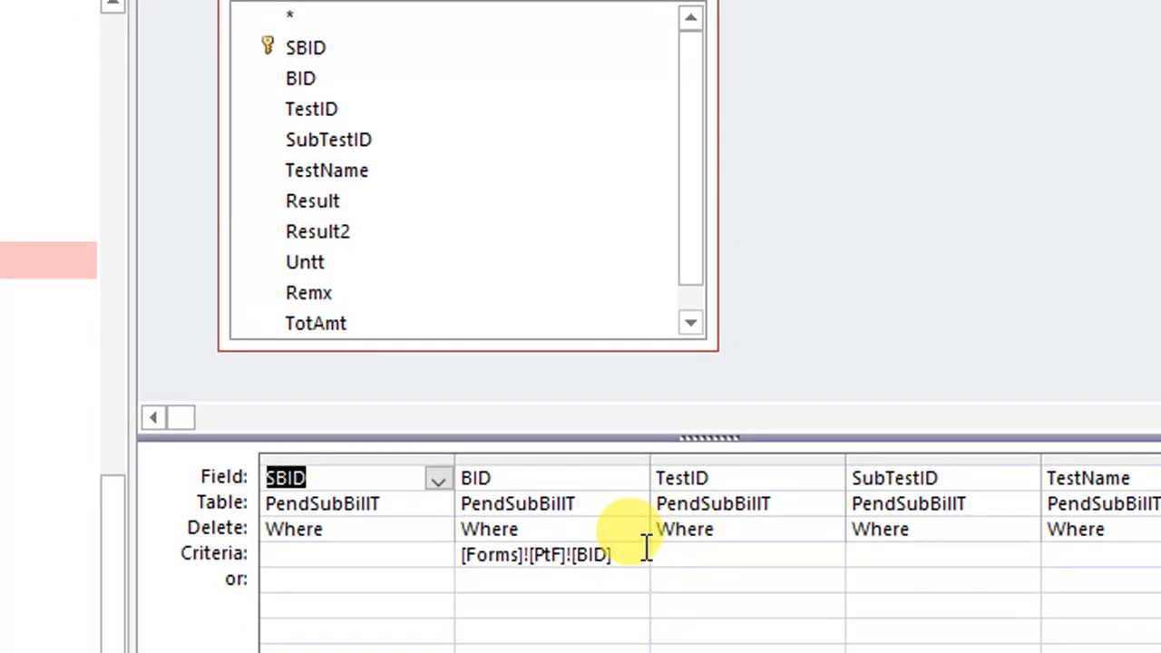
Clear the BID criterion of the PendDelQ delete query and open Apdq5 in Design View.
{"action": "left_click_drag", "start_coordinate": [613, 553], "coordinate": [444, 566]}
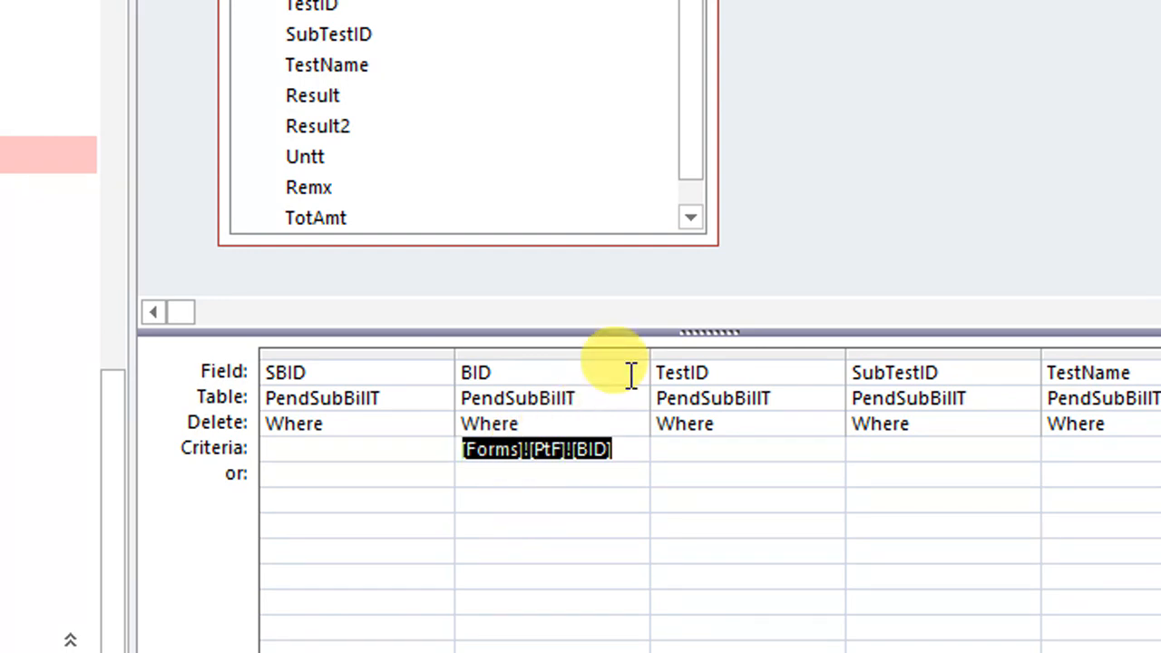
{"action": "key", "text": "Delete"}
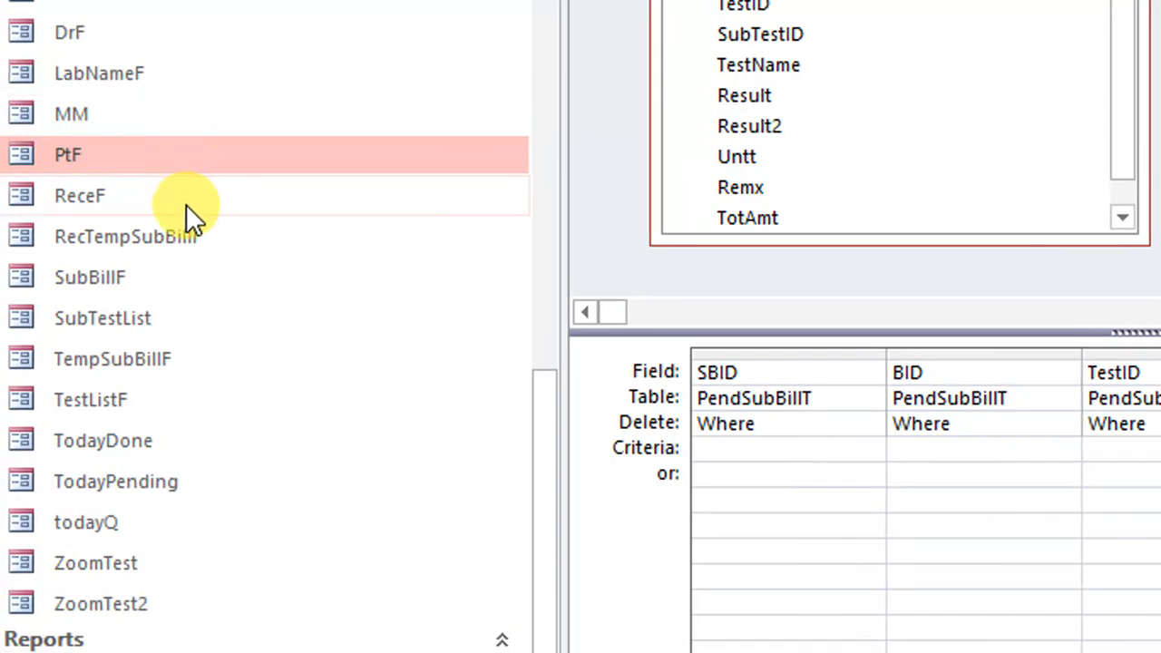
{"action": "scroll", "coordinate": [187, 206], "scroll_direction": "up", "scroll_amount": 4}
{"action": "scroll", "coordinate": [149, 237], "scroll_direction": "up", "scroll_amount": 5}
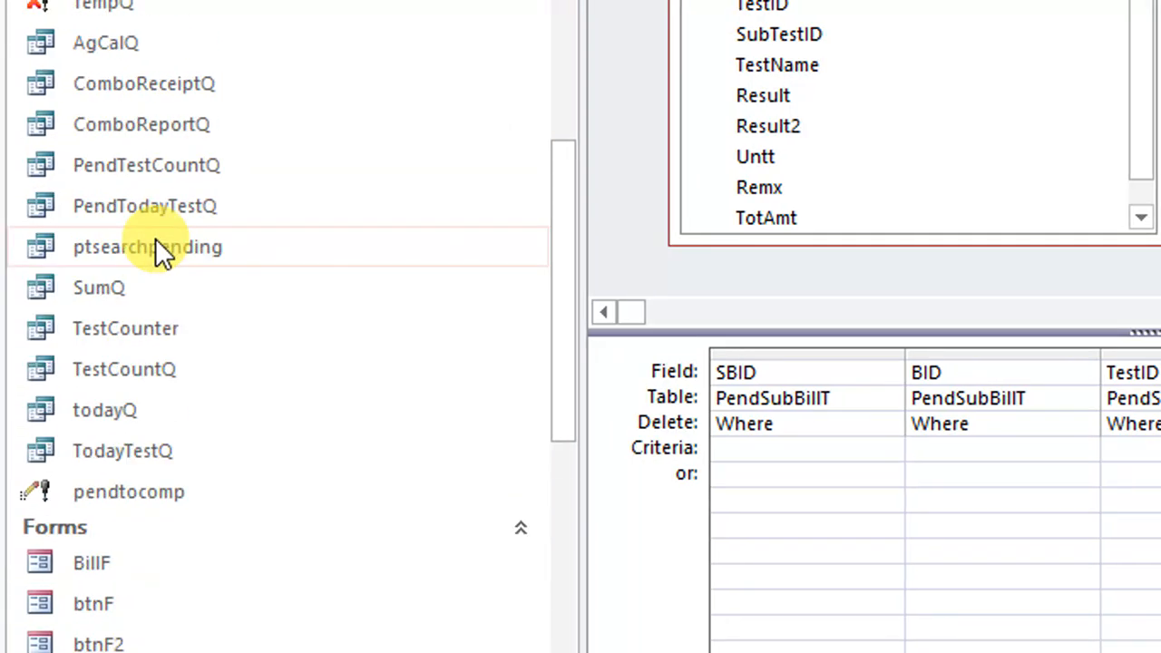
{"action": "left_click", "coordinate": [130, 122]}
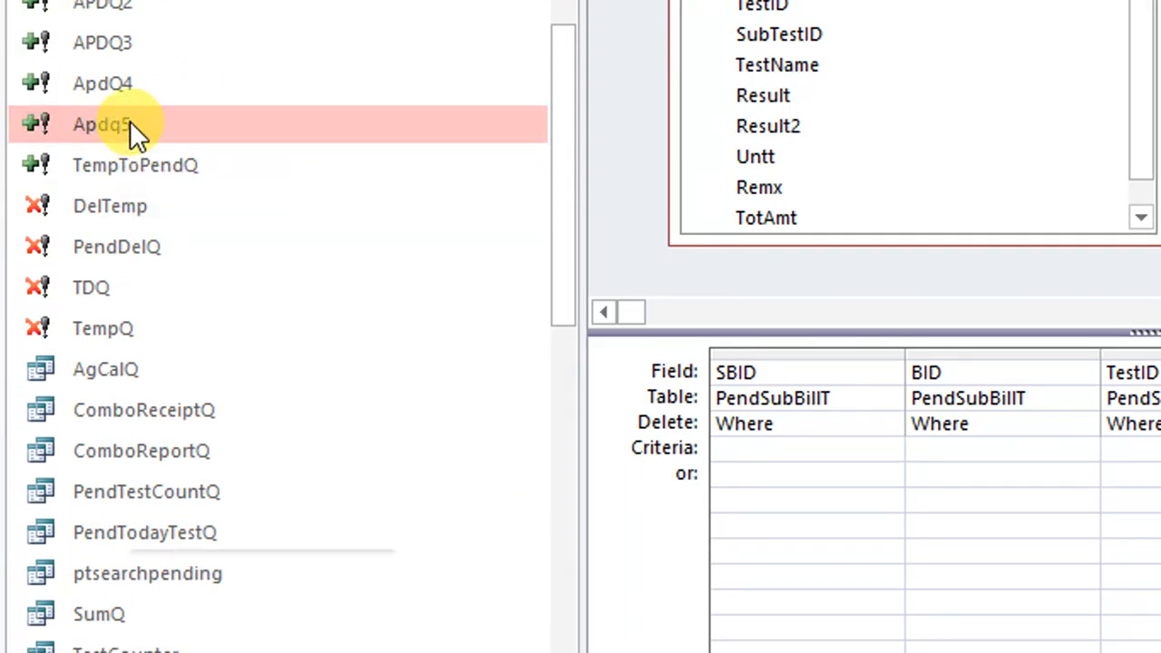
{"action": "right_click", "coordinate": [131, 124]}
{"action": "left_click", "coordinate": [242, 185]}
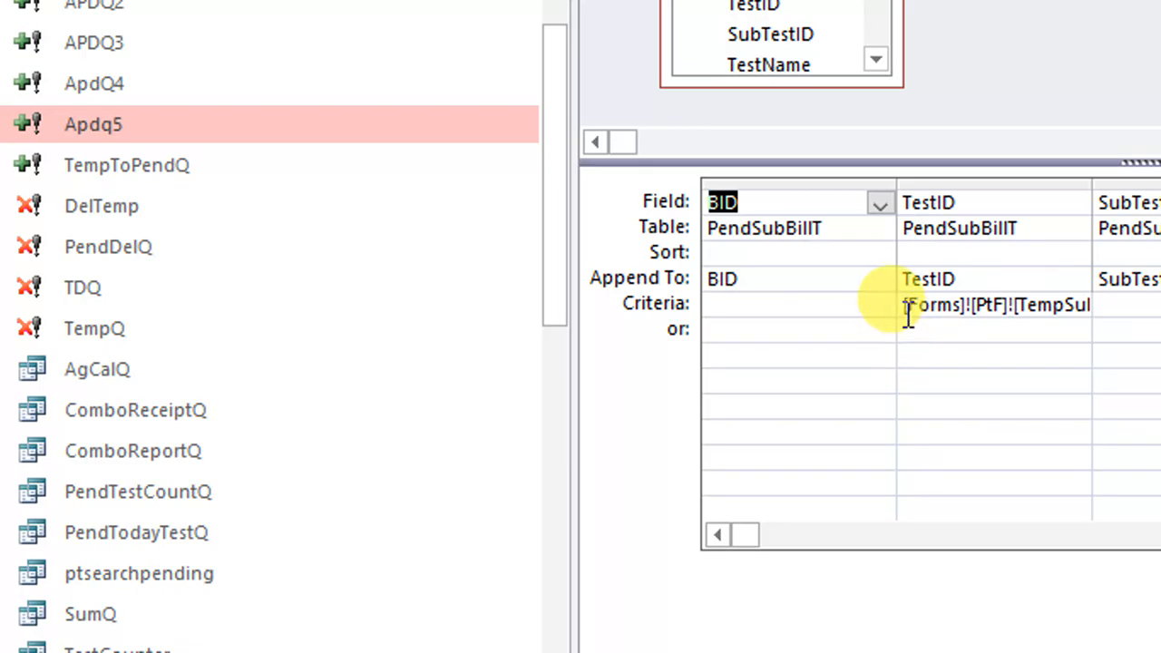
Copy the TestID criterion of Apdq5 into the TestID criterion of the PendDelQ query.
{"action": "left_click_drag", "start_coordinate": [907, 309], "coordinate": [1159, 311]}
{"action": "key", "text": "ctrl+c"}
{"action": "right_click", "coordinate": [1038, 304]}
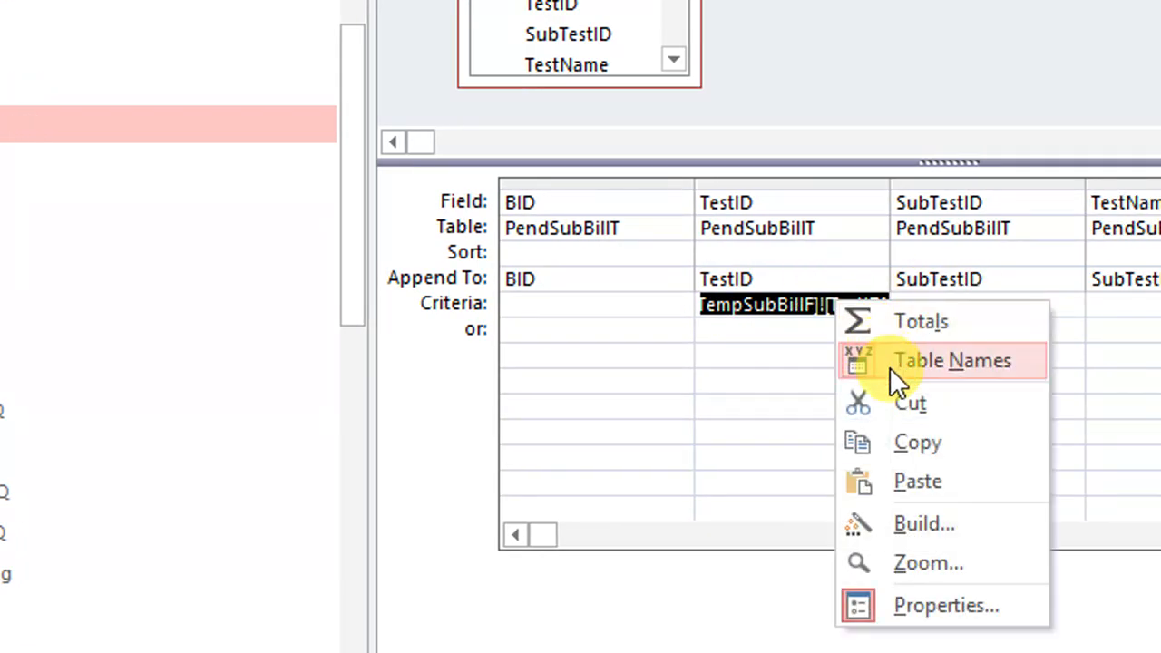
{"action": "left_click", "coordinate": [913, 439]}
{"action": "left_click", "coordinate": [482, 97]}
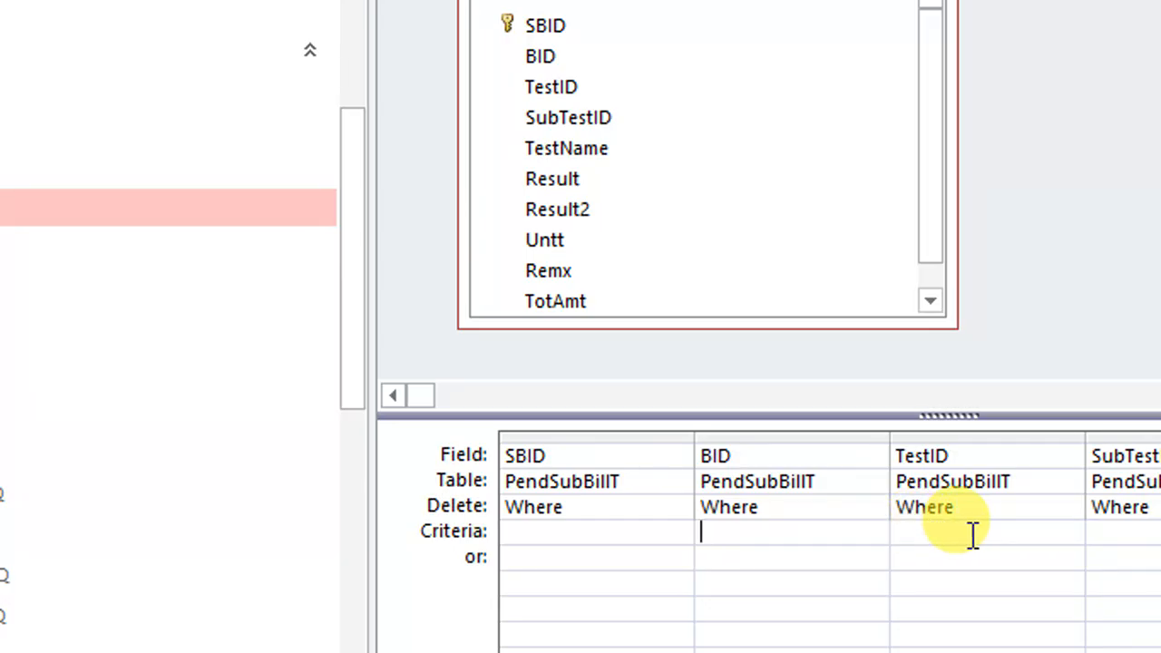
{"action": "right_click", "coordinate": [971, 535]}
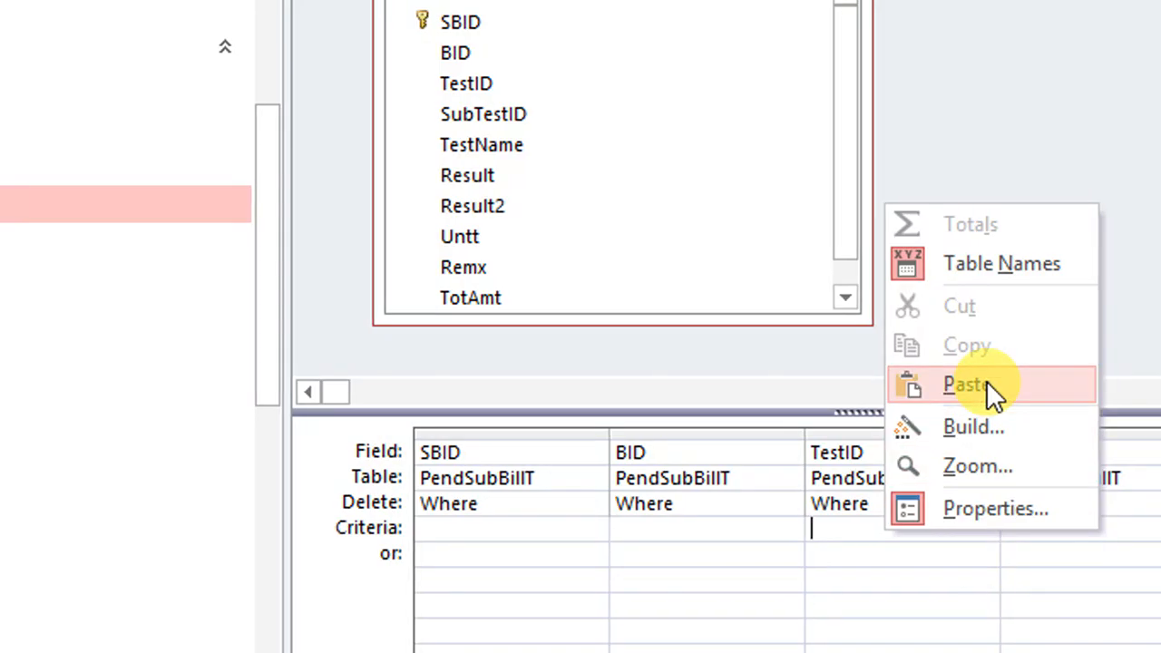
{"action": "left_click", "coordinate": [1072, 386]}
{"action": "left_click", "coordinate": [1022, 608]}
Close the PendDelQ and Apdq5 queries.
{"action": "right_click", "coordinate": [413, 71]}
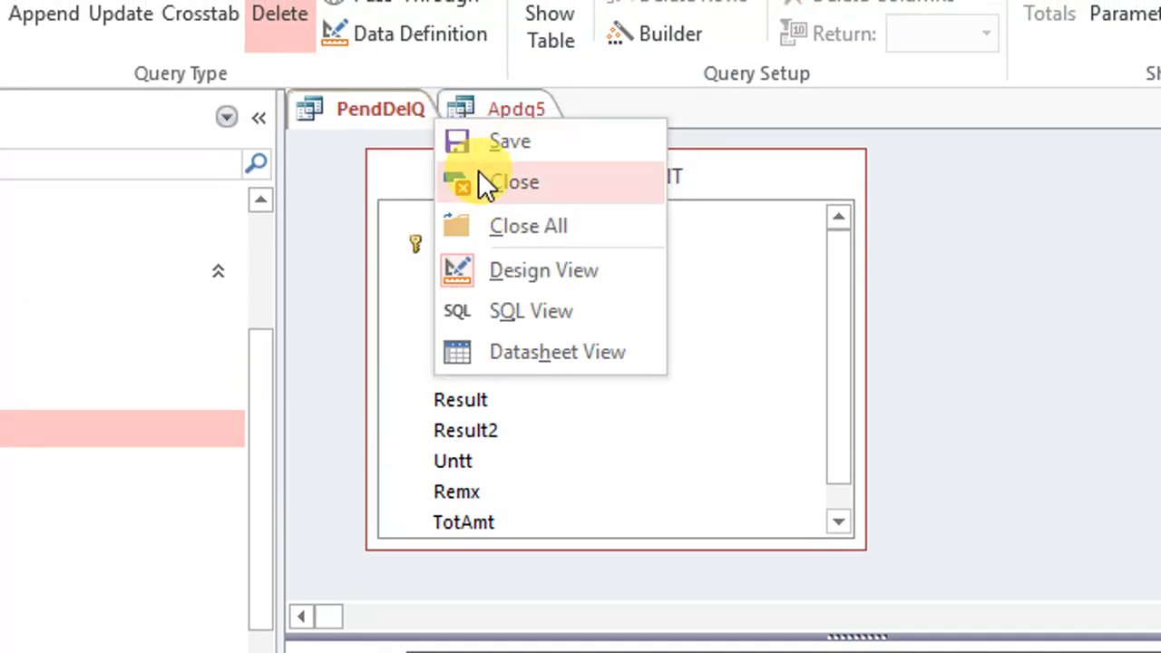
{"action": "left_click", "coordinate": [481, 175]}
{"action": "right_click", "coordinate": [393, 114]}
{"action": "left_click", "coordinate": [424, 167]}
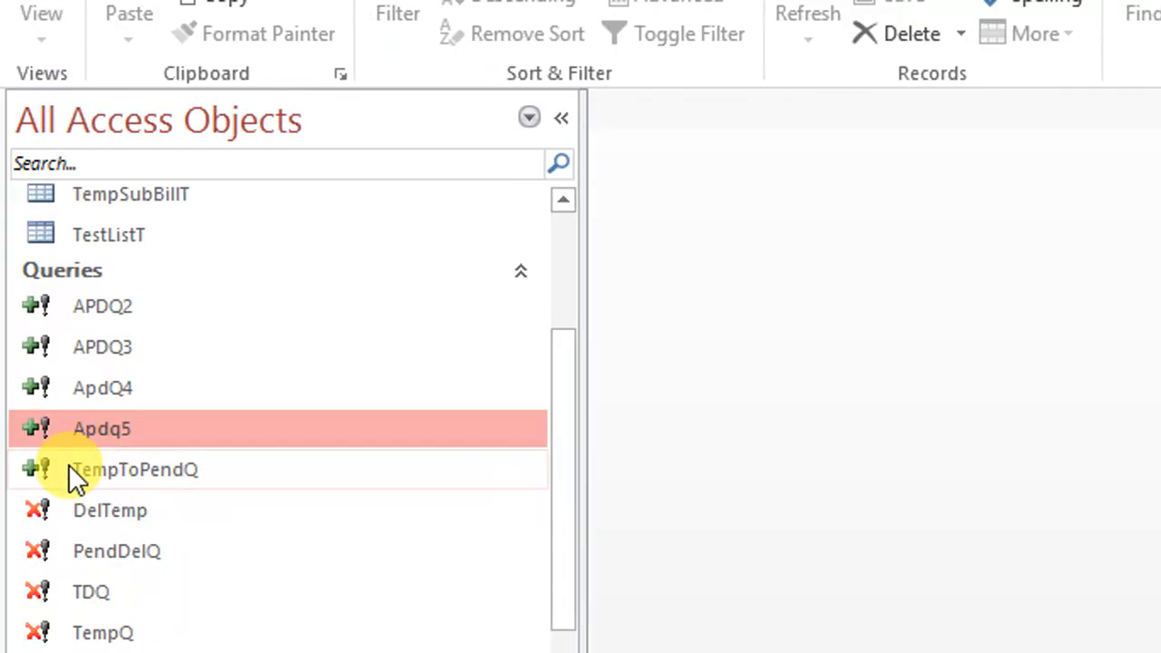
Open the ReceF receipt entry form.
{"action": "scroll", "coordinate": [120, 552], "scroll_direction": "down", "scroll_amount": 3}
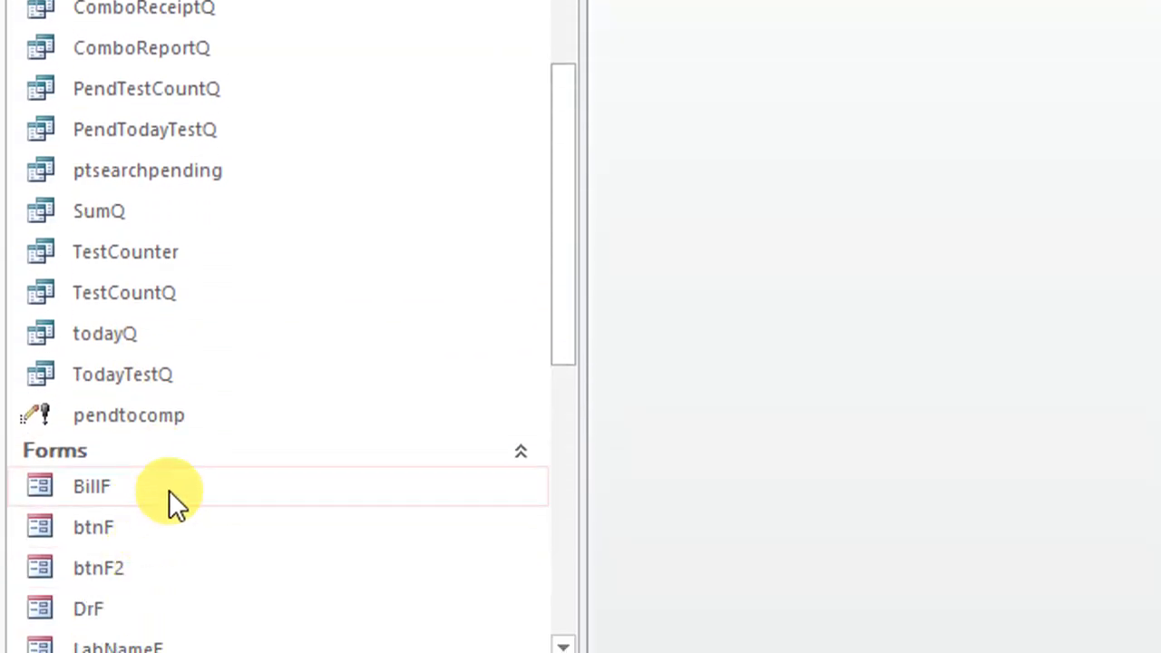
{"action": "scroll", "coordinate": [186, 480], "scroll_direction": "down", "scroll_amount": 3}
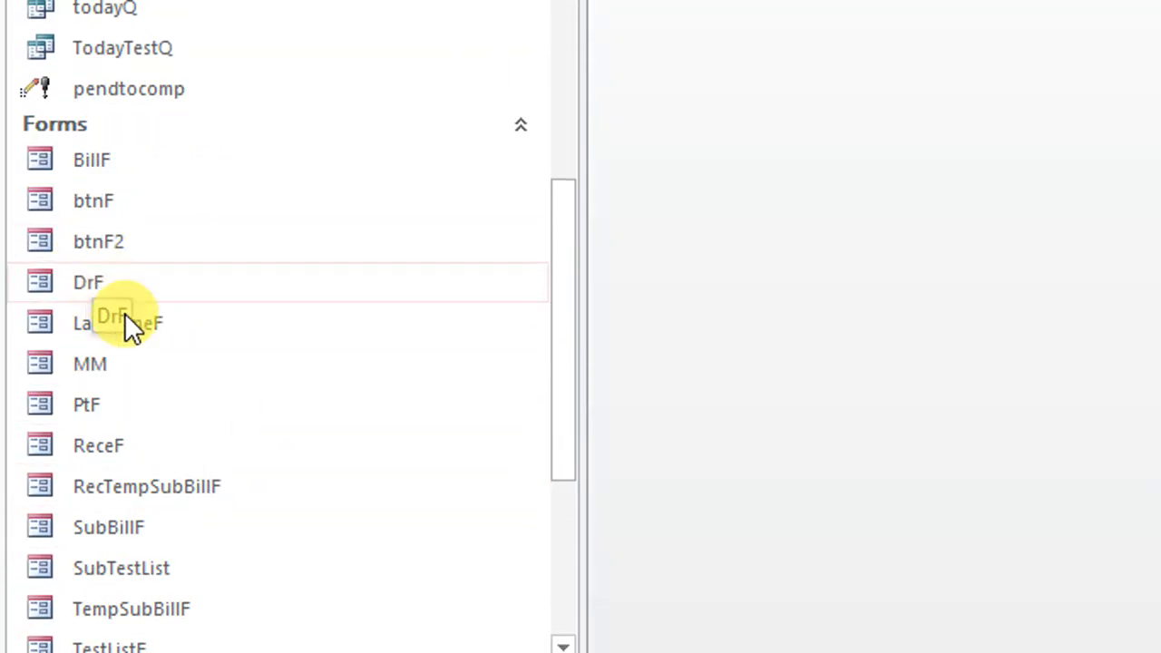
{"action": "double_click", "coordinate": [106, 449]}
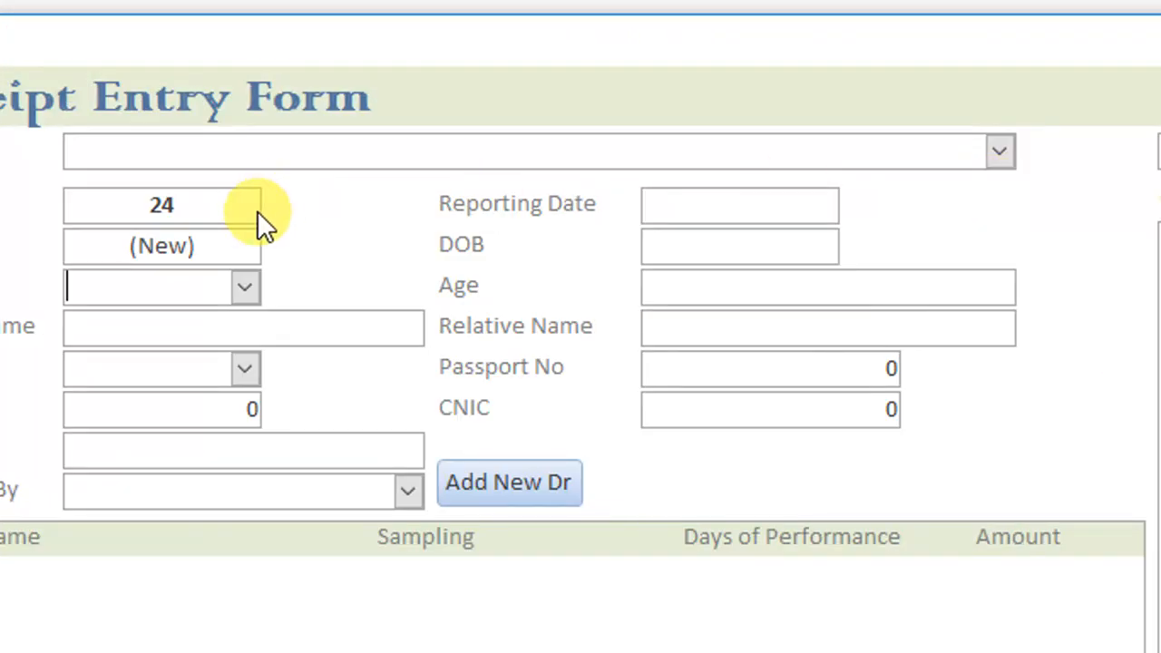
Fill in the new receipt's patient details with the title Mr., the patient's name and the gender Male.
{"action": "left_click", "coordinate": [244, 288]}
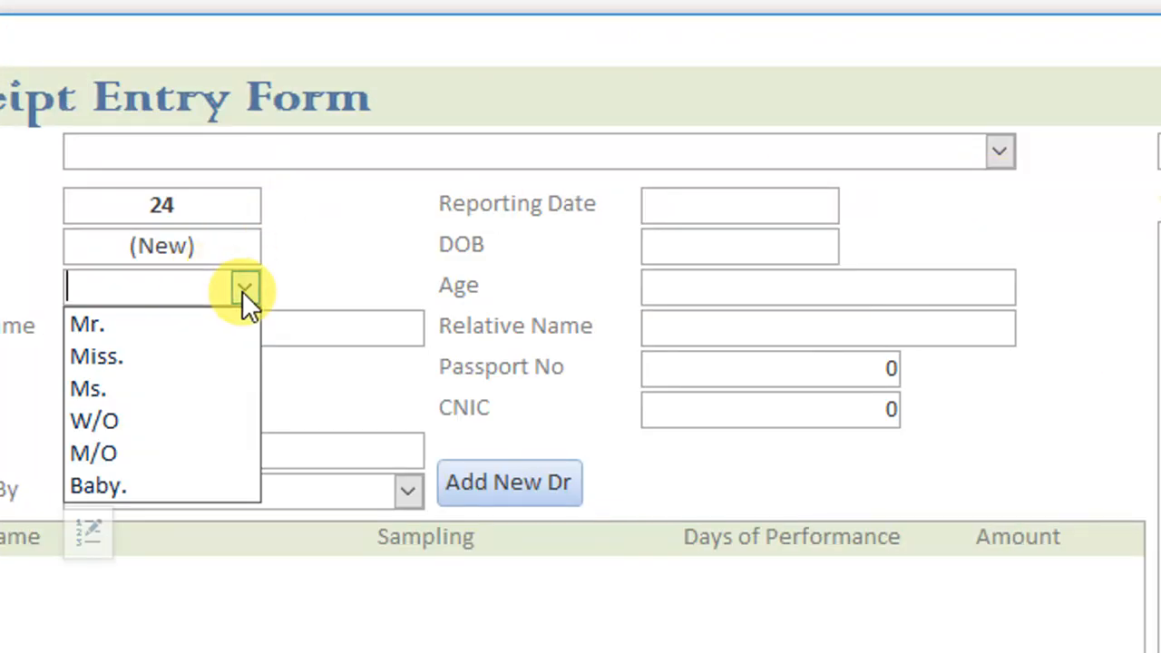
{"action": "left_click", "coordinate": [213, 327]}
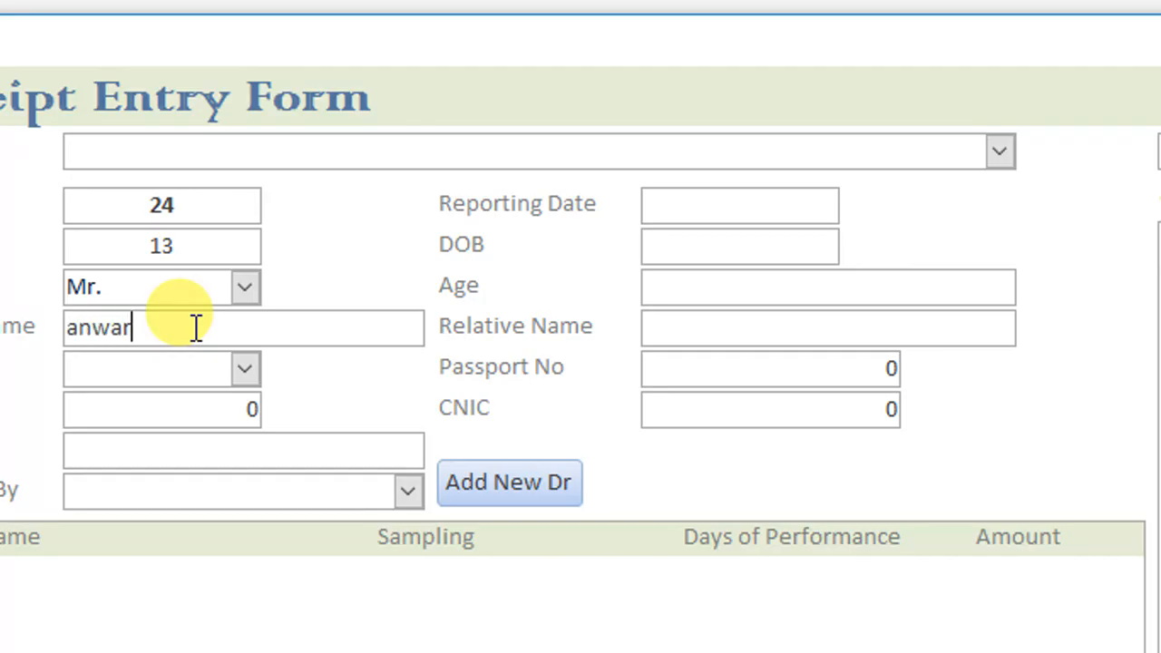
{"action": "left_click", "coordinate": [244, 367]}
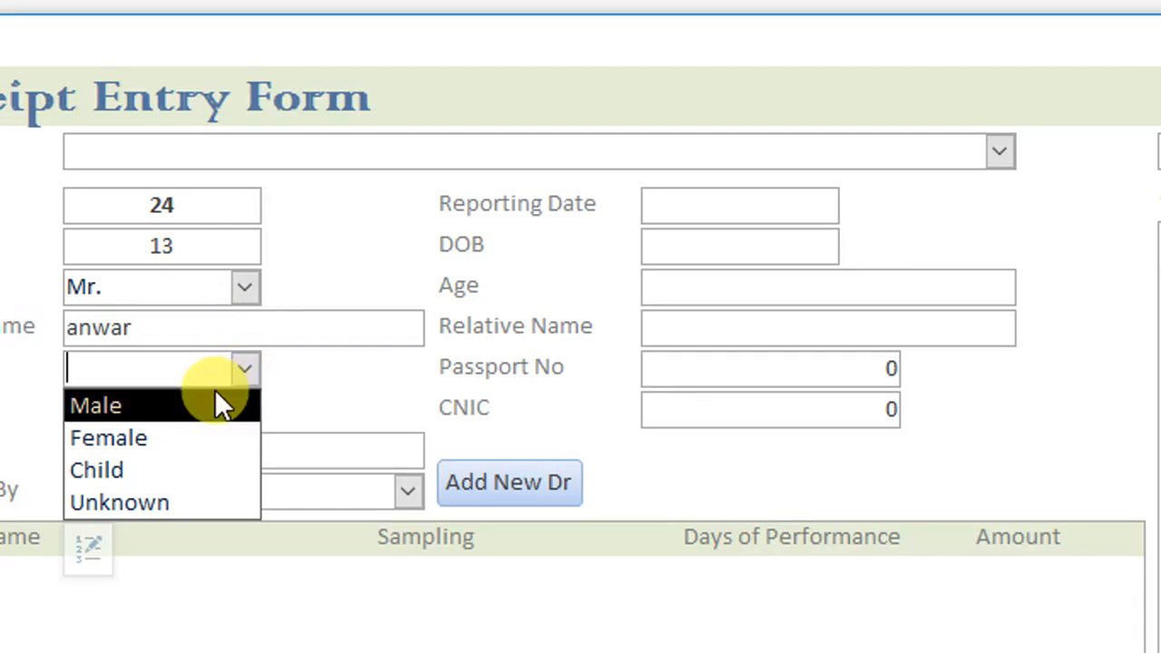
{"action": "left_click", "coordinate": [217, 405]}
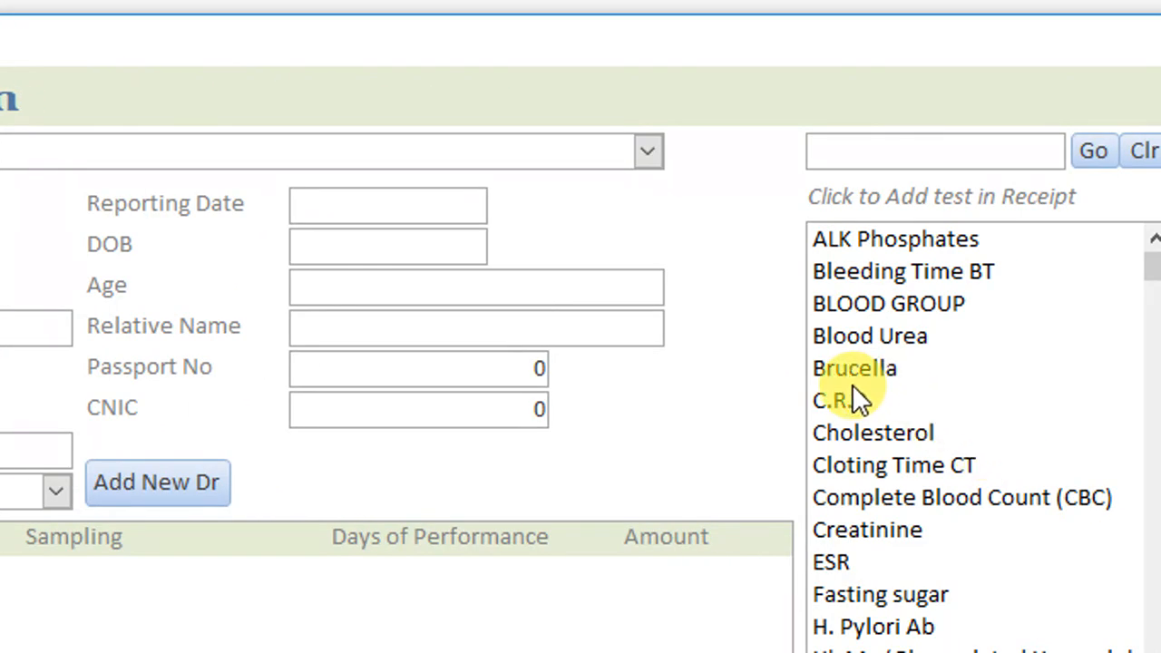
Add the Brucella and Cholesterol tests to the receipt, save it and dismiss the receipt printing options.
{"action": "left_click", "coordinate": [855, 372]}
{"action": "left_click", "coordinate": [889, 433]}
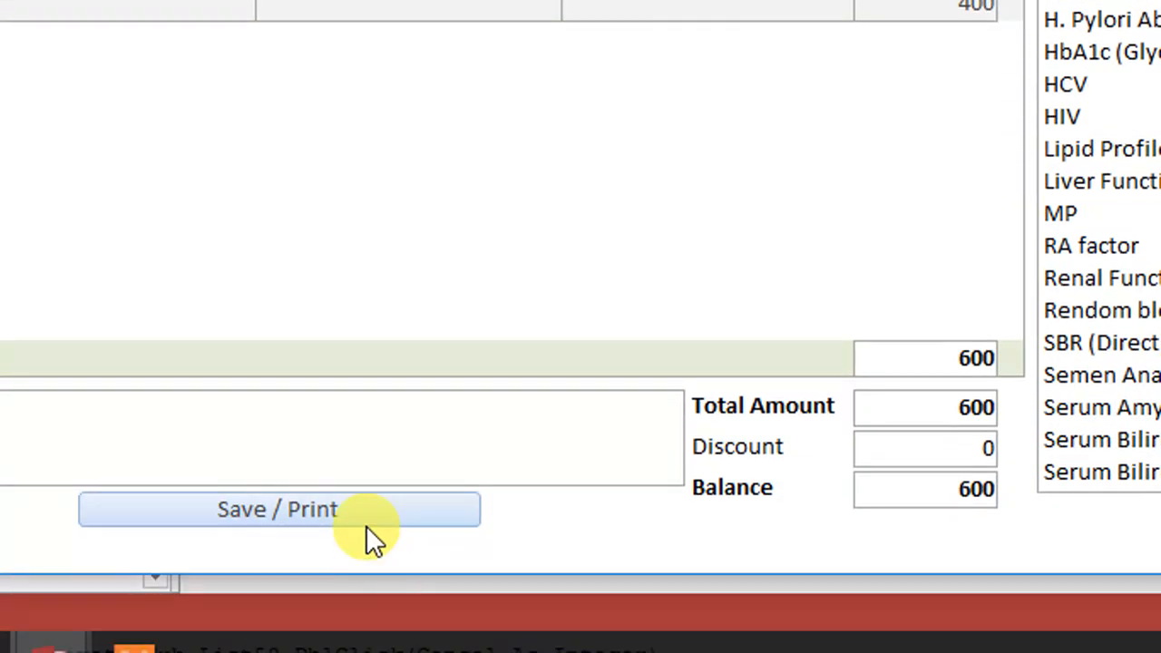
{"action": "left_click", "coordinate": [366, 526]}
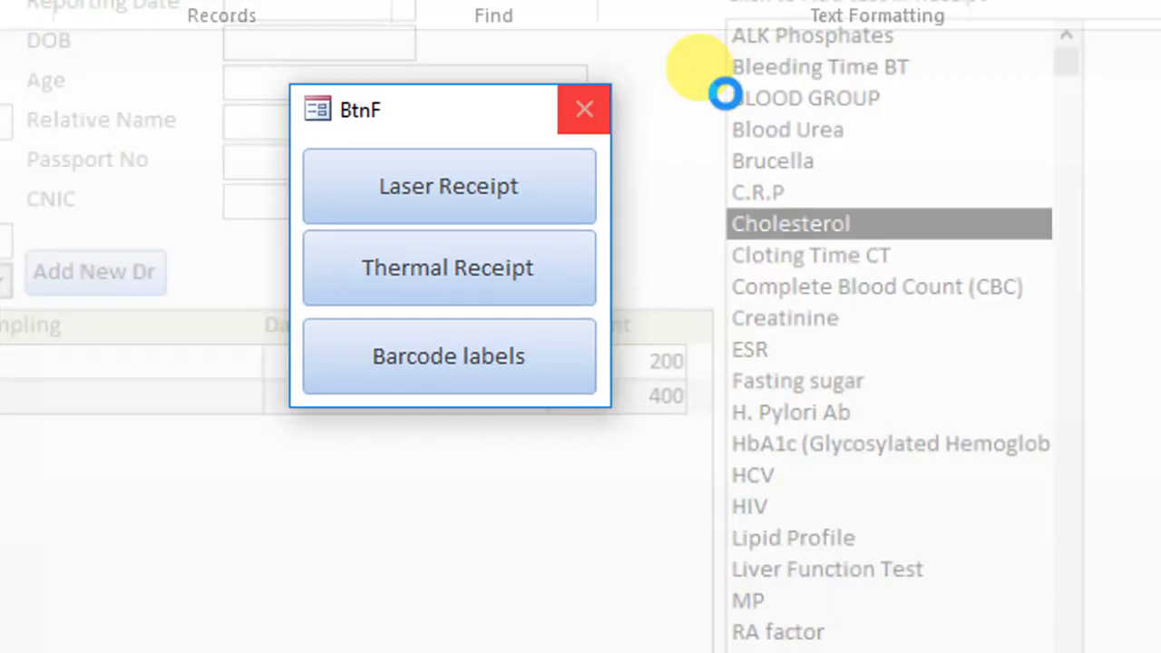
{"action": "left_click", "coordinate": [988, 41]}
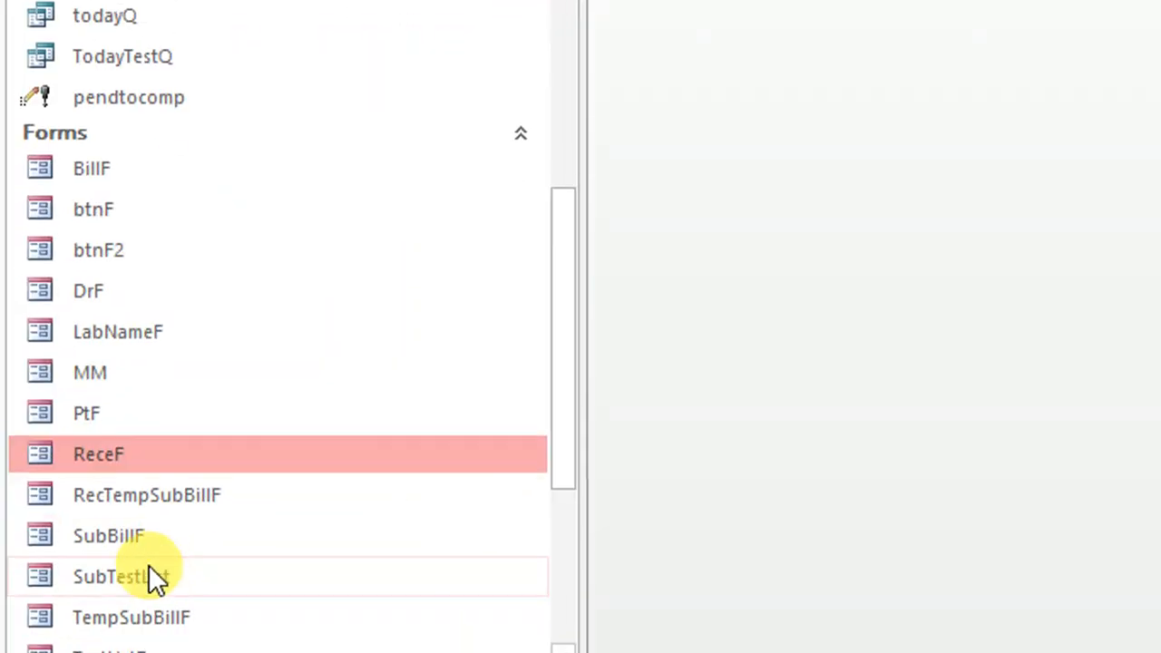
Open the MM form to check the TodayDone and TodayPending test lists, and close it.
{"action": "scroll", "coordinate": [127, 381], "scroll_direction": "down", "scroll_amount": 2}
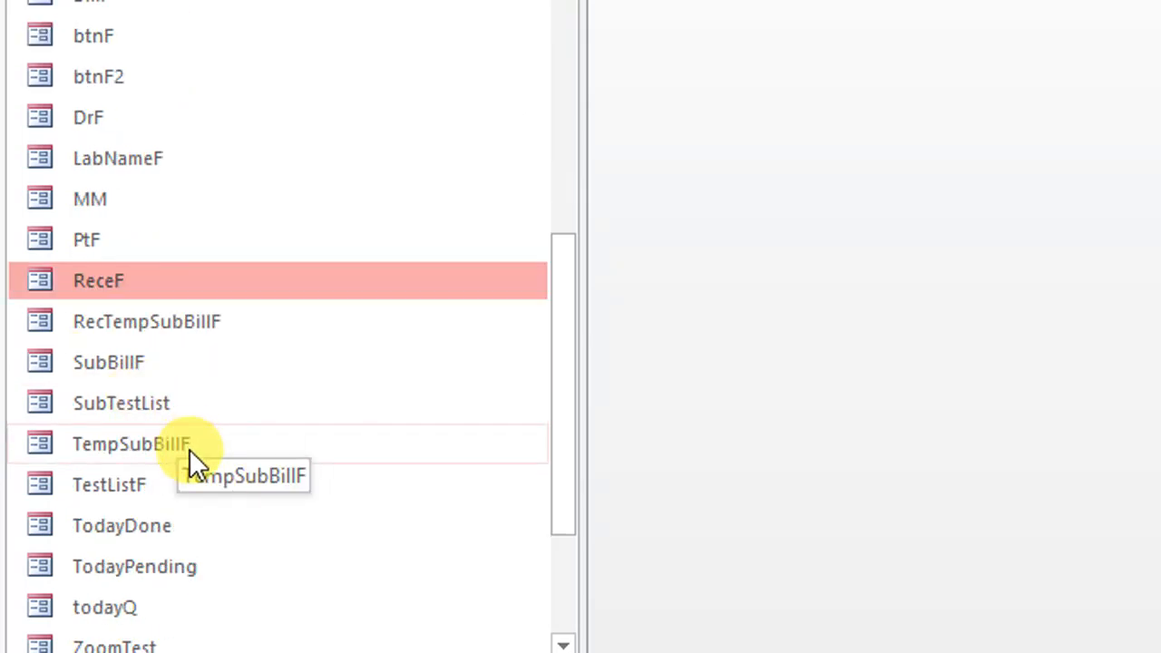
{"action": "double_click", "coordinate": [124, 193]}
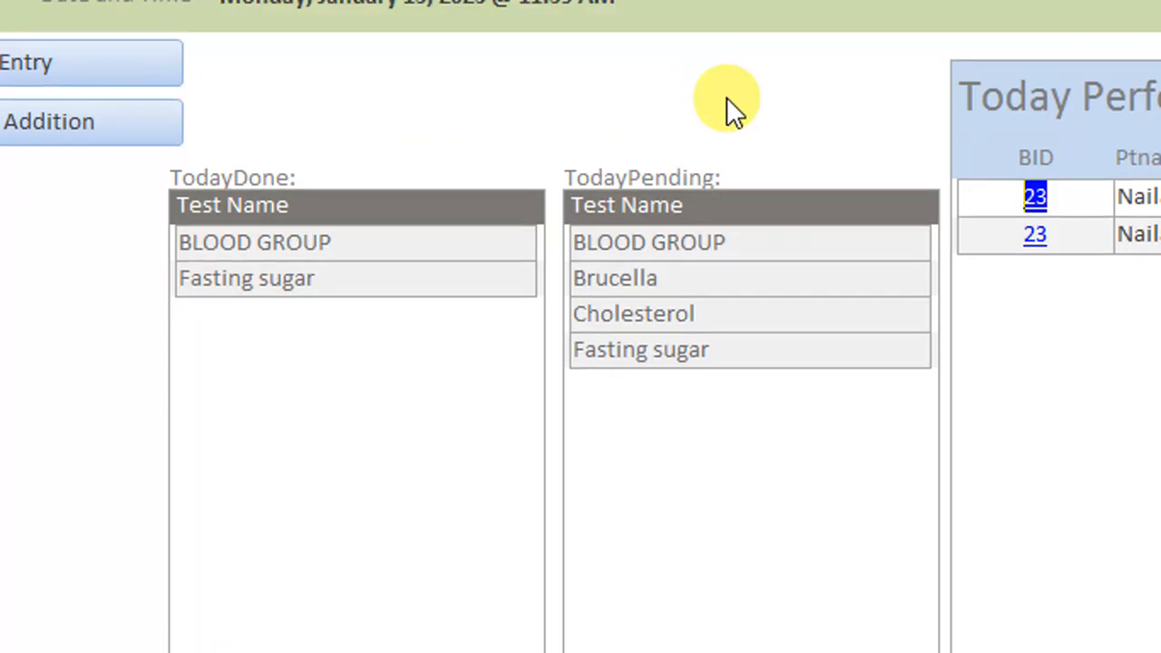
{"action": "right_click", "coordinate": [726, 37]}
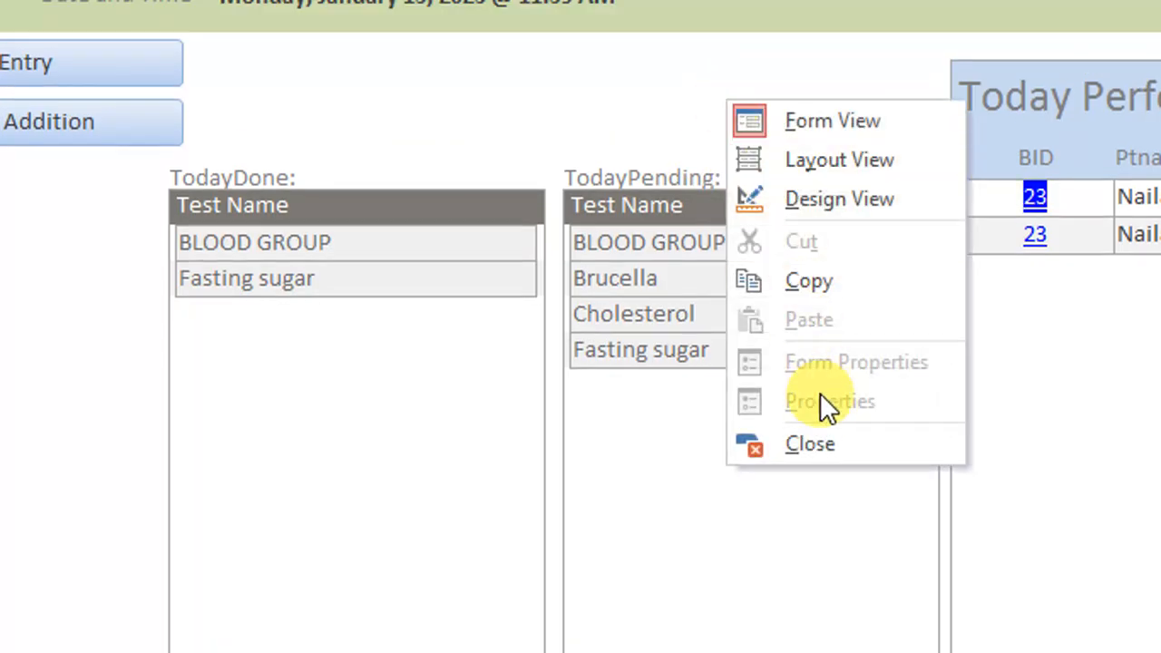
{"action": "left_click", "coordinate": [829, 436]}
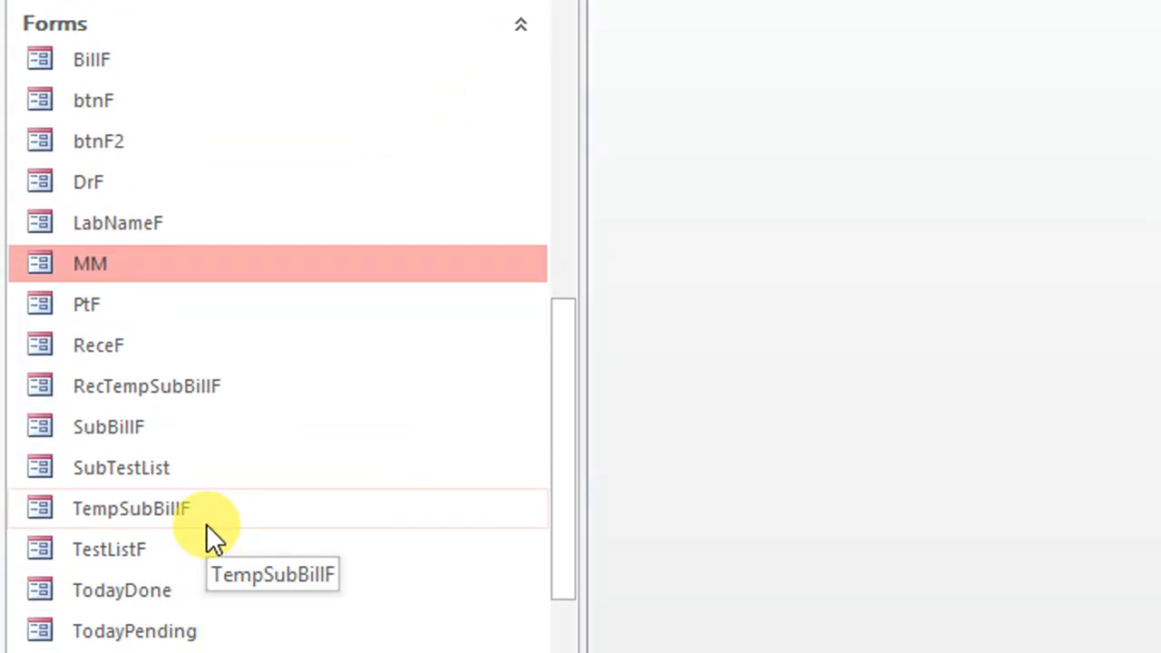
Open the PtF form, load the new patient's Brucella test and save it with the result 230.
{"action": "scroll", "coordinate": [206, 523], "scroll_direction": "down", "scroll_amount": 2}
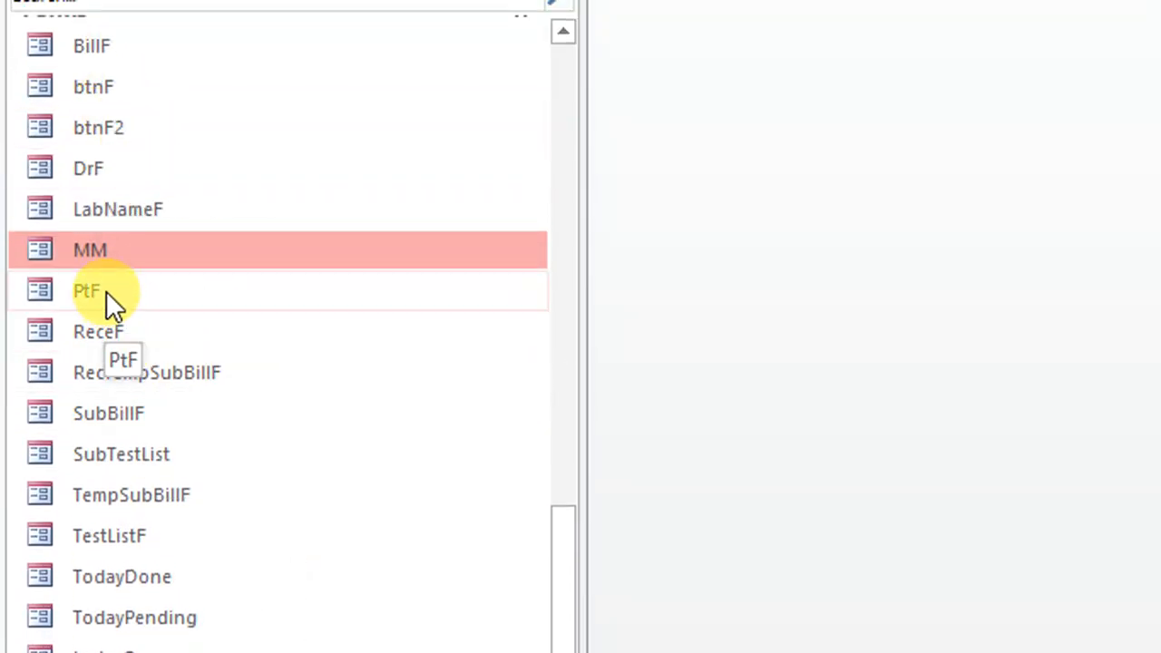
{"action": "double_click", "coordinate": [107, 291]}
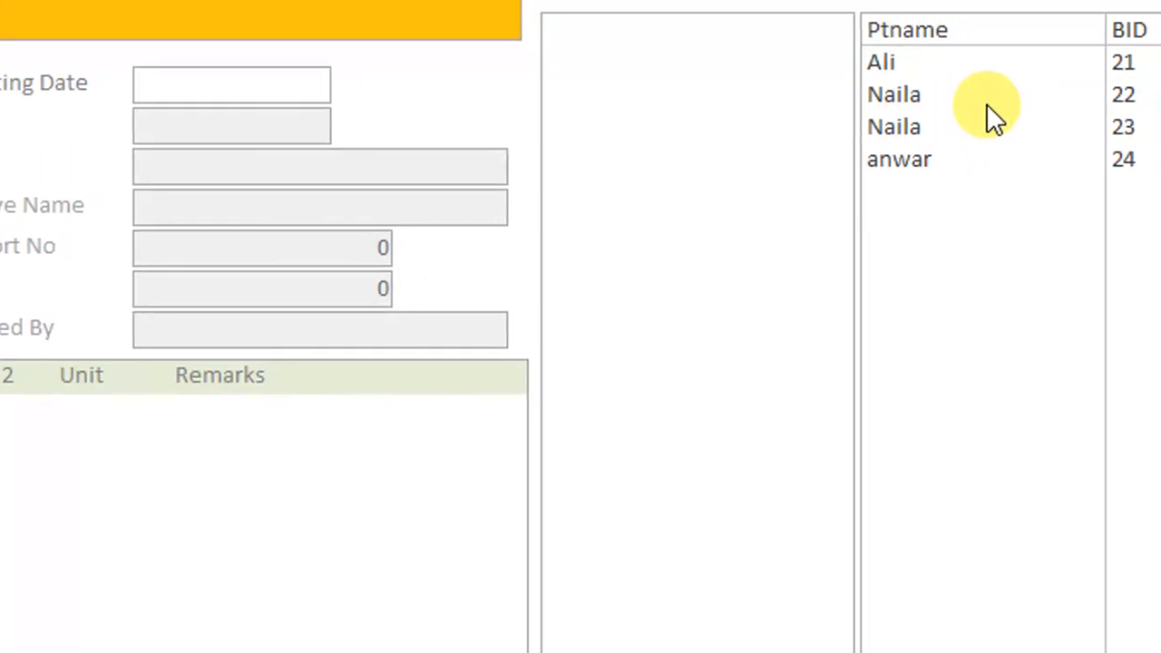
{"action": "left_click", "coordinate": [900, 165]}
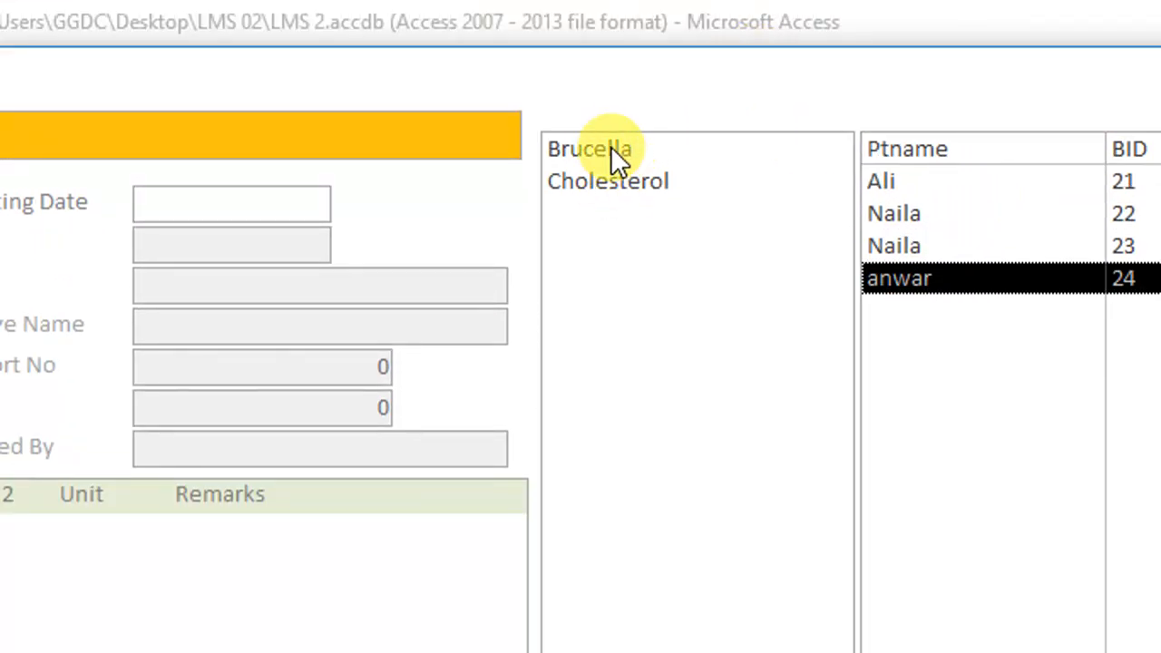
{"action": "left_click", "coordinate": [610, 146]}
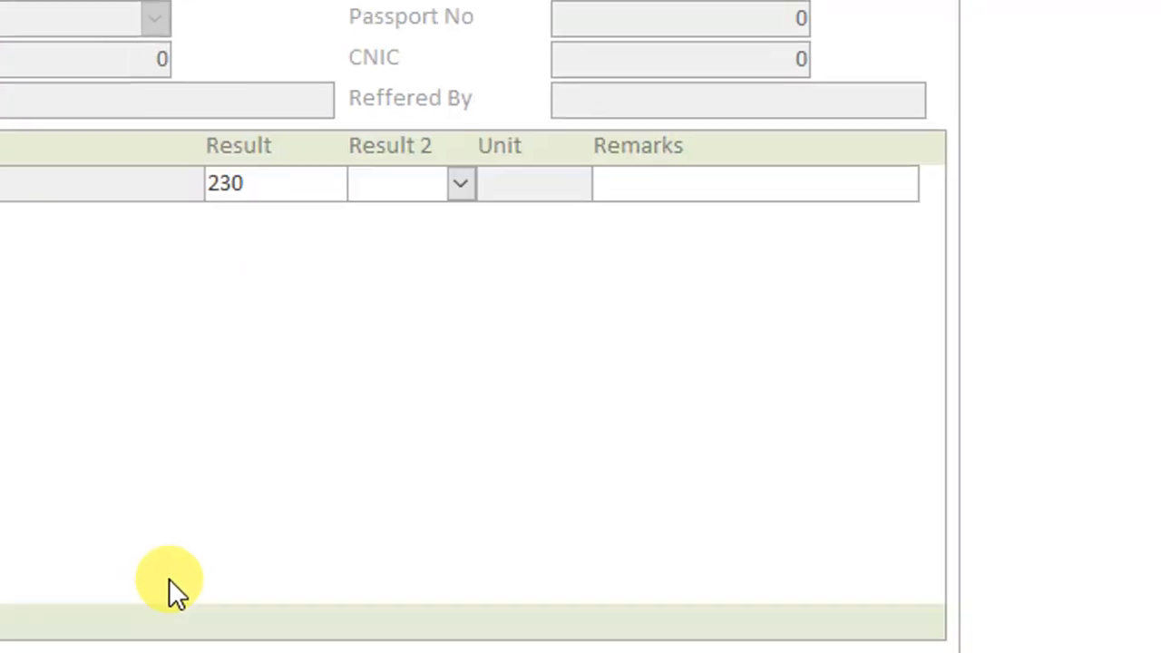
{"action": "left_click", "coordinate": [336, 547]}
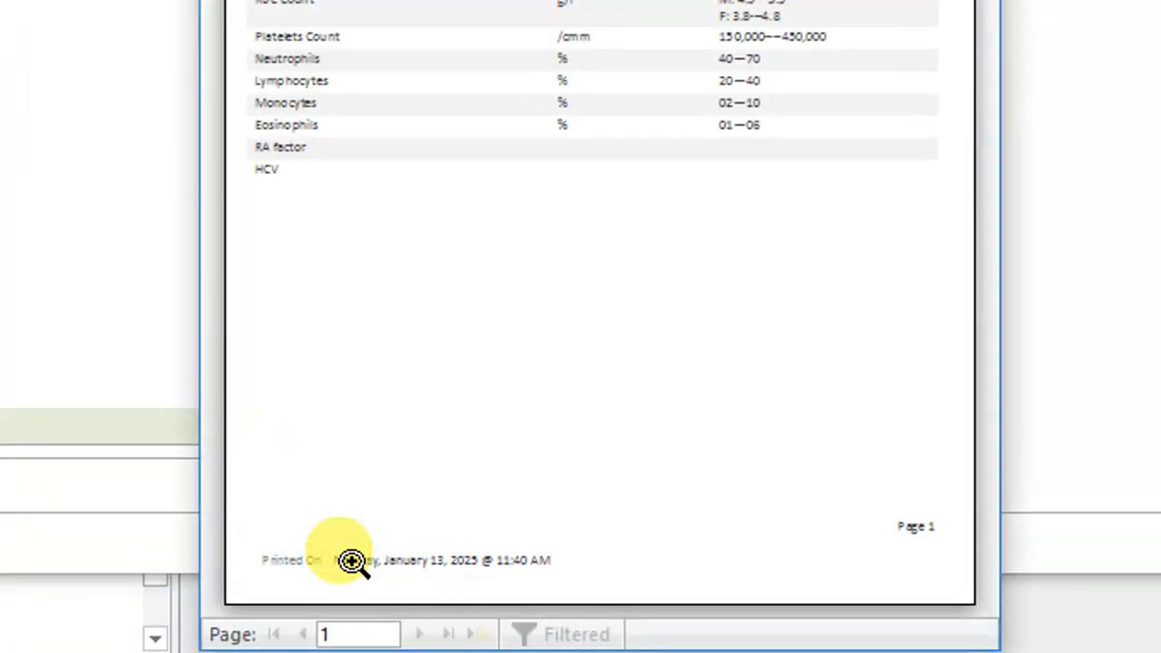
Examine the patient details and test rows in the Report1 preview, and close the report.
{"action": "left_click", "coordinate": [589, 106]}
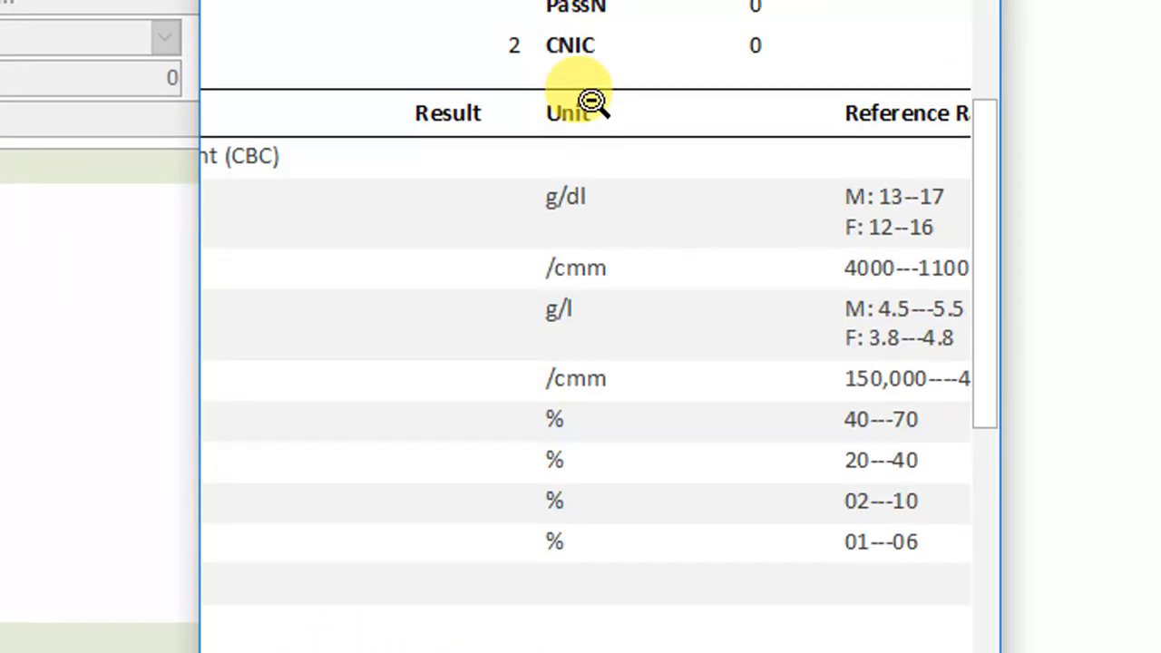
{"action": "left_click", "coordinate": [544, 105]}
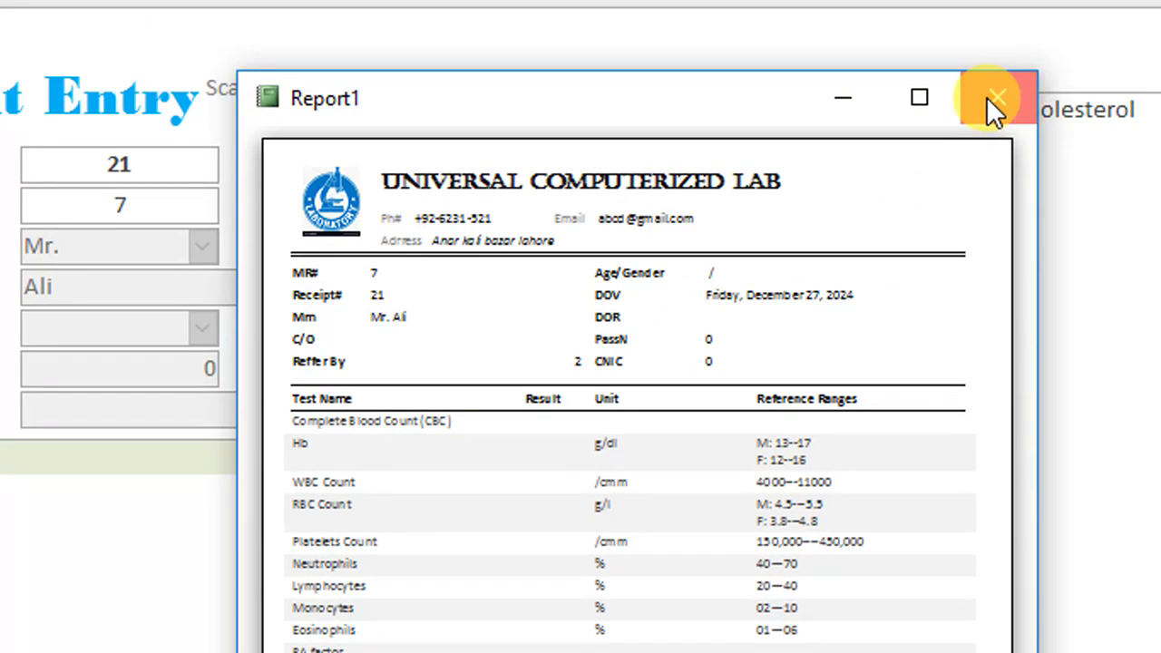
{"action": "left_click", "coordinate": [990, 98]}
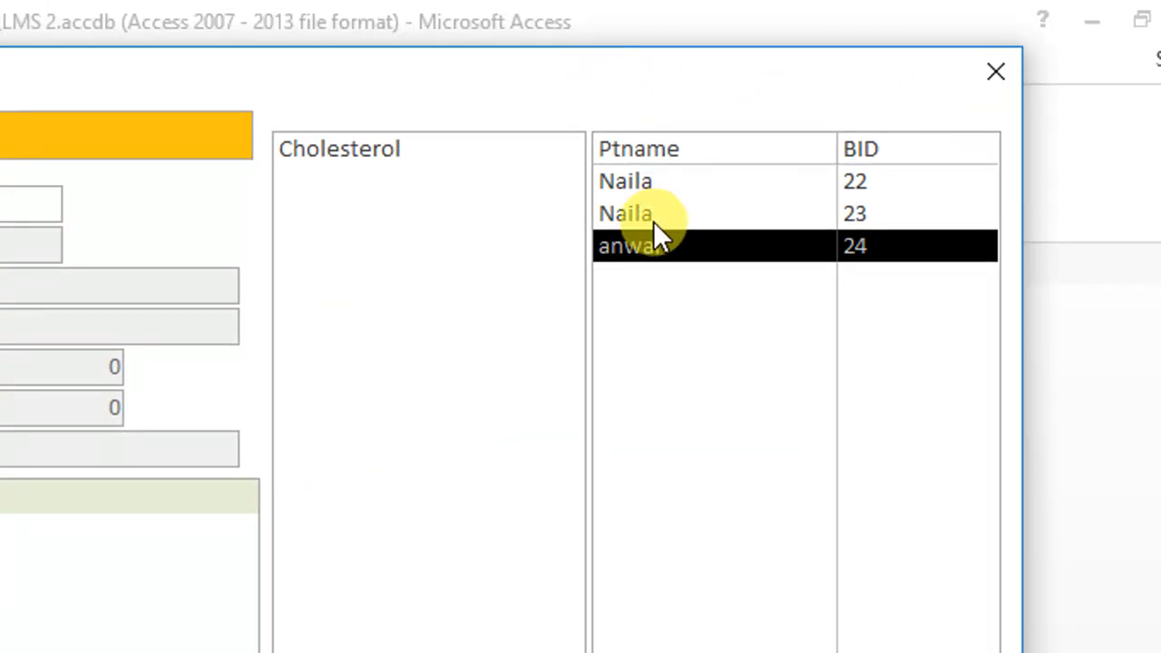
Load the new patient's remaining Cholesterol test in PtF to inspect it, and close the form.
{"action": "left_click", "coordinate": [640, 244]}
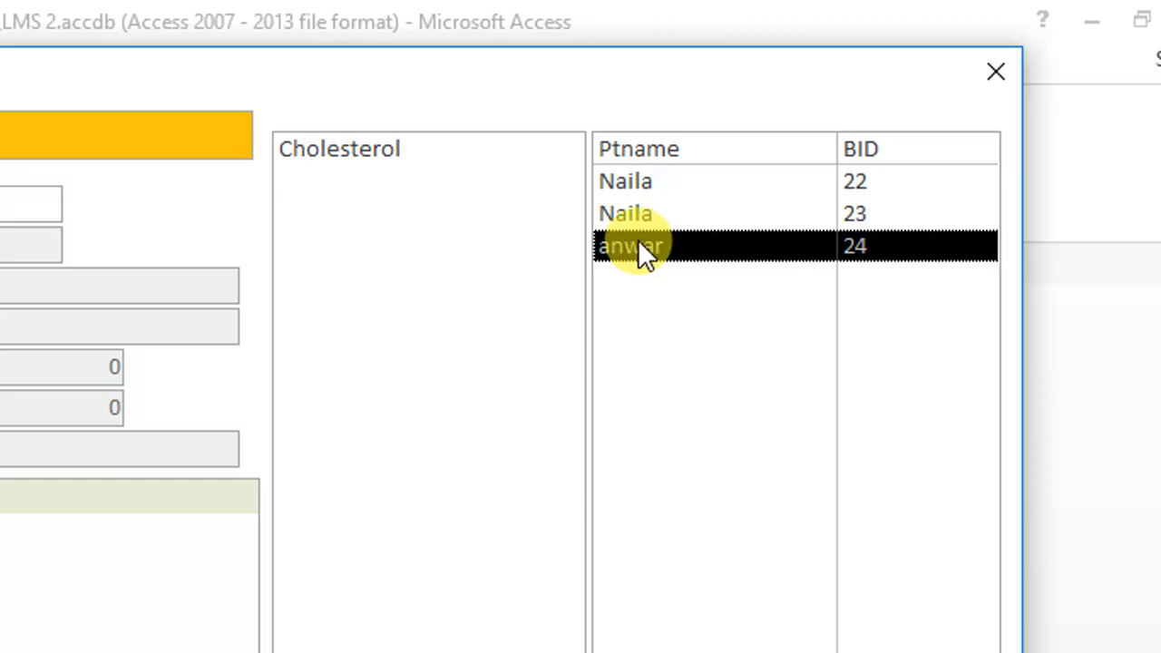
{"action": "left_click", "coordinate": [350, 152]}
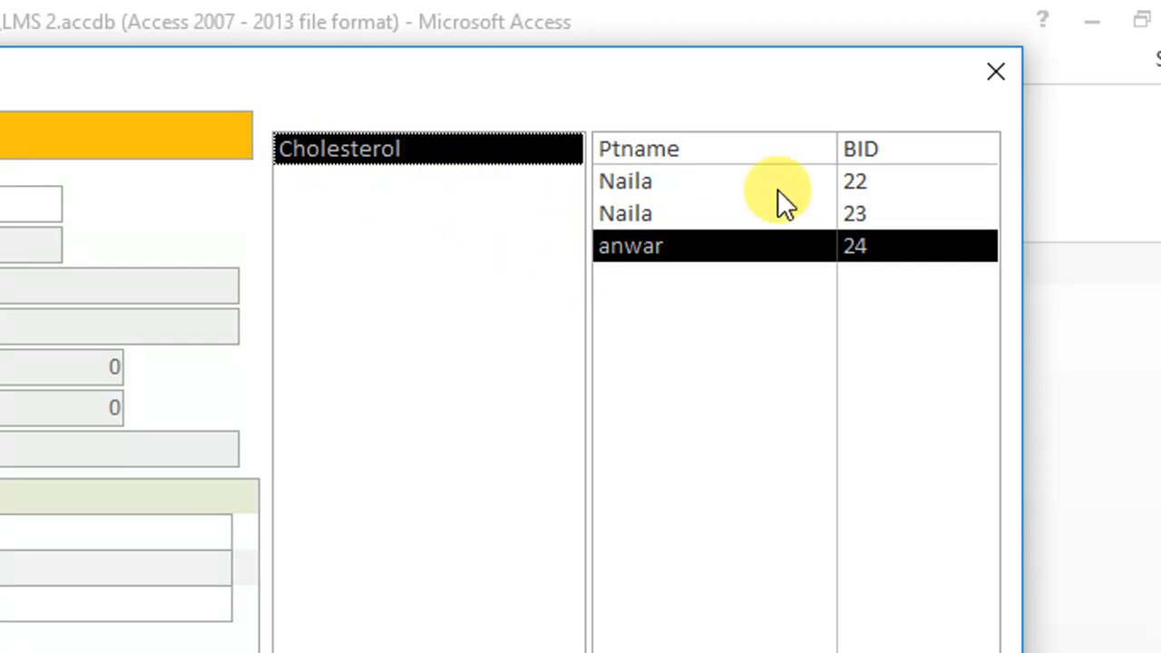
{"action": "left_click", "coordinate": [983, 74]}
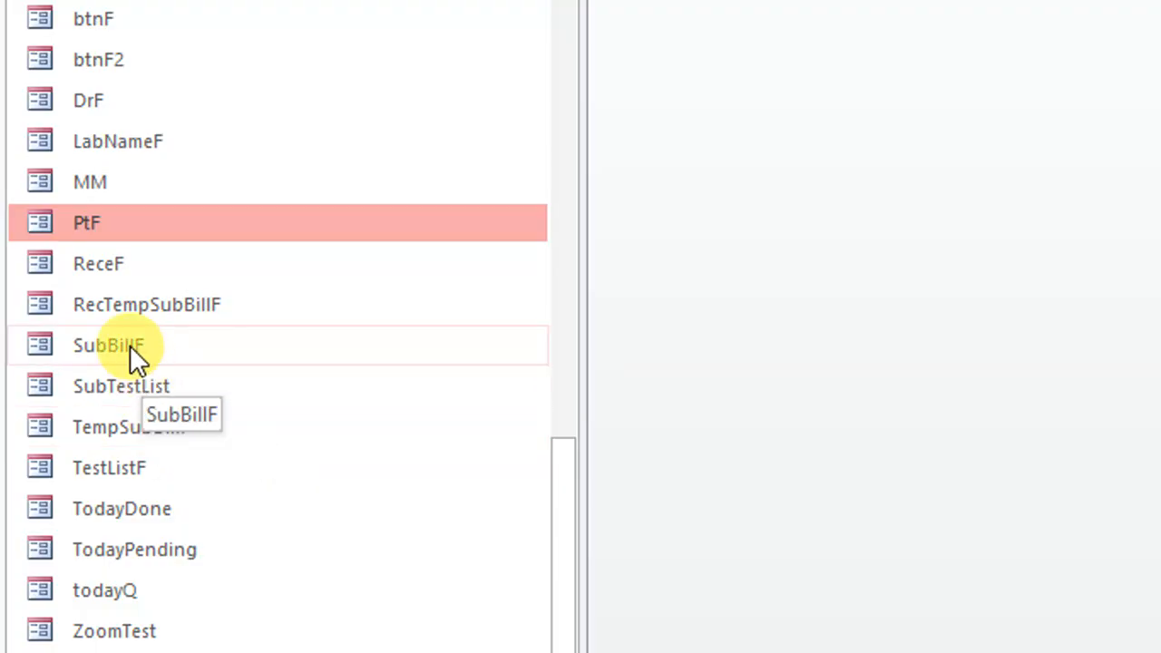
Reopen the MM form to recheck which tests are listed as done and pending, and close it.
{"action": "double_click", "coordinate": [97, 180]}
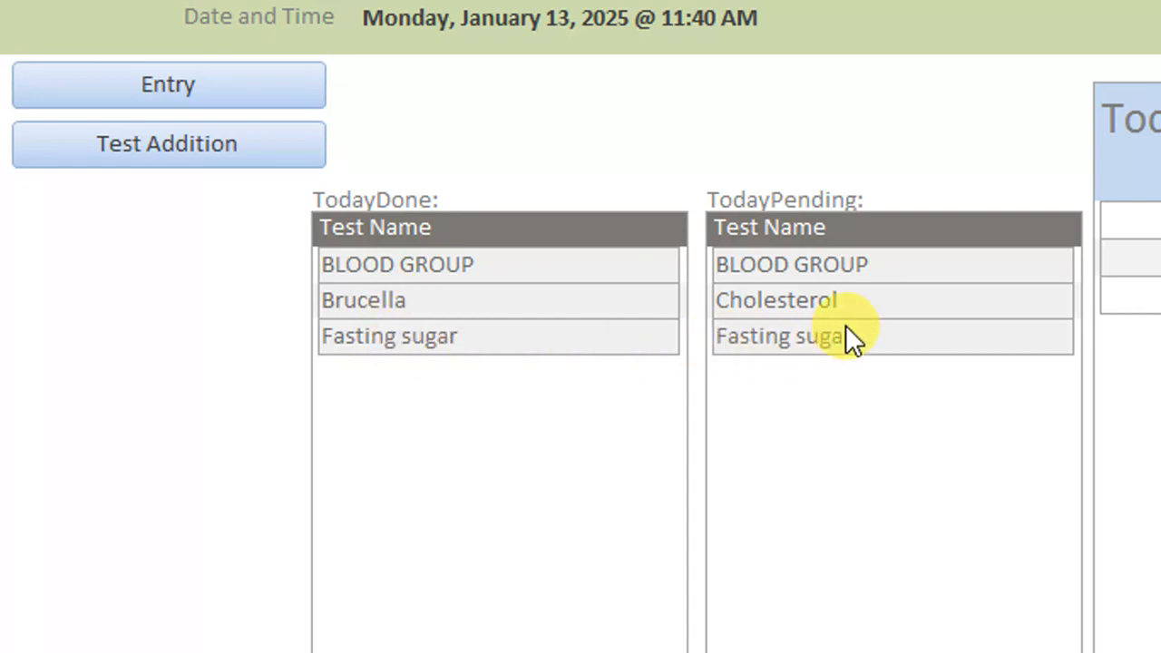
{"action": "right_click", "coordinate": [752, 114]}
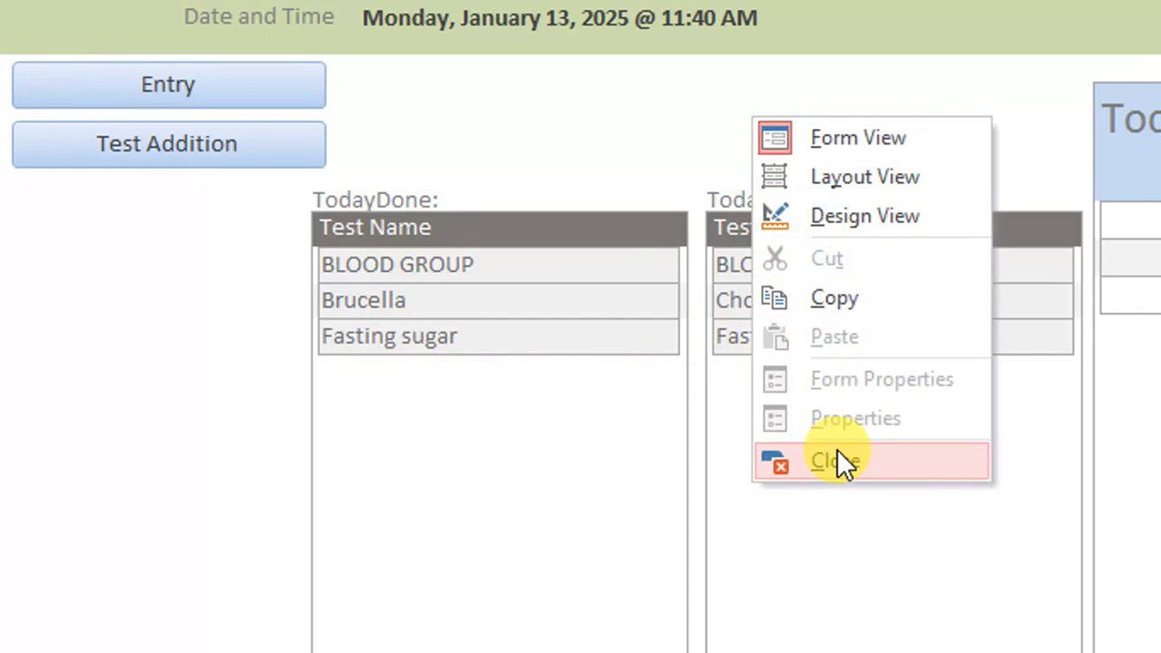
{"action": "left_click", "coordinate": [837, 456]}
Open the BillT table and expand the newest receipt's test subrecords.
{"action": "scroll", "coordinate": [364, 330], "scroll_direction": "up", "scroll_amount": 12}
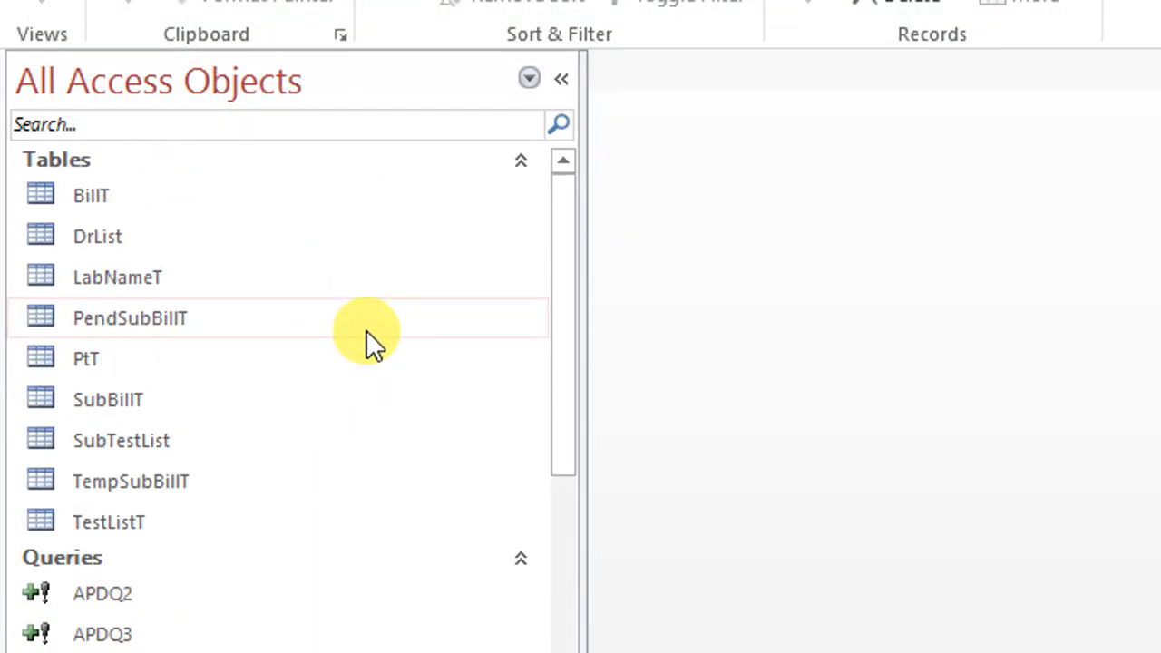
{"action": "left_click", "coordinate": [121, 196]}
{"action": "double_click", "coordinate": [120, 197]}
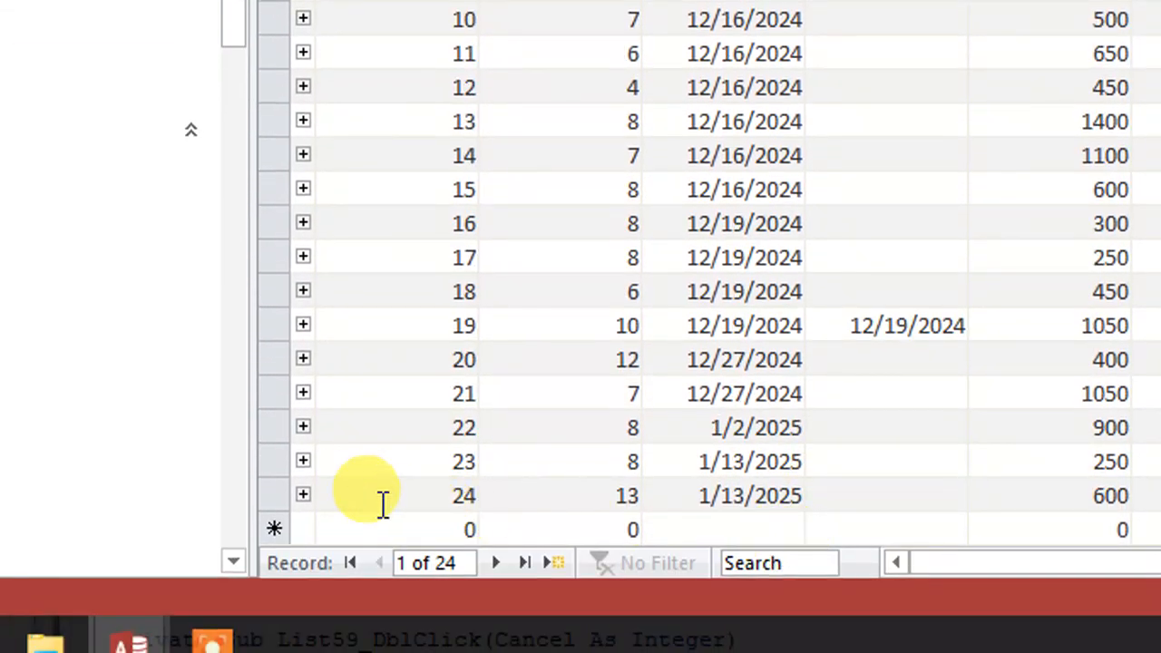
{"action": "left_click", "coordinate": [305, 496]}
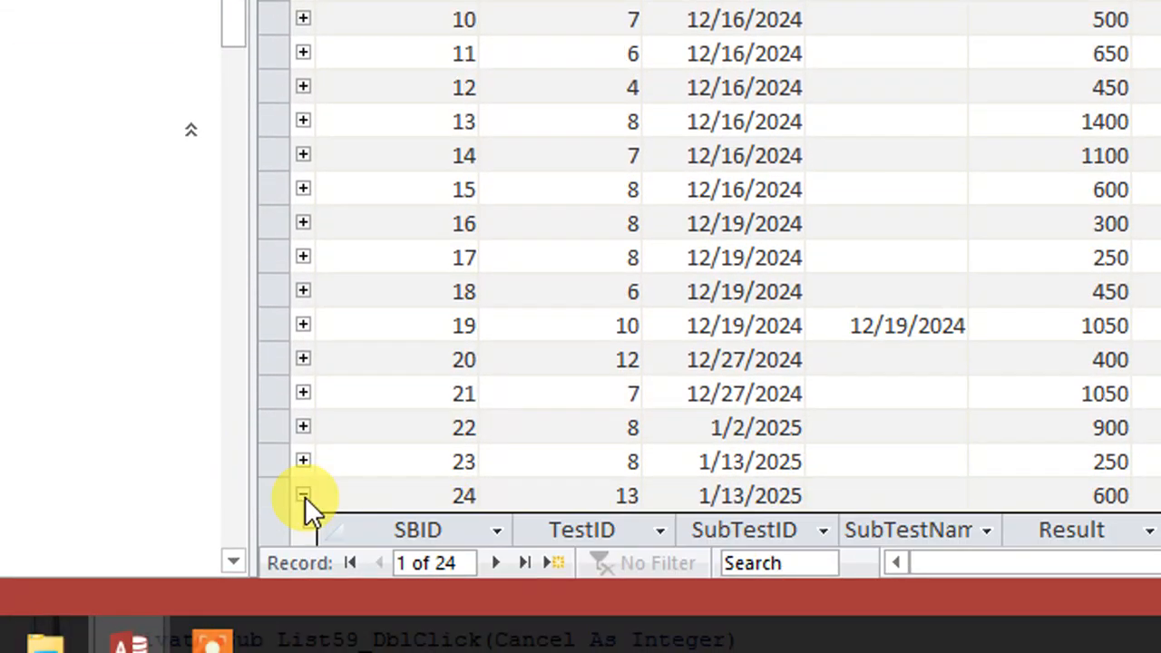
{"action": "left_click", "coordinate": [304, 496]}
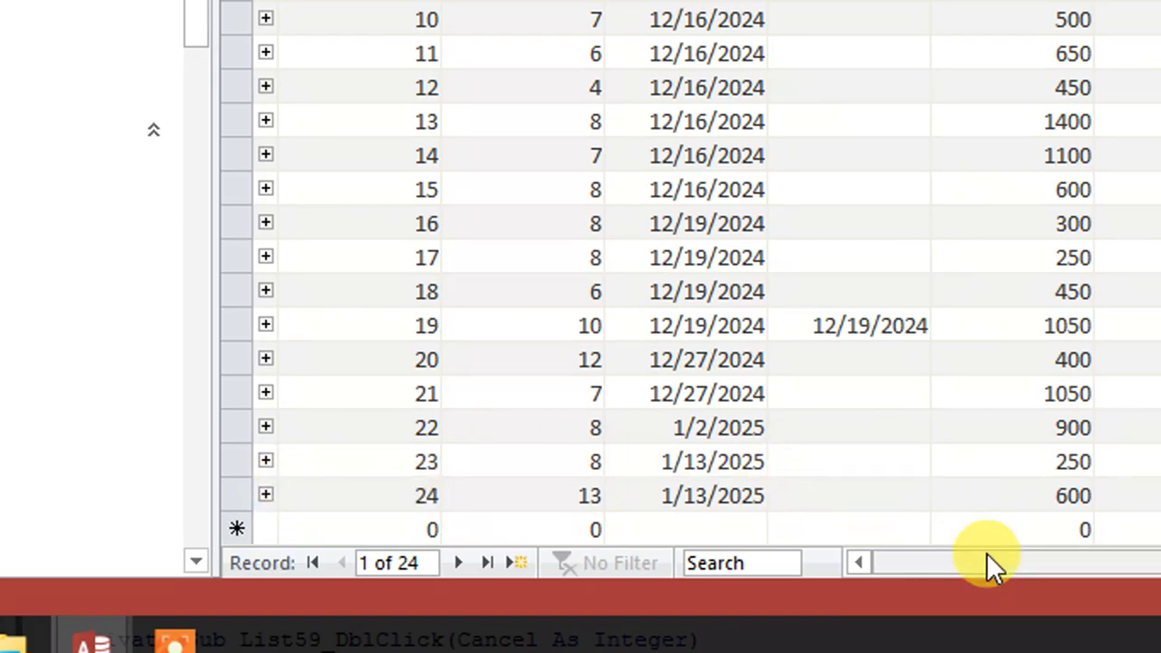
{"action": "left_click_drag", "start_coordinate": [987, 555], "coordinate": [679, 551]}
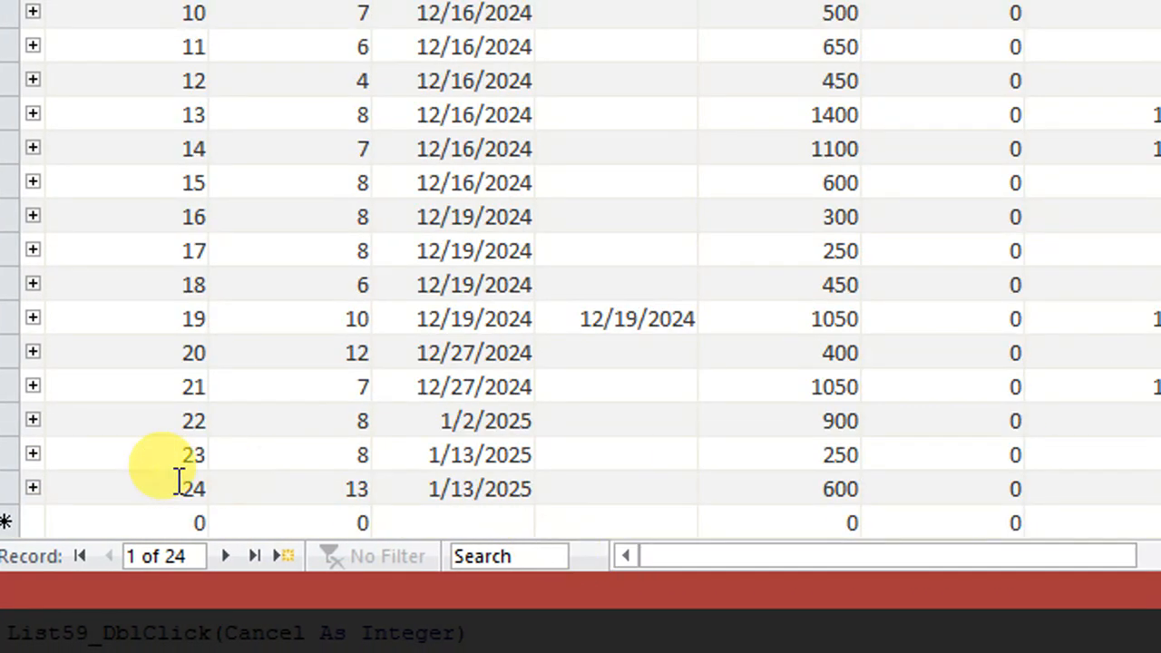
{"action": "left_click", "coordinate": [33, 488]}
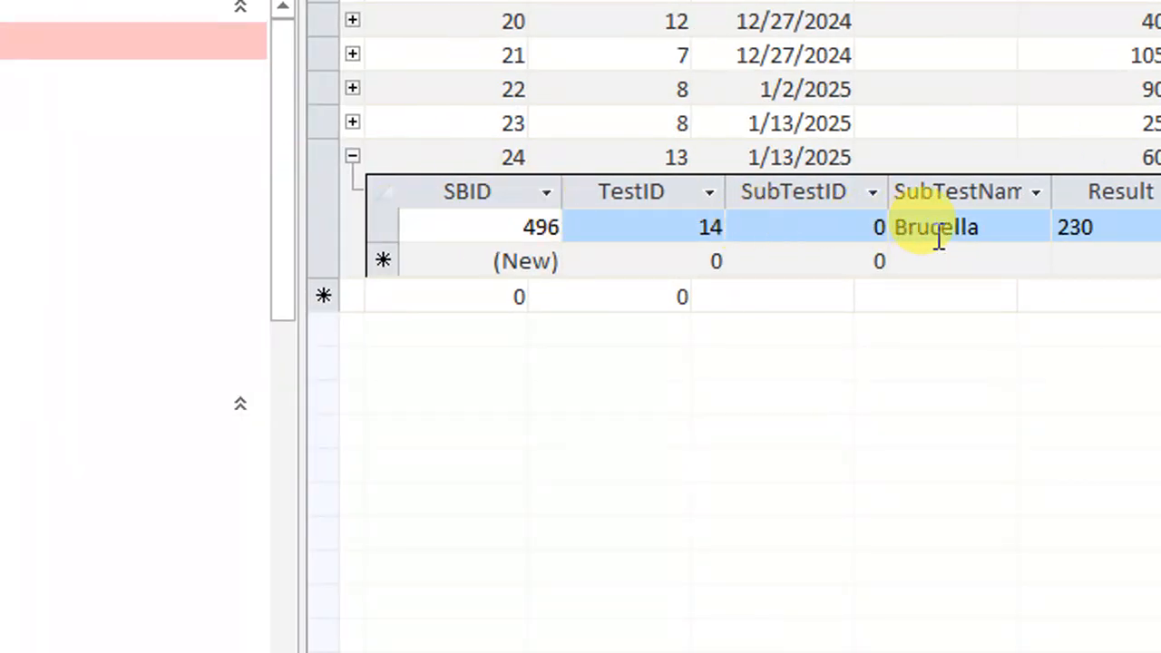
Examine the newest receipt's Brucella result and Pending status in BillT, and close the table.
{"action": "left_click", "coordinate": [807, 225]}
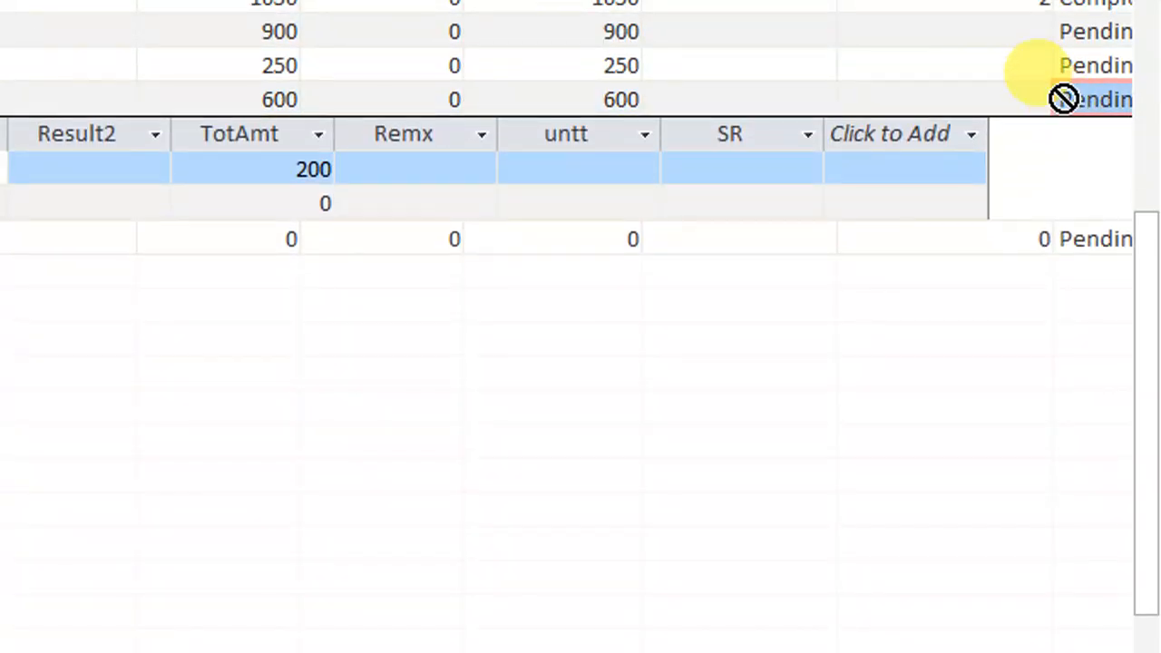
{"action": "left_click_drag", "start_coordinate": [1098, 103], "coordinate": [855, 104]}
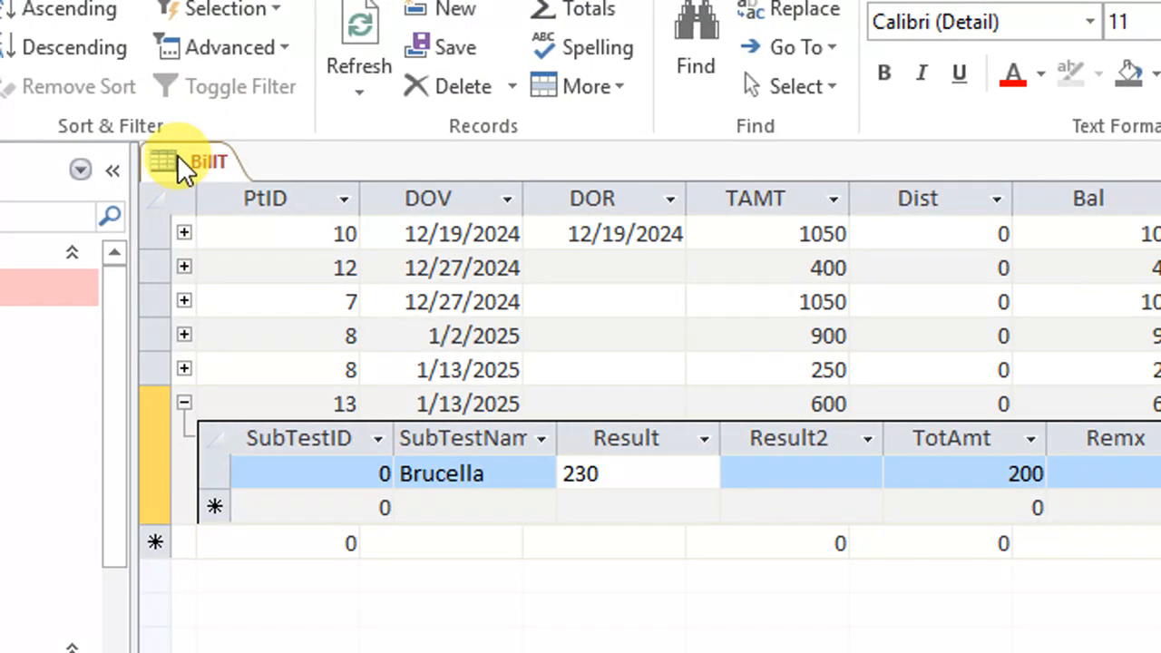
{"action": "right_click", "coordinate": [178, 156]}
{"action": "left_click", "coordinate": [197, 172]}
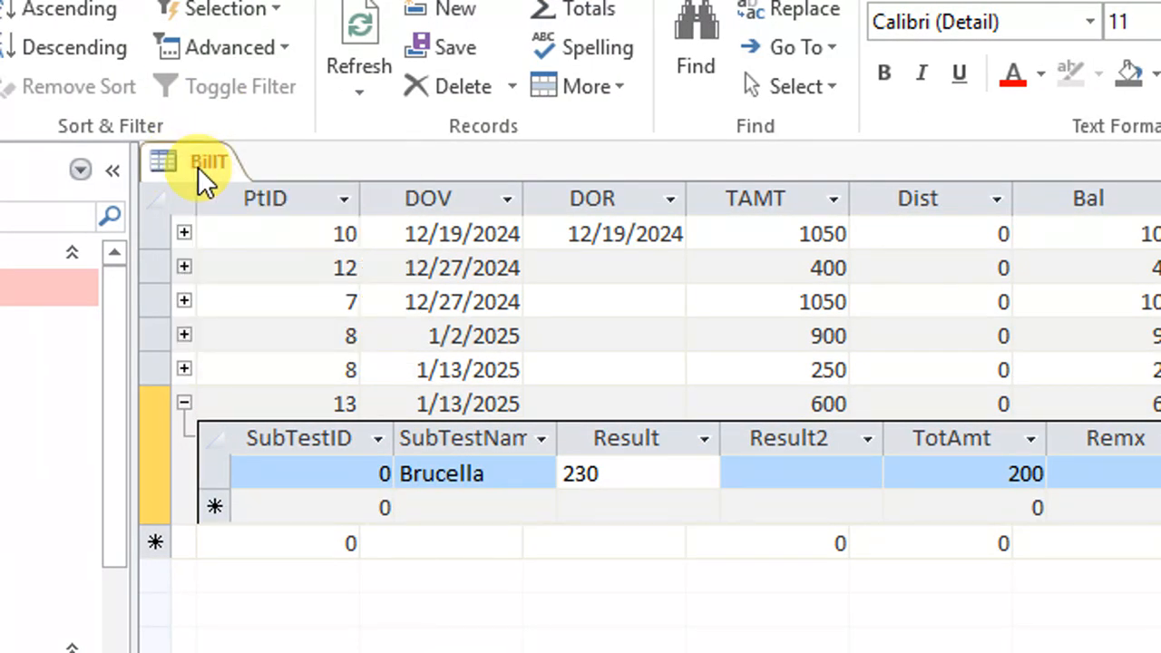
{"action": "right_click", "coordinate": [197, 166]}
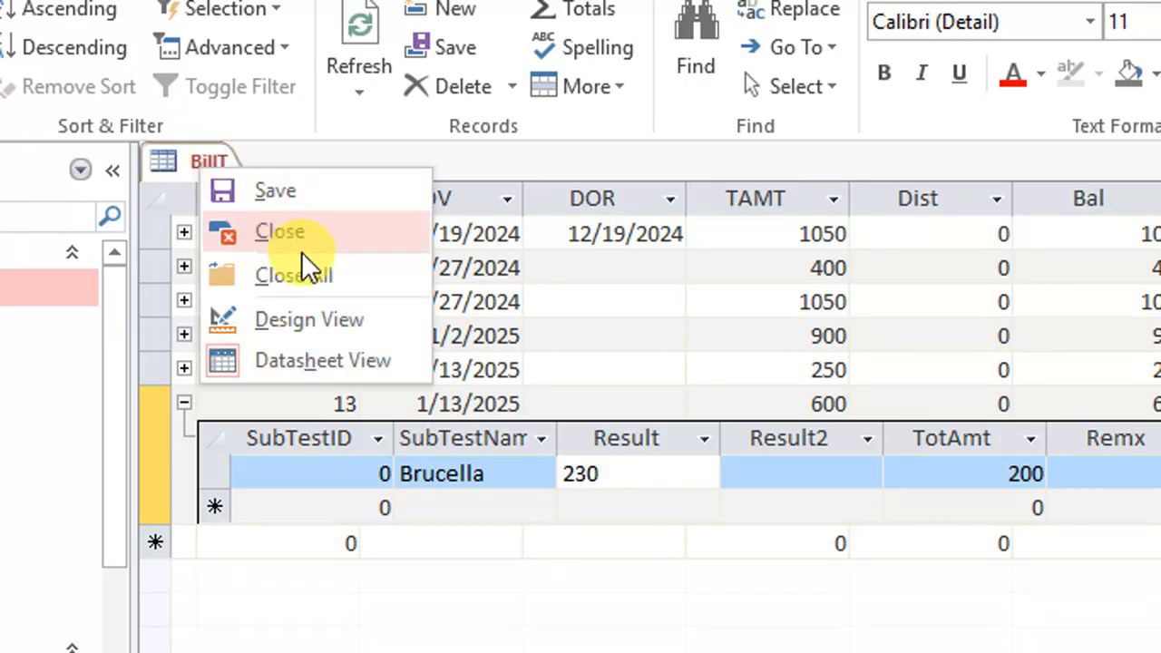
{"action": "left_click", "coordinate": [299, 243]}
{"action": "scroll", "coordinate": [59, 548], "scroll_direction": "down", "scroll_amount": 5}
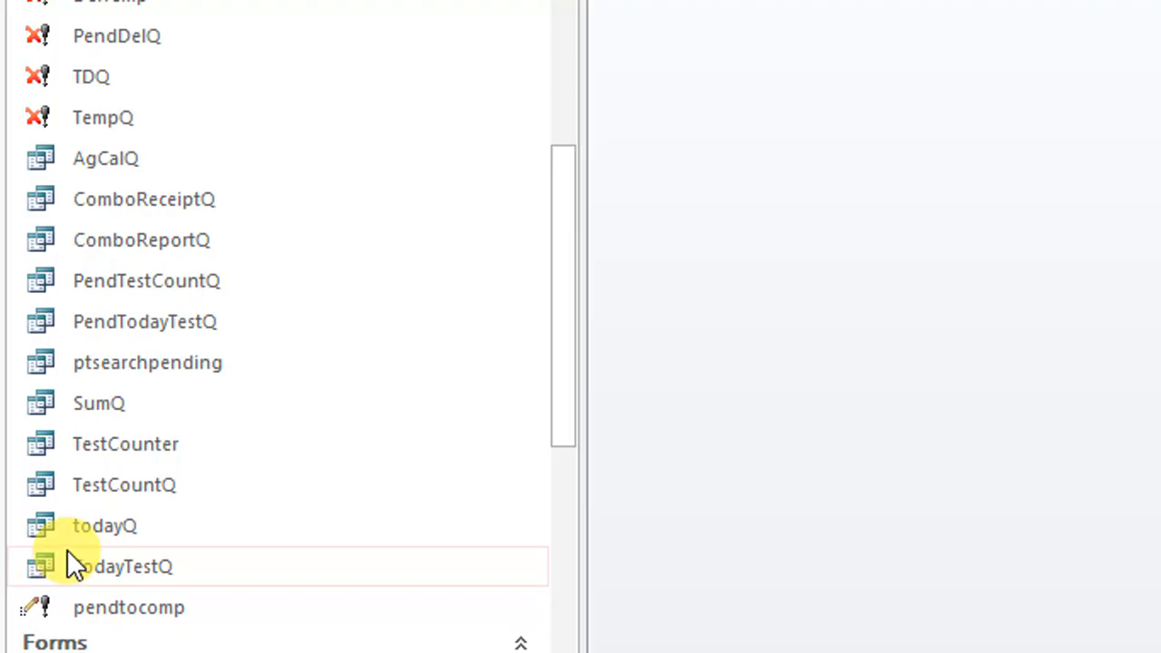
Open the PtF form in Design view and bring its Final / Print button into view.
{"action": "scroll", "coordinate": [67, 549], "scroll_direction": "down", "scroll_amount": 1}
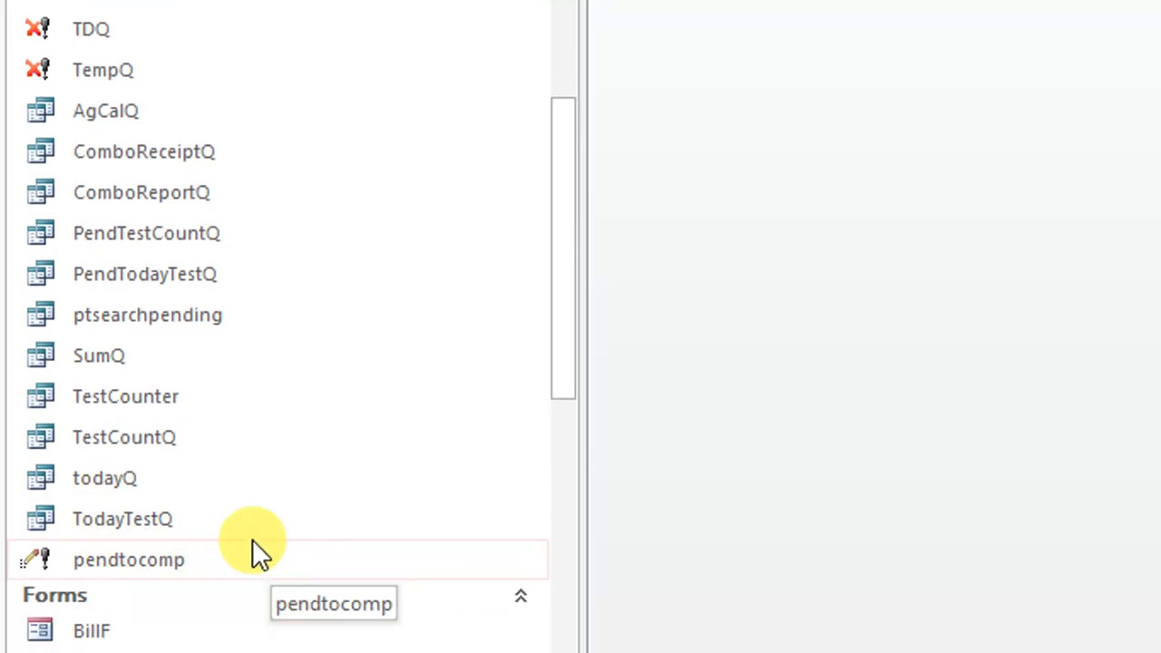
{"action": "scroll", "coordinate": [147, 560], "scroll_direction": "down", "scroll_amount": 3}
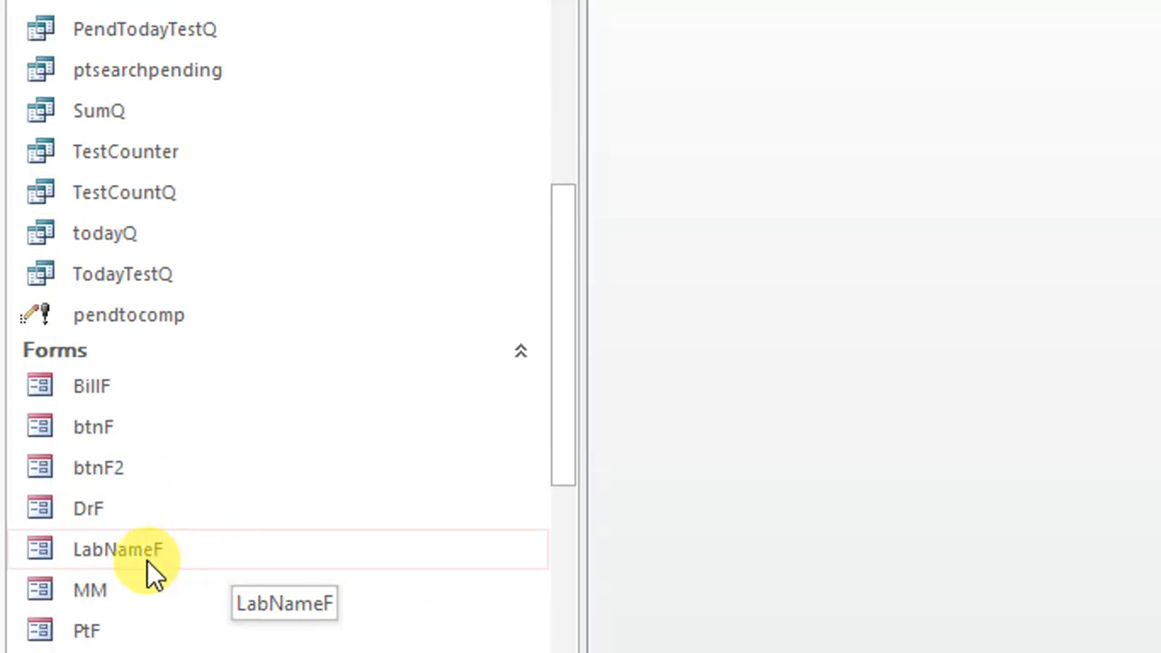
{"action": "scroll", "coordinate": [120, 560], "scroll_direction": "down", "scroll_amount": 3}
{"action": "right_click", "coordinate": [110, 373]}
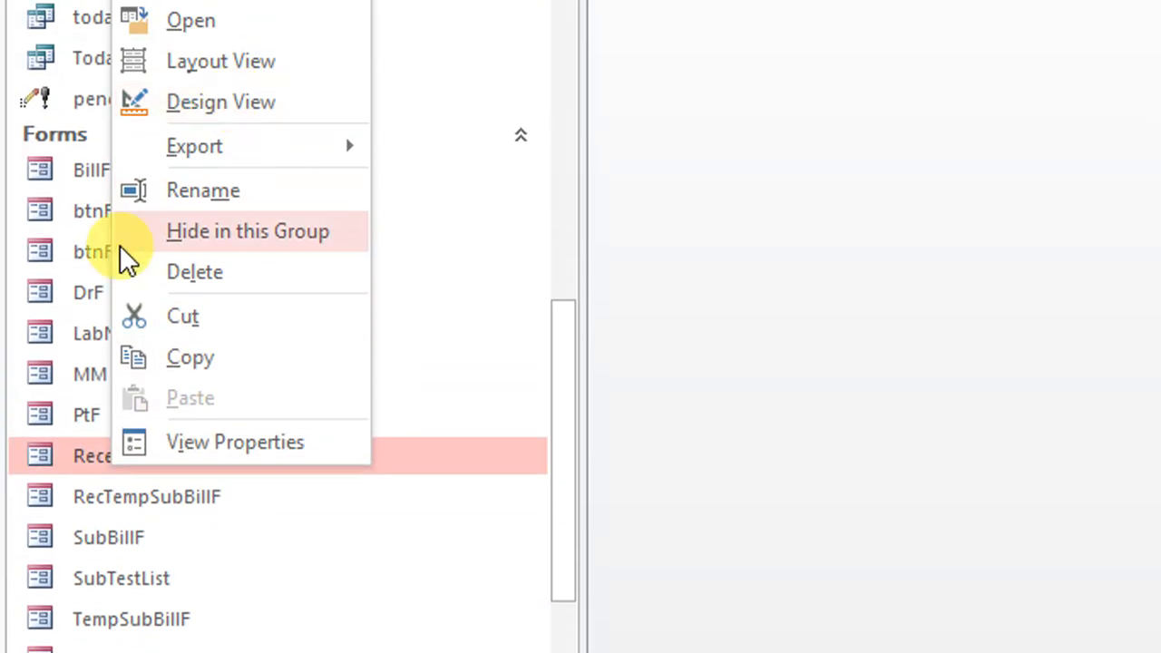
{"action": "left_click", "coordinate": [87, 414]}
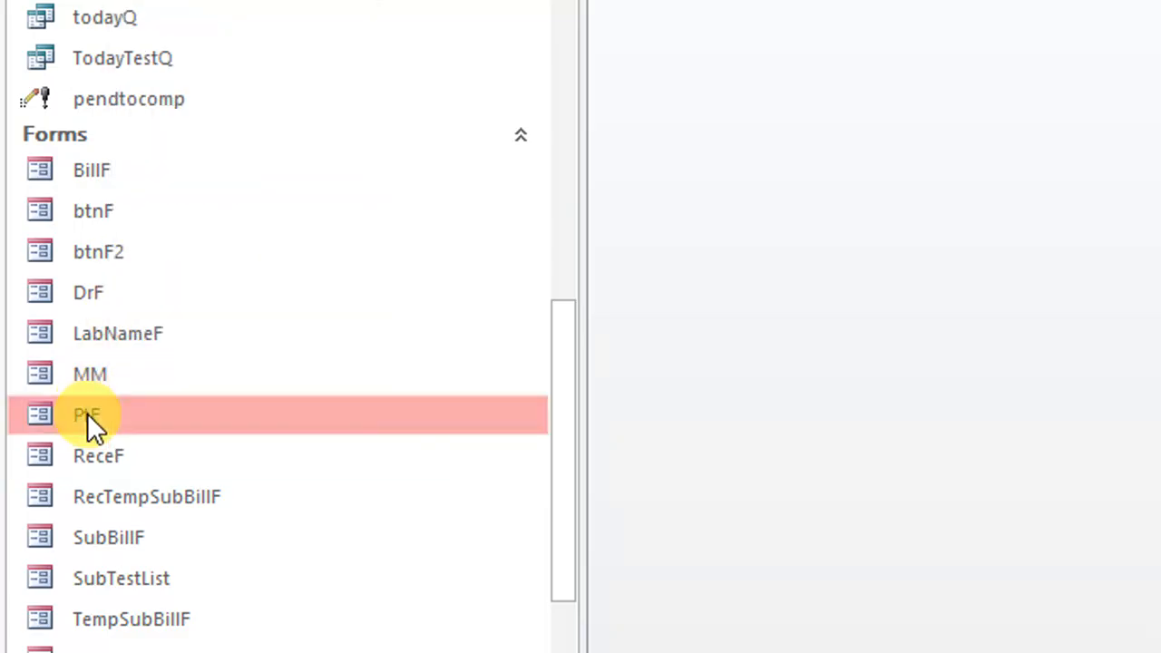
{"action": "right_click", "coordinate": [87, 414]}
{"action": "left_click", "coordinate": [207, 54]}
{"action": "scroll", "coordinate": [894, 311], "scroll_direction": "down", "scroll_amount": 5}
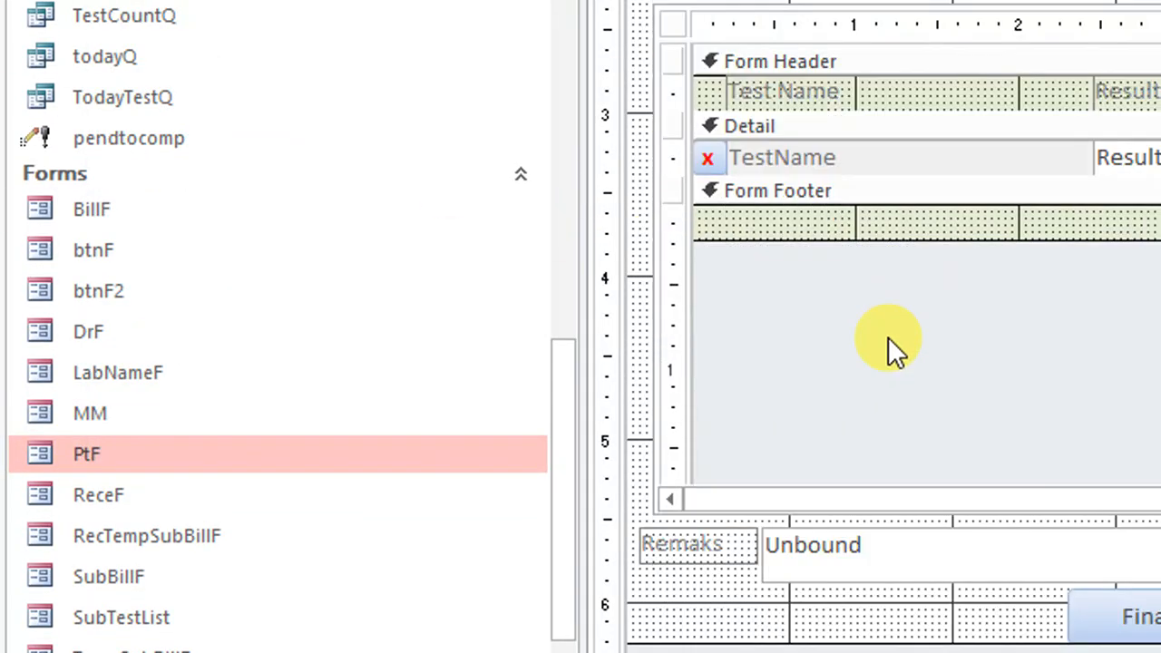
Open the click code of the Final / Print button, examine the Report1 OpenReport line with its BID filter, and close the code editor.
{"action": "left_click", "coordinate": [1058, 437]}
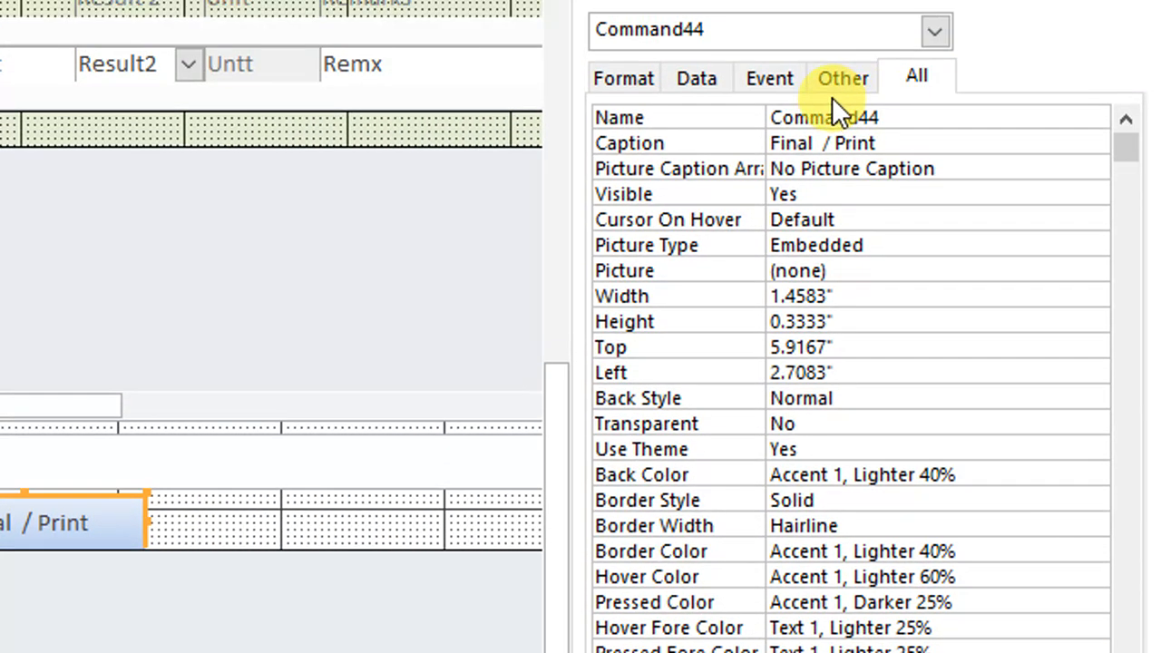
{"action": "left_click", "coordinate": [769, 89]}
{"action": "left_click", "coordinate": [1125, 129]}
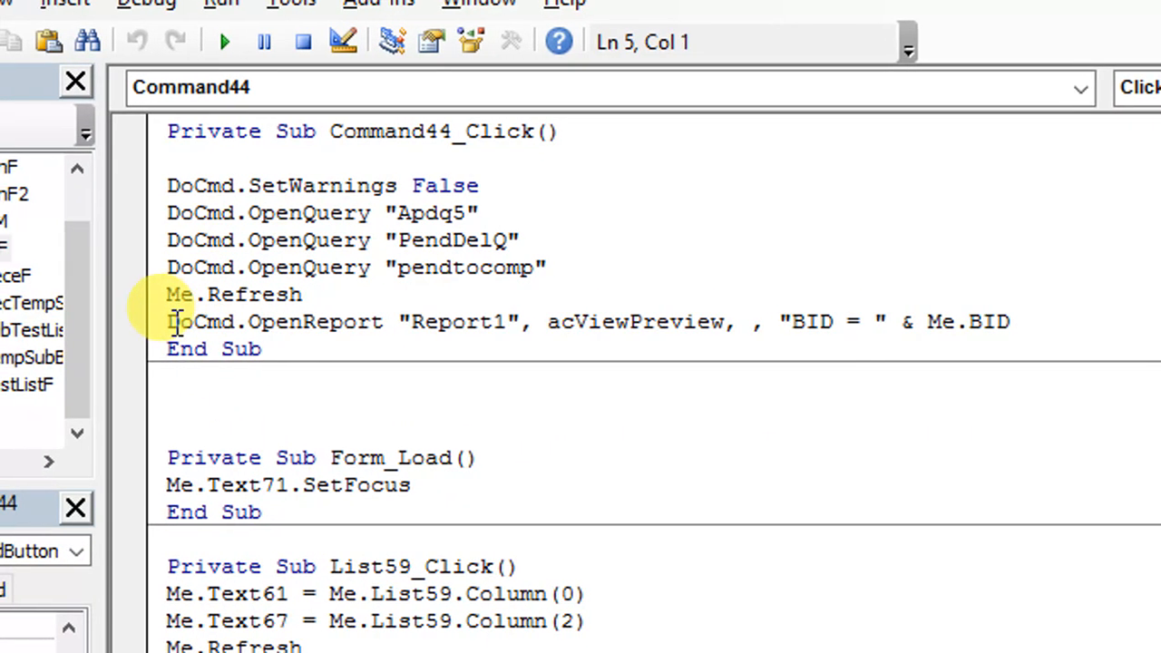
{"action": "left_click_drag", "start_coordinate": [149, 322], "coordinate": [465, 322]}
{"action": "left_click_drag", "start_coordinate": [557, 322], "coordinate": [1026, 321]}
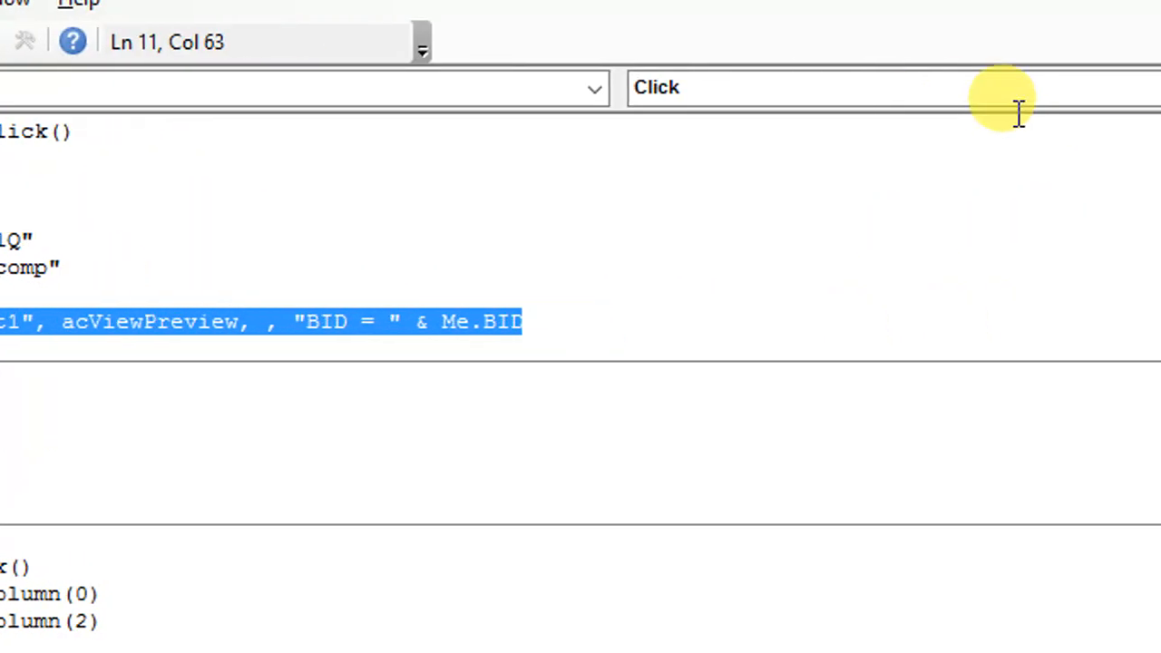
{"action": "left_click", "coordinate": [1017, 127]}
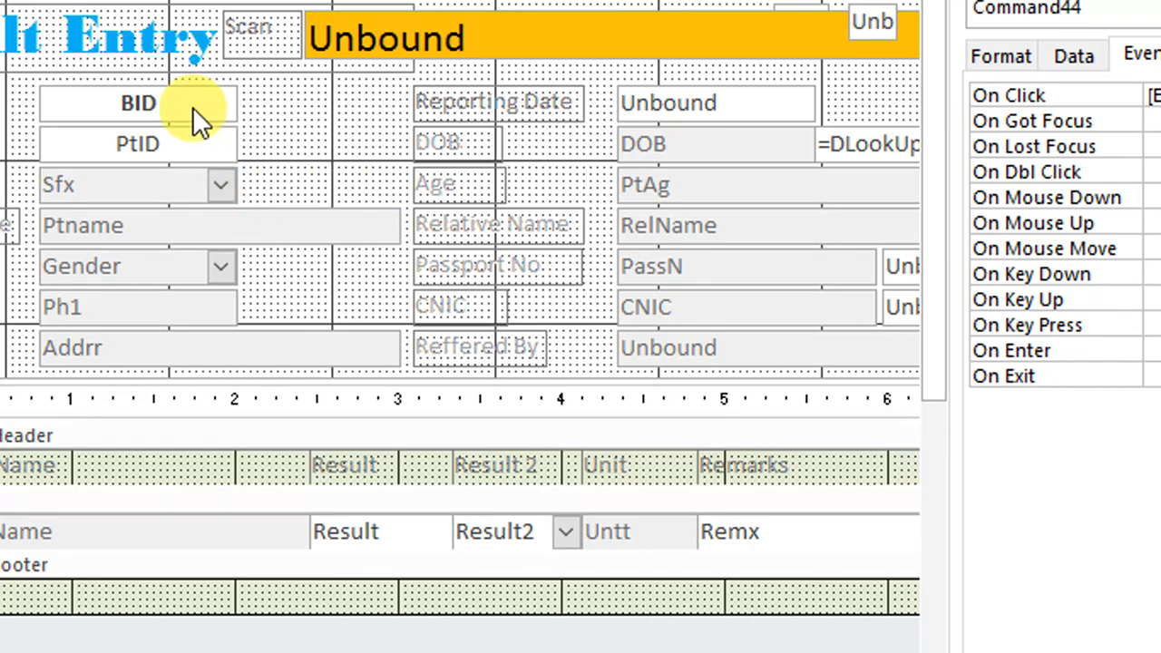
Select PtF's BID text box to check the field used by the report filter, and close the Property Sheet.
{"action": "left_click", "coordinate": [193, 107]}
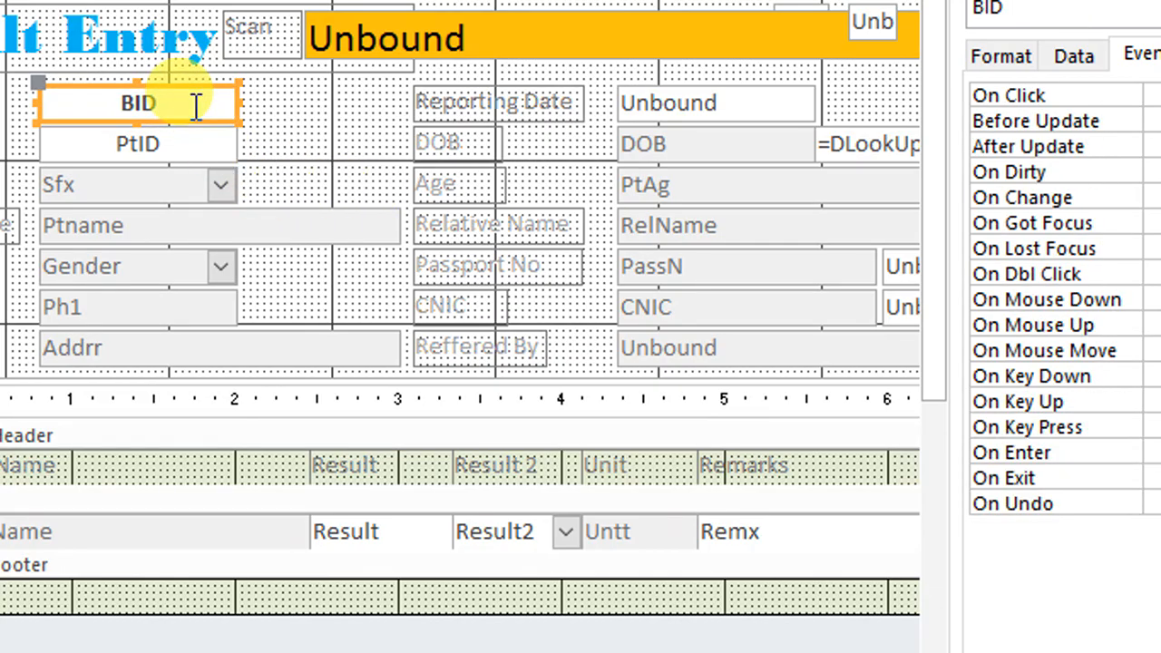
{"action": "scroll", "coordinate": [524, 414], "scroll_direction": "down", "scroll_amount": 5}
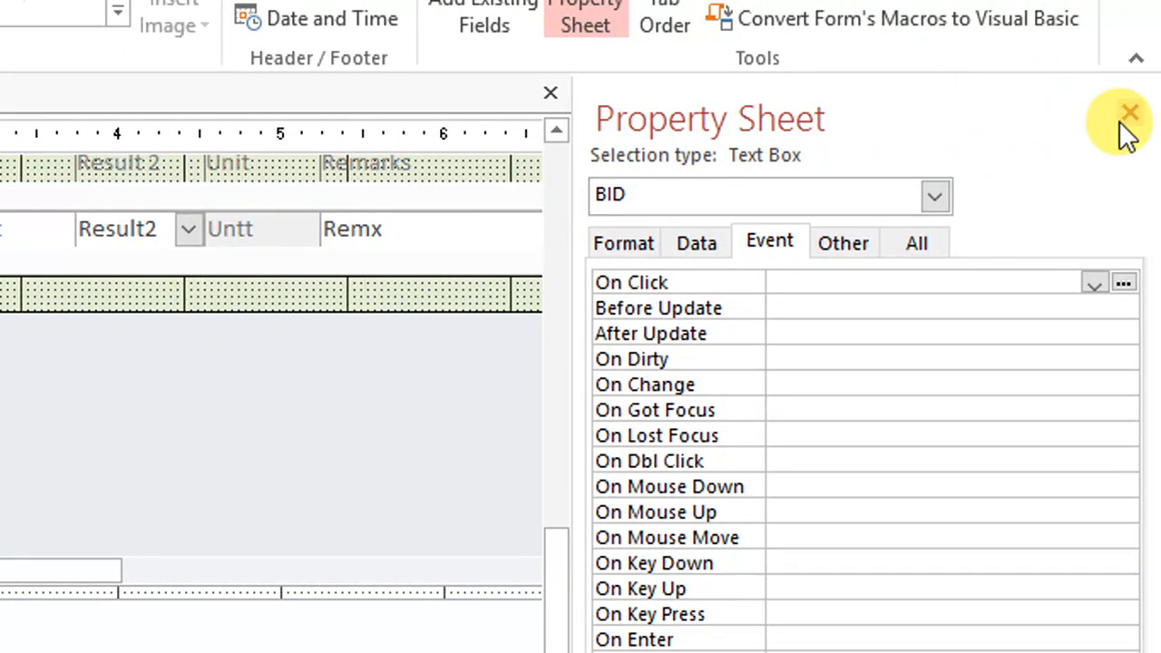
{"action": "left_click", "coordinate": [1129, 113]}
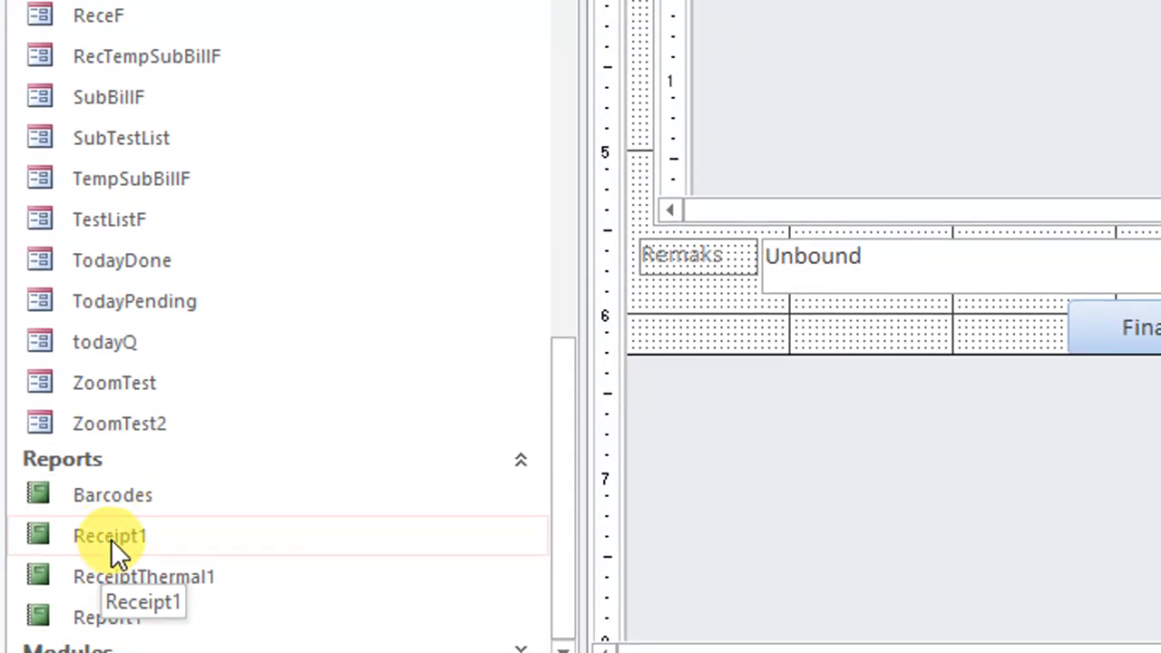
Open Report1 in Design view, check its record source in the report properties, and close the report.
{"action": "right_click", "coordinate": [110, 538]}
{"action": "right_click", "coordinate": [107, 621]}
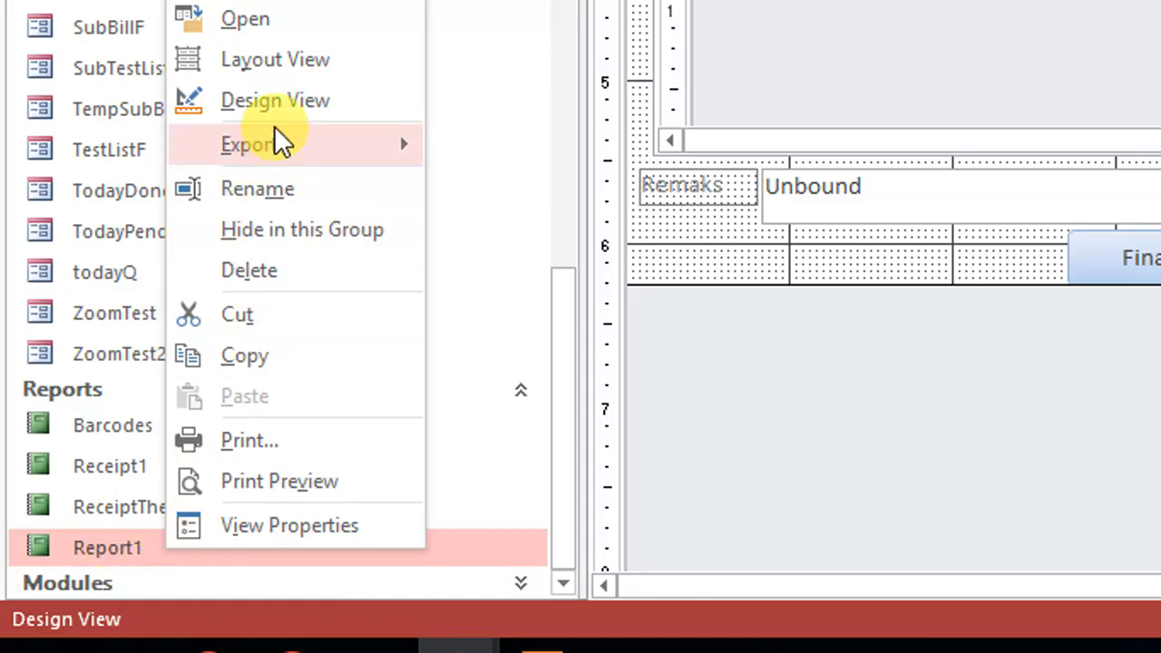
{"action": "left_click", "coordinate": [336, 104]}
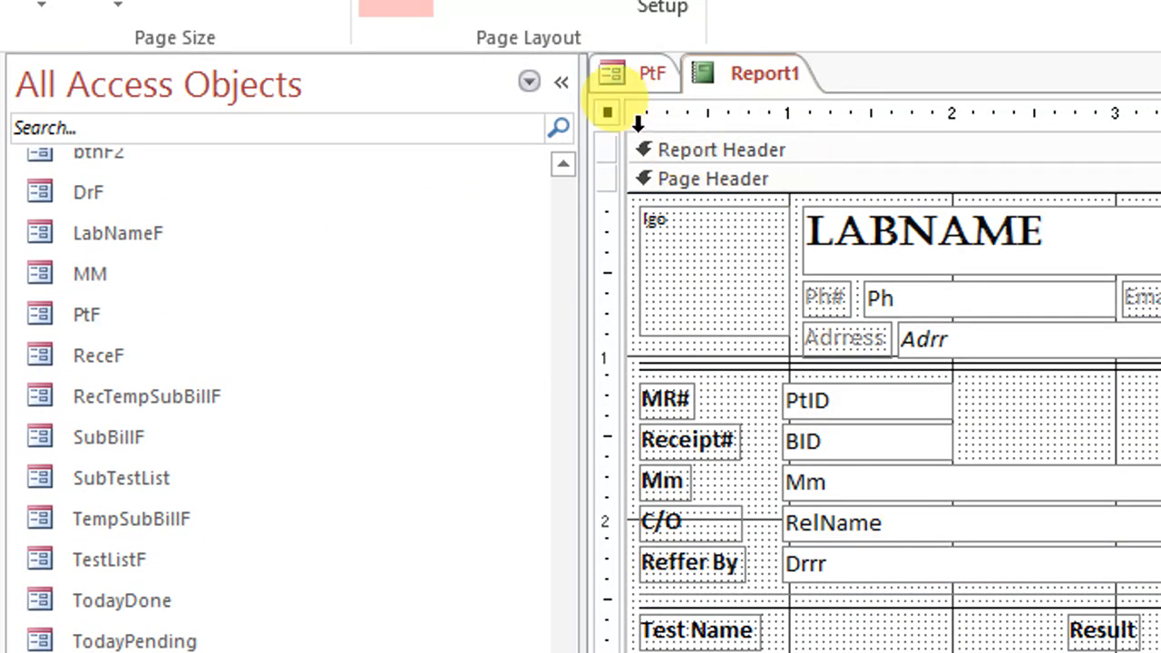
{"action": "right_click", "coordinate": [602, 117]}
{"action": "left_click", "coordinate": [752, 446]}
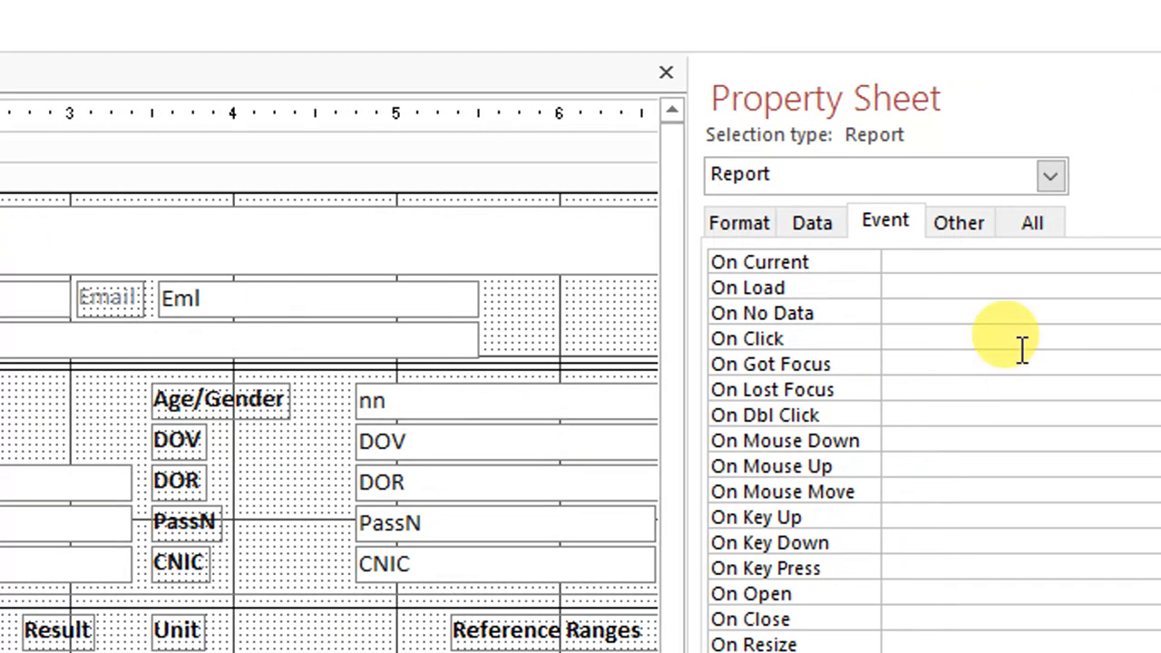
{"action": "left_click", "coordinate": [966, 236]}
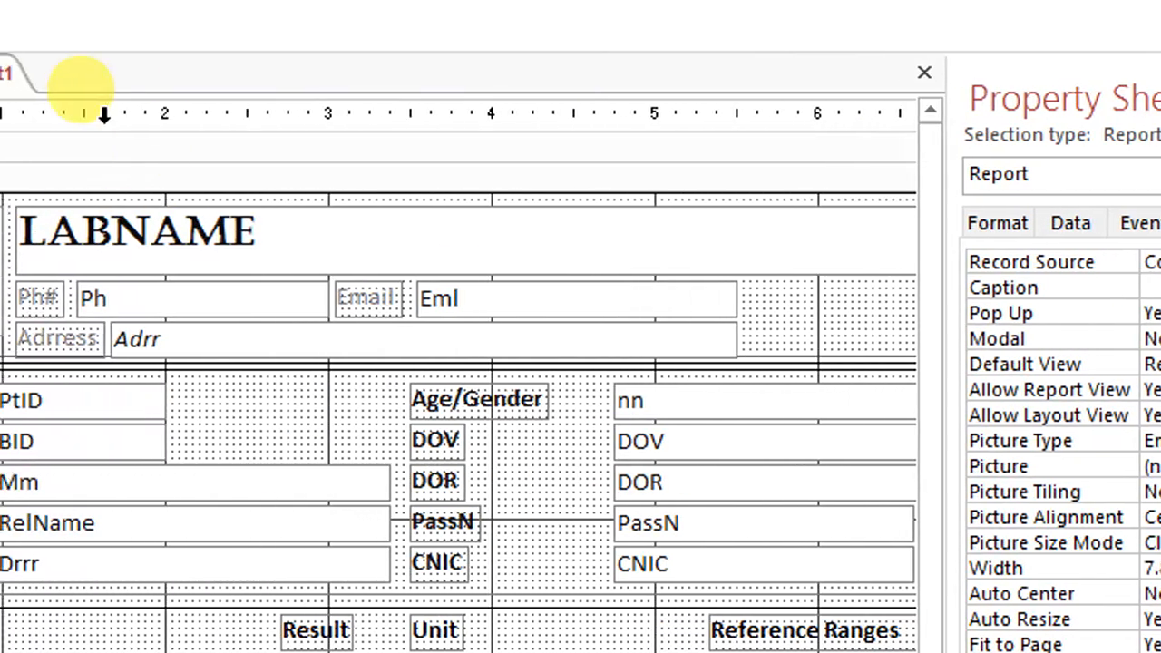
{"action": "right_click", "coordinate": [176, 97]}
{"action": "left_click", "coordinate": [240, 154]}
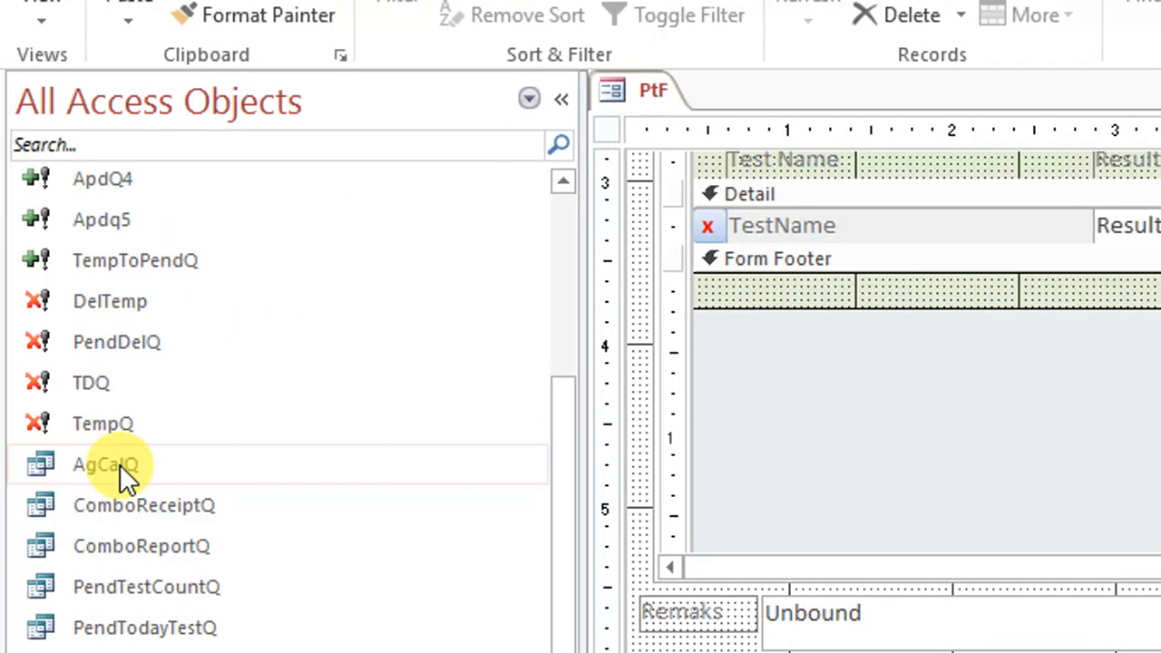
Open the ComboReportQ query in Design view, switch it to Datasheet view, and look through its records down to the end.
{"action": "right_click", "coordinate": [167, 542]}
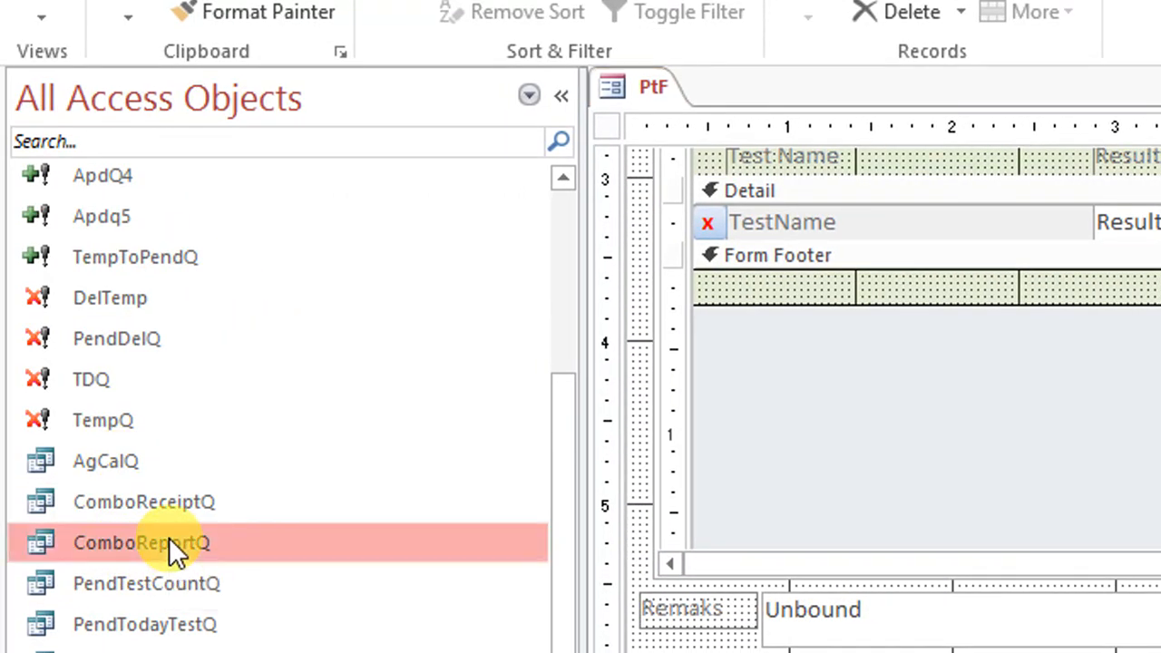
{"action": "left_click", "coordinate": [272, 601]}
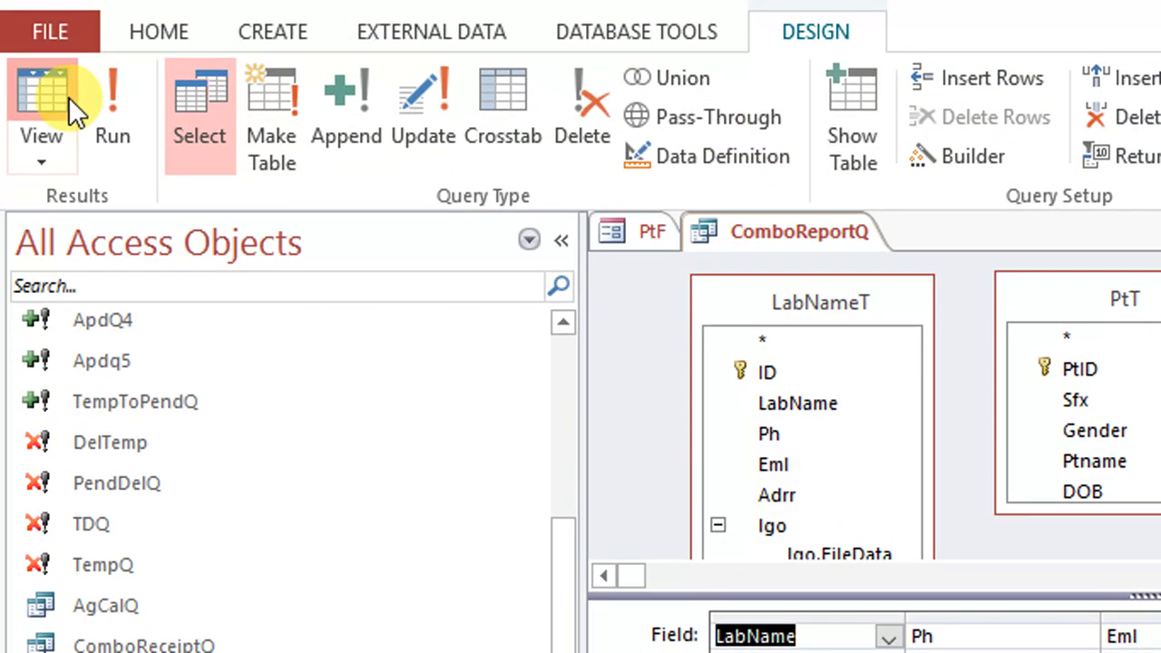
{"action": "left_click", "coordinate": [58, 96]}
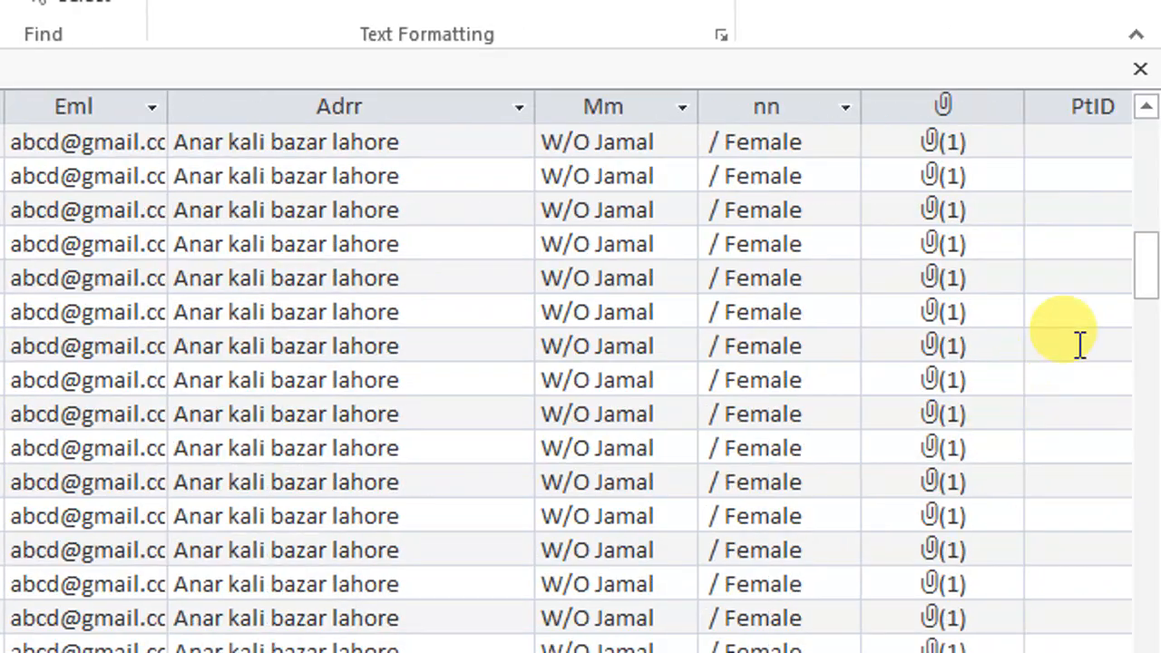
{"action": "left_click_drag", "start_coordinate": [1141, 324], "coordinate": [1132, 652]}
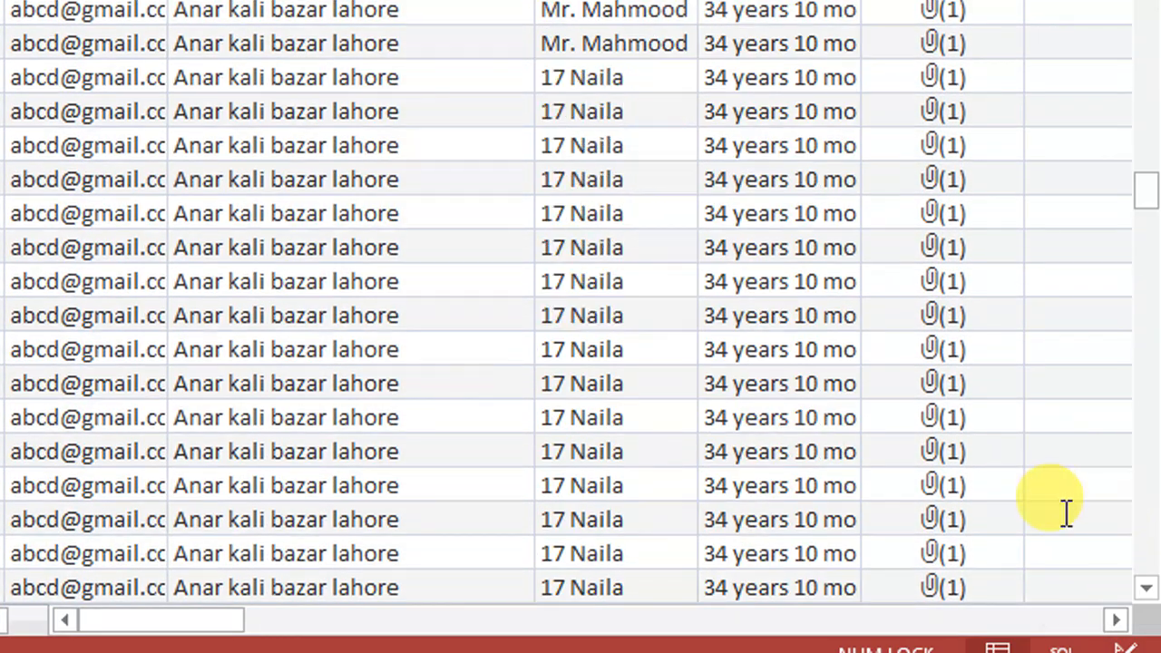
{"action": "scroll", "coordinate": [1066, 513], "scroll_direction": "down", "scroll_amount": 6}
{"action": "left_click_drag", "start_coordinate": [1145, 252], "coordinate": [1152, 435]}
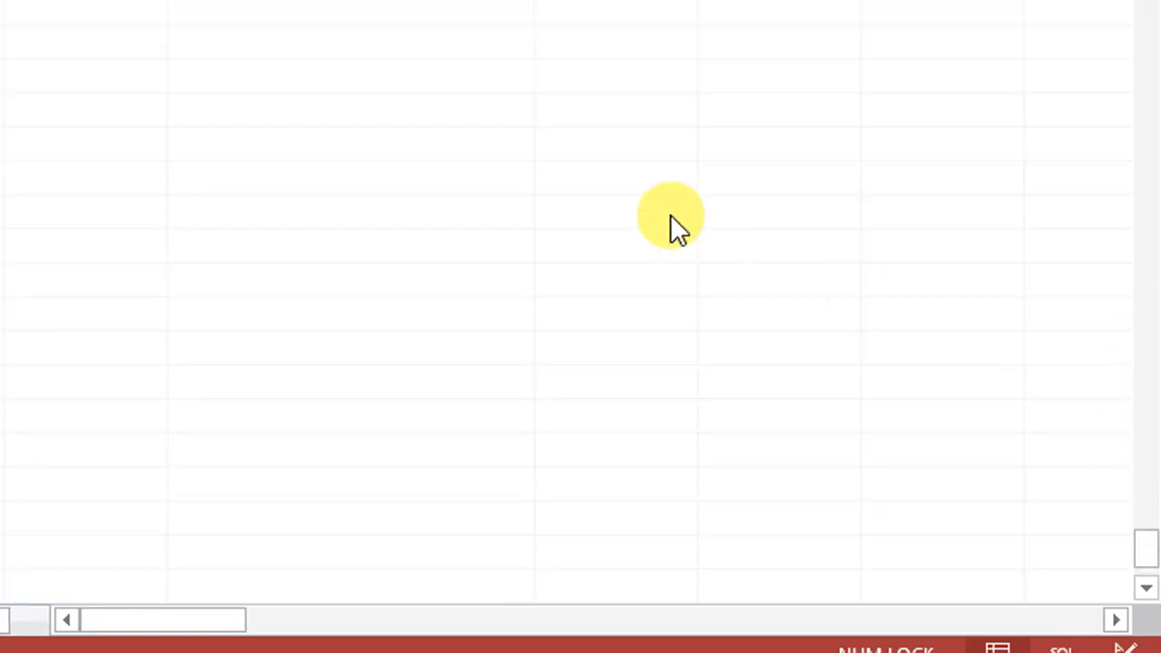
{"action": "scroll", "coordinate": [647, 208], "scroll_direction": "up", "scroll_amount": 1}
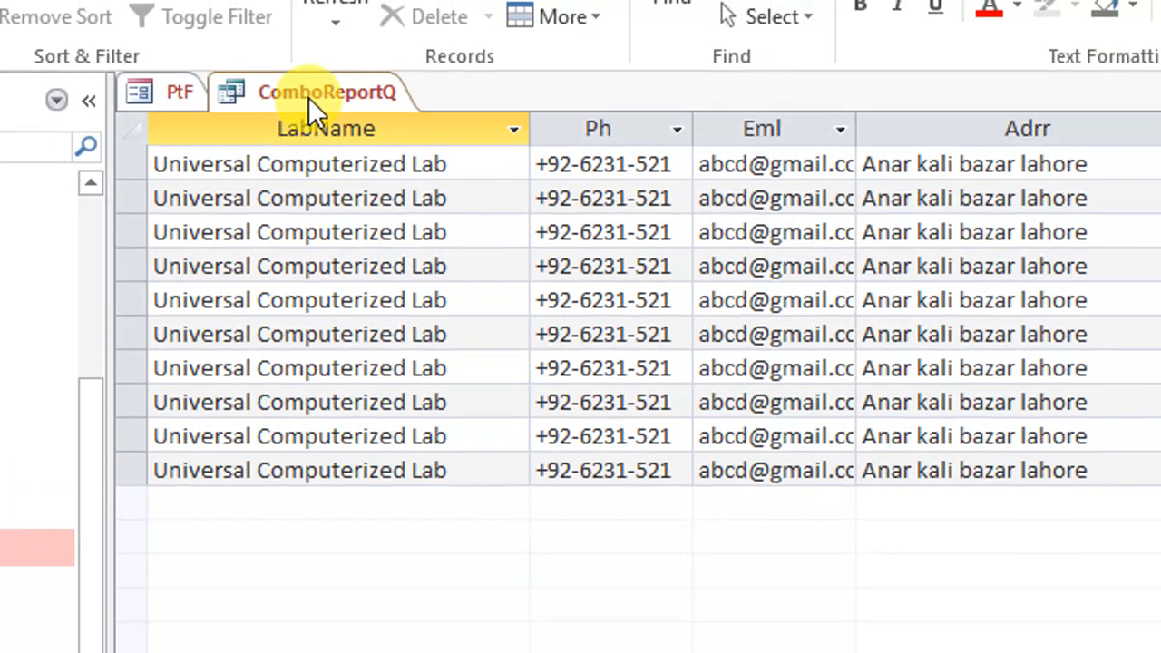
Return ComboReportQ to Design view, spread out its SubBillT and BillT tables to inspect the relationships, and close the query.
{"action": "right_click", "coordinate": [308, 97]}
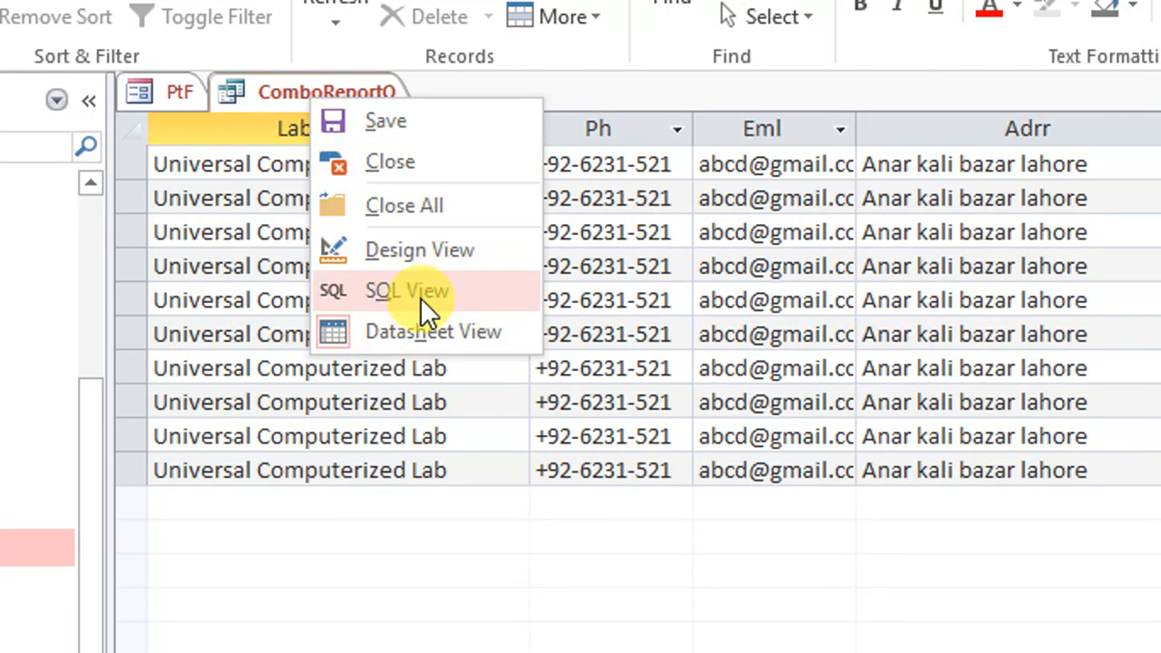
{"action": "left_click", "coordinate": [441, 253]}
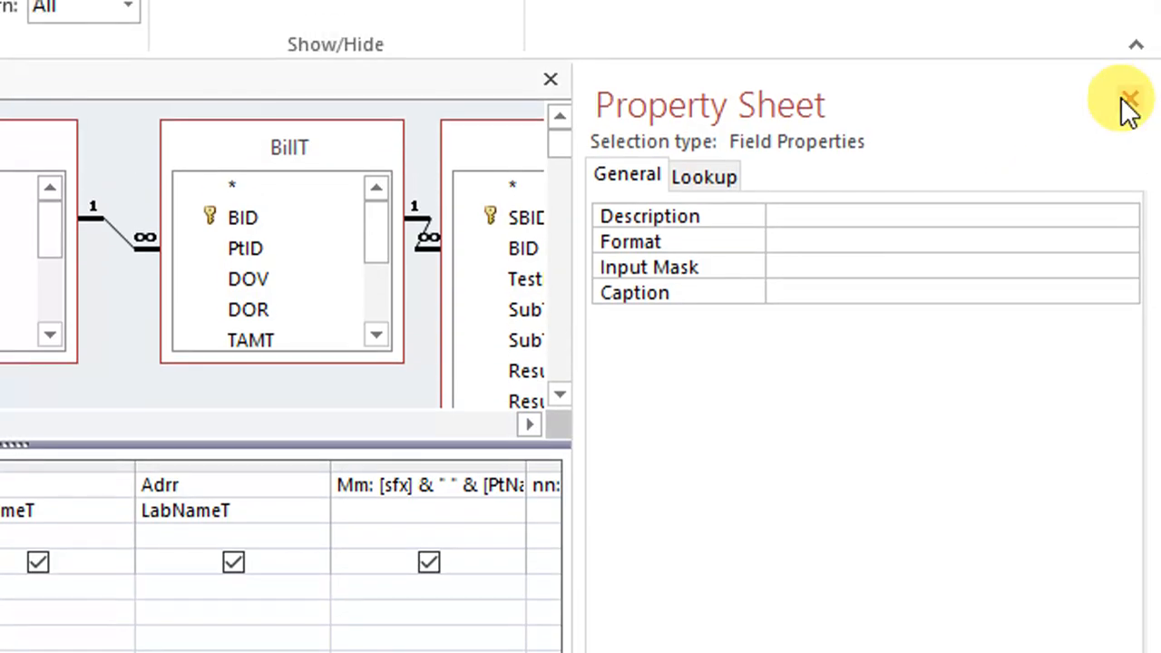
{"action": "left_click", "coordinate": [1128, 101]}
{"action": "left_click_drag", "start_coordinate": [631, 154], "coordinate": [700, 144]}
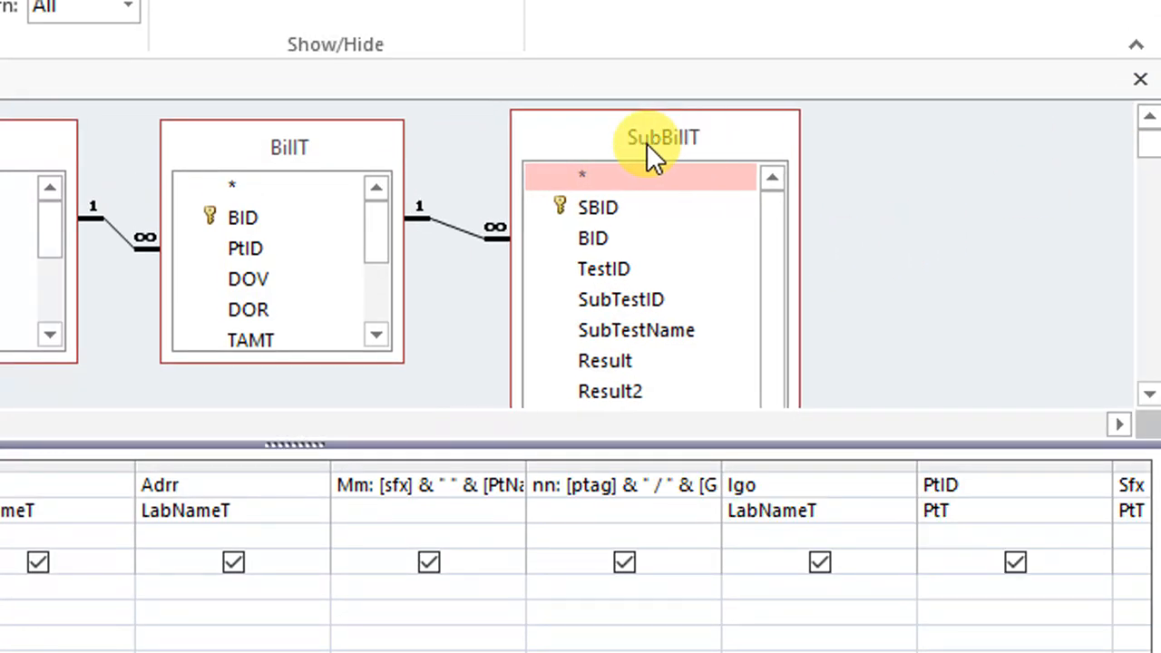
{"action": "left_click_drag", "start_coordinate": [218, 146], "coordinate": [236, 148]}
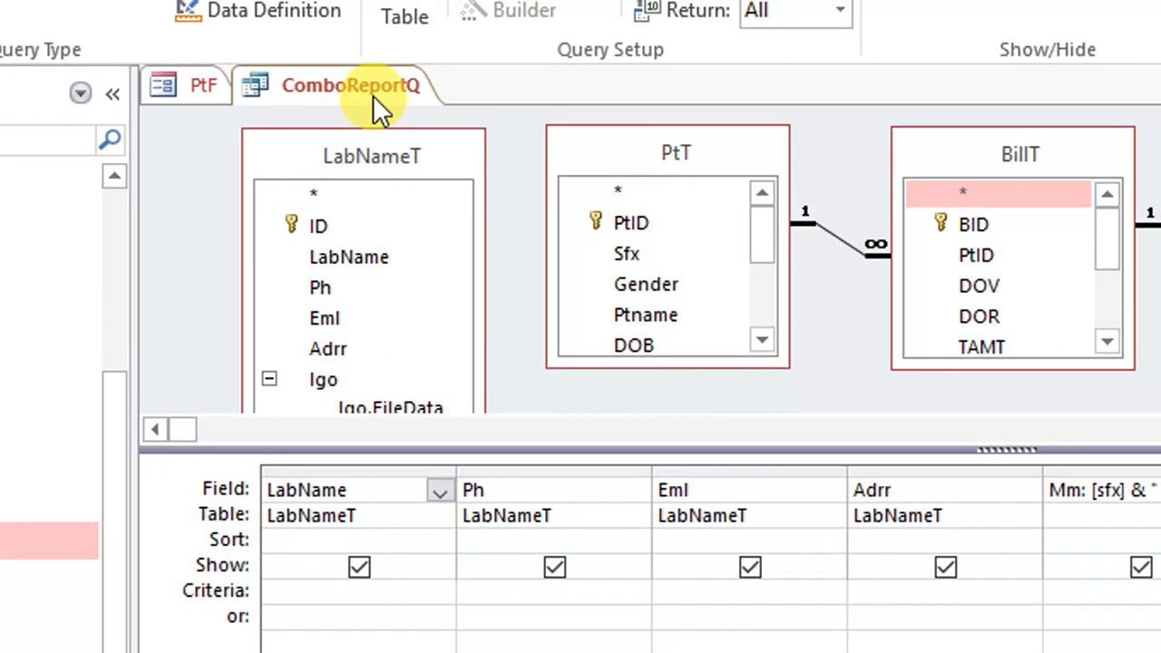
{"action": "right_click", "coordinate": [369, 97]}
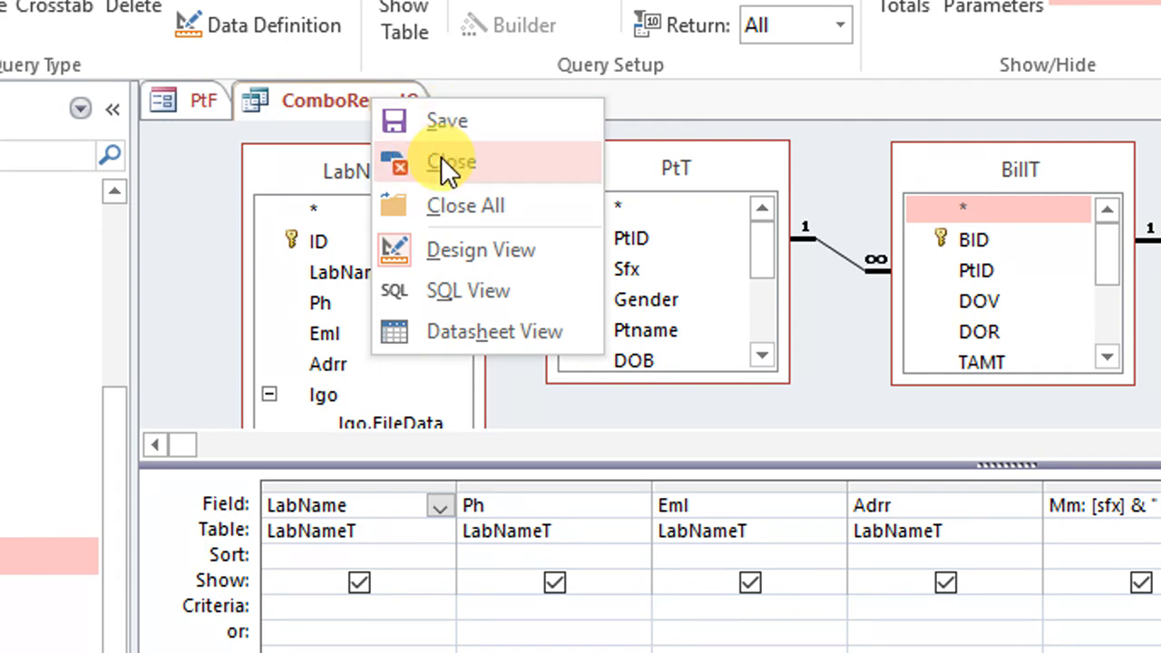
{"action": "left_click", "coordinate": [440, 162]}
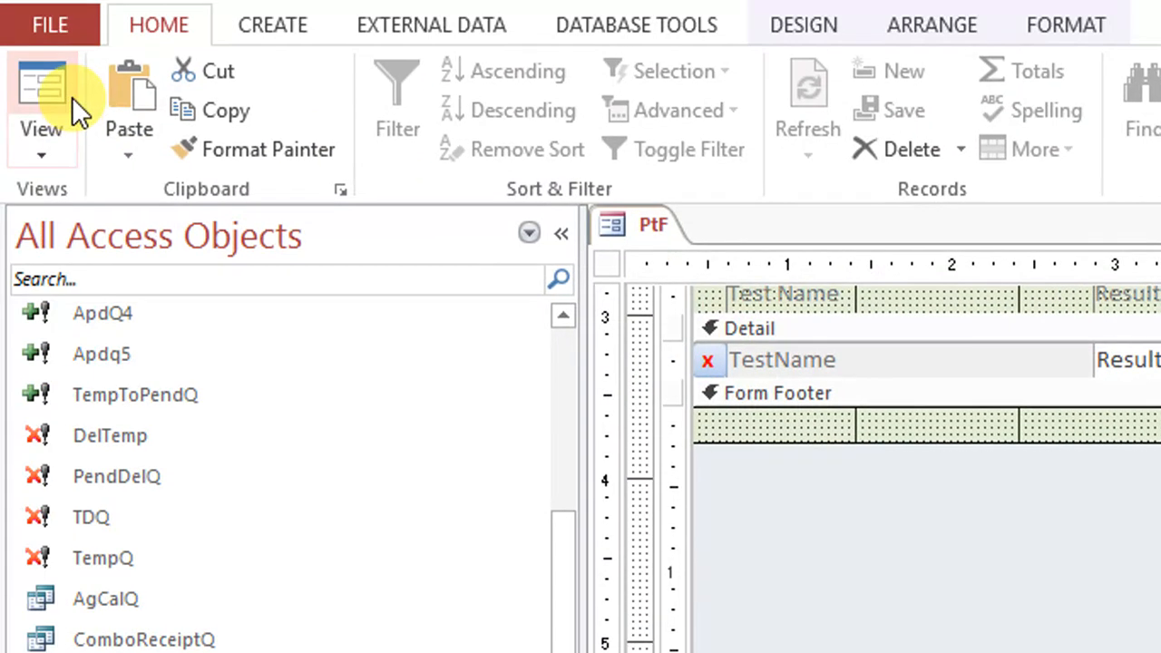
Switch PtF to Form view and load a listed patient's pending Cholesterol test.
{"action": "left_click", "coordinate": [57, 99]}
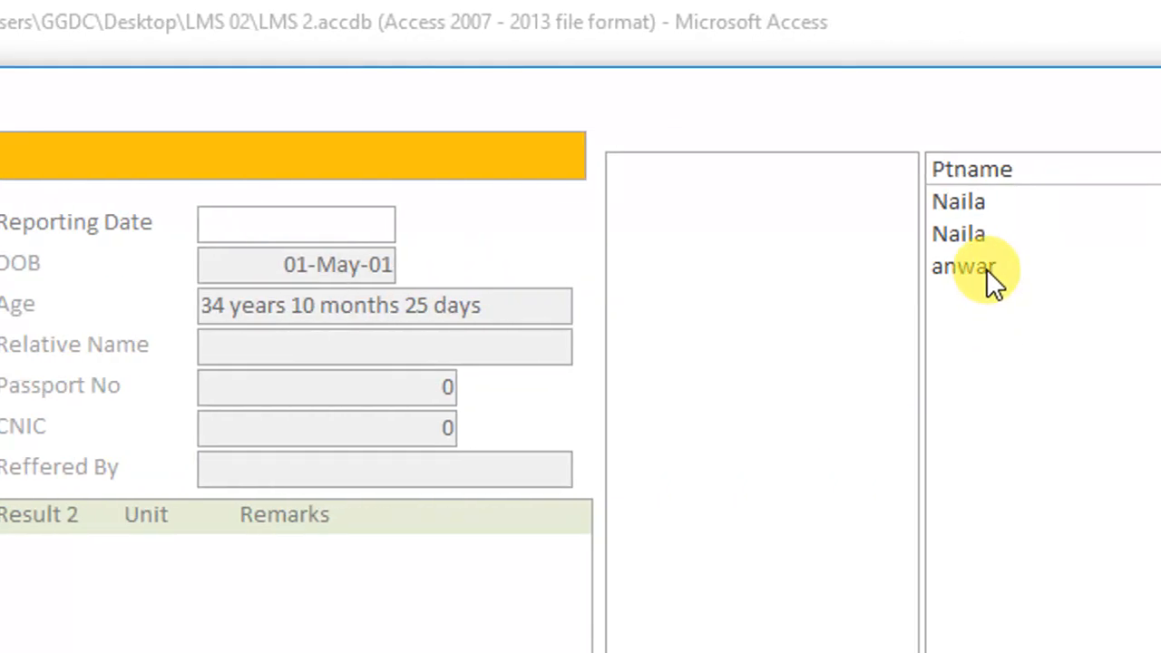
{"action": "left_click", "coordinate": [986, 269]}
{"action": "left_click", "coordinate": [708, 173]}
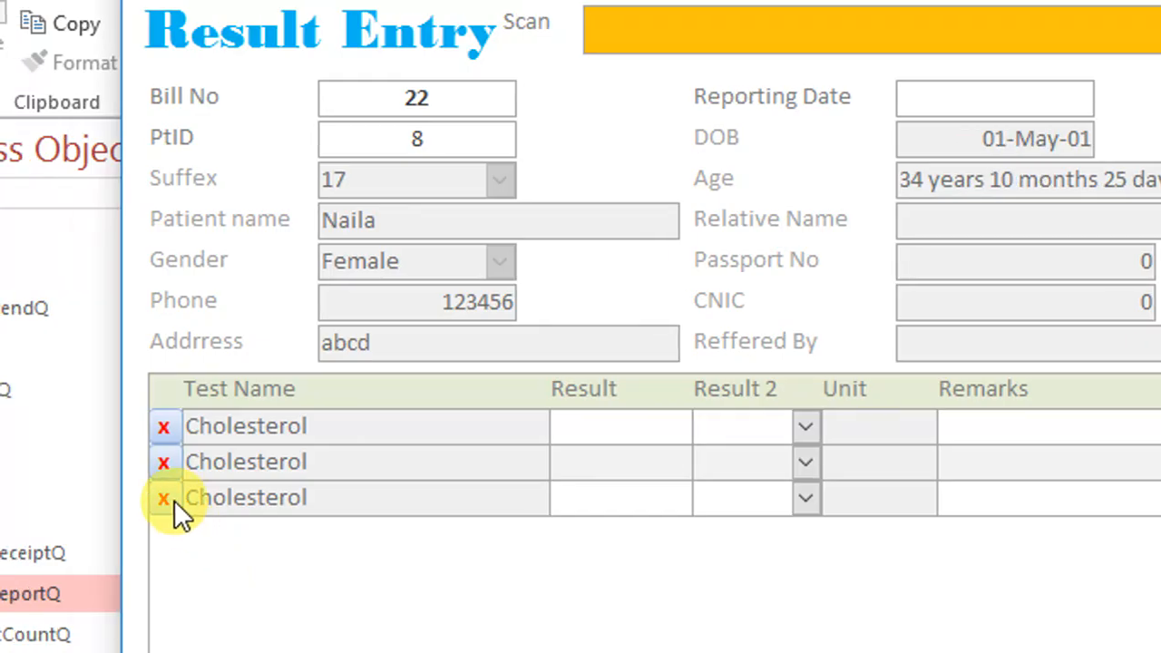
Try to delete a duplicate Cholesterol row from the loaded test, accept the TestID parameter prompt without a value, and close the form.
{"action": "left_click", "coordinate": [140, 499]}
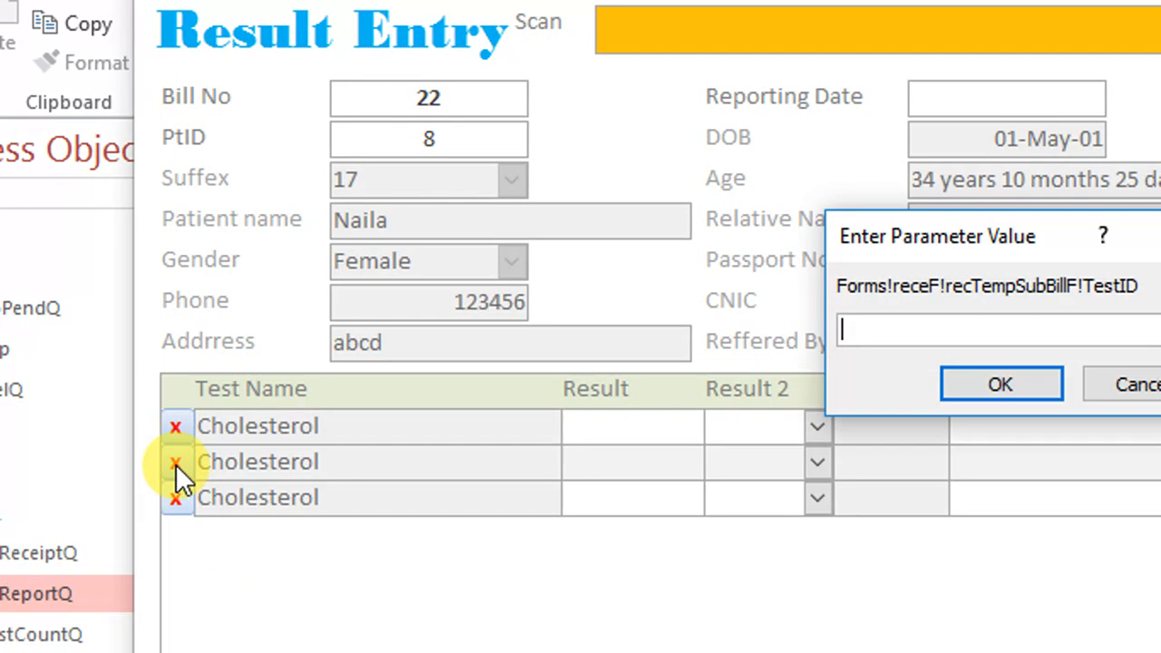
{"action": "left_click", "coordinate": [984, 385]}
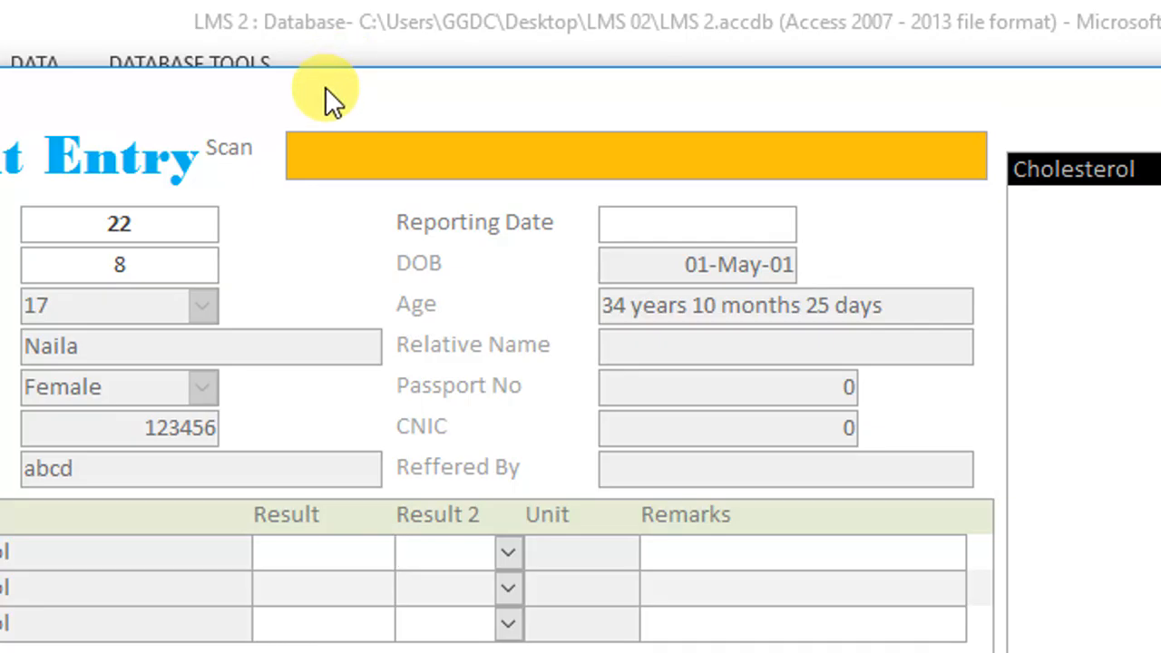
{"action": "right_click", "coordinate": [324, 86]}
{"action": "left_click", "coordinate": [332, 151]}
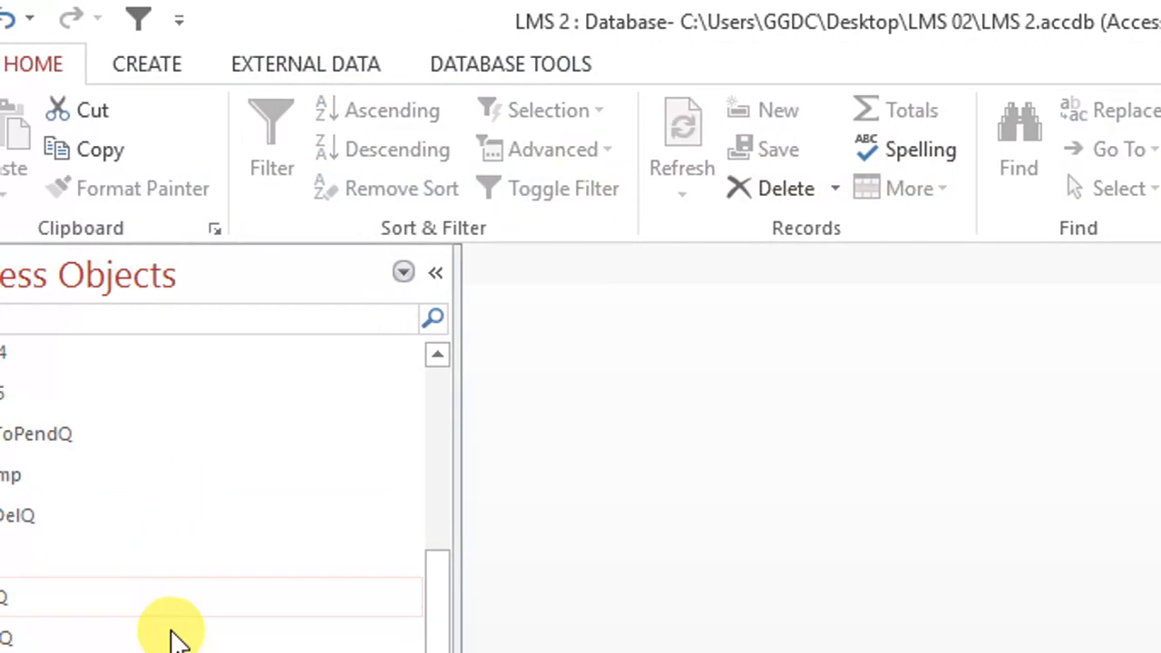
{"action": "scroll", "coordinate": [170, 631], "scroll_direction": "up", "scroll_amount": 1}
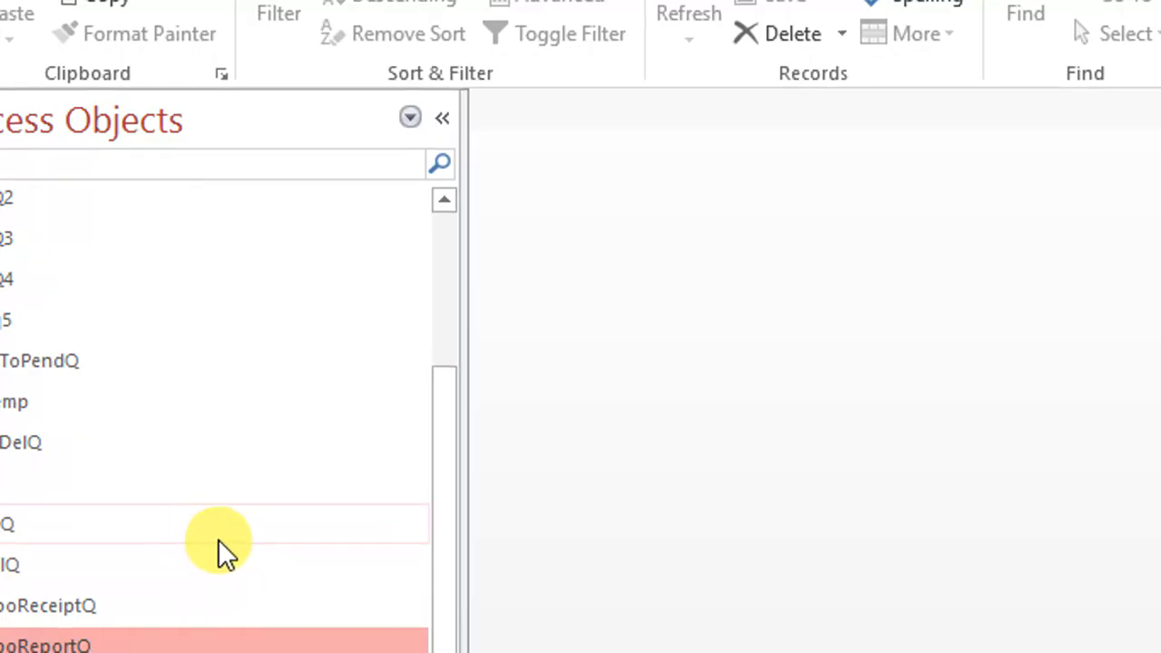
Open the TempSubBillT table to check for temporary test records.
{"action": "scroll", "coordinate": [18, 622], "scroll_direction": "up", "scroll_amount": 4}
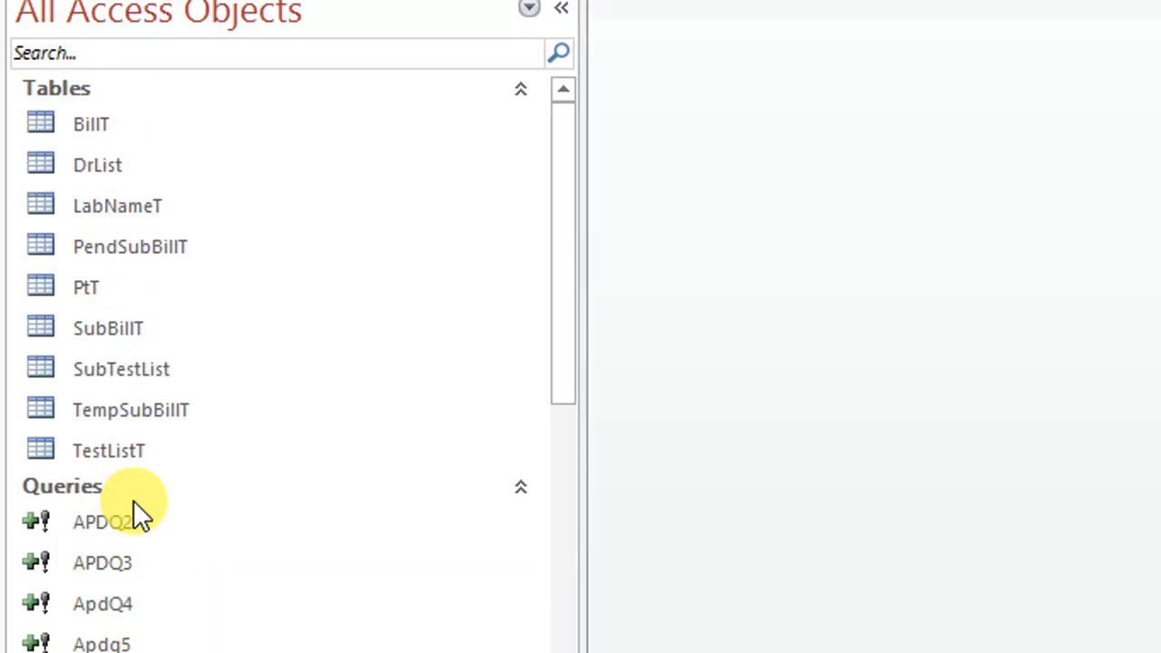
{"action": "left_click", "coordinate": [180, 417]}
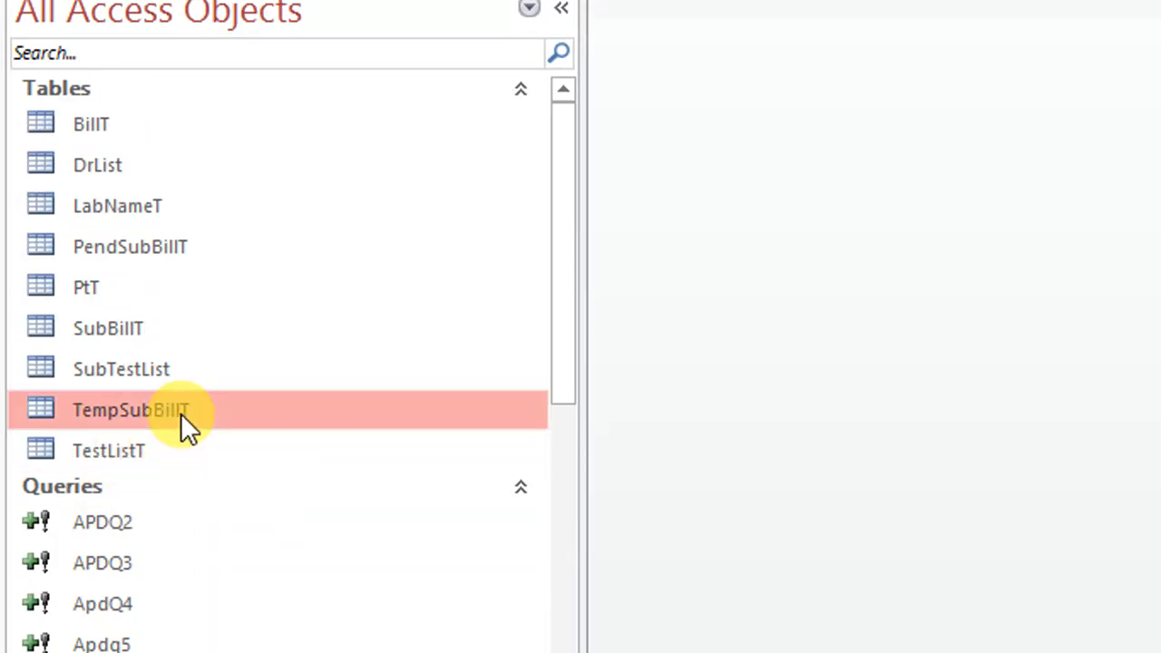
{"action": "double_click", "coordinate": [174, 413]}
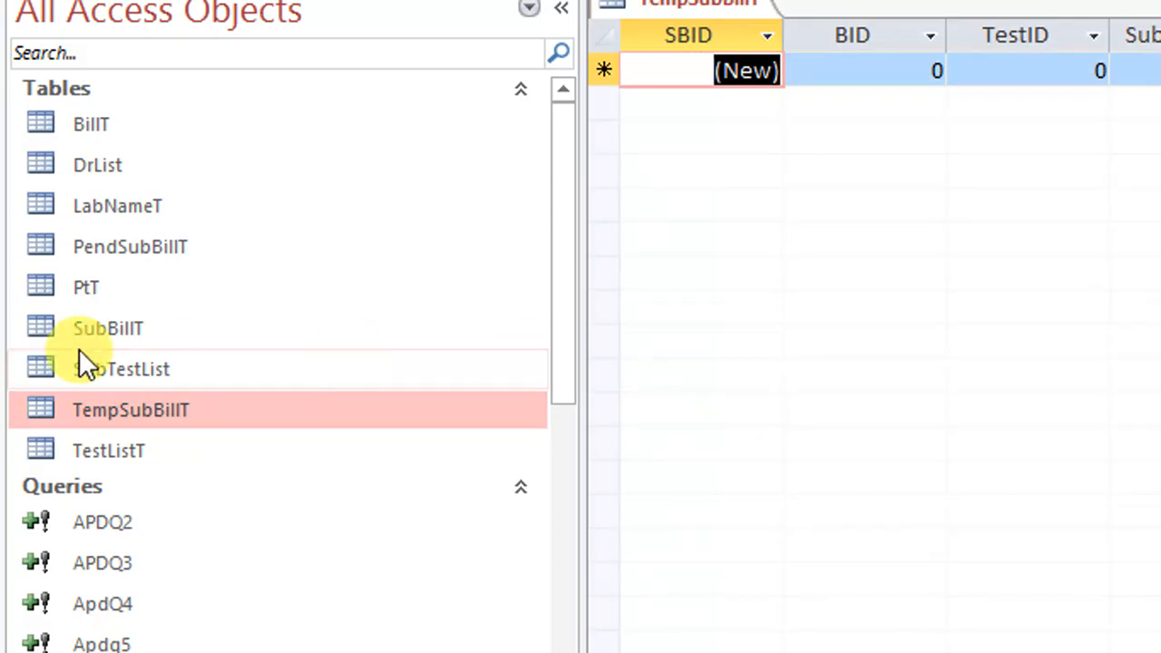
Open the PendSubBillT table and examine its pending tests, including the last Cholesterol record and its result columns.
{"action": "double_click", "coordinate": [148, 245]}
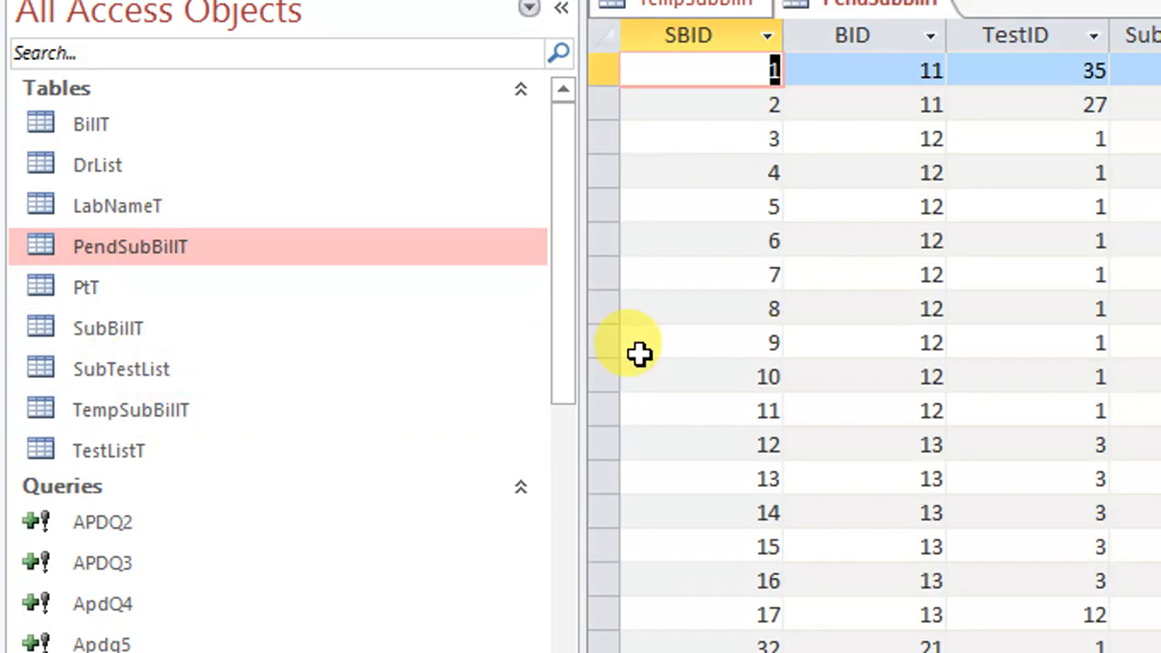
{"action": "scroll", "coordinate": [1021, 499], "scroll_direction": "down", "scroll_amount": 12}
{"action": "scroll", "coordinate": [1029, 490], "scroll_direction": "up", "scroll_amount": 2}
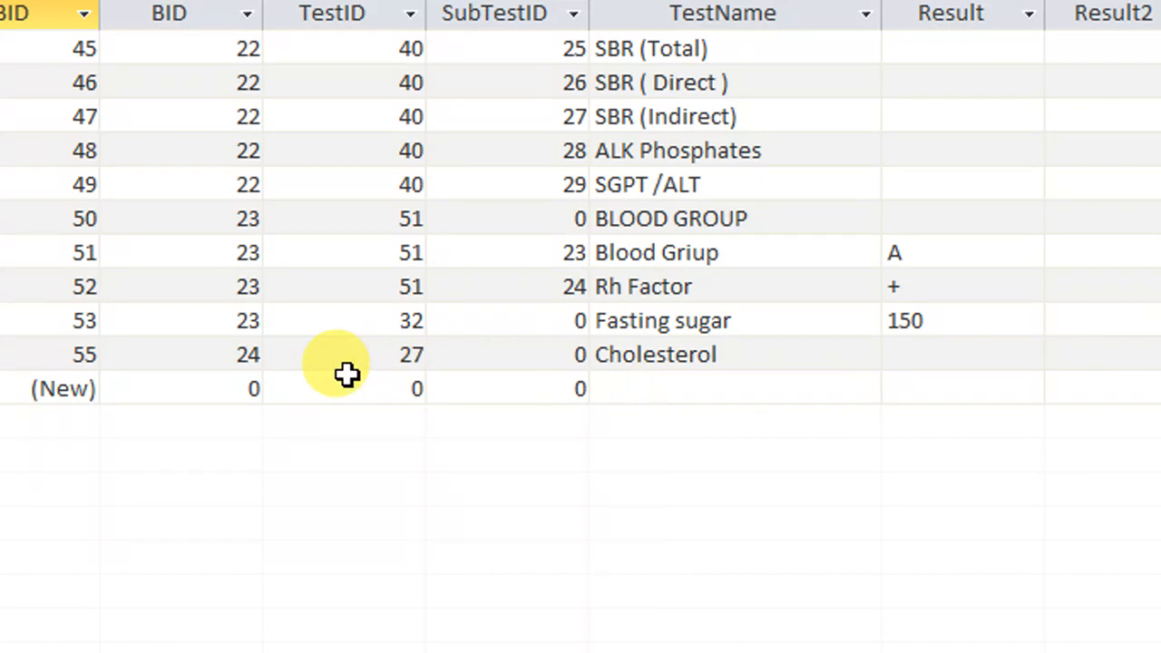
{"action": "left_click", "coordinate": [176, 355]}
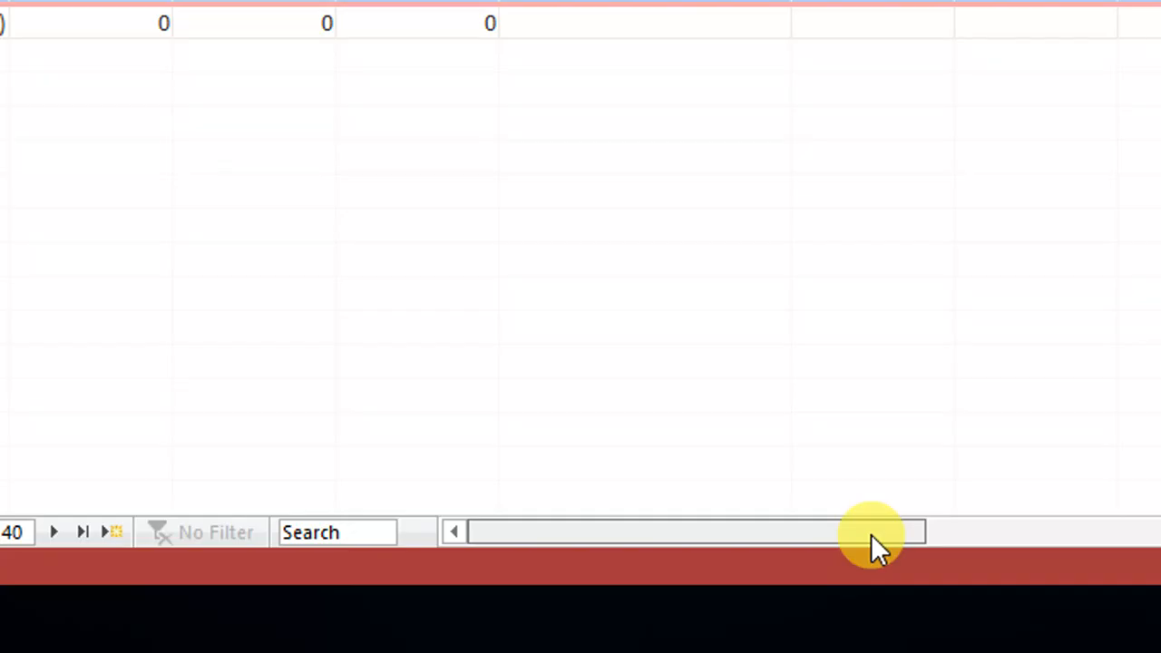
{"action": "left_click_drag", "start_coordinate": [870, 534], "coordinate": [665, 544]}
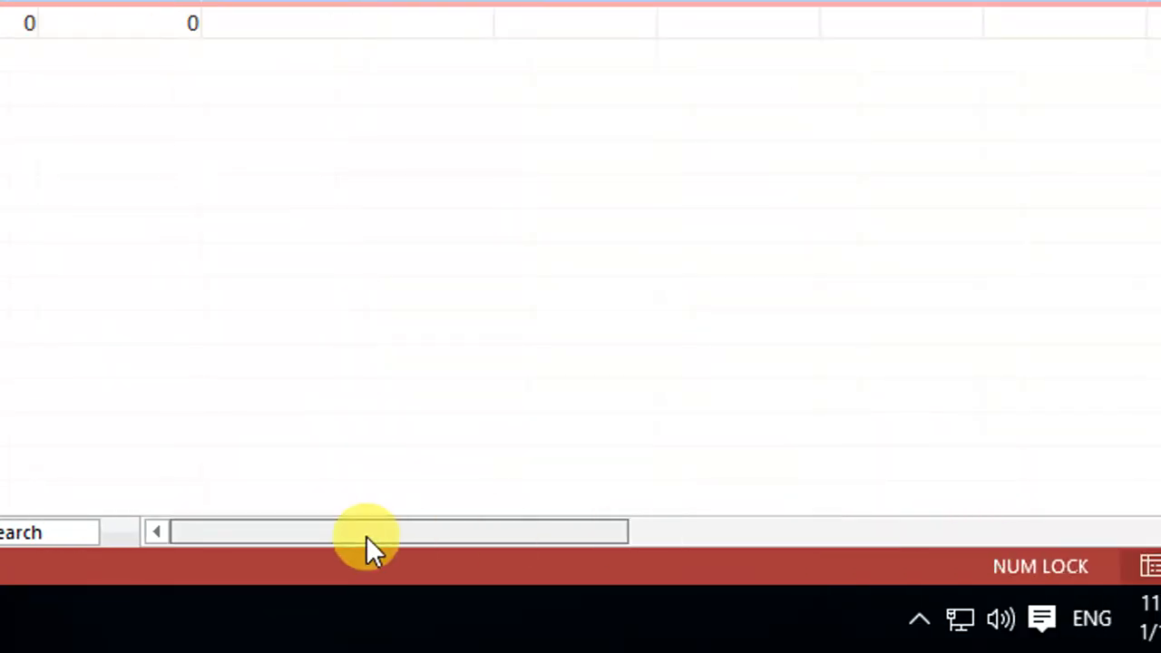
{"action": "scroll", "coordinate": [393, 99], "scroll_direction": "up", "scroll_amount": 10}
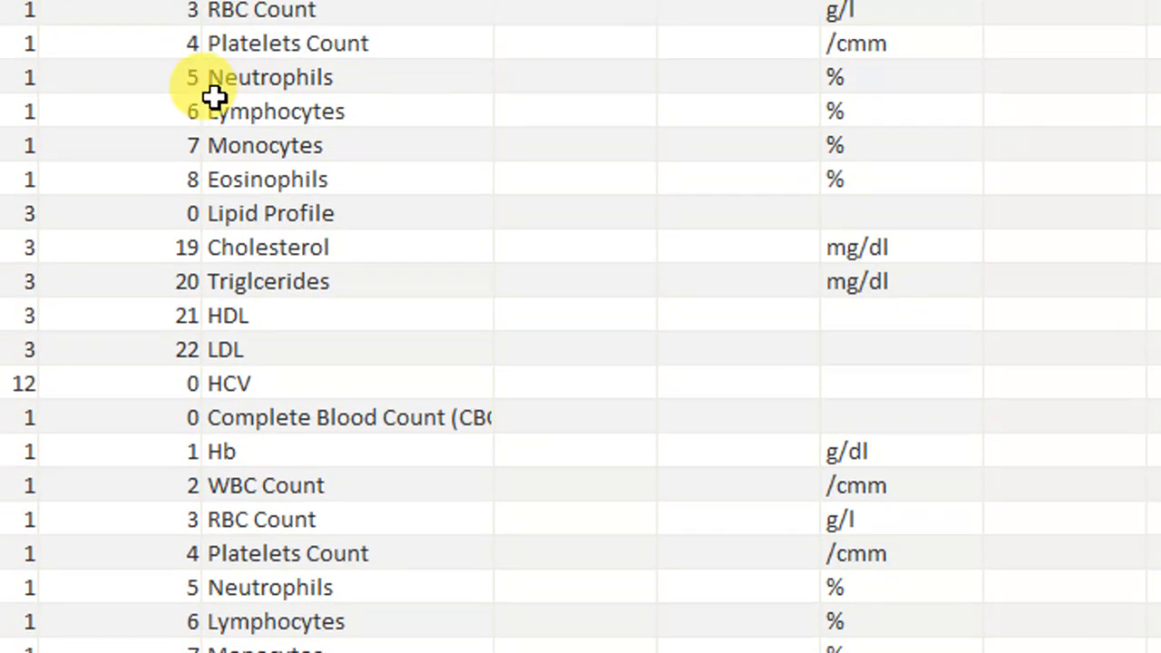
Return to the TempSubBillT table and close it, keeping PendSubBillT open.
{"action": "right_click", "coordinate": [178, 112]}
{"action": "left_click", "coordinate": [209, 130]}
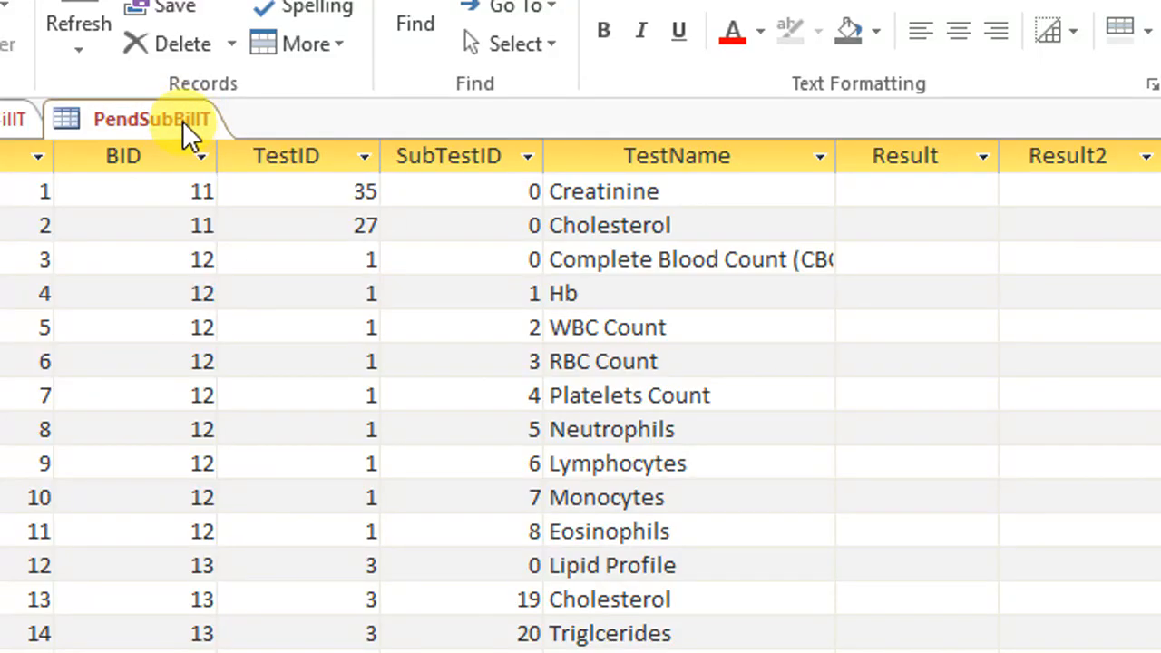
{"action": "left_click", "coordinate": [13, 119]}
{"action": "right_click", "coordinate": [14, 119]}
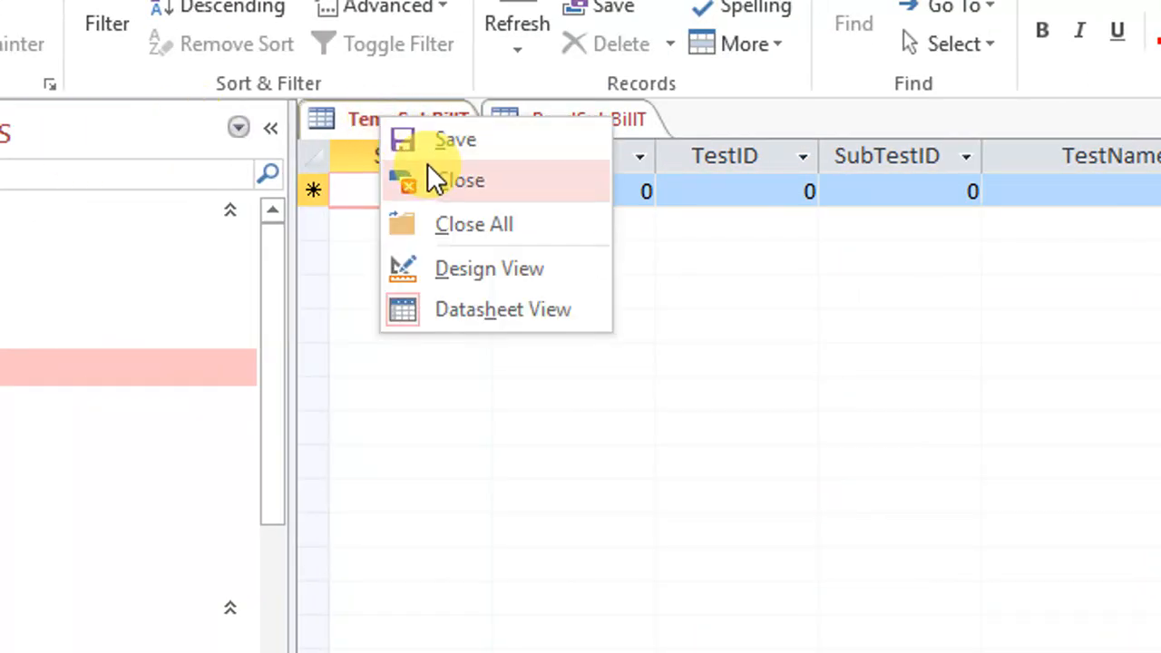
{"action": "left_click", "coordinate": [433, 179]}
Open the PtF form and load the third listed patient's pending Cholesterol test.
{"action": "scroll", "coordinate": [230, 467], "scroll_direction": "down", "scroll_amount": 6}
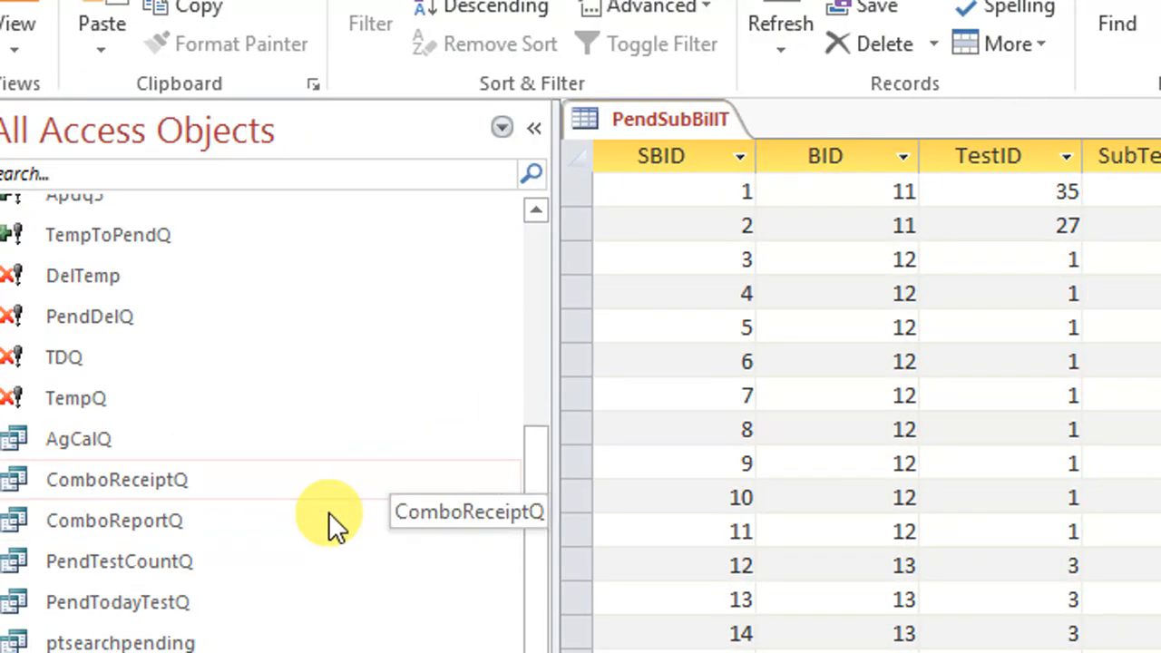
{"action": "scroll", "coordinate": [136, 589], "scroll_direction": "down", "scroll_amount": 5}
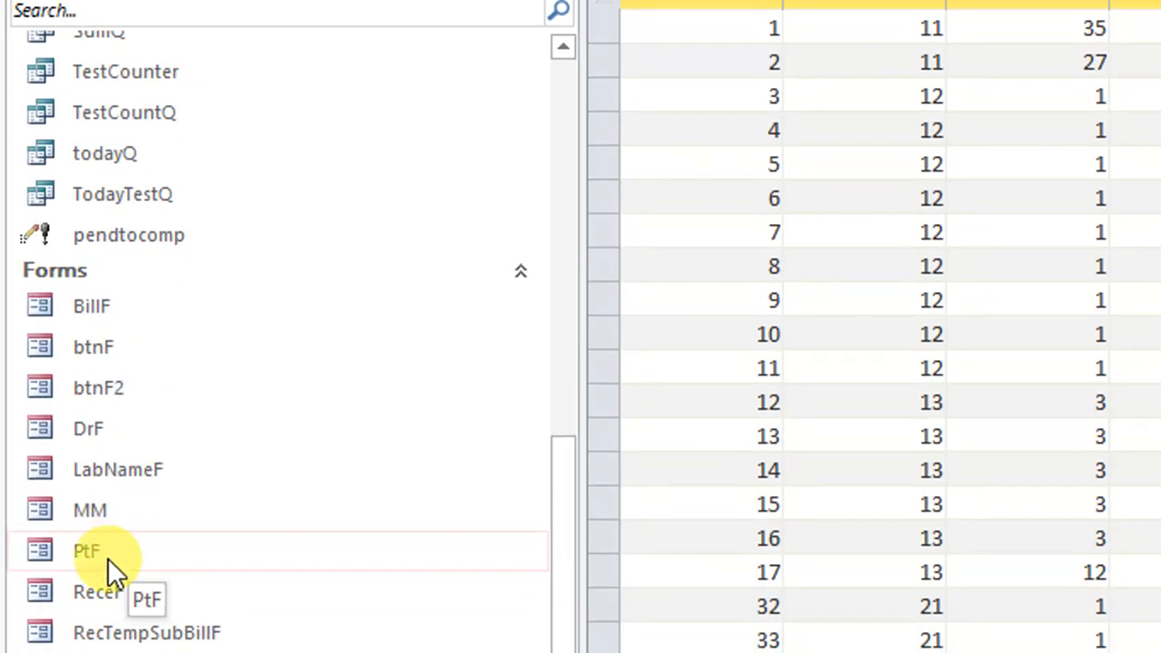
{"action": "double_click", "coordinate": [132, 556]}
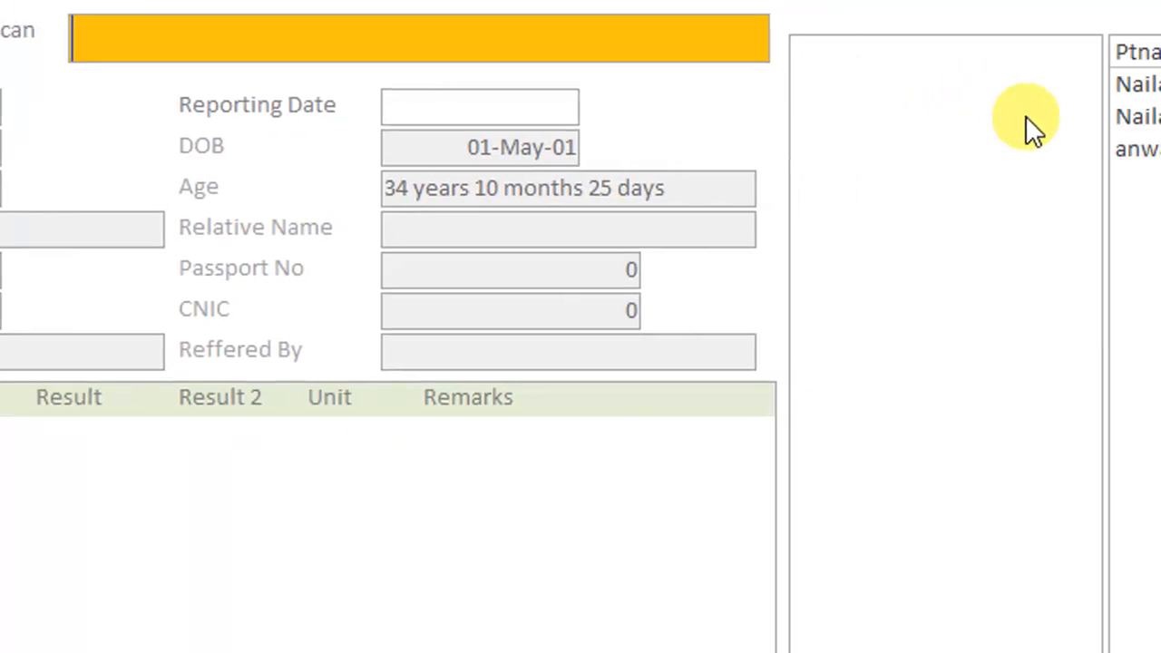
{"action": "left_click", "coordinate": [988, 148]}
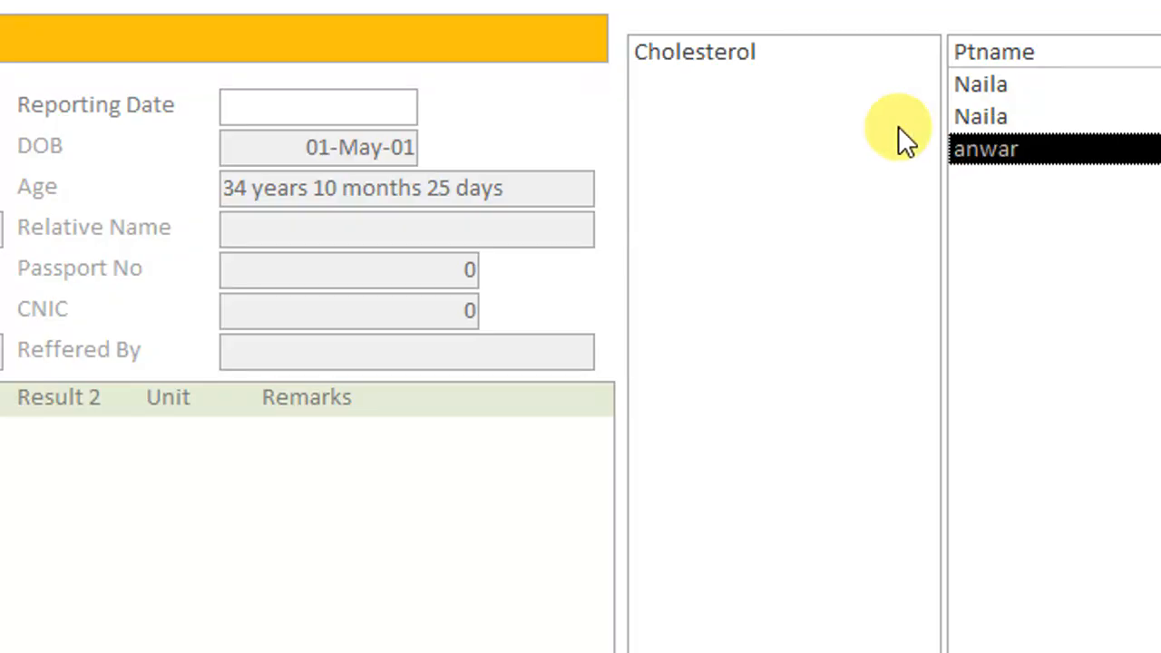
{"action": "left_click", "coordinate": [765, 54]}
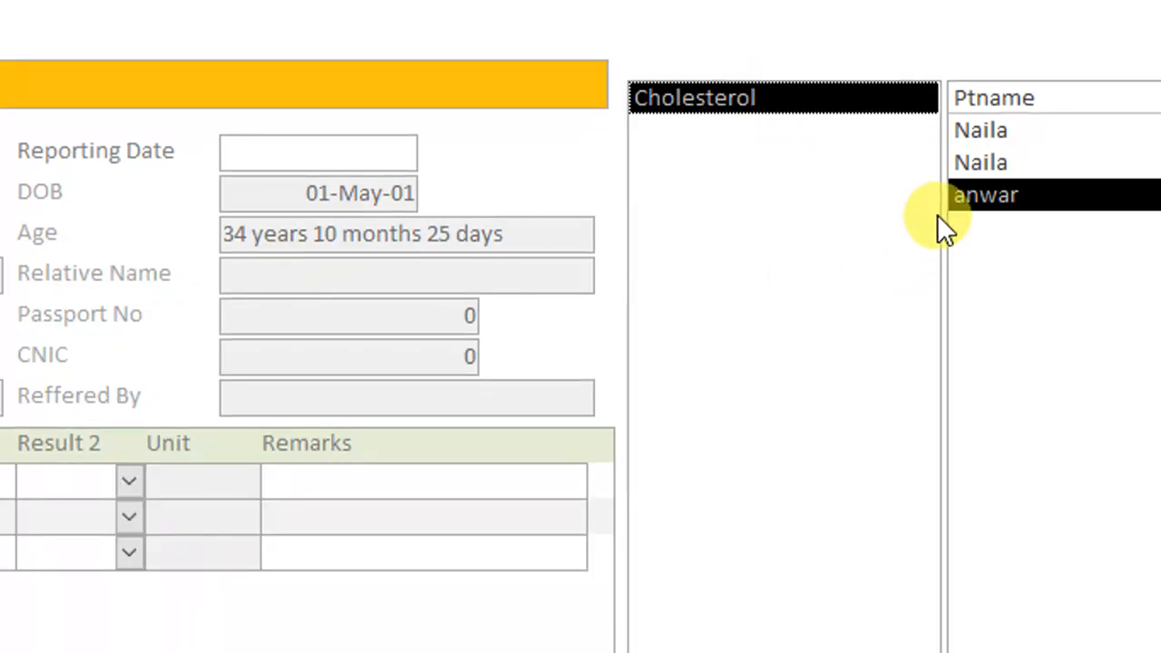
Compare the pending tests of the first two listed patients, then return to the third patient's tests.
{"action": "left_click", "coordinate": [966, 160]}
{"action": "left_click", "coordinate": [967, 163]}
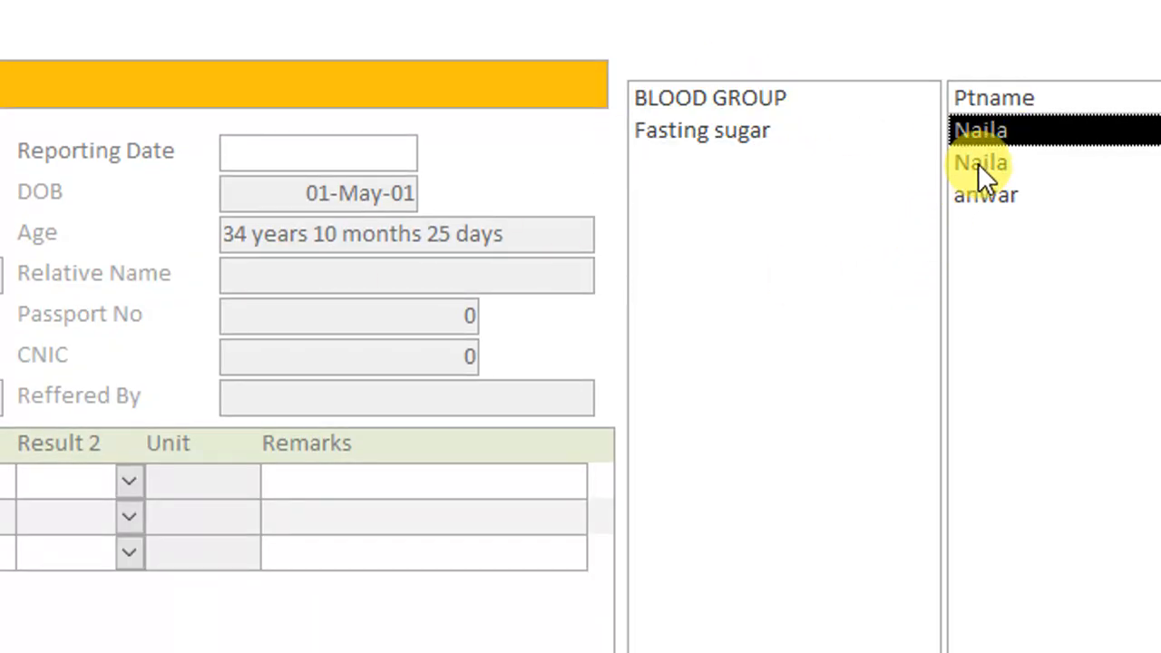
{"action": "left_click", "coordinate": [988, 121]}
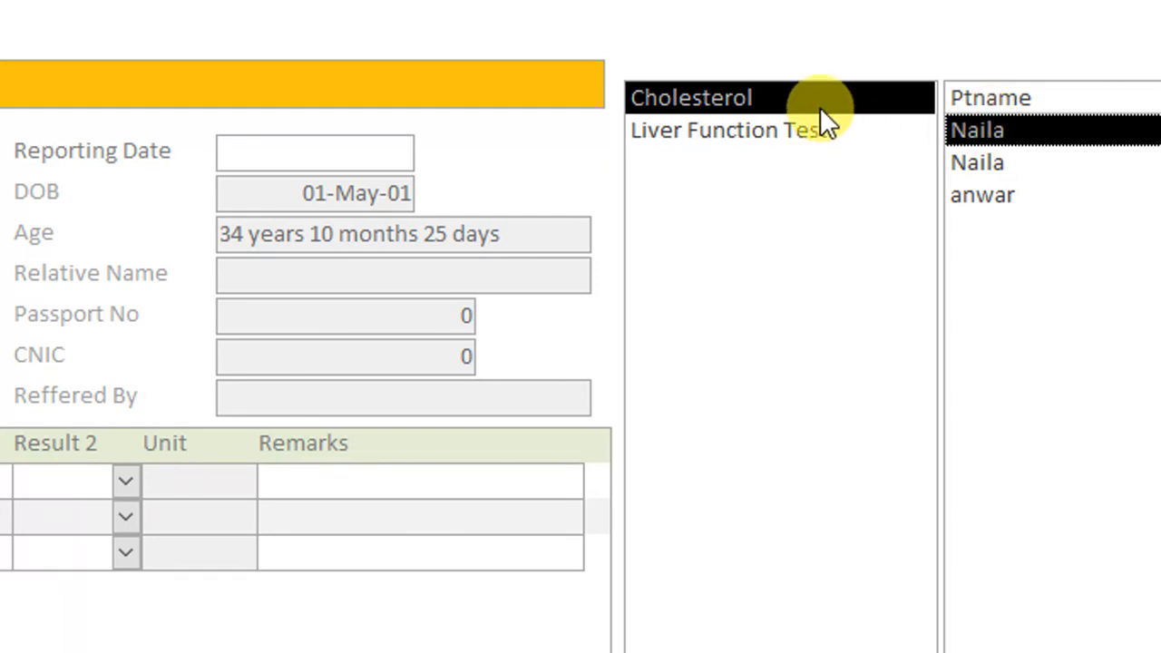
{"action": "left_click", "coordinate": [823, 106]}
{"action": "left_click", "coordinate": [976, 152]}
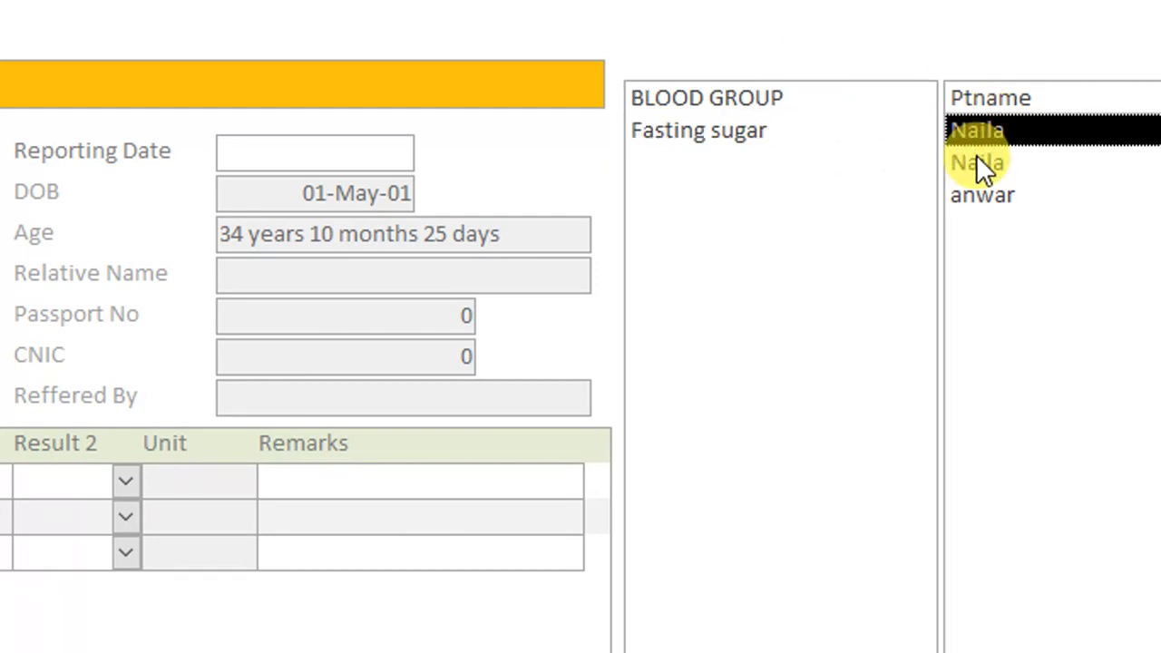
{"action": "left_click", "coordinate": [975, 156]}
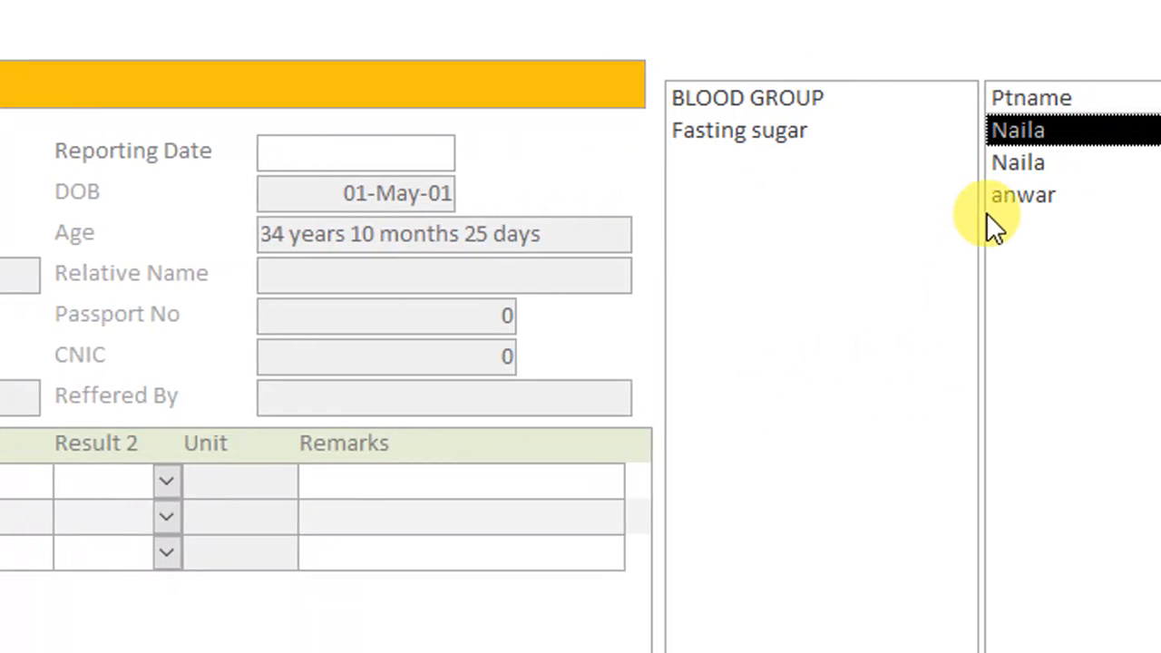
{"action": "left_click", "coordinate": [963, 198]}
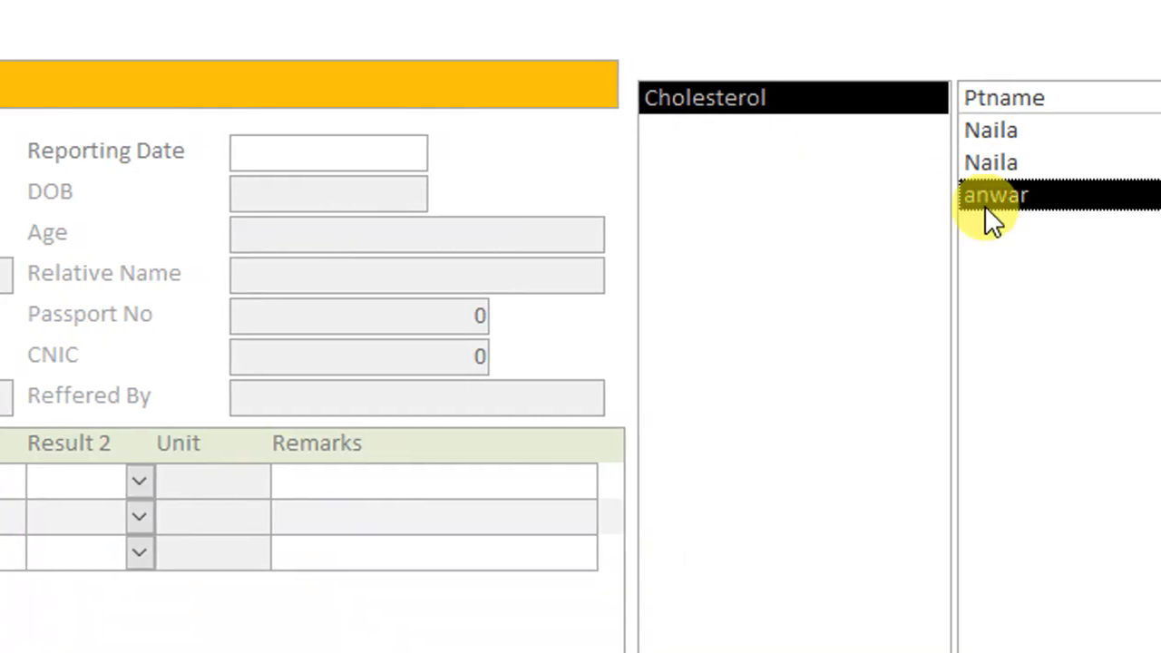
Switch PtF to Design view and open the TempSubBillF subform's record source in the Query Builder.
{"action": "right_click", "coordinate": [512, 197]}
{"action": "left_click", "coordinate": [623, 299]}
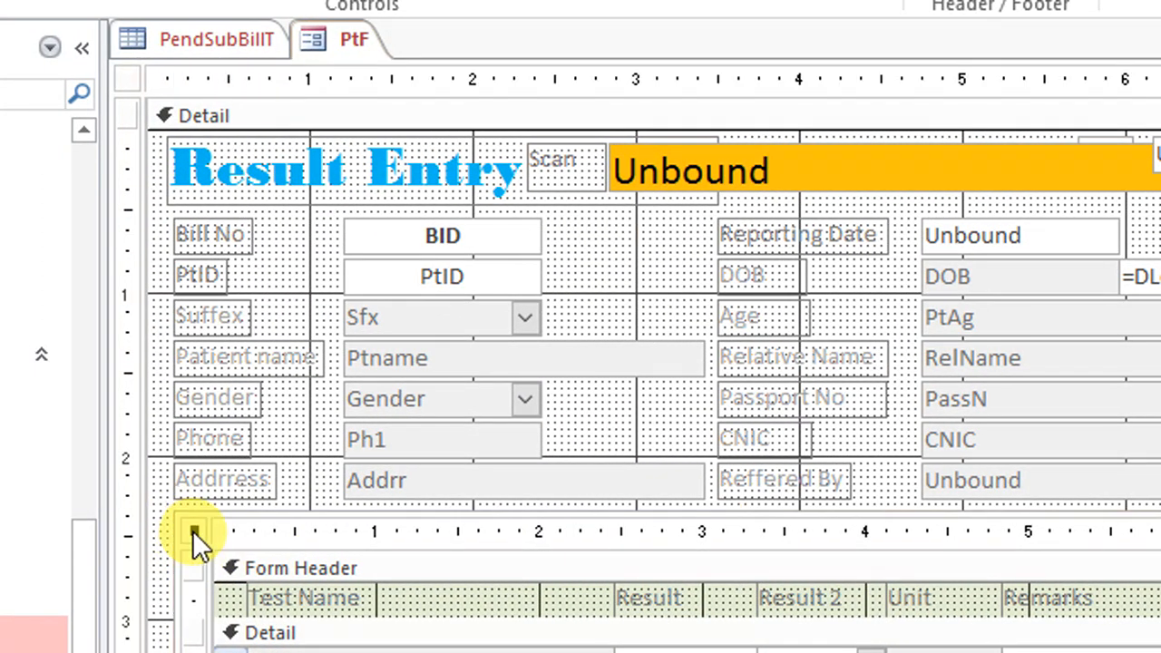
{"action": "right_click", "coordinate": [64, 564]}
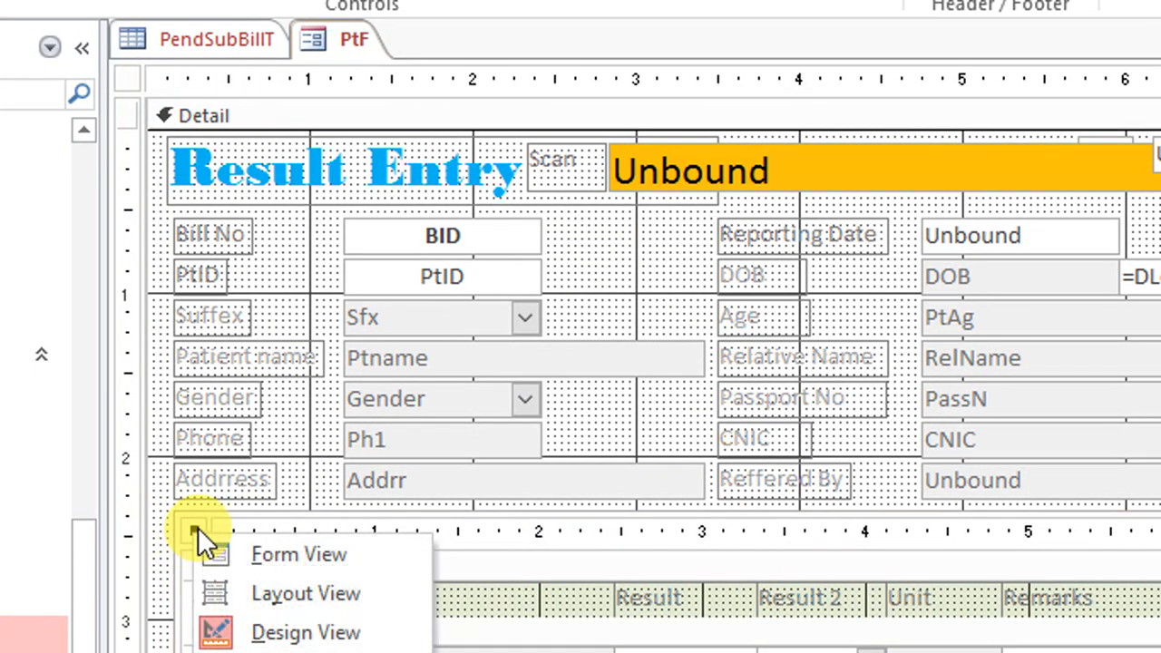
{"action": "left_click", "coordinate": [268, 548]}
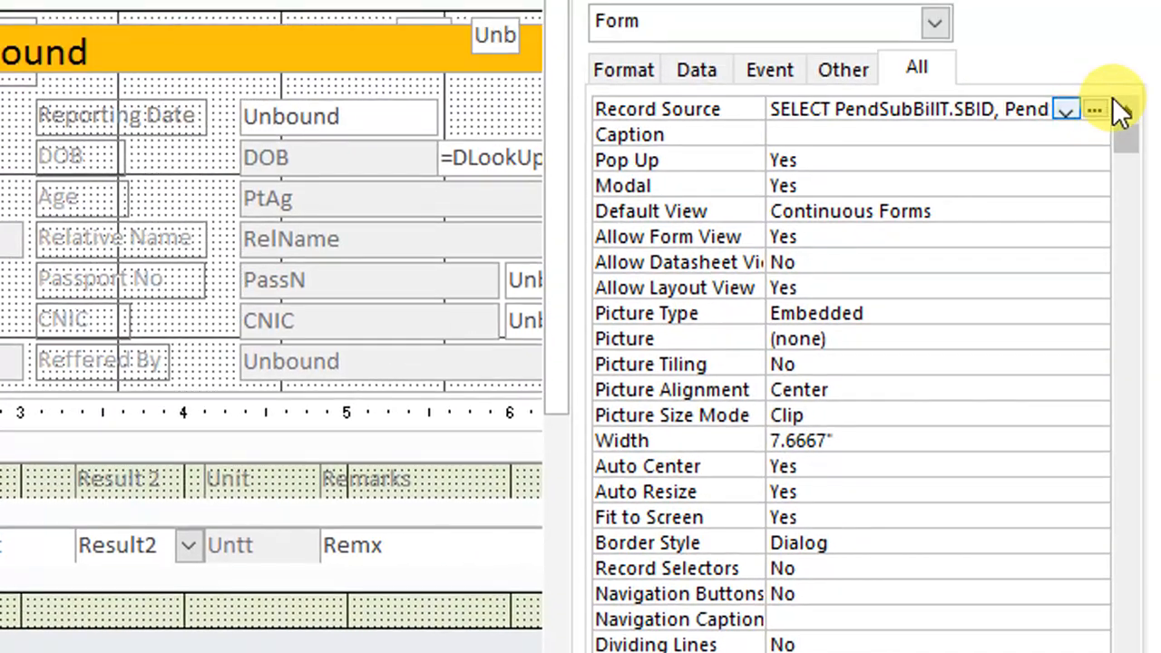
{"action": "left_click", "coordinate": [1095, 109]}
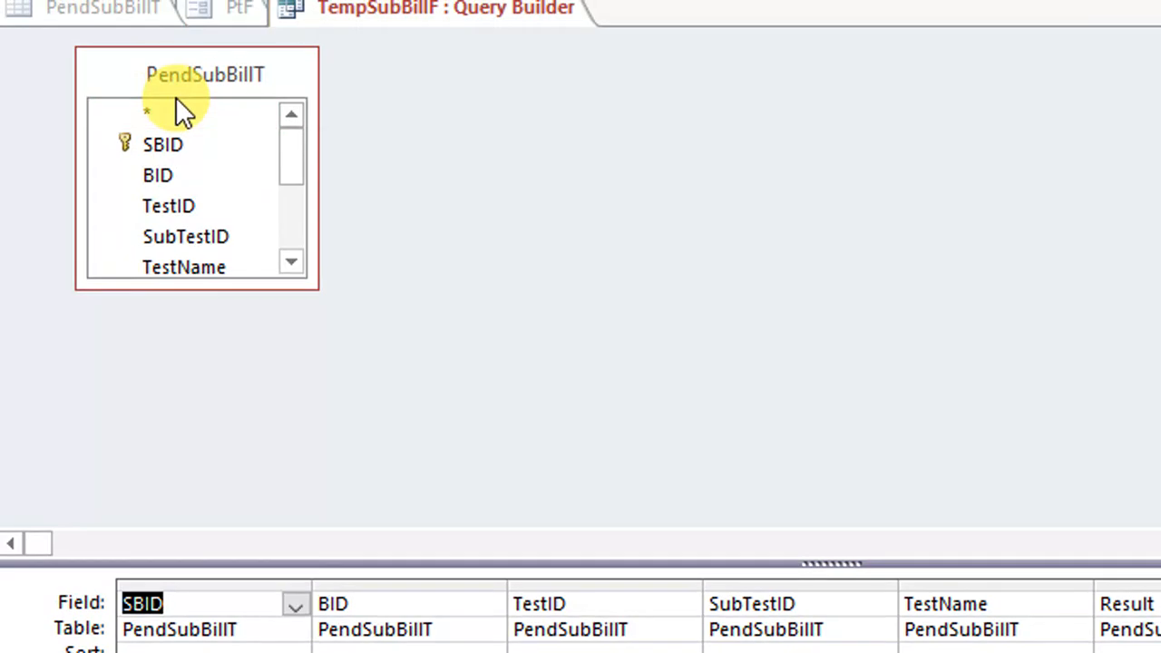
Widen the TestID column to read its criteria, check the record source query in Datasheet view, and close it.
{"action": "left_click_drag", "start_coordinate": [708, 588], "coordinate": [714, 589]}
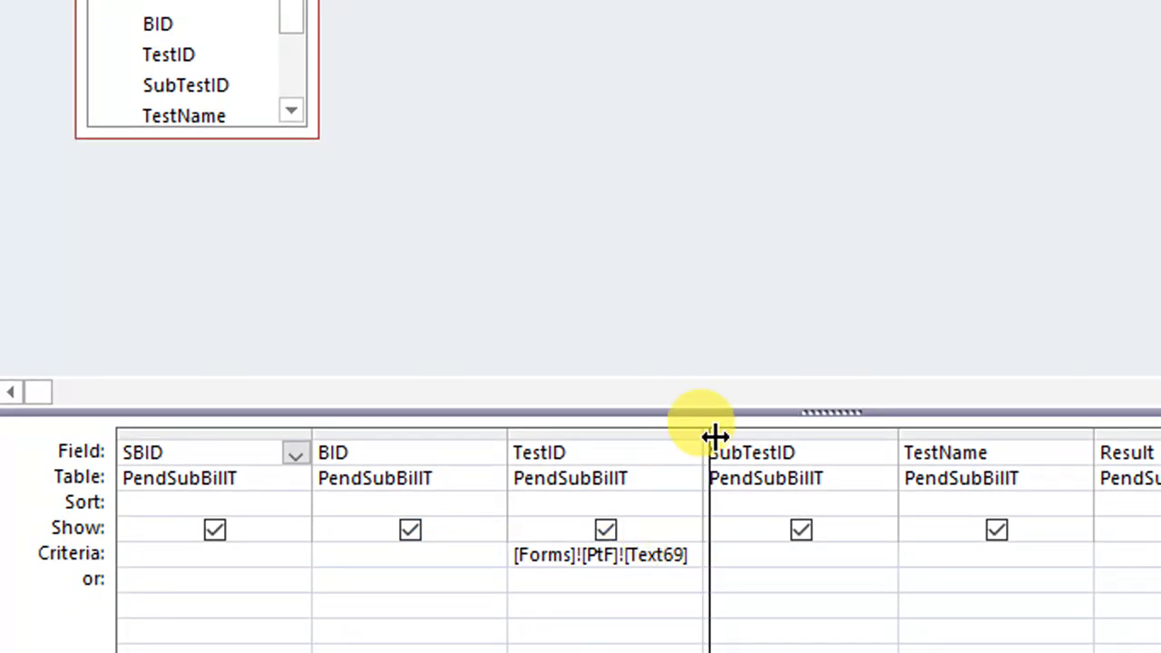
{"action": "left_click_drag", "start_coordinate": [714, 438], "coordinate": [868, 441]}
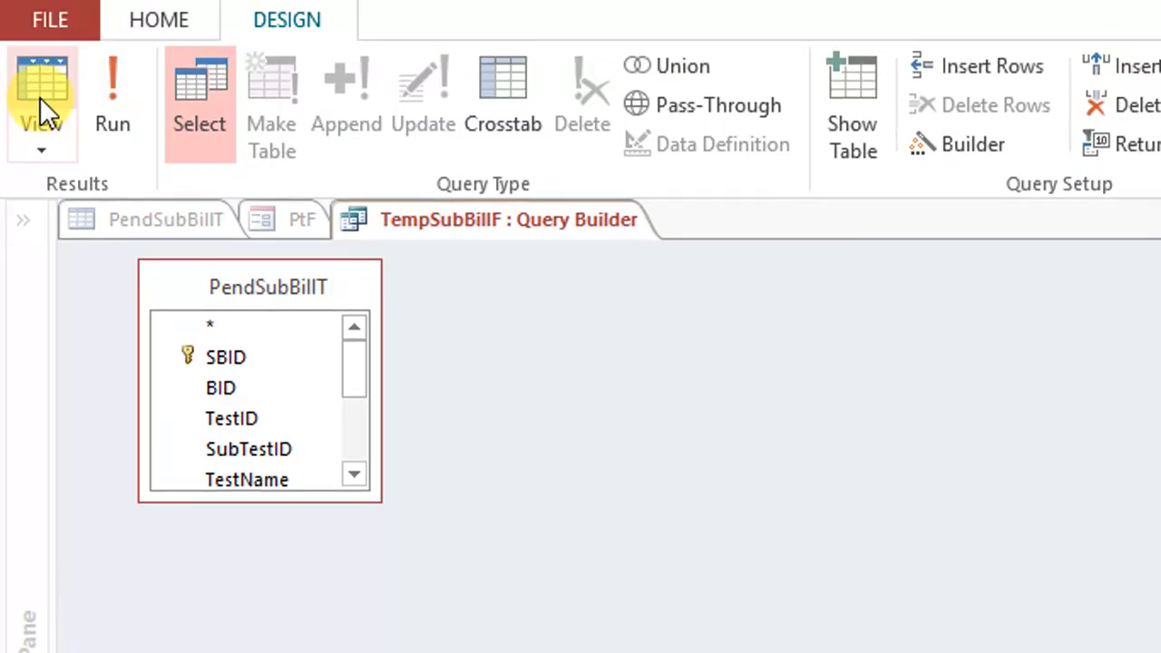
{"action": "left_click", "coordinate": [39, 97]}
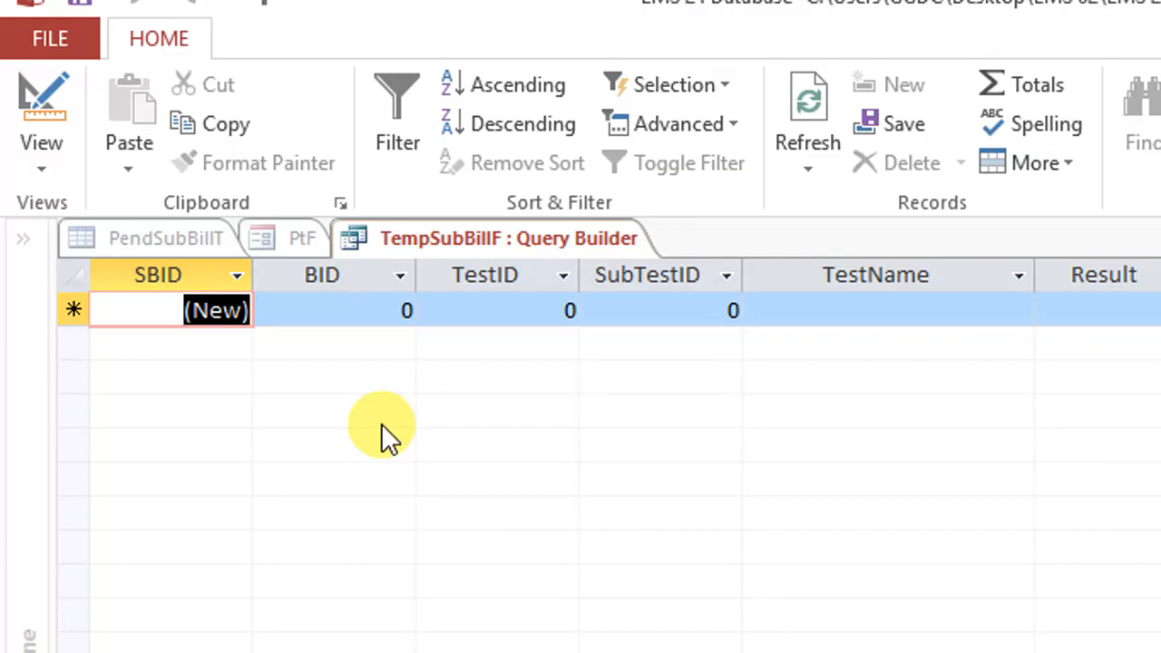
{"action": "right_click", "coordinate": [510, 235]}
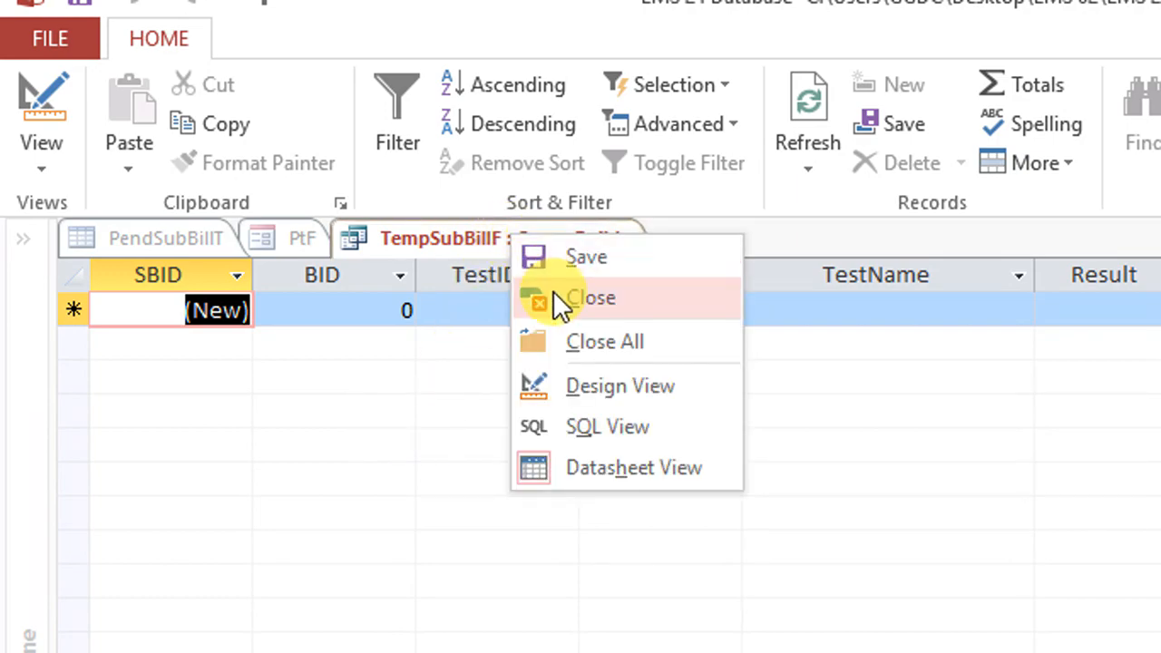
{"action": "left_click", "coordinate": [594, 300]}
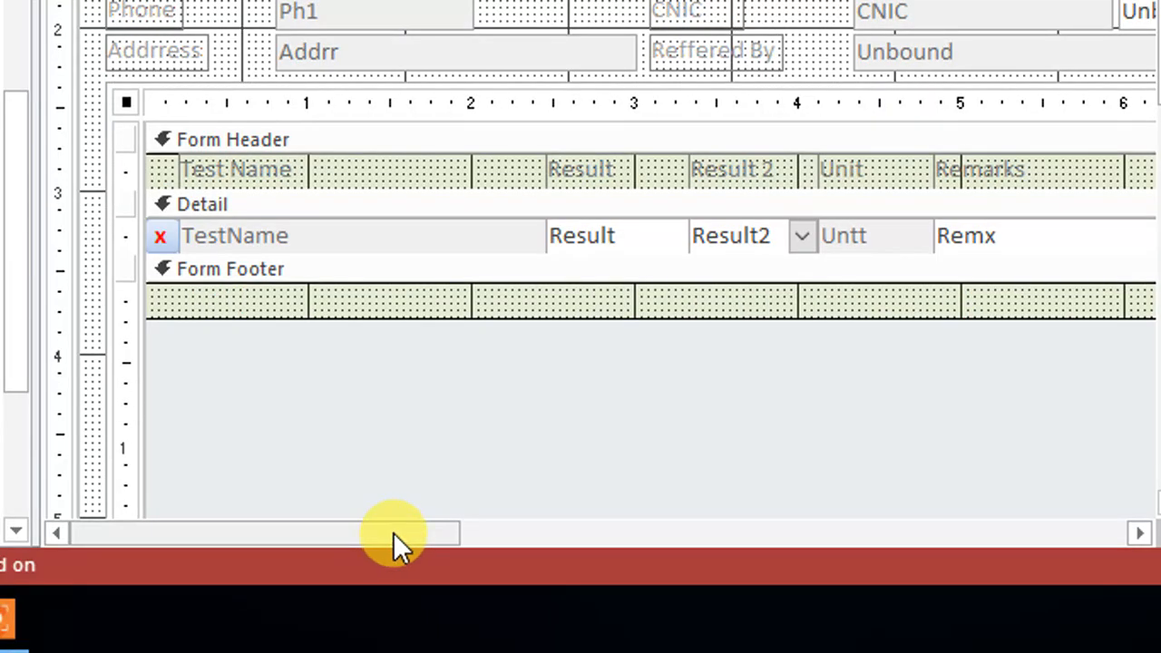
Move the small unbound text box hidden behind the orange Scan field to just below it and select it for inspection.
{"action": "left_click_drag", "start_coordinate": [396, 544], "coordinate": [674, 531]}
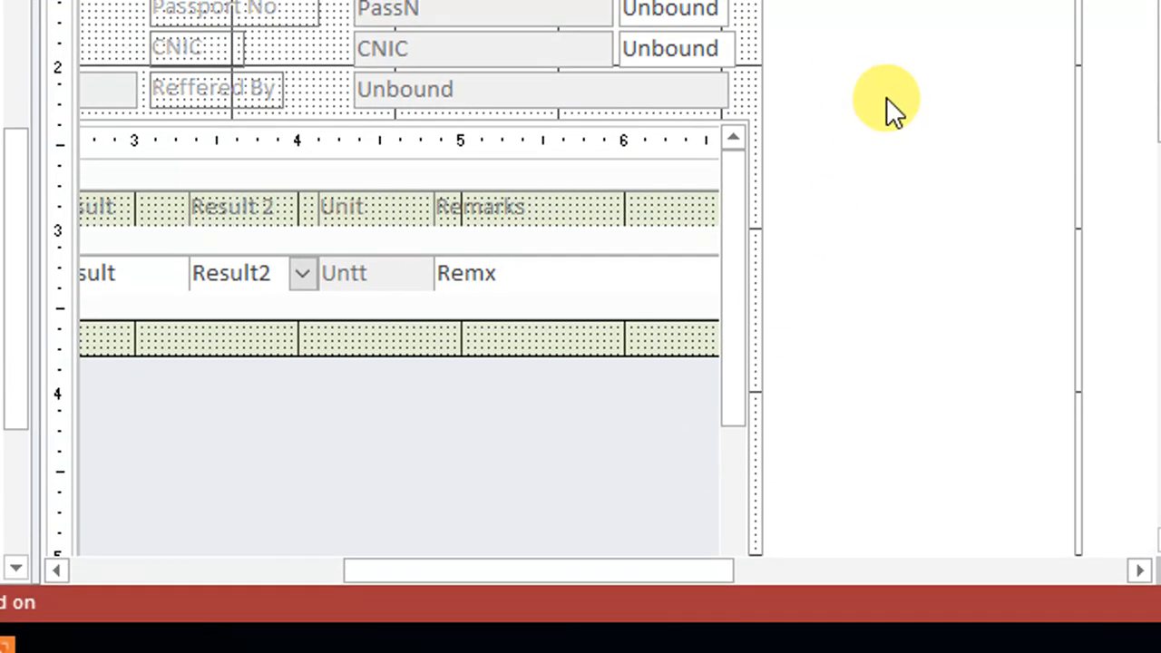
{"action": "left_click", "coordinate": [886, 60]}
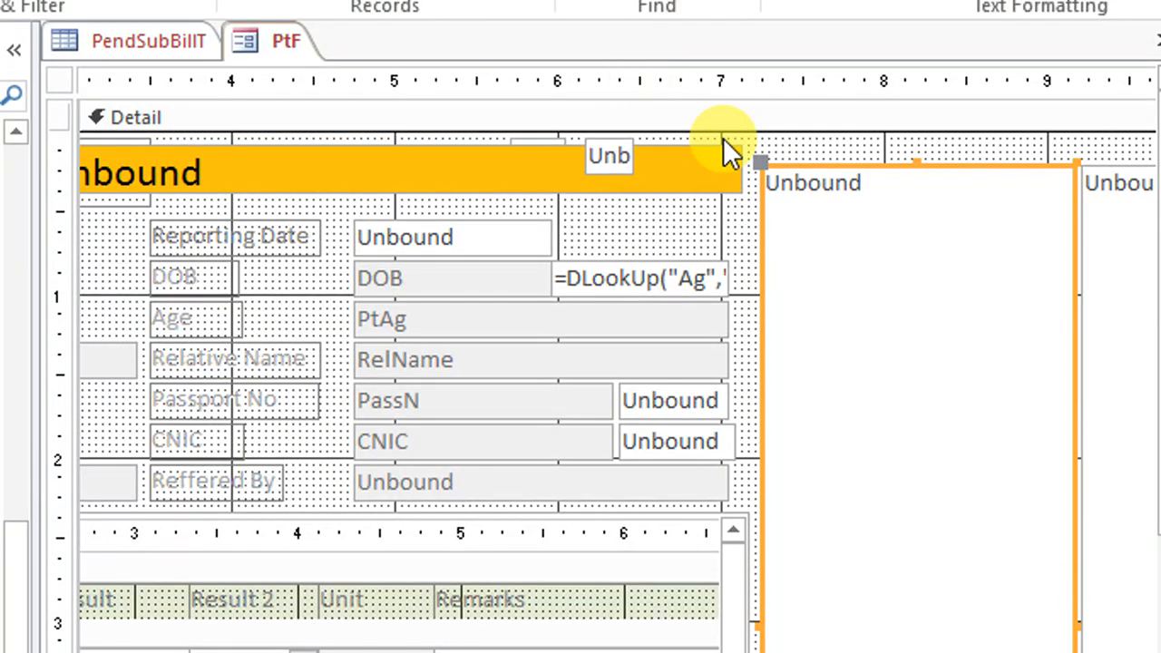
{"action": "left_click", "coordinate": [630, 163]}
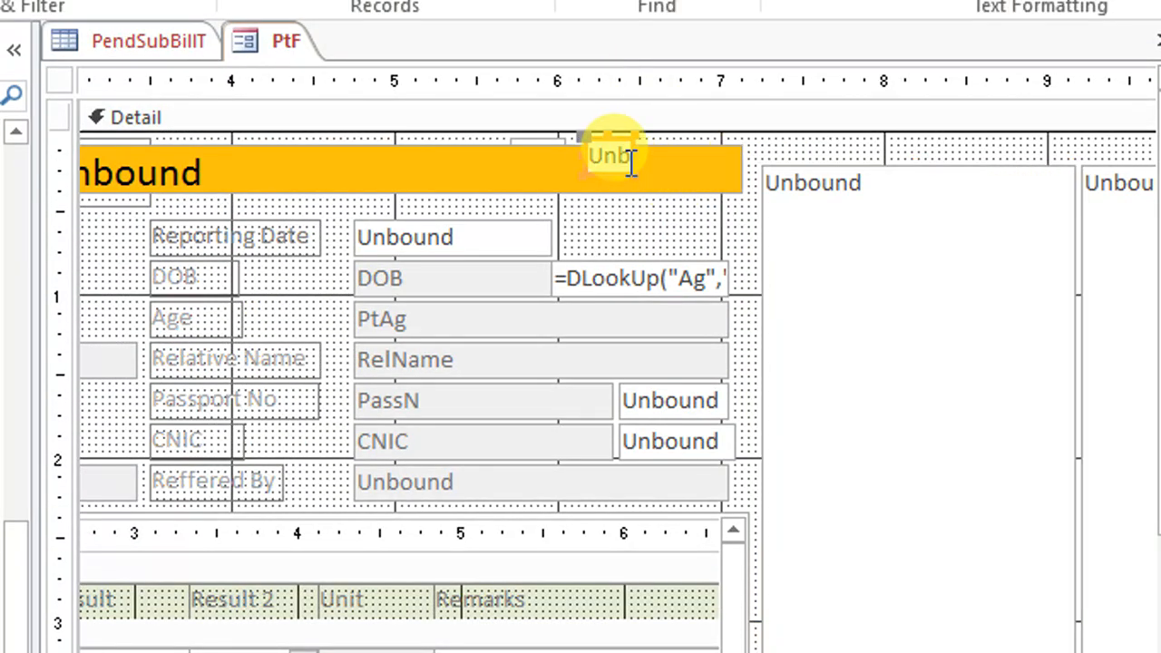
{"action": "left_click", "coordinate": [531, 136]}
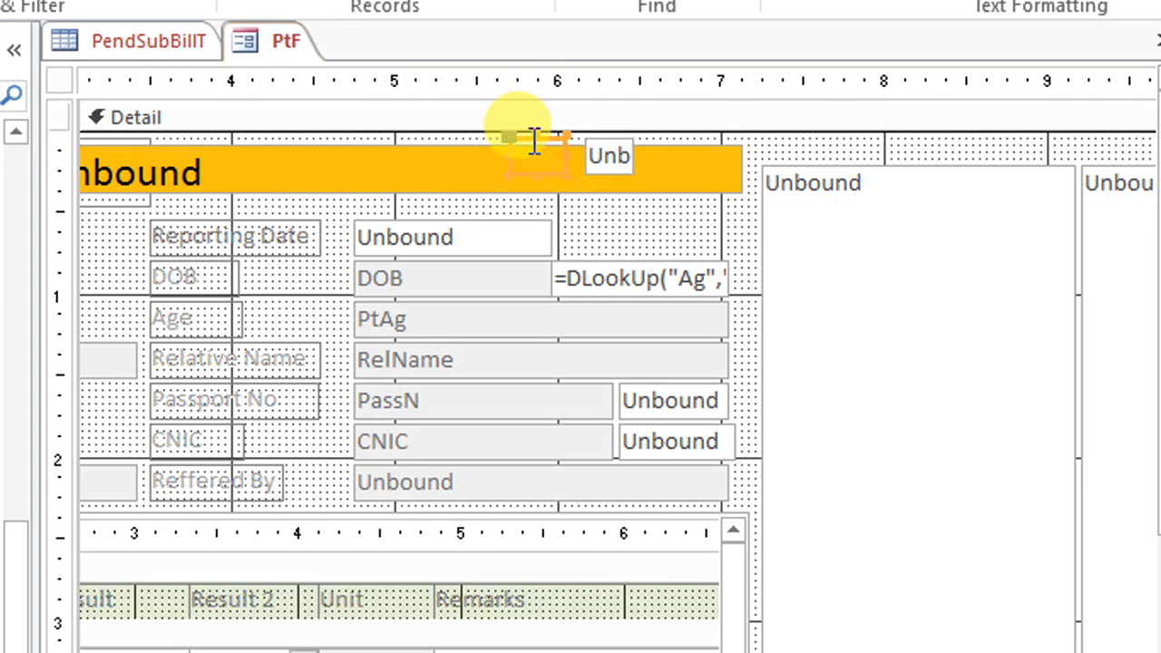
{"action": "left_click_drag", "start_coordinate": [536, 143], "coordinate": [598, 195]}
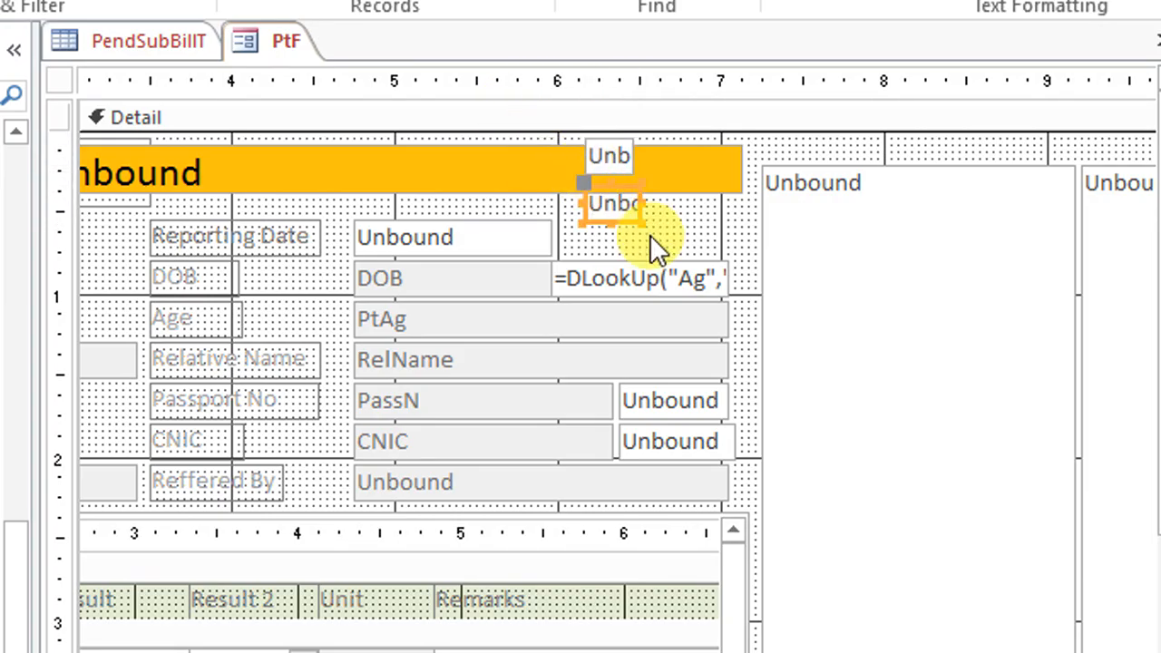
{"action": "left_click", "coordinate": [699, 230]}
{"action": "left_click", "coordinate": [622, 209]}
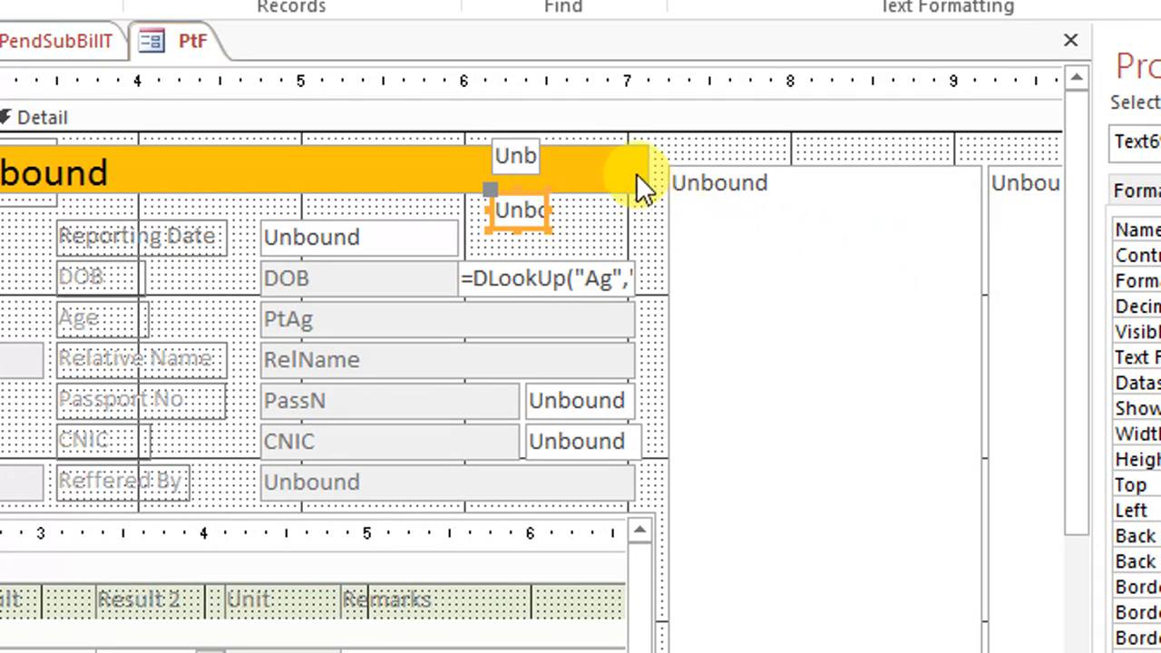
Set Visible to Yes for both small unbound text boxes near the Scan field and show PtF in Form view.
{"action": "left_click", "coordinate": [519, 156], "text": "shift"}
{"action": "double_click", "coordinate": [989, 305]}
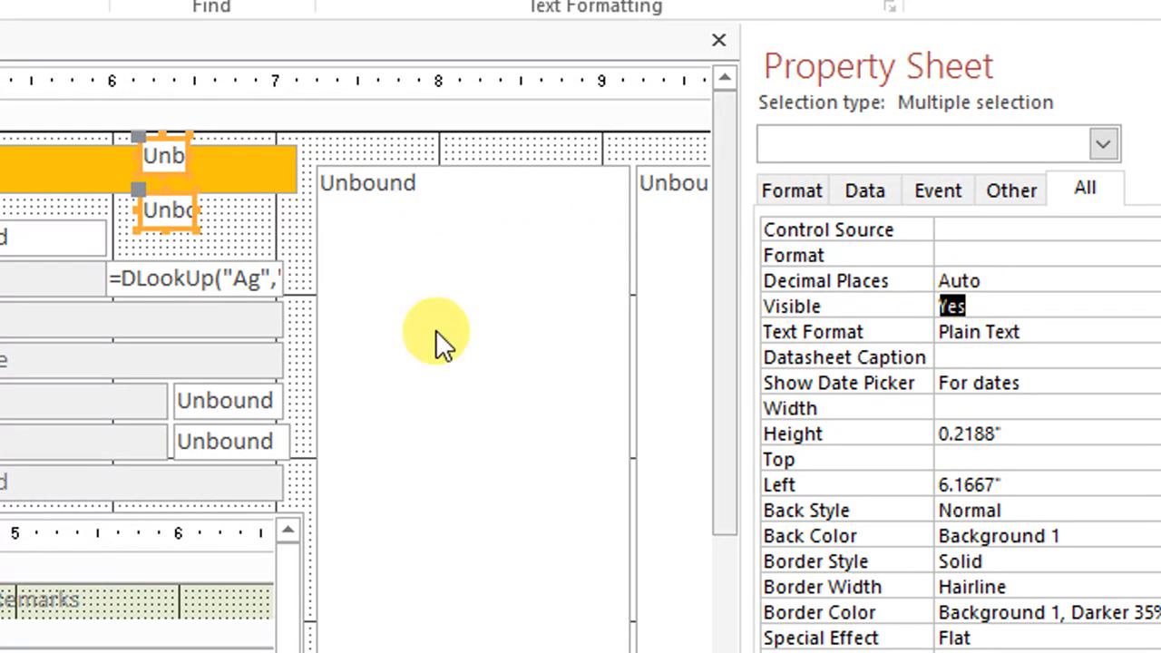
{"action": "left_click", "coordinate": [284, 240]}
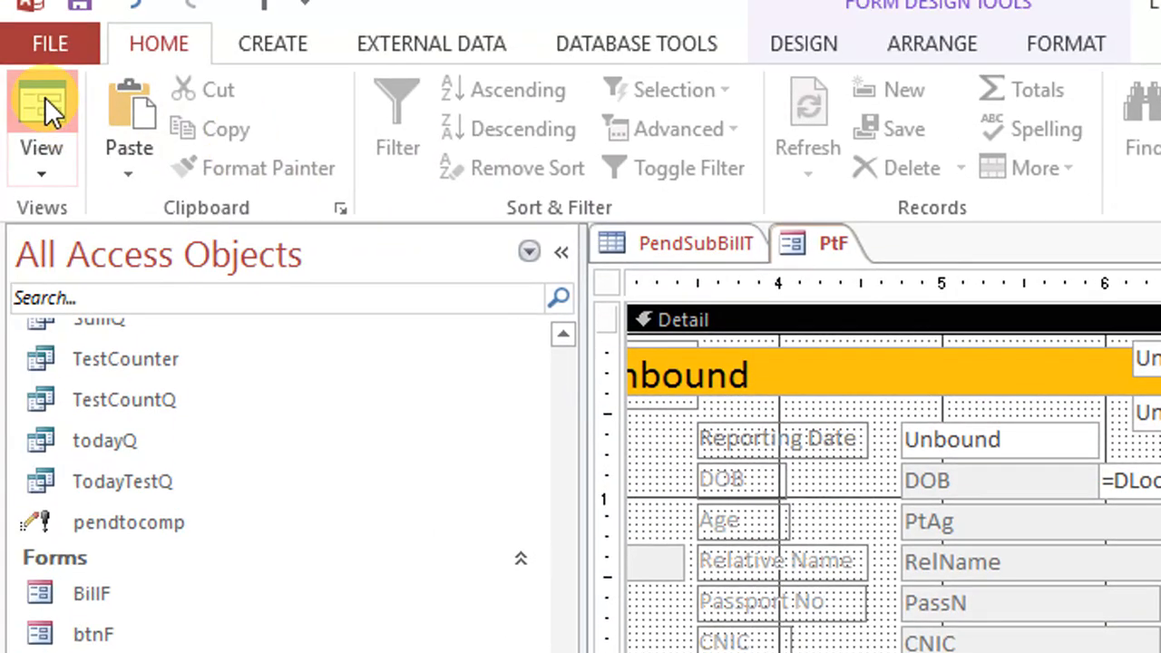
{"action": "left_click", "coordinate": [43, 100]}
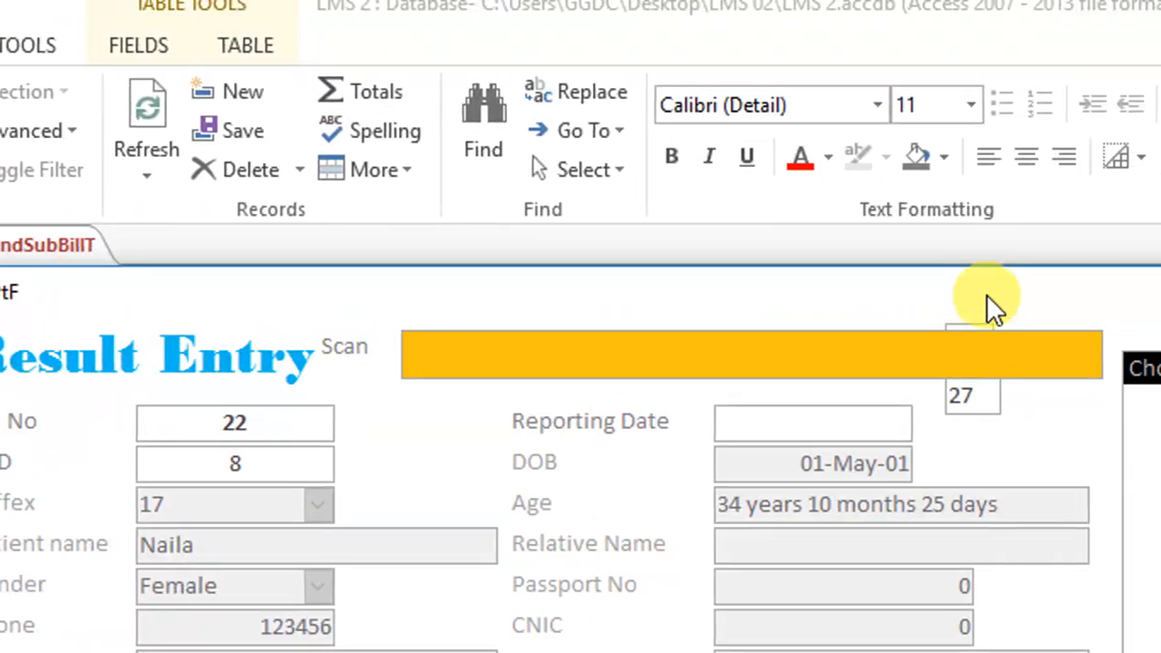
In Design view, move the upper small text box directly left of the lower one below Scan, and return to Form view.
{"action": "right_click", "coordinate": [1007, 409]}
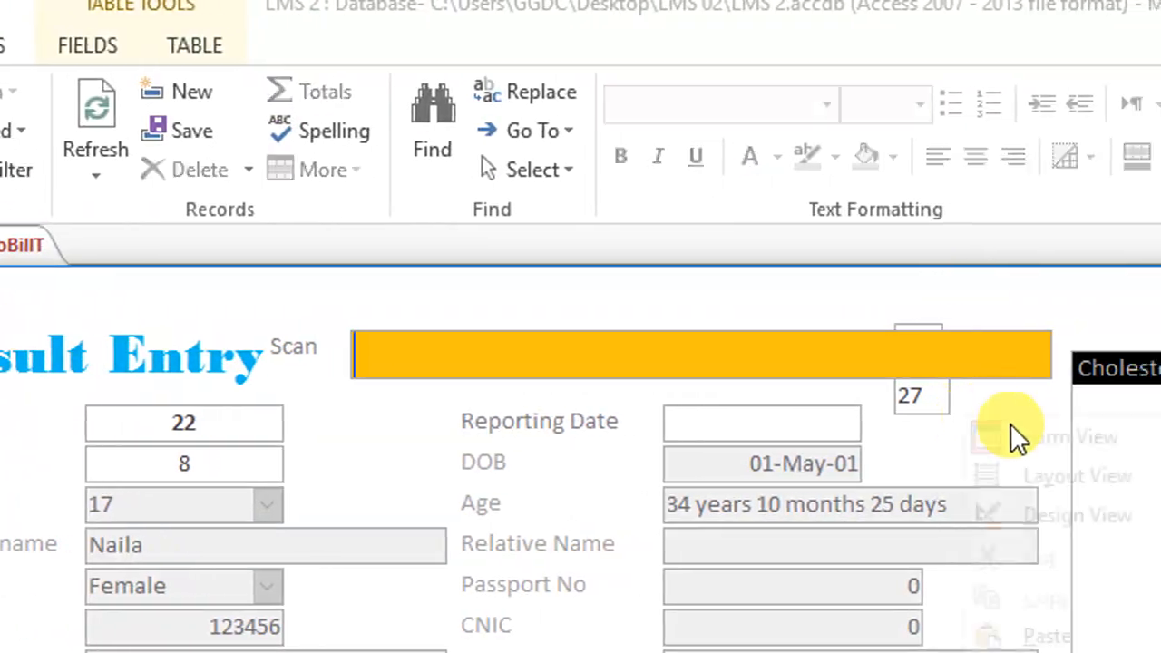
{"action": "left_click", "coordinate": [1071, 513]}
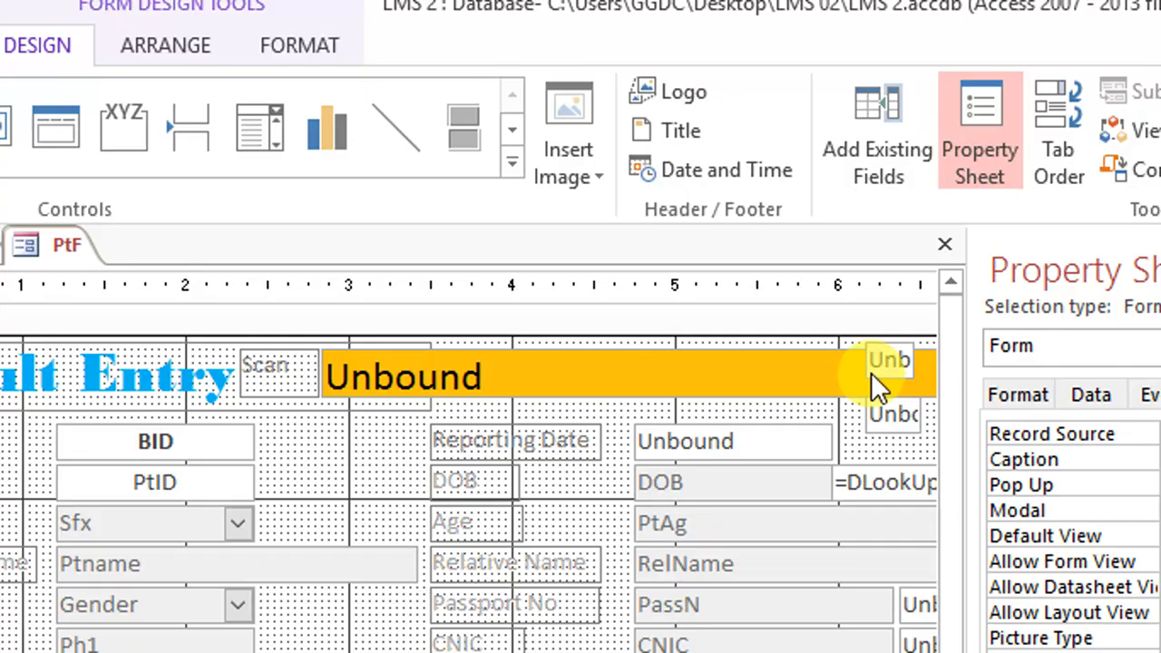
{"action": "left_click_drag", "start_coordinate": [883, 415], "coordinate": [835, 415]}
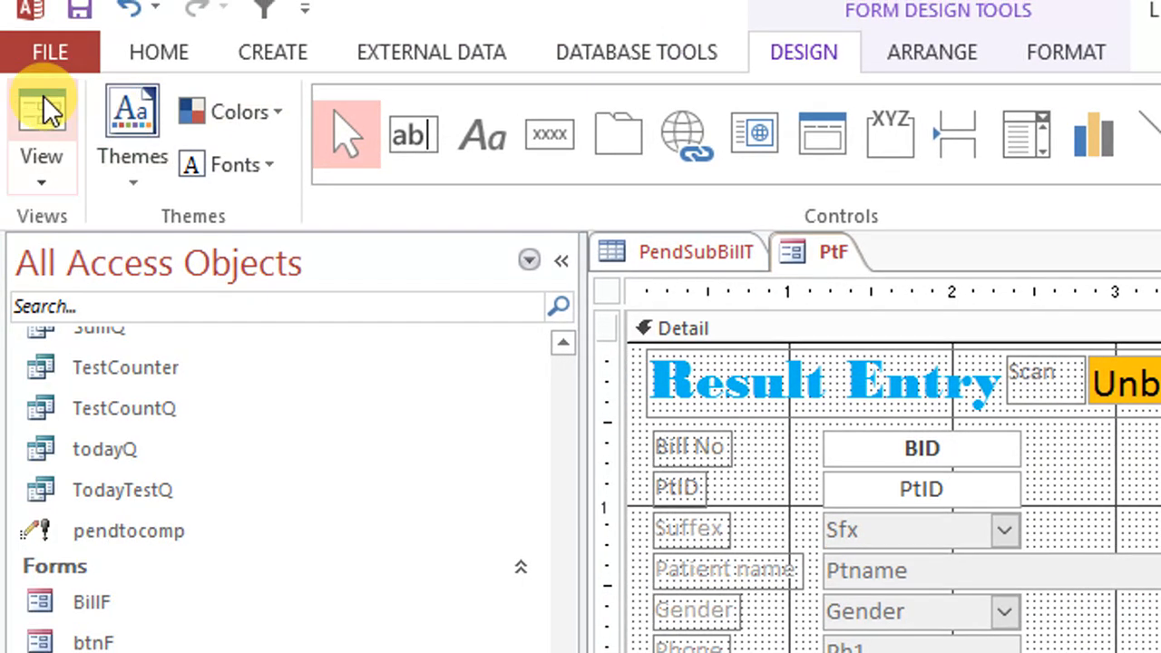
{"action": "left_click", "coordinate": [43, 108]}
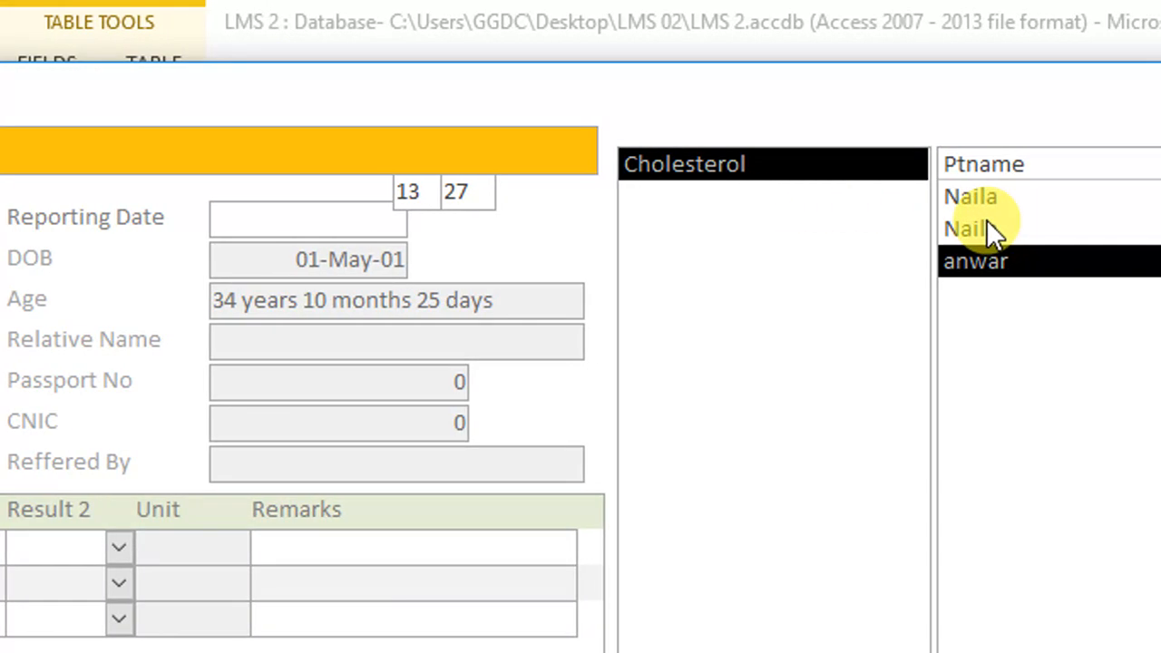
Select the second and first patients, switching the latter between Liver Function Test and Cholesterol to check the exposed text boxes.
{"action": "left_click", "coordinate": [1017, 230]}
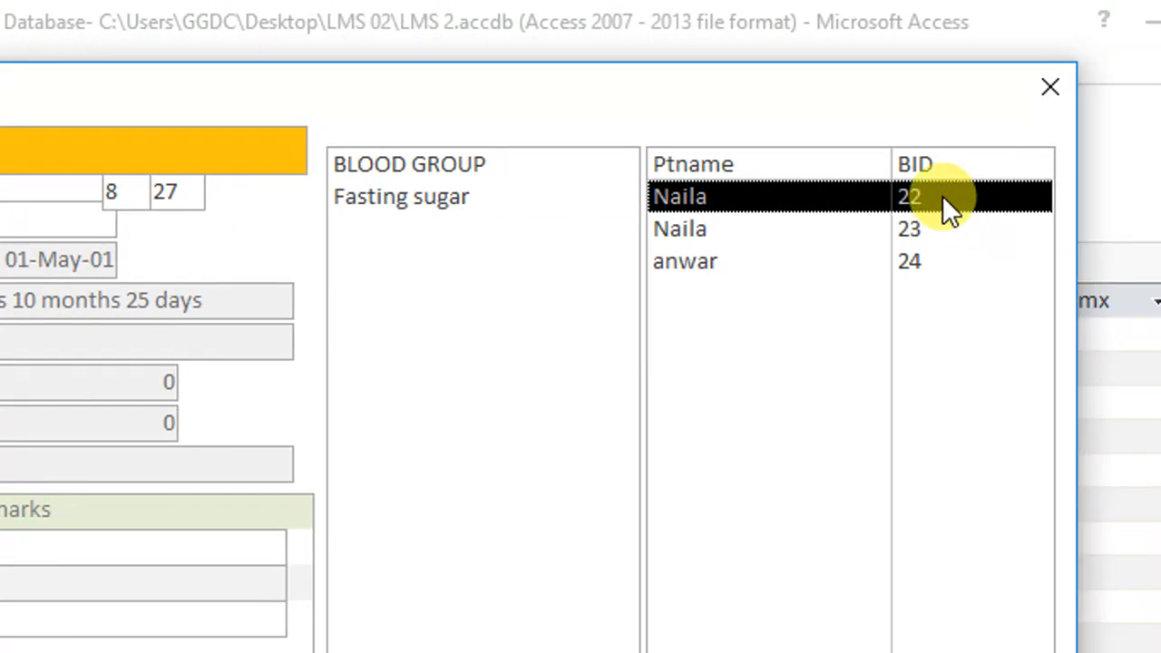
{"action": "left_click", "coordinate": [942, 195]}
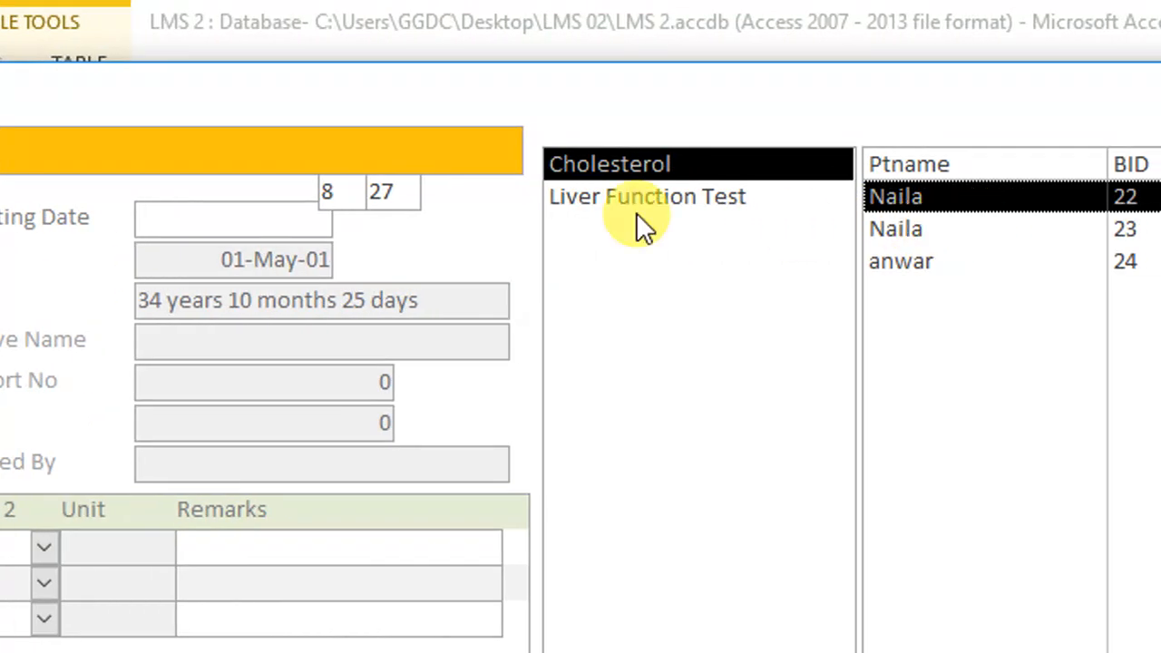
{"action": "left_click", "coordinate": [632, 198]}
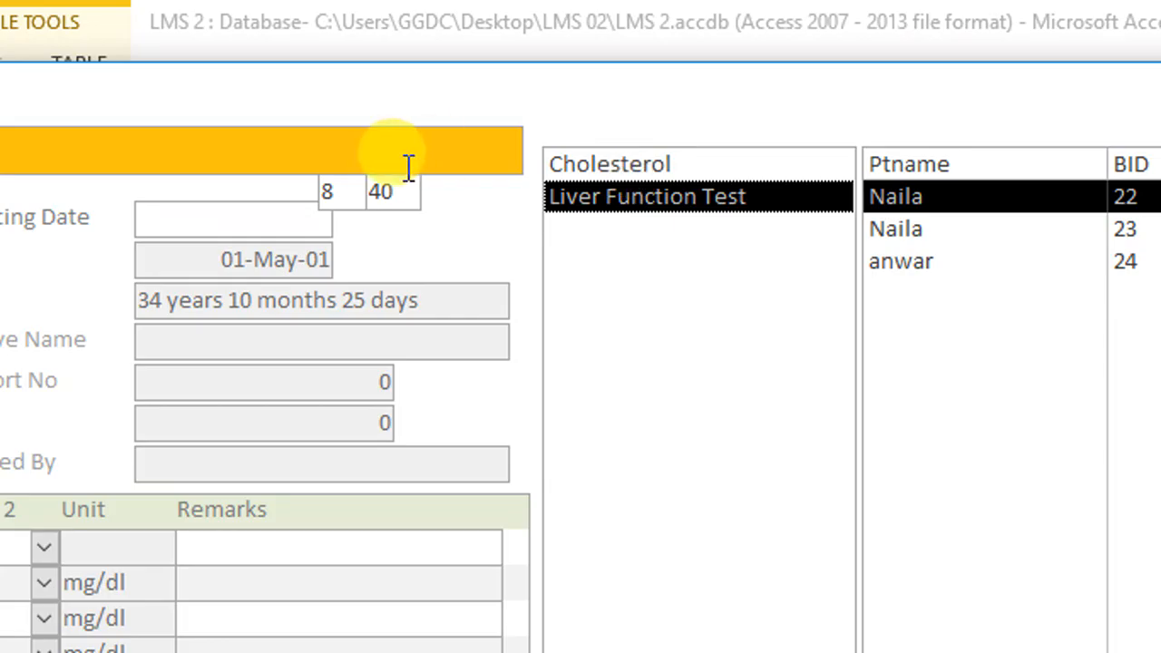
{"action": "left_click_drag", "start_coordinate": [402, 189], "coordinate": [345, 188]}
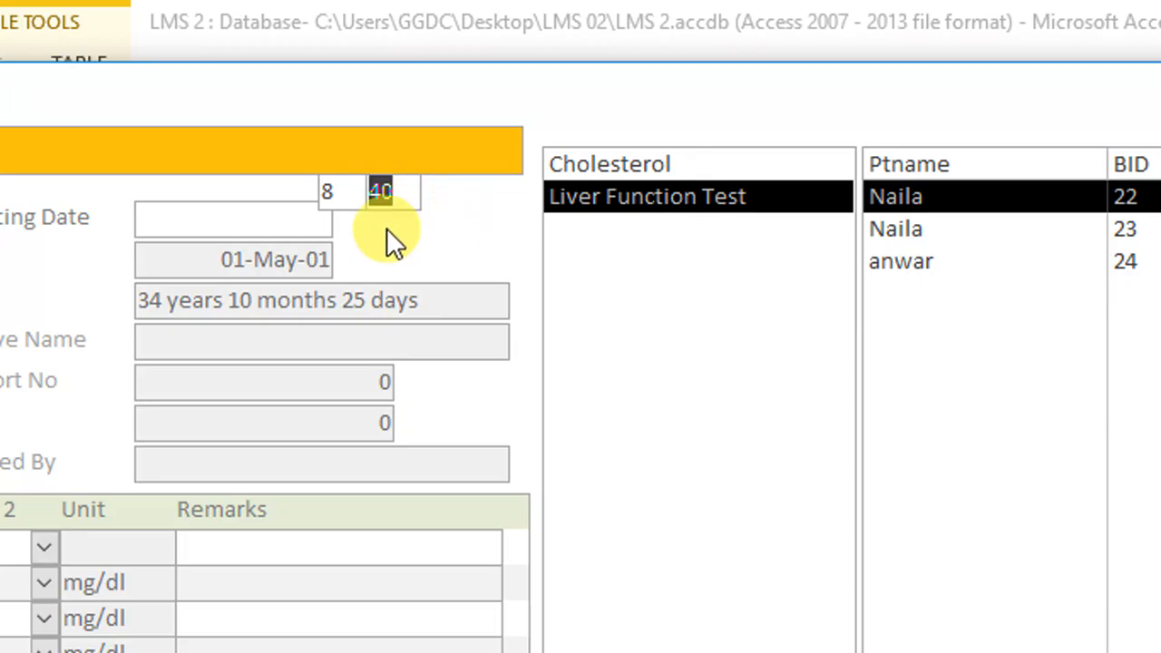
{"action": "left_click", "coordinate": [704, 175]}
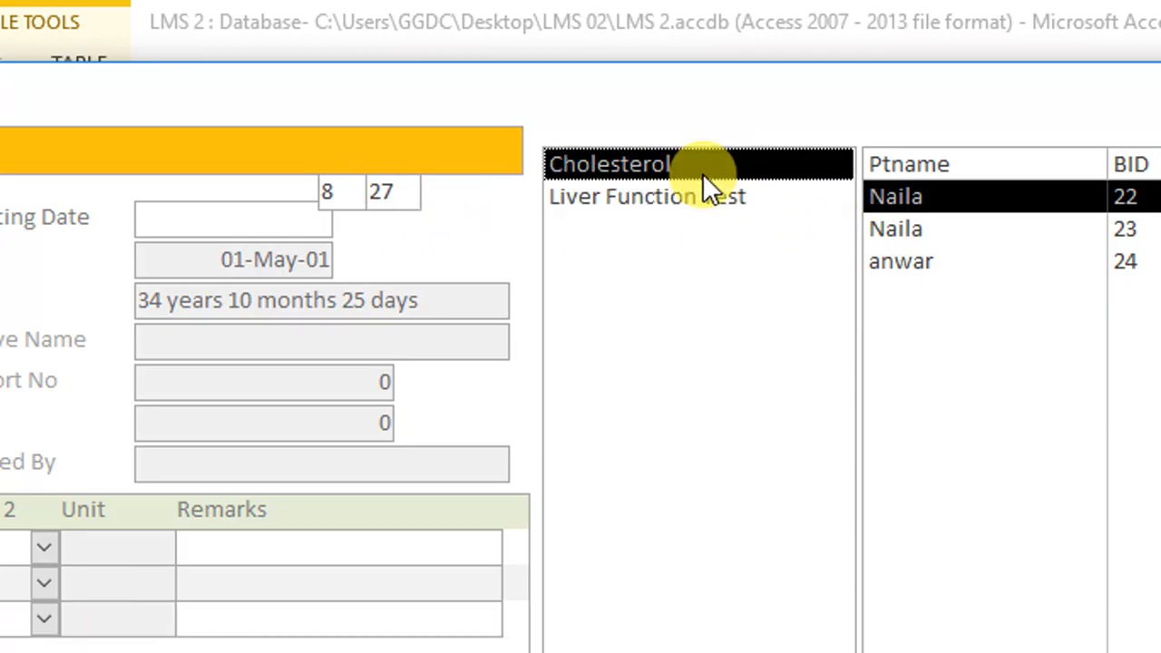
In Design view, set Visible to No for the Text61 text box and switch PtF back to Form view.
{"action": "right_click", "coordinate": [414, 263]}
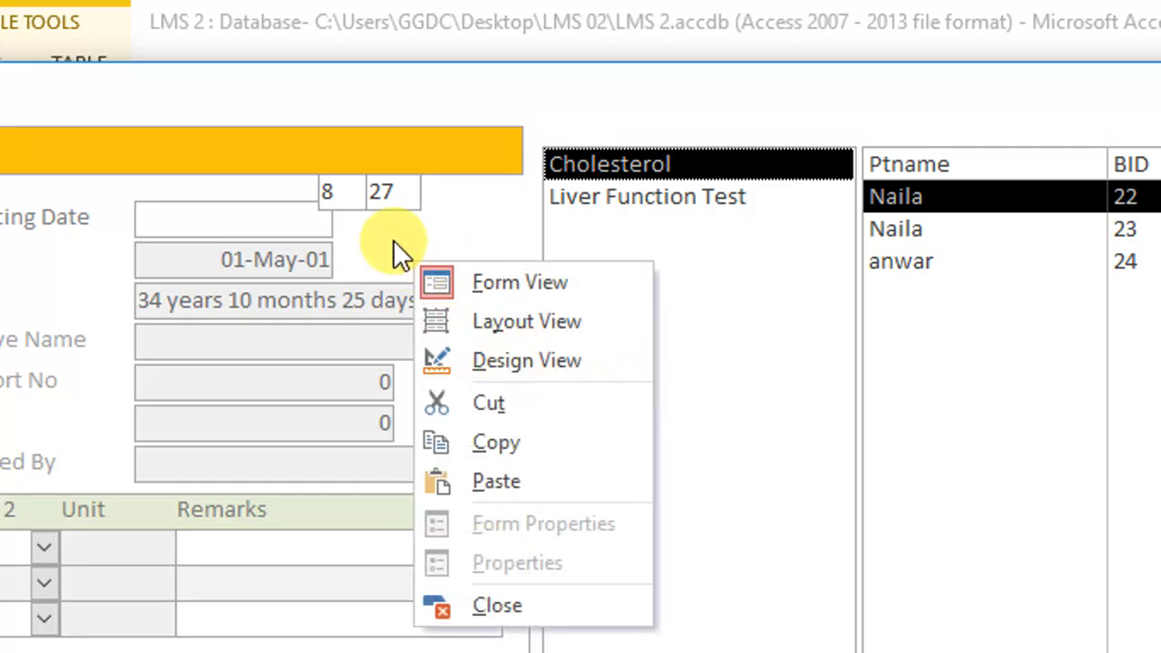
{"action": "left_click", "coordinate": [494, 356]}
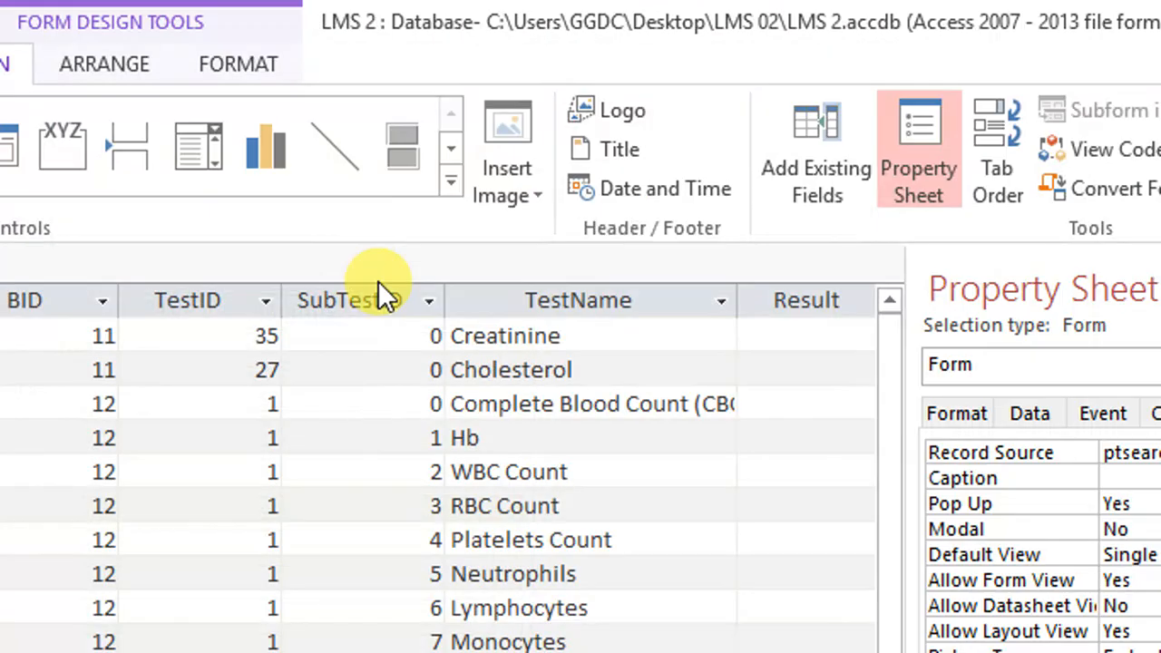
{"action": "left_click", "coordinate": [777, 432]}
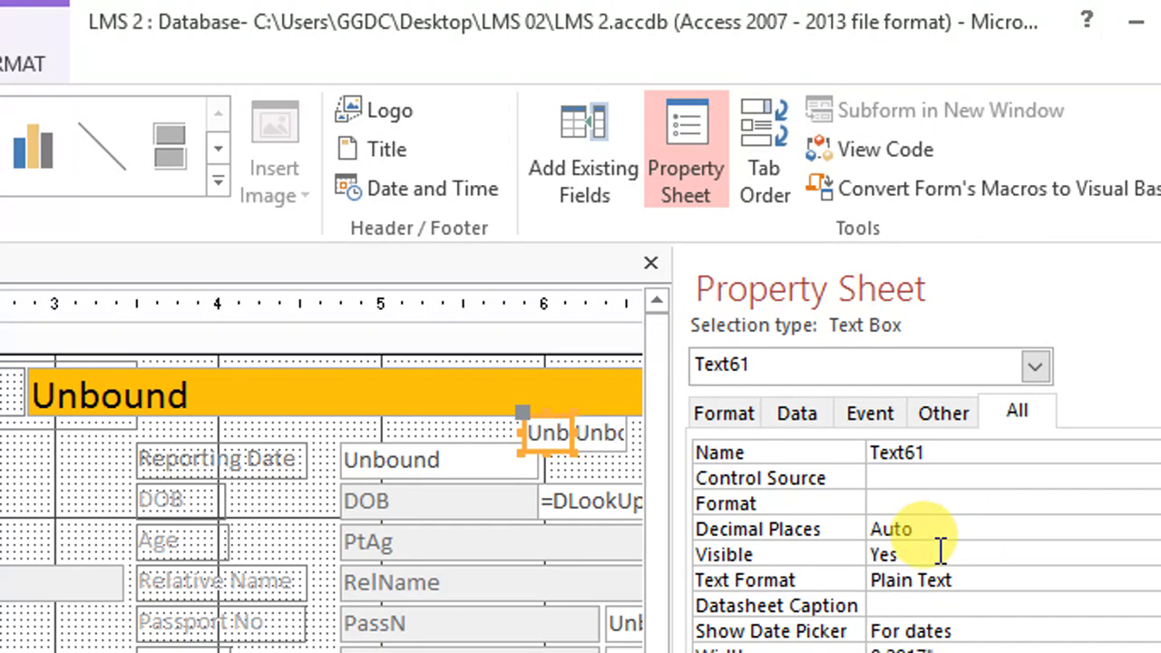
{"action": "double_click", "coordinate": [940, 547]}
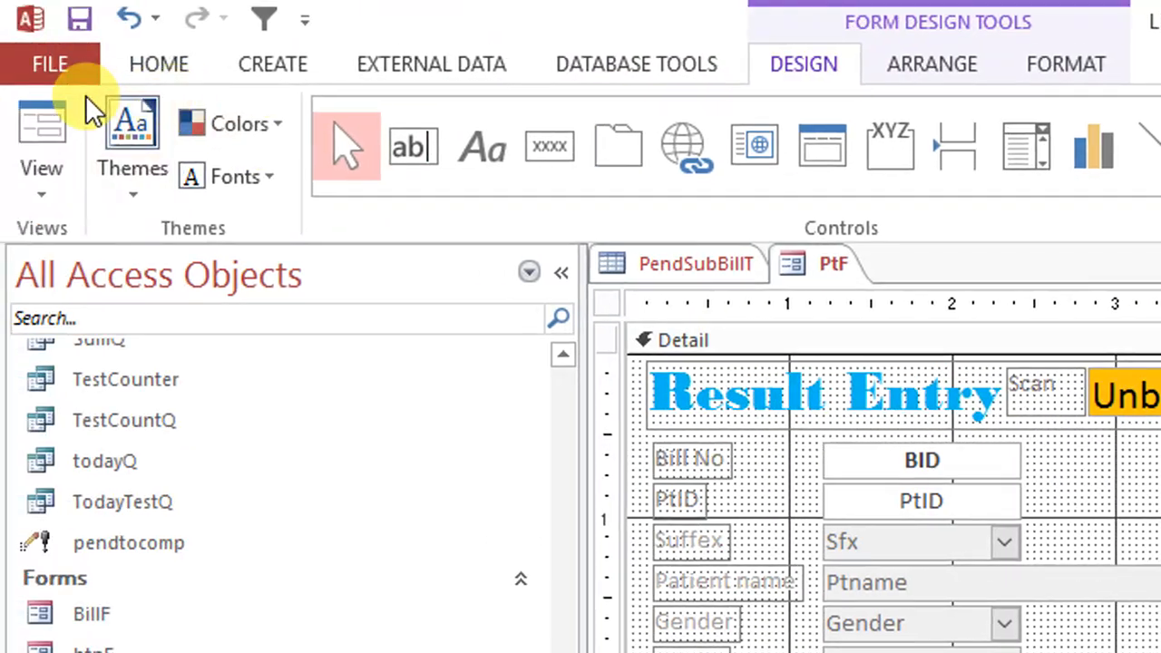
{"action": "left_click", "coordinate": [689, 274]}
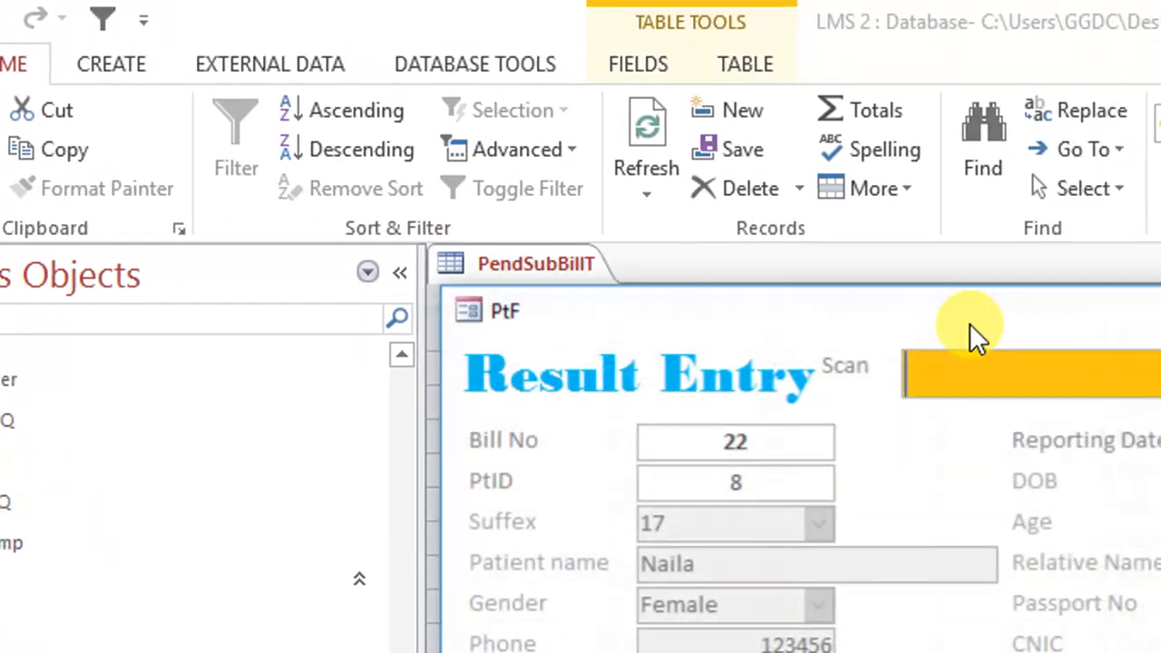
Reposition the PtF window, select the third listed patient and Cholesterol, and compare the exposed test ID with the bill number.
{"action": "left_click_drag", "start_coordinate": [971, 336], "coordinate": [713, 200]}
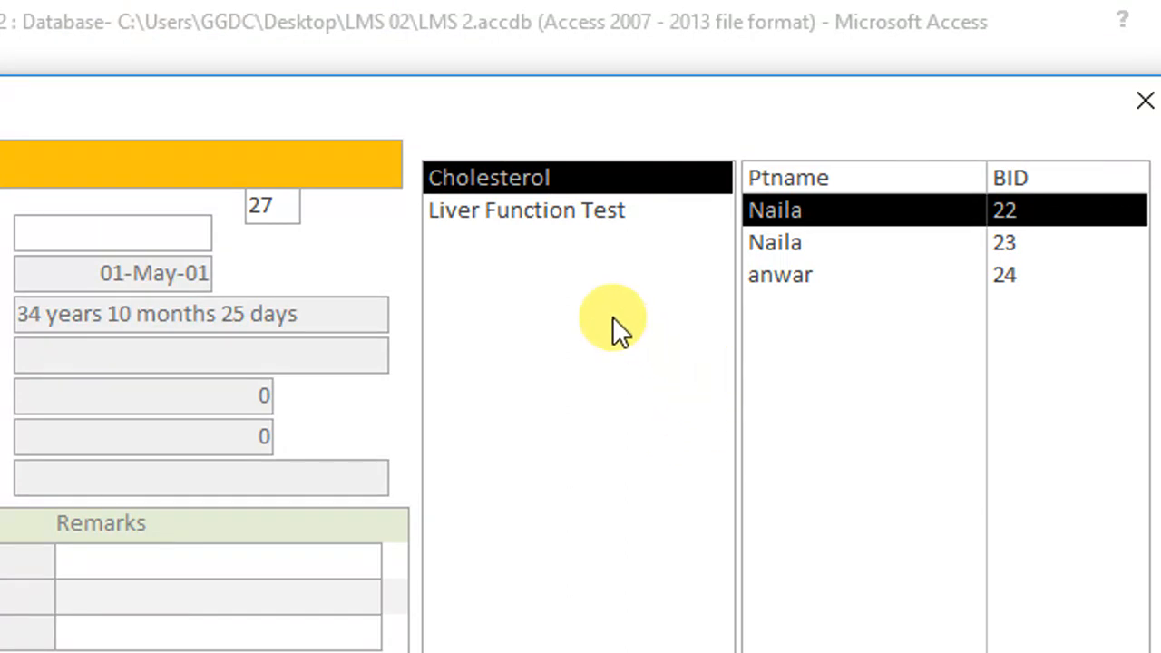
{"action": "left_click", "coordinate": [767, 274]}
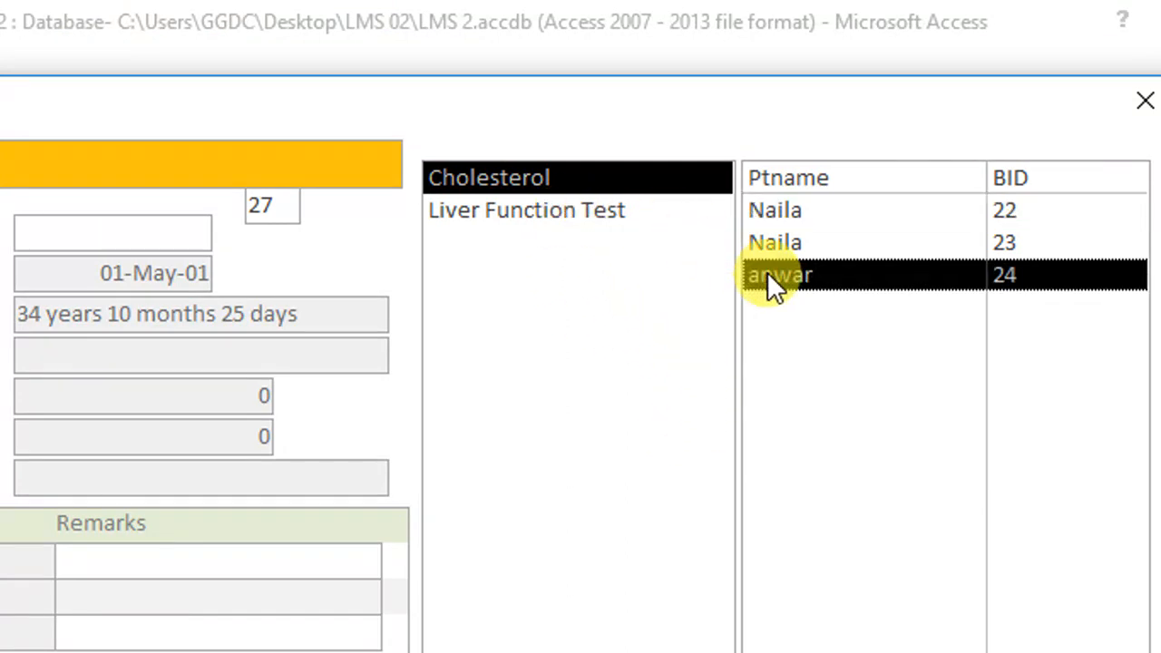
{"action": "left_click", "coordinate": [565, 183]}
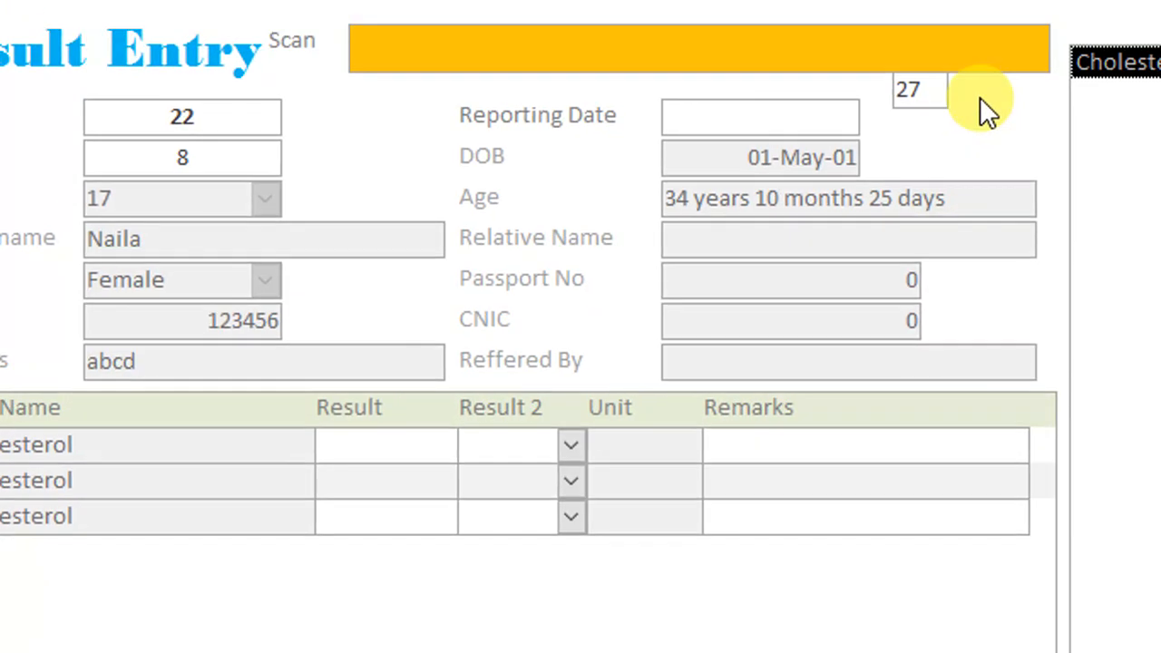
{"action": "double_click", "coordinate": [903, 88]}
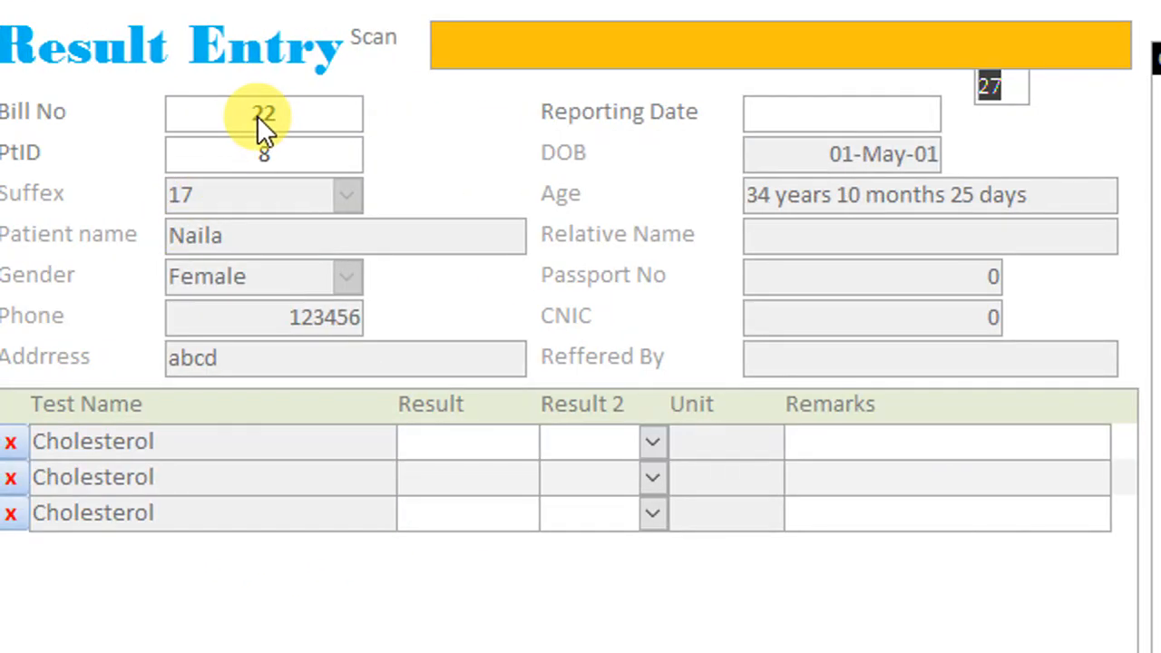
Switch the Result Entry form to Design View and examine the property categories of the TempSubBillF subform and its form.
{"action": "right_click", "coordinate": [429, 140]}
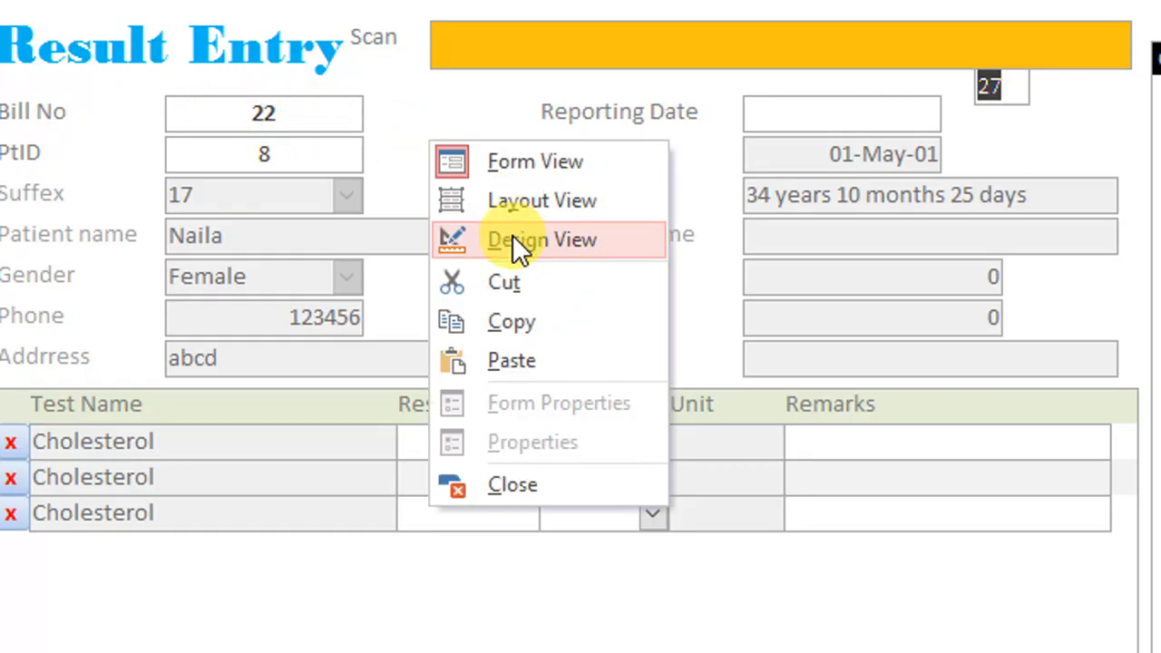
{"action": "left_click", "coordinate": [513, 235]}
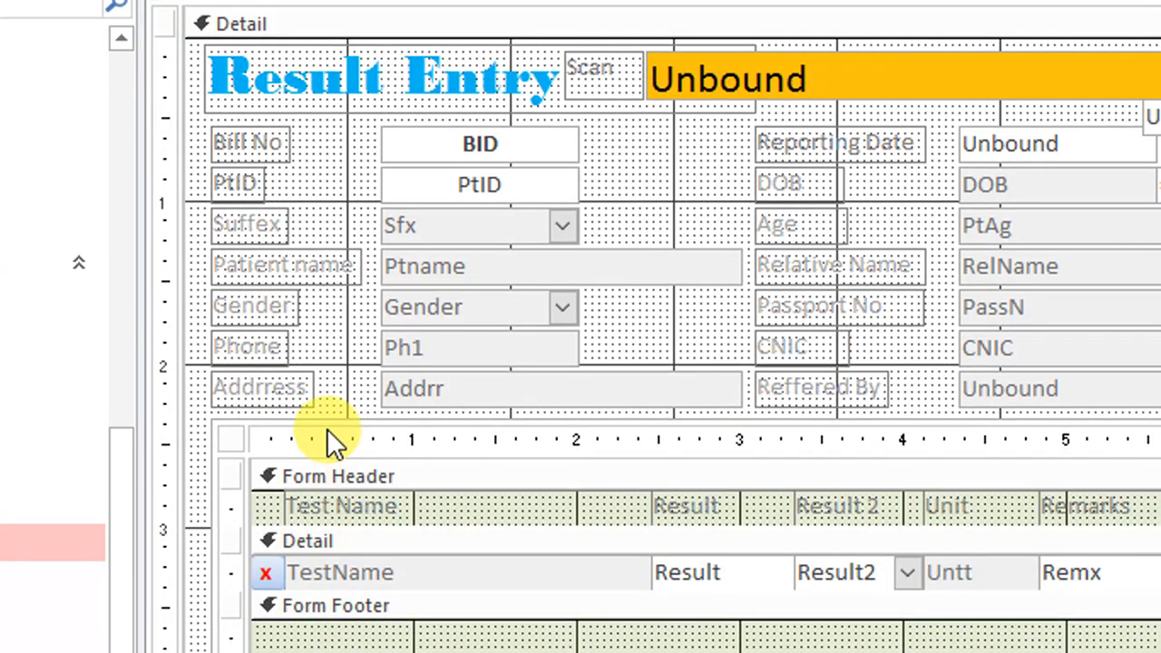
{"action": "left_click", "coordinate": [233, 626]}
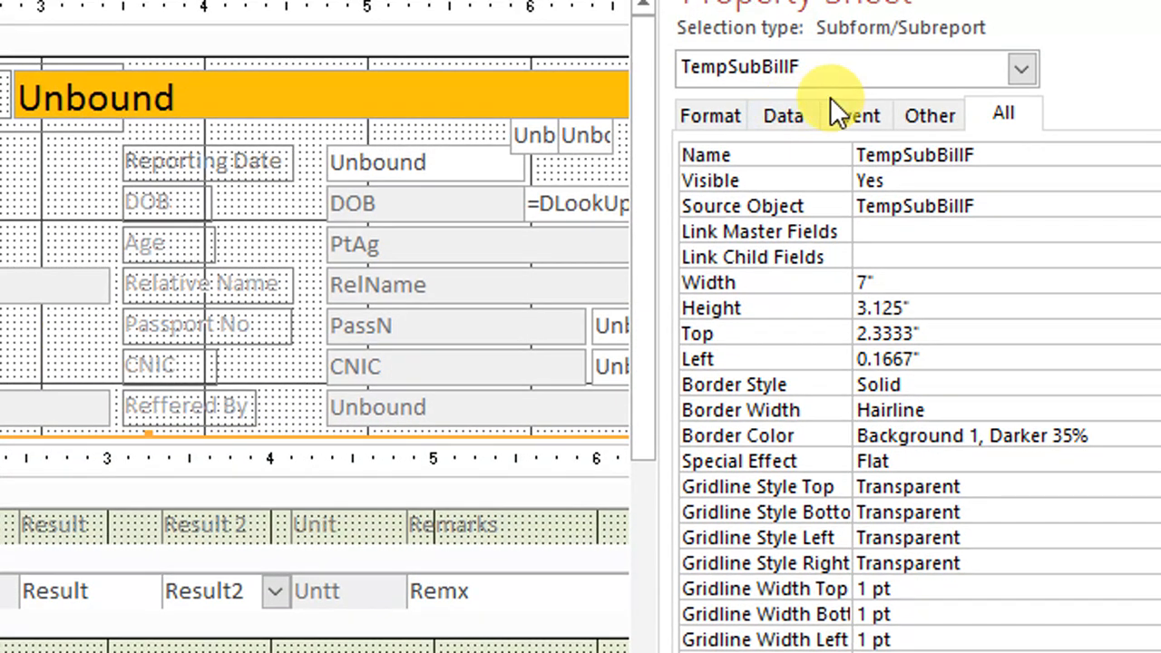
{"action": "left_click", "coordinate": [785, 117]}
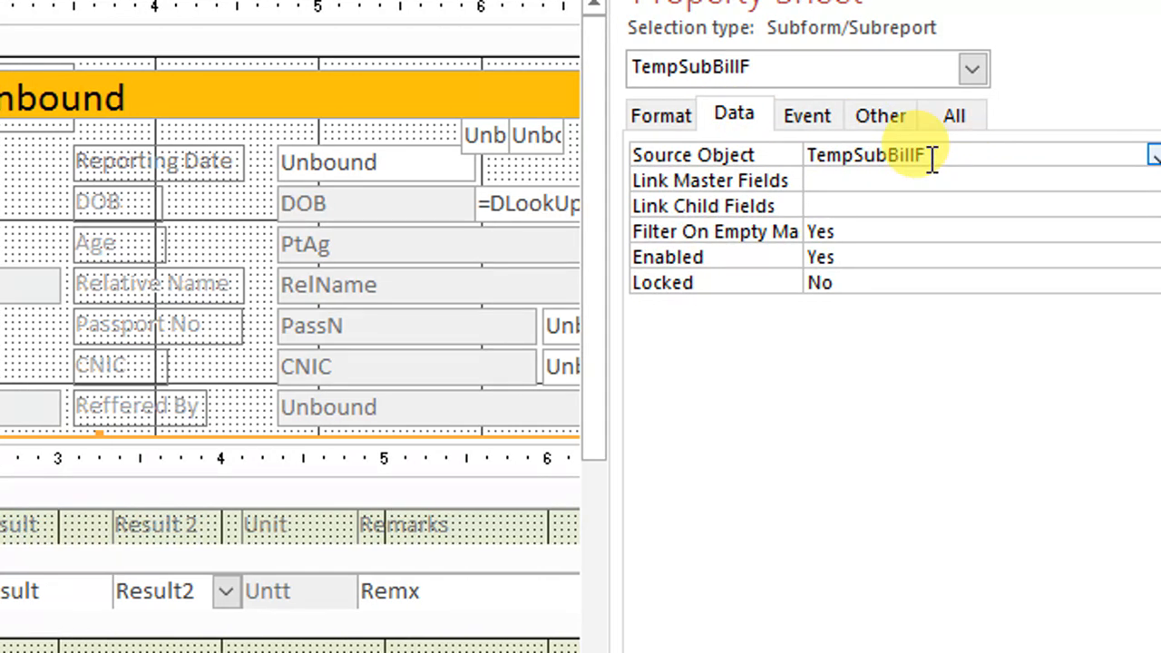
{"action": "left_click", "coordinate": [730, 116]}
{"action": "left_click", "coordinate": [804, 116]}
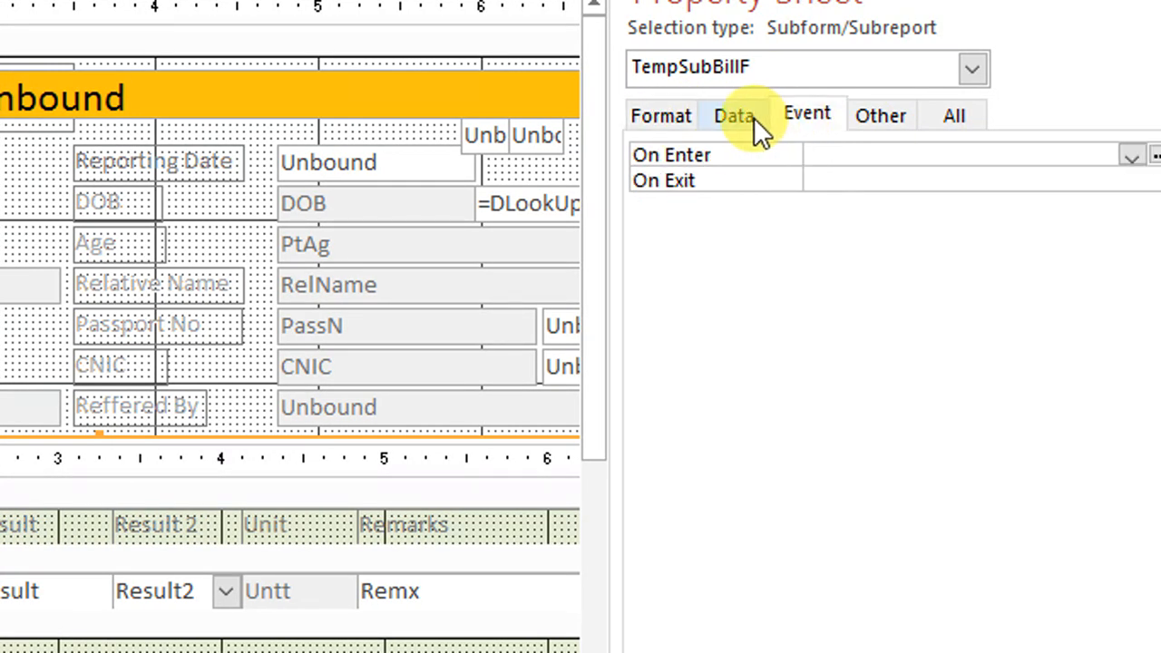
{"action": "left_click", "coordinate": [750, 116]}
{"action": "left_click", "coordinate": [820, 115]}
{"action": "left_click", "coordinate": [906, 116]}
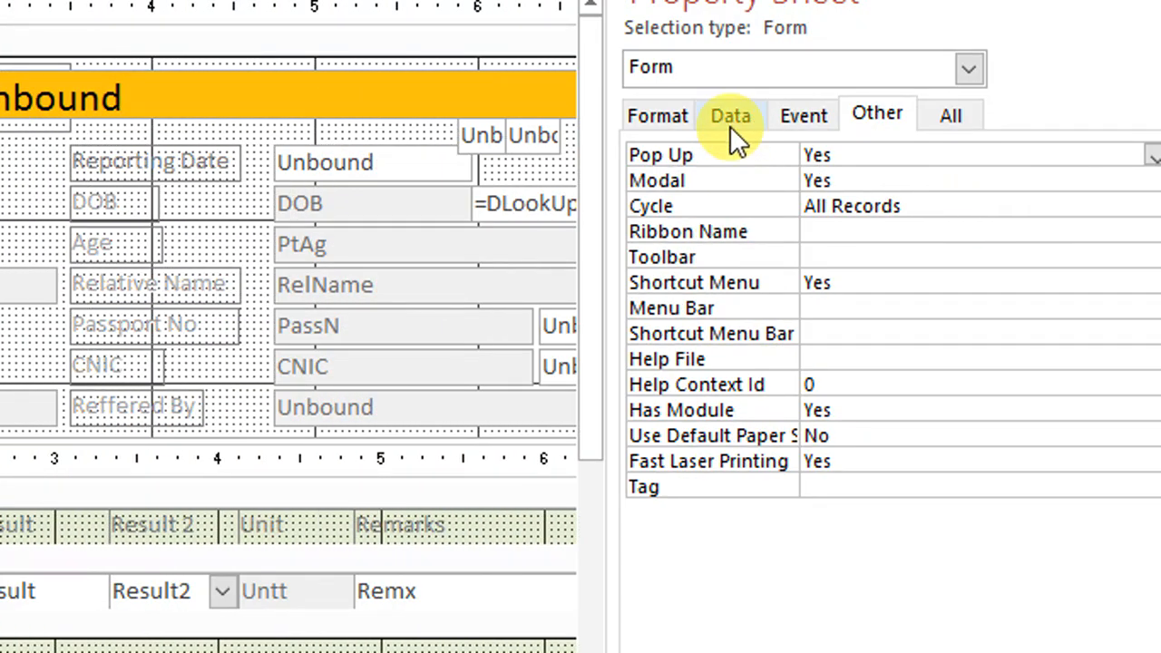
Try to open the query builder for the subform's record source.
{"action": "left_click", "coordinate": [731, 122]}
{"action": "left_click", "coordinate": [865, 155]}
{"action": "left_click", "coordinate": [1123, 157]}
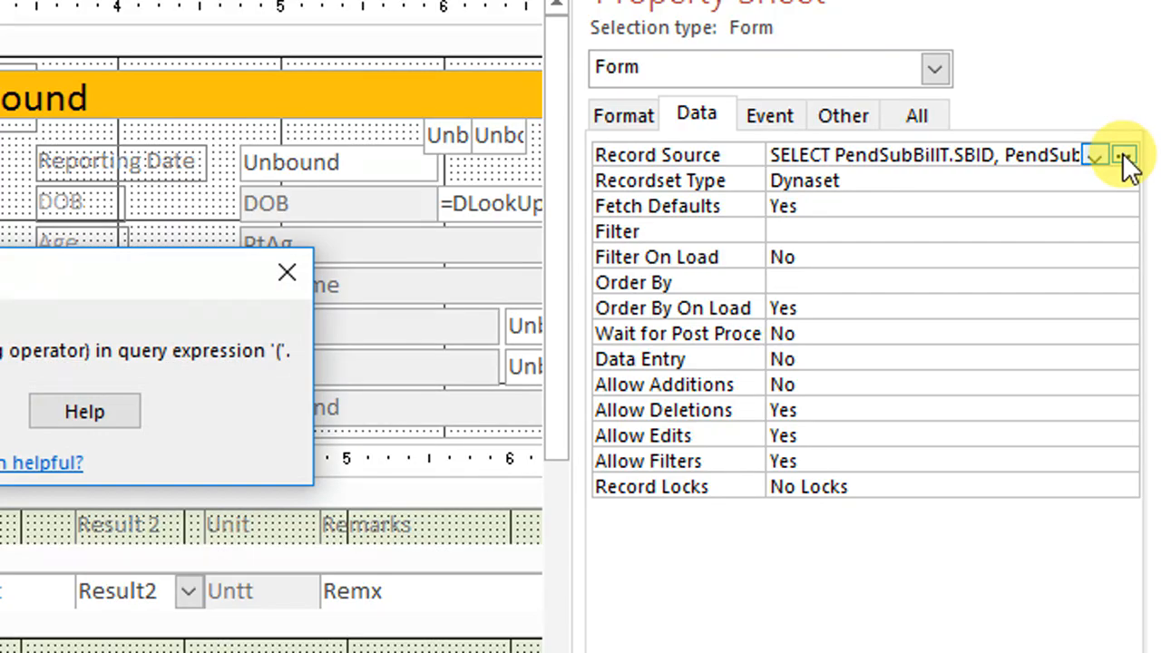
{"action": "left_click", "coordinate": [287, 272]}
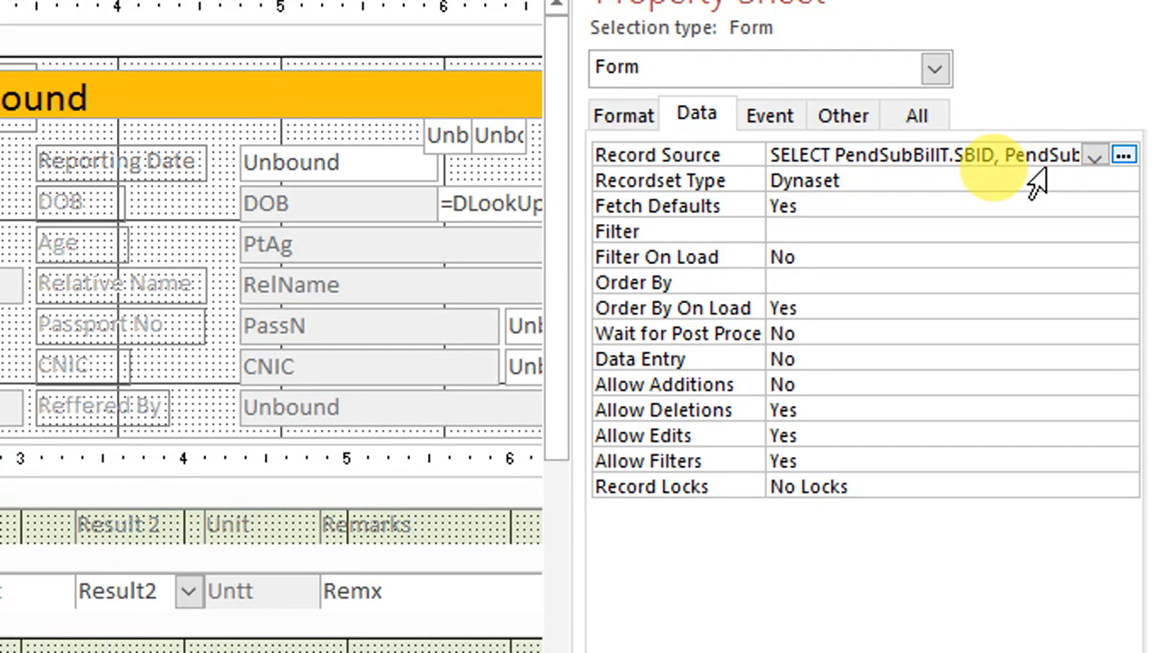
{"action": "left_click", "coordinate": [1123, 156]}
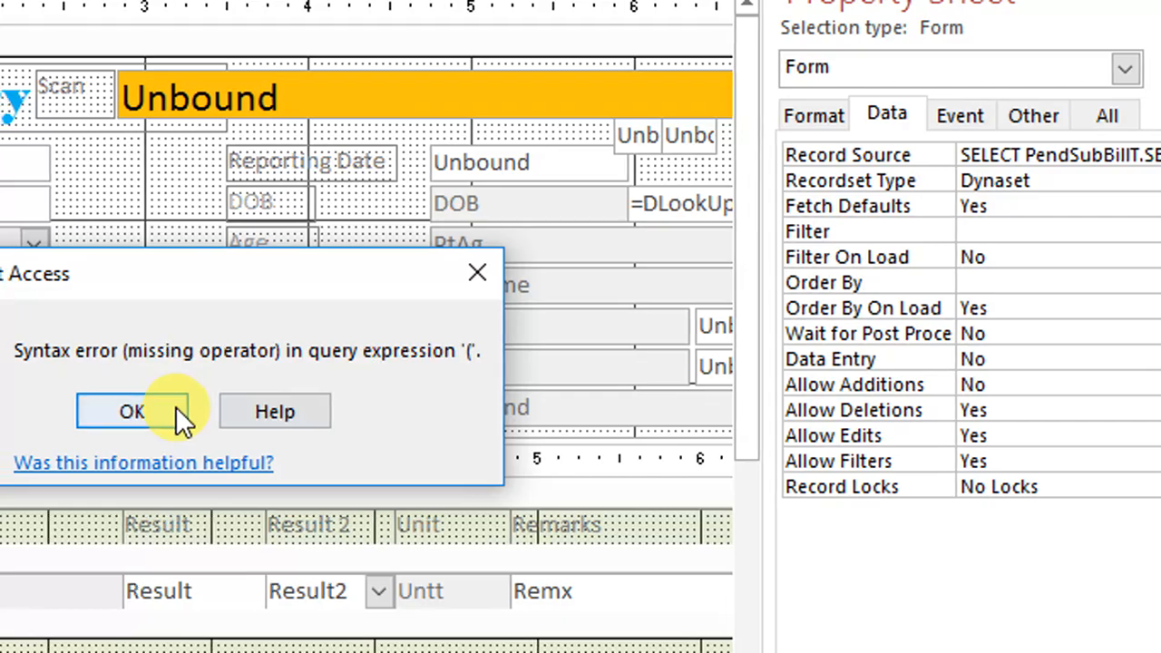
{"action": "left_click", "coordinate": [179, 410]}
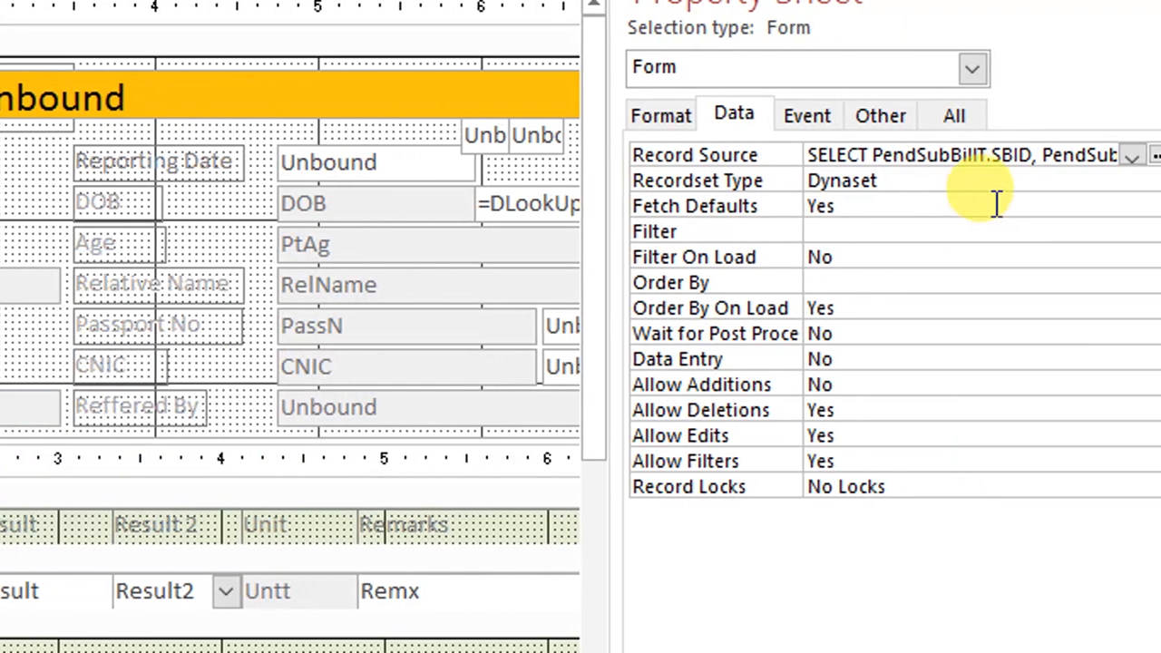
{"action": "left_click_drag", "start_coordinate": [986, 156], "coordinate": [1159, 170]}
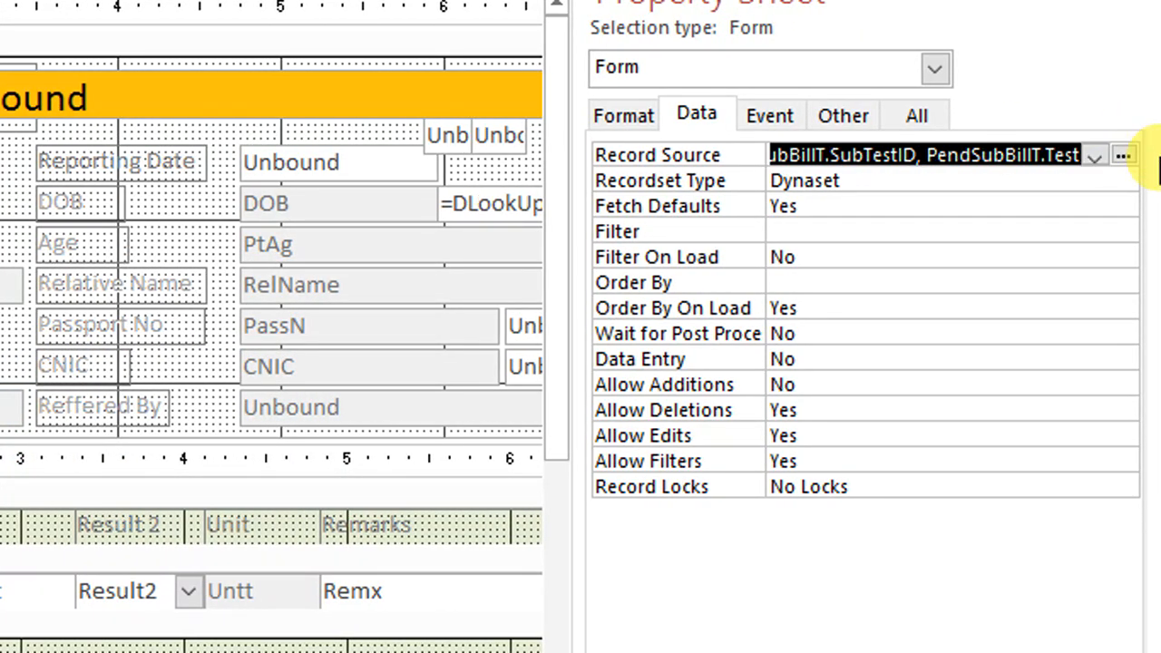
{"action": "left_click", "coordinate": [1001, 199]}
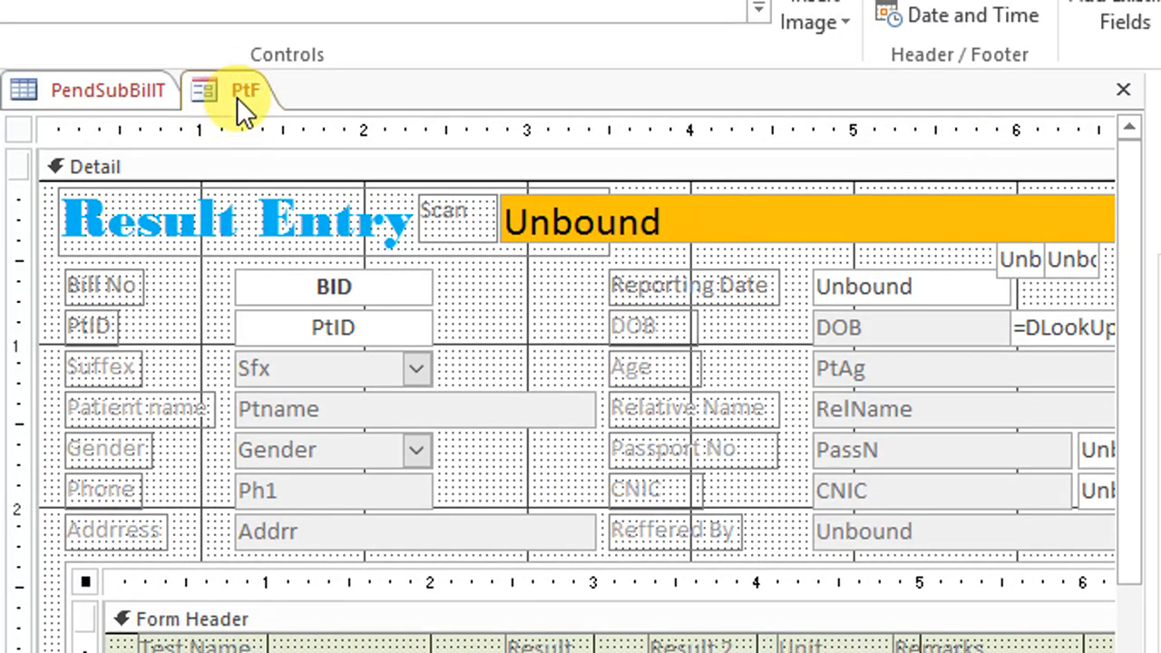
Reopen the PtF form in Design View and open the query builder for the subform's record source.
{"action": "right_click", "coordinate": [237, 97]}
{"action": "left_click", "coordinate": [308, 164]}
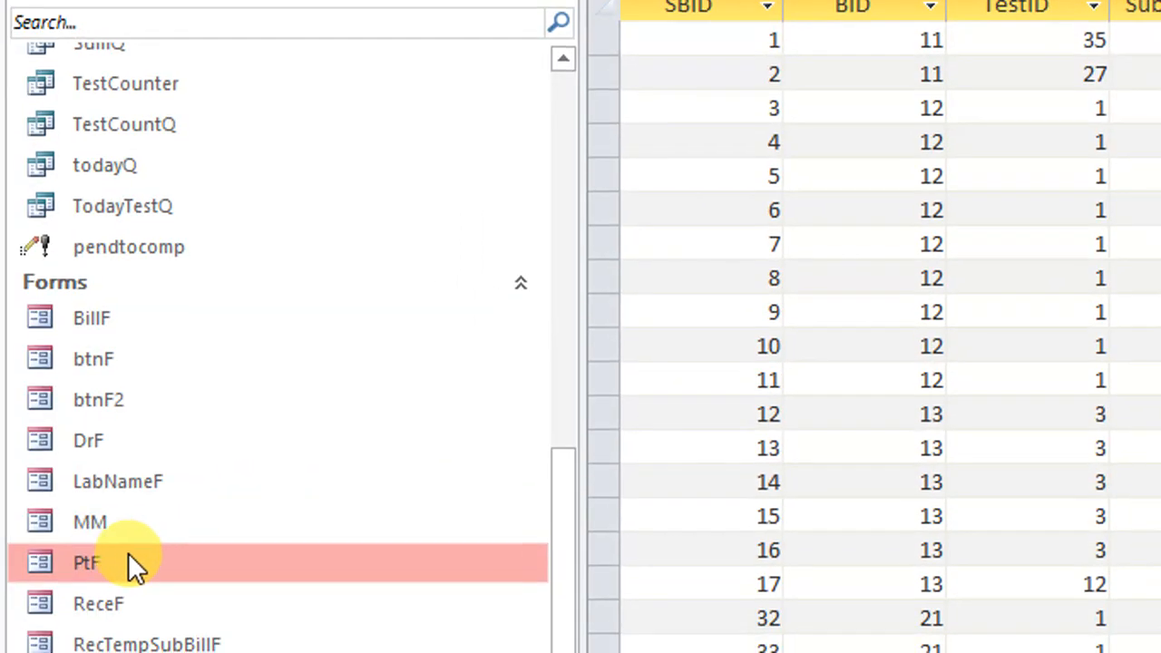
{"action": "right_click", "coordinate": [127, 555]}
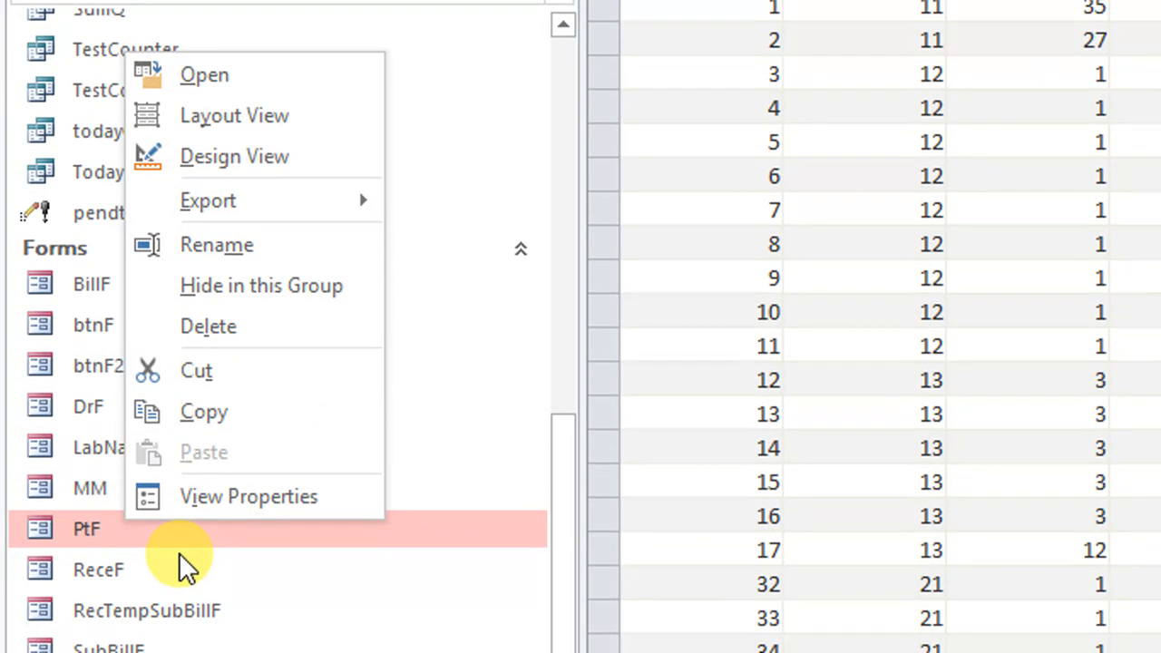
{"action": "left_click", "coordinate": [289, 151]}
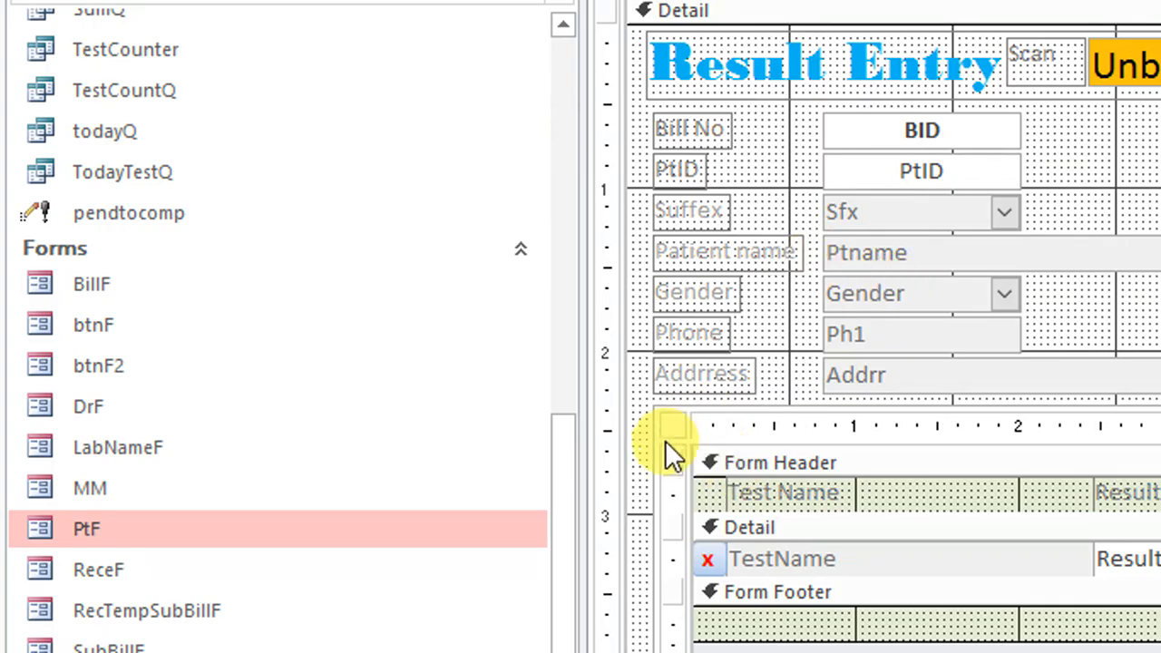
{"action": "left_click", "coordinate": [665, 423]}
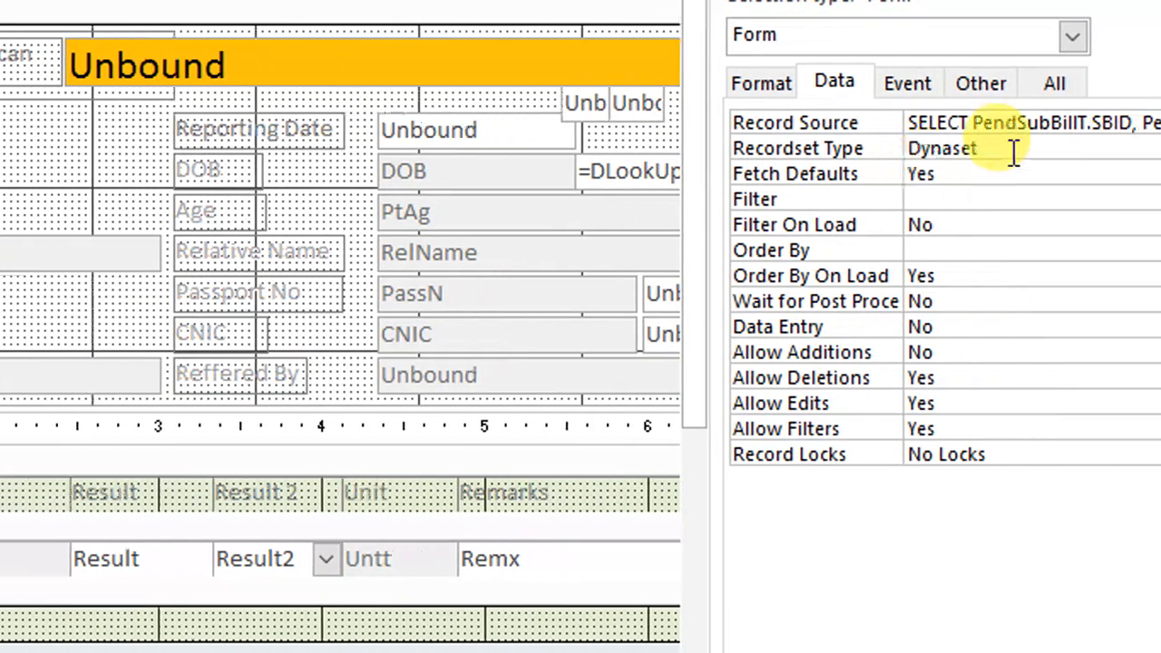
{"action": "left_click", "coordinate": [1144, 122]}
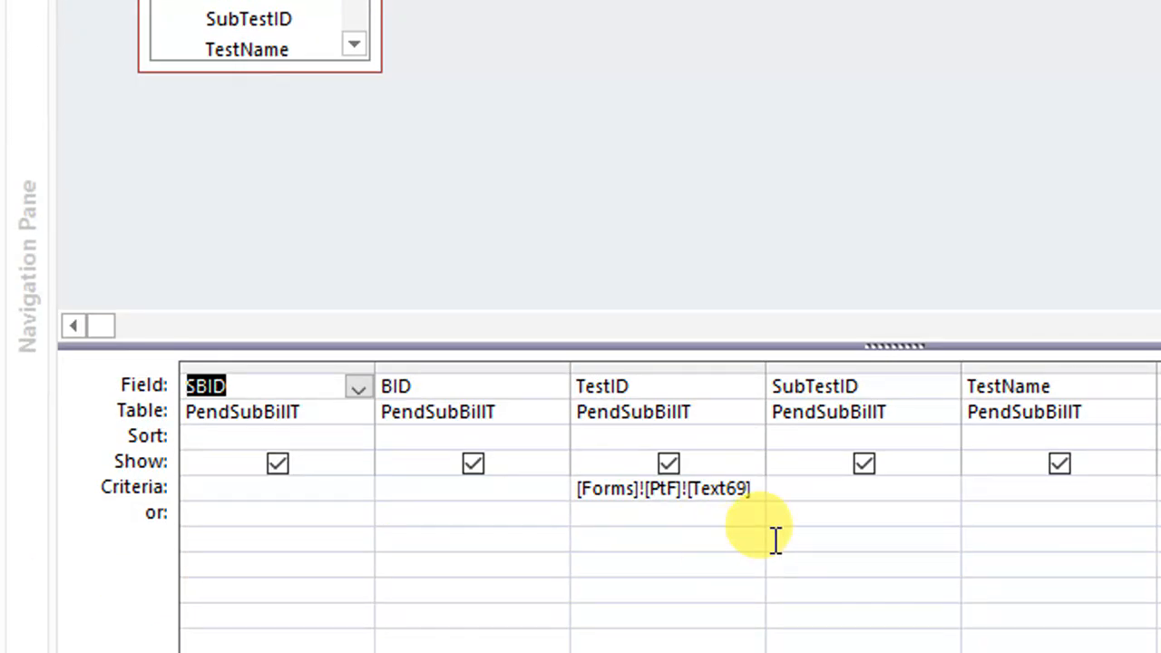
Widen the TestID column and copy its criterion [Forms]![PtF]![Text69] into the BID column's criteria.
{"action": "left_click_drag", "start_coordinate": [766, 366], "coordinate": [945, 369]}
{"action": "left_click_drag", "start_coordinate": [791, 491], "coordinate": [567, 490]}
{"action": "right_click", "coordinate": [569, 490]}
{"action": "left_click", "coordinate": [679, 305]}
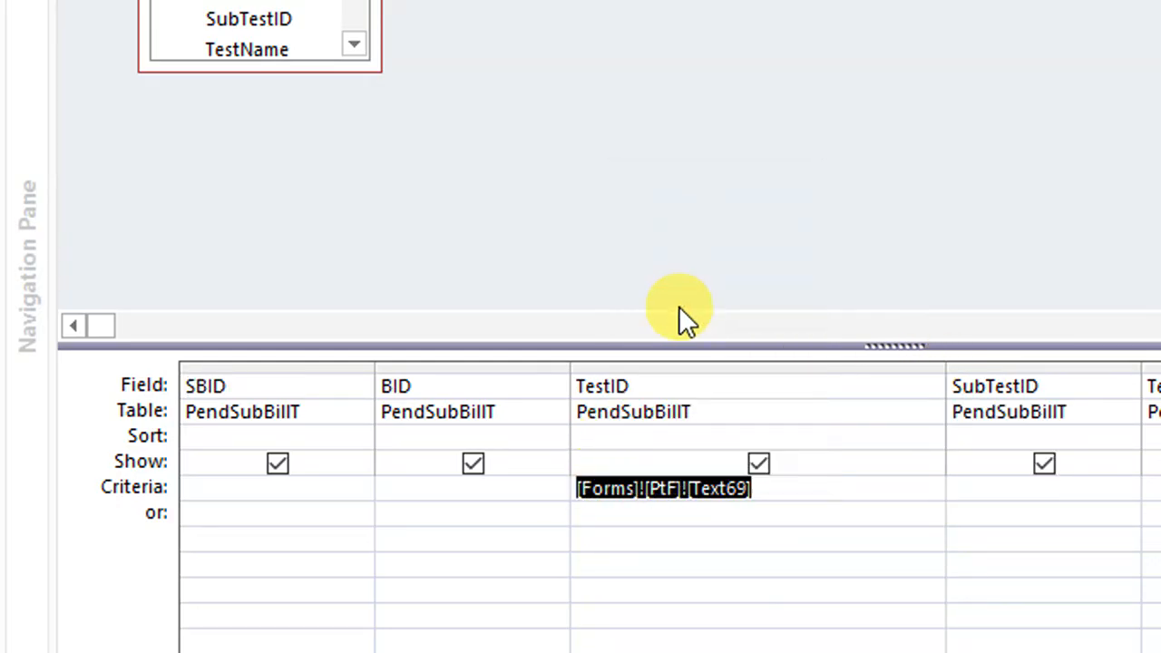
{"action": "right_click", "coordinate": [509, 488]}
{"action": "left_click", "coordinate": [585, 342]}
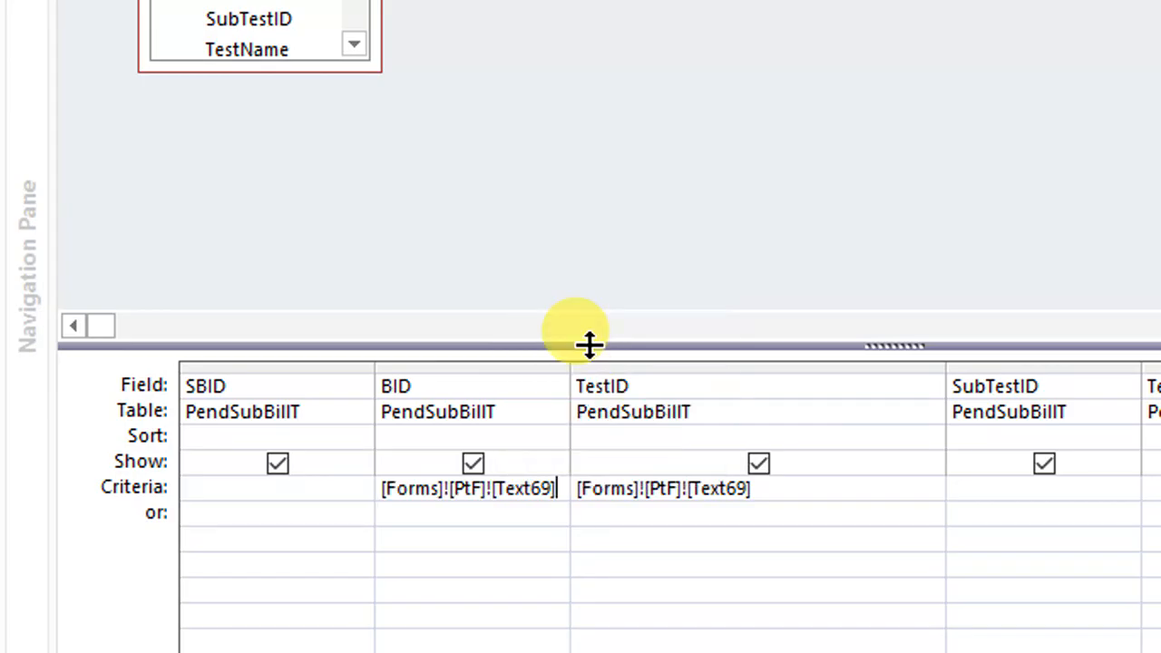
Change the BID criterion to [Forms]![PtF]![BID] and save the query.
{"action": "left_click_drag", "start_coordinate": [551, 487], "coordinate": [494, 488]}
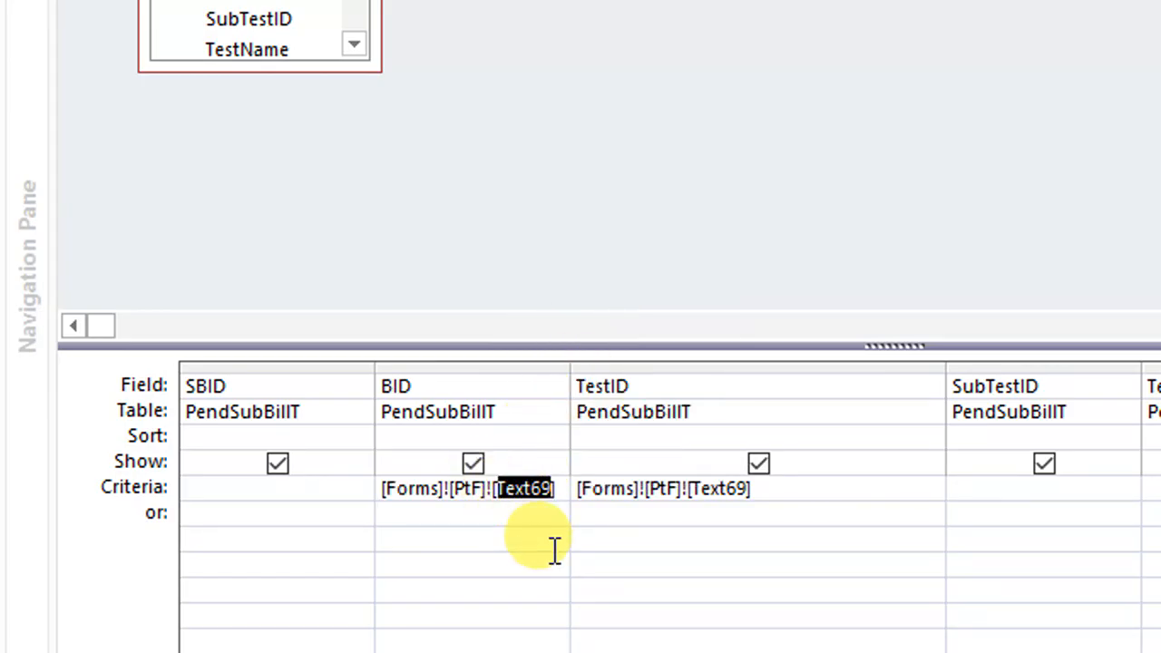
{"action": "type", "text": "BID"}
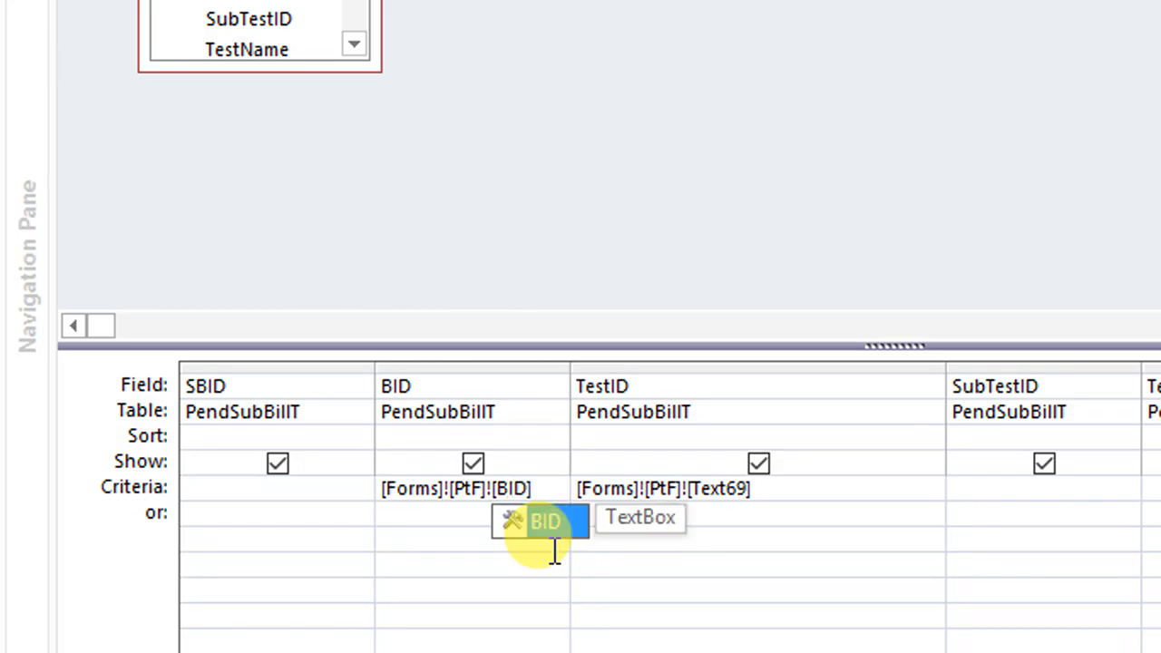
{"action": "left_click", "coordinate": [536, 551]}
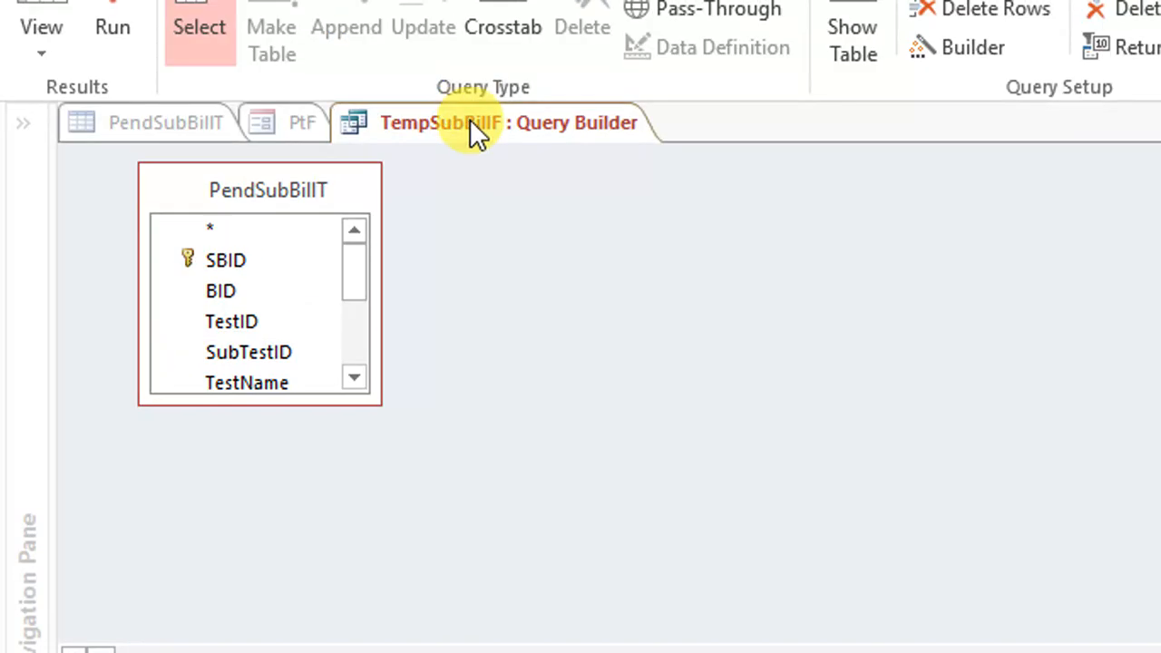
{"action": "right_click", "coordinate": [472, 122]}
{"action": "left_click", "coordinate": [497, 147]}
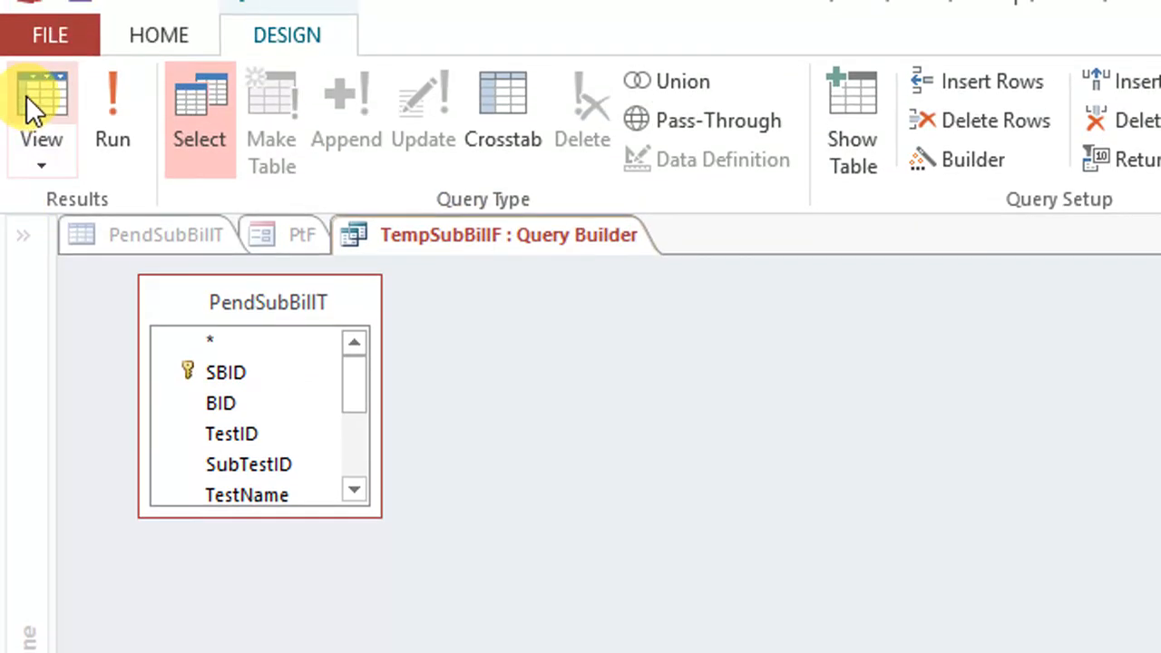
Preview the query's records as a datasheet, and save and close the query builder.
{"action": "left_click", "coordinate": [27, 101]}
{"action": "right_click", "coordinate": [559, 233]}
{"action": "left_click", "coordinate": [592, 239]}
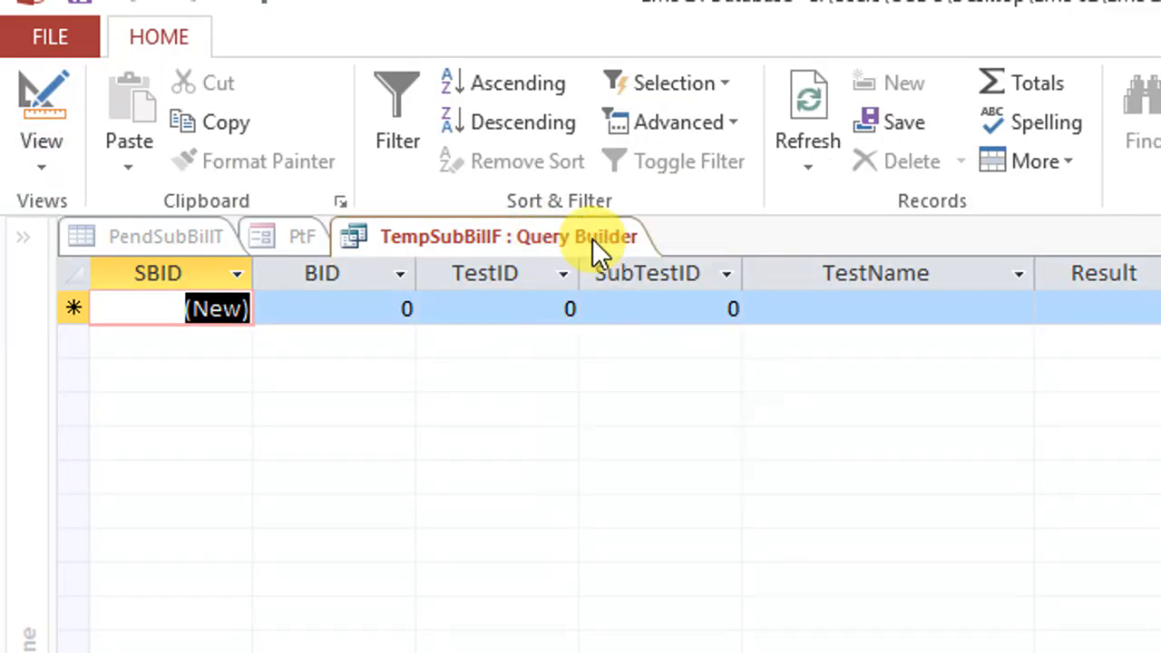
{"action": "right_click", "coordinate": [592, 239]}
{"action": "left_click", "coordinate": [714, 301]}
Open PtF in Form View and load the Cholesterol test of the last patient in the pending list.
{"action": "left_click", "coordinate": [58, 109]}
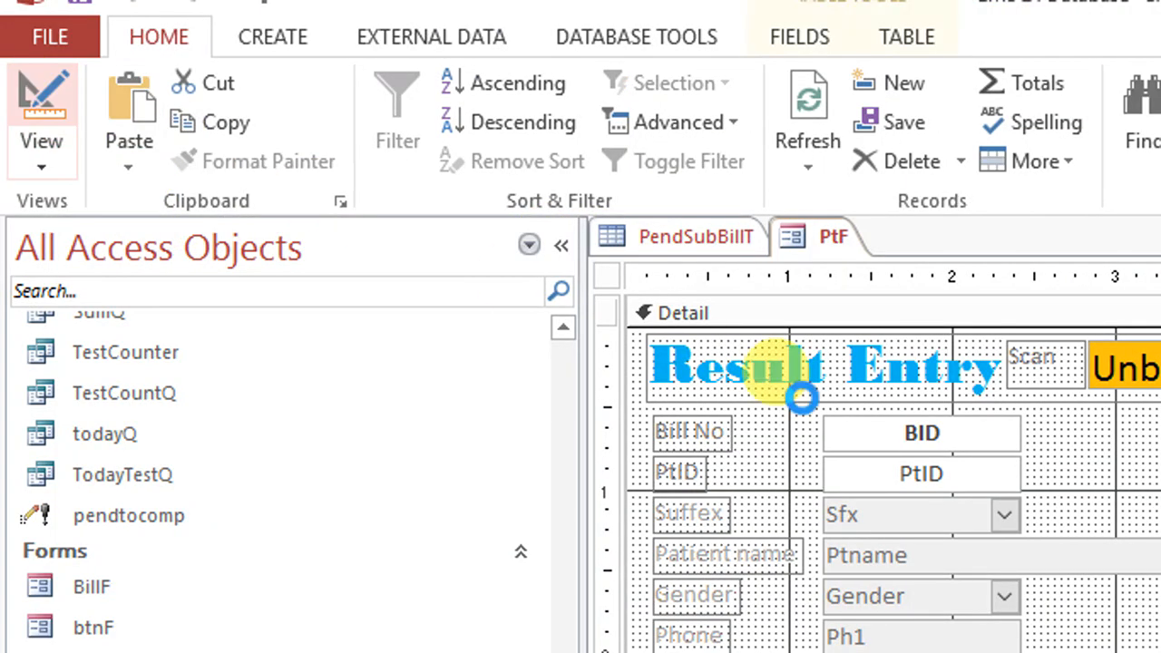
{"action": "left_click_drag", "start_coordinate": [878, 277], "coordinate": [428, 104]}
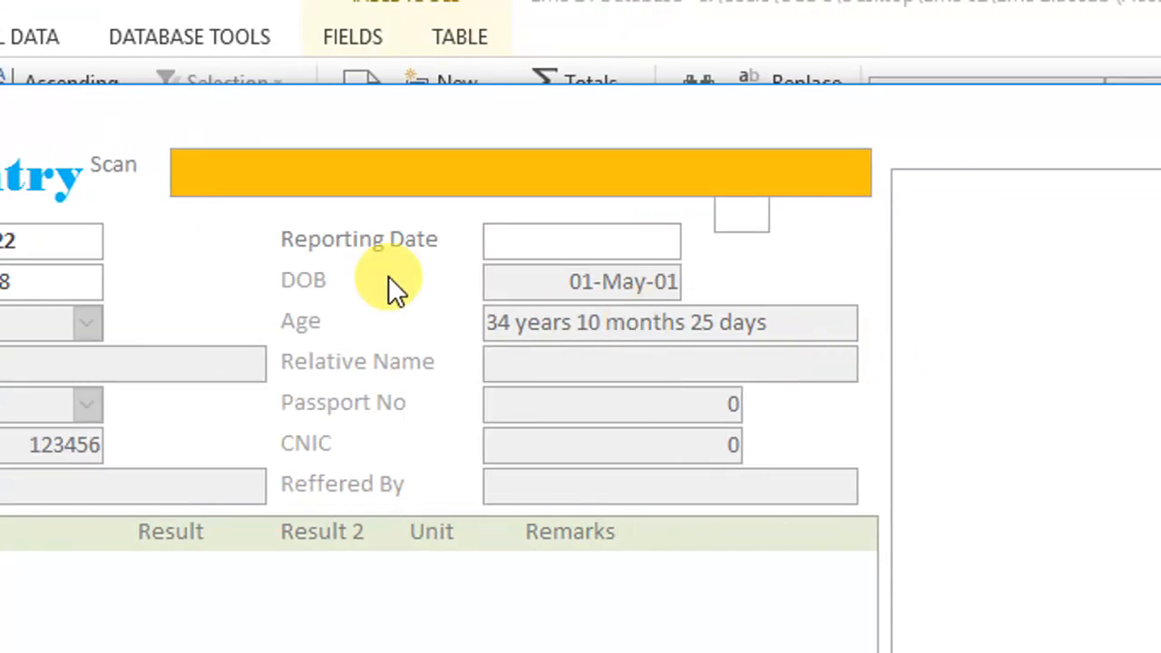
{"action": "left_click", "coordinate": [986, 281]}
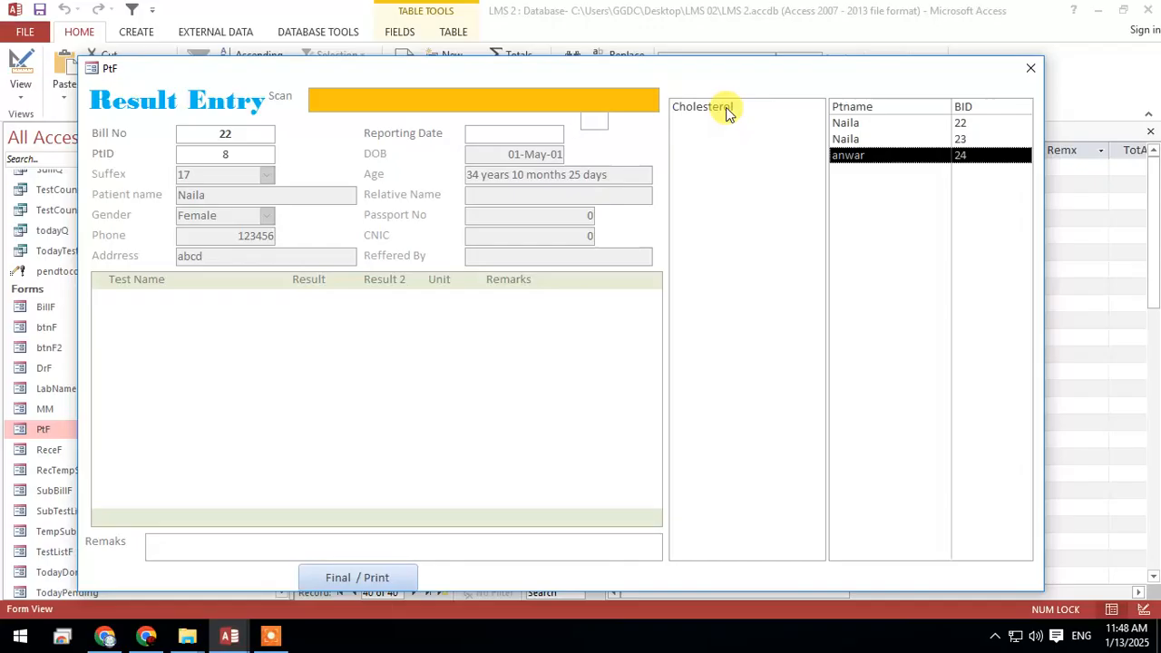
{"action": "left_click", "coordinate": [890, 160]}
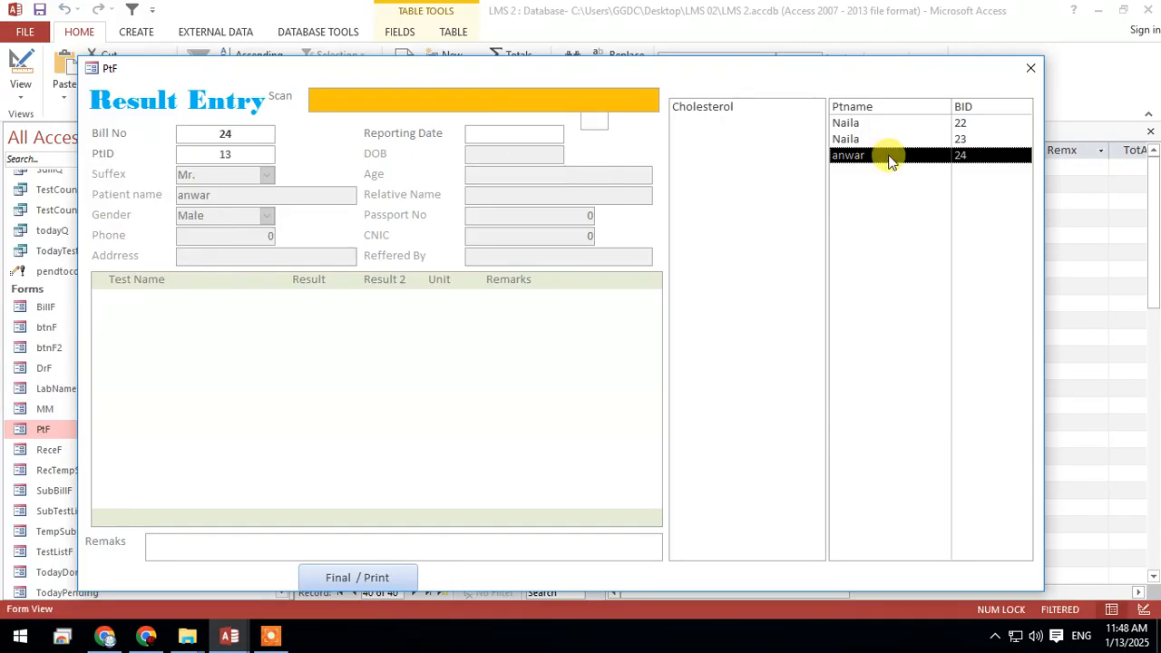
{"action": "left_click", "coordinate": [682, 109]}
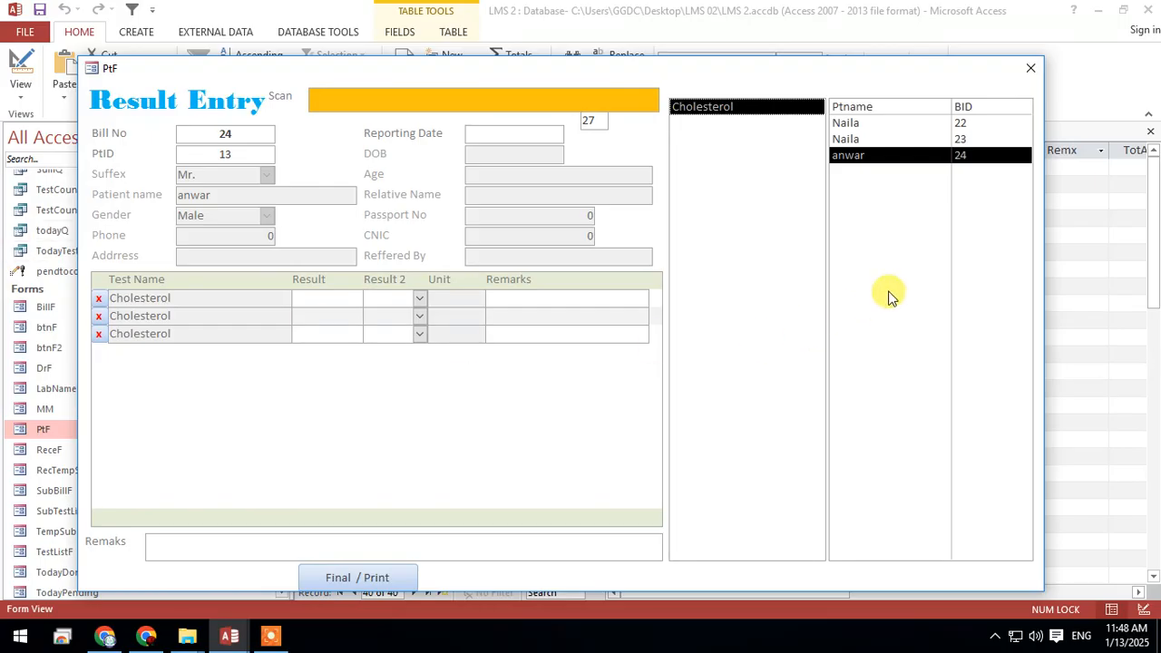
Select different bills in the patient list to check which test rows the subform loads for each.
{"action": "right_click", "coordinate": [640, 150]}
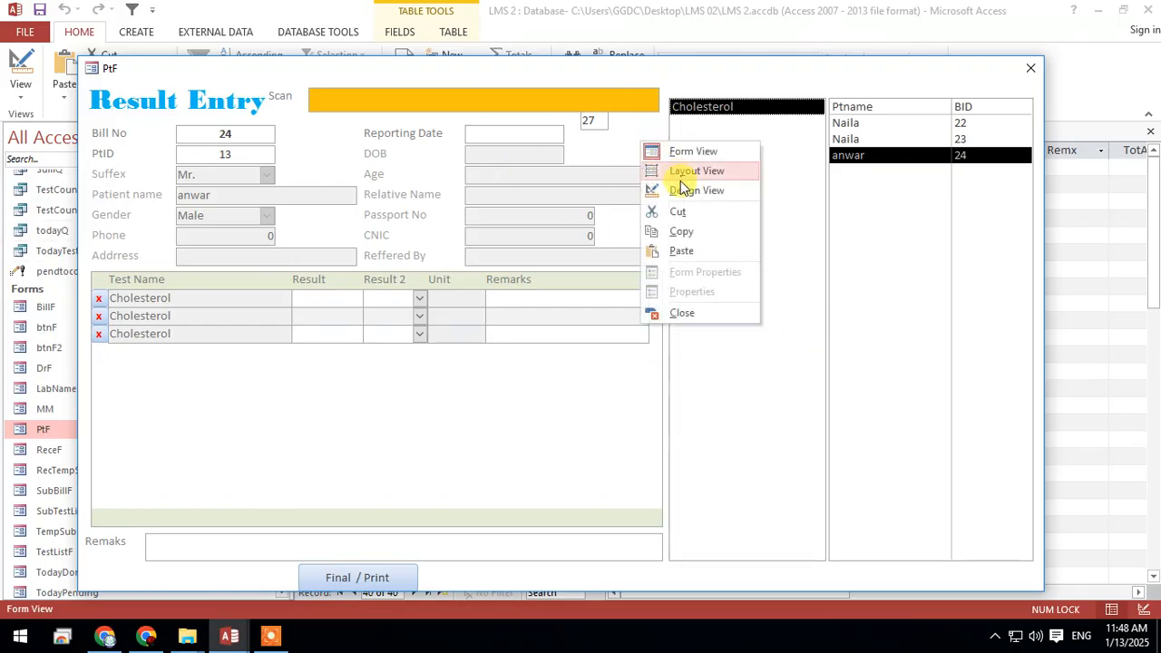
{"action": "left_click", "coordinate": [954, 141]}
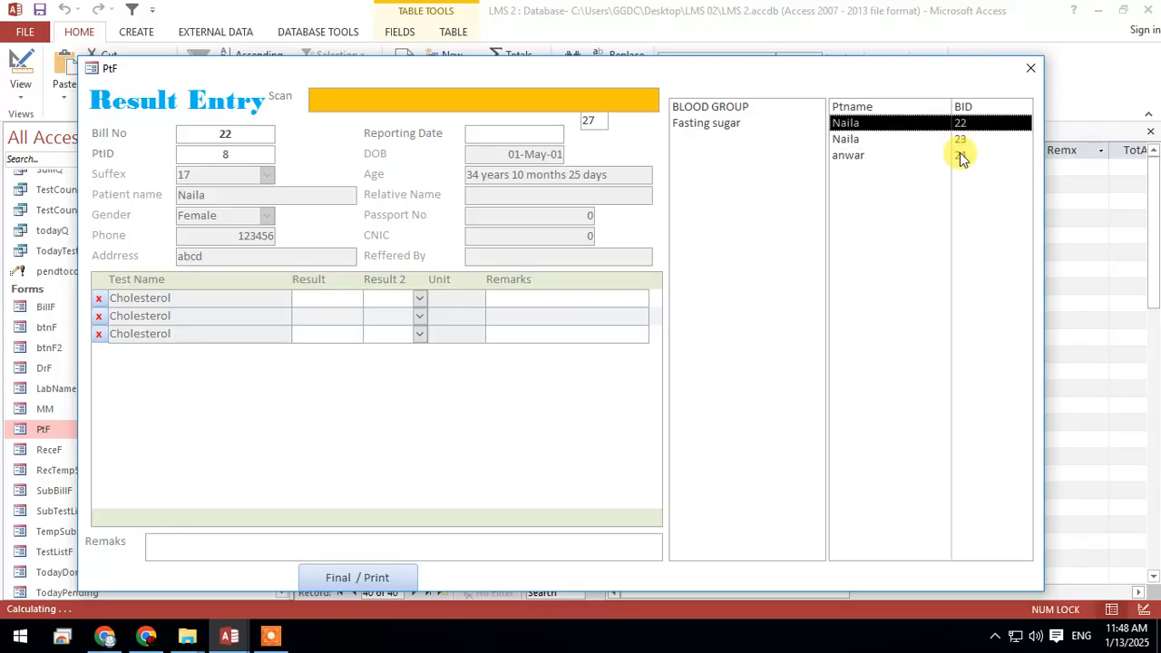
{"action": "left_click", "coordinate": [962, 156]}
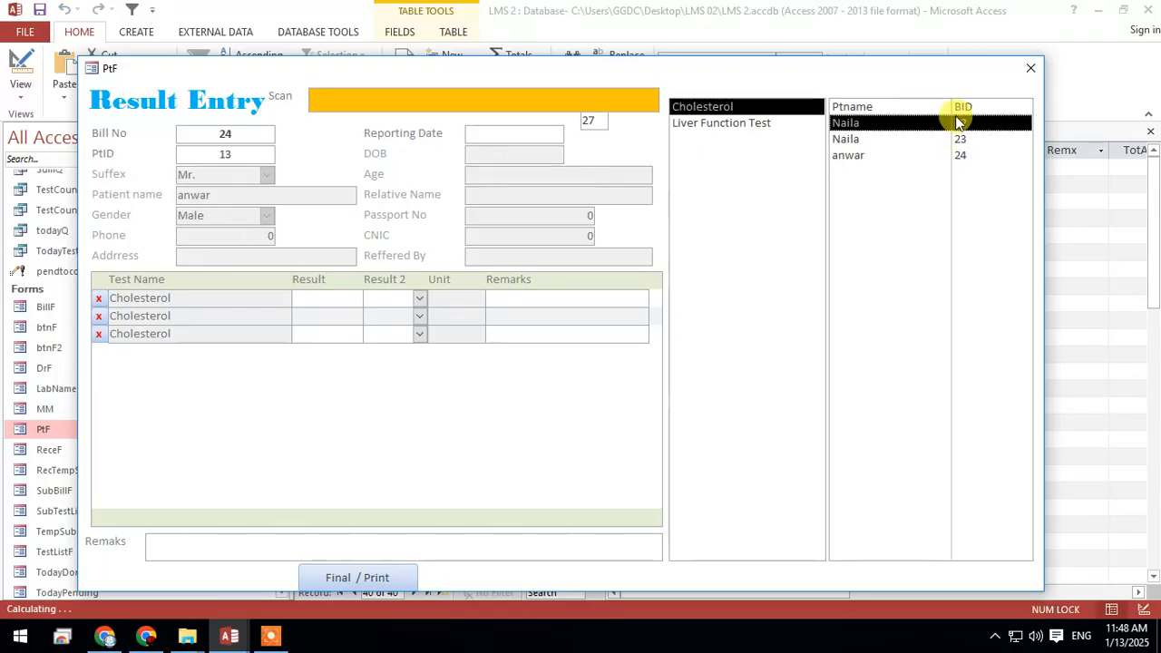
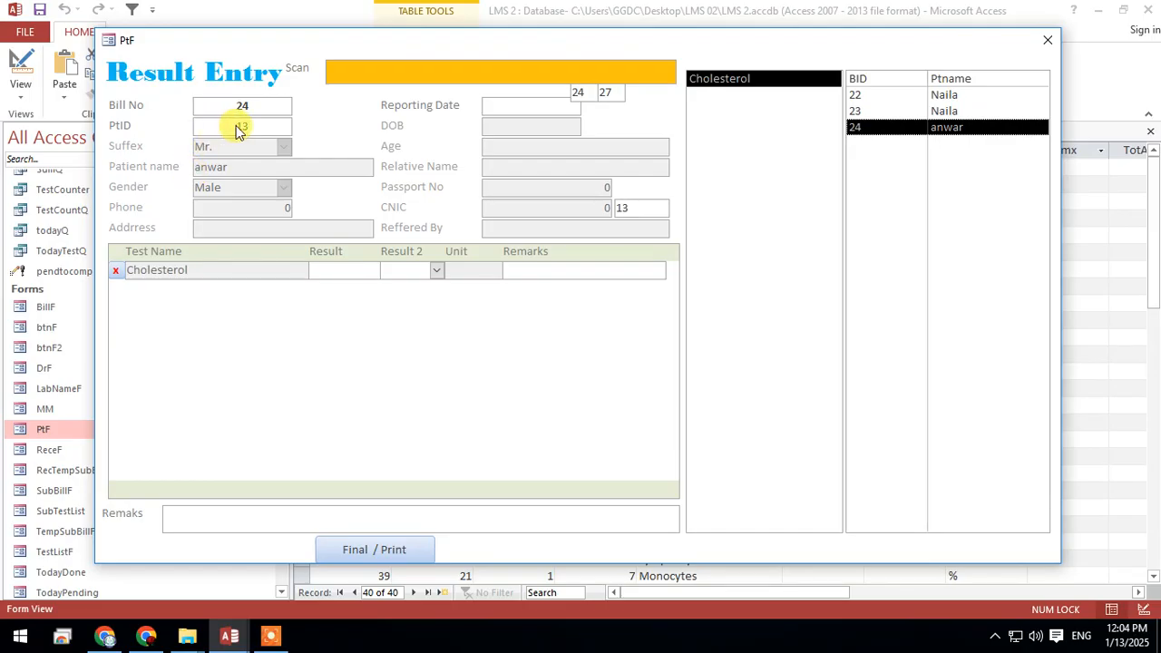
{"action": "left_click", "coordinate": [945, 112]}
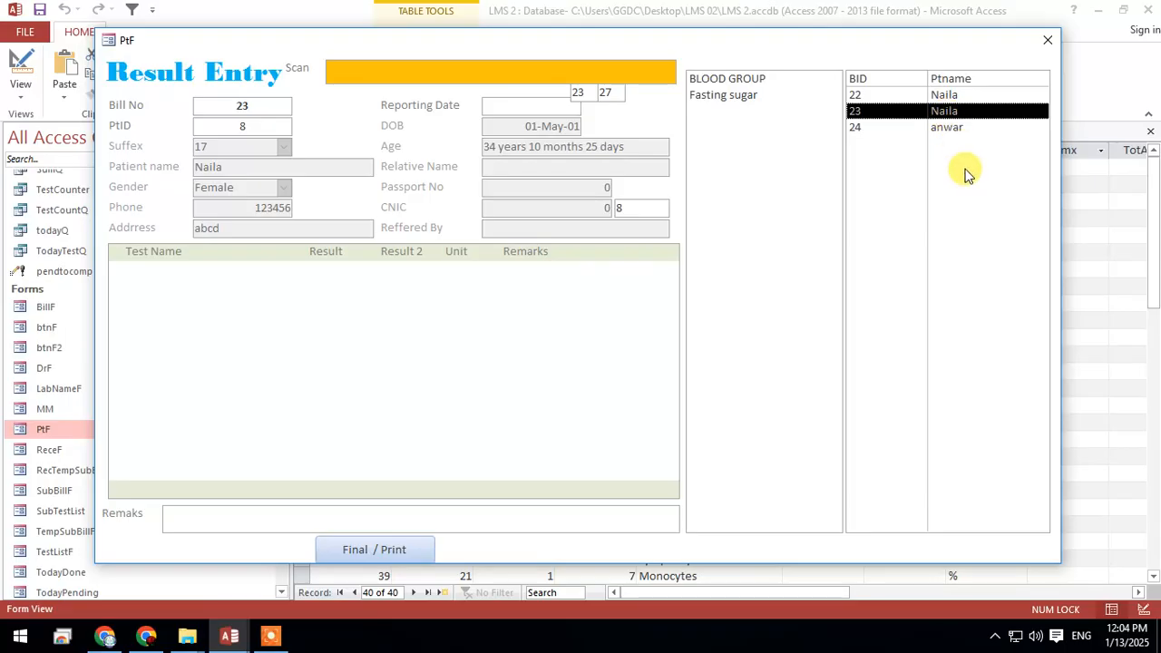
{"action": "left_click", "coordinate": [959, 96]}
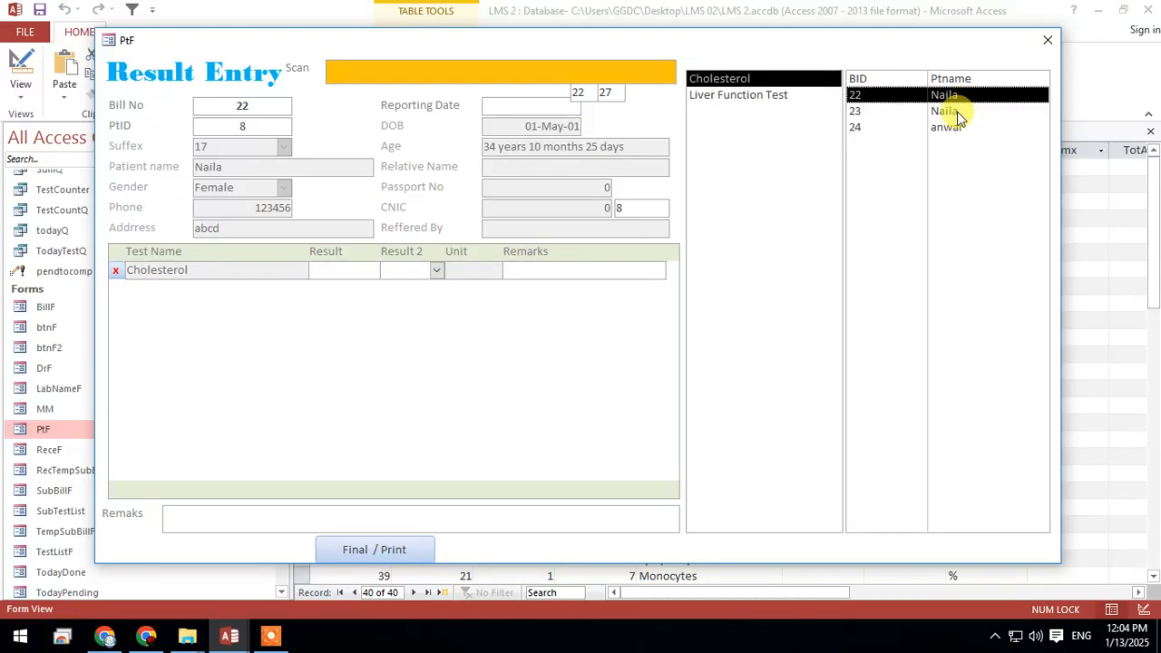
Select bills 23, 22 and 24 in the patient list to compare the bill details and tests each one loads.
{"action": "left_click", "coordinate": [956, 112]}
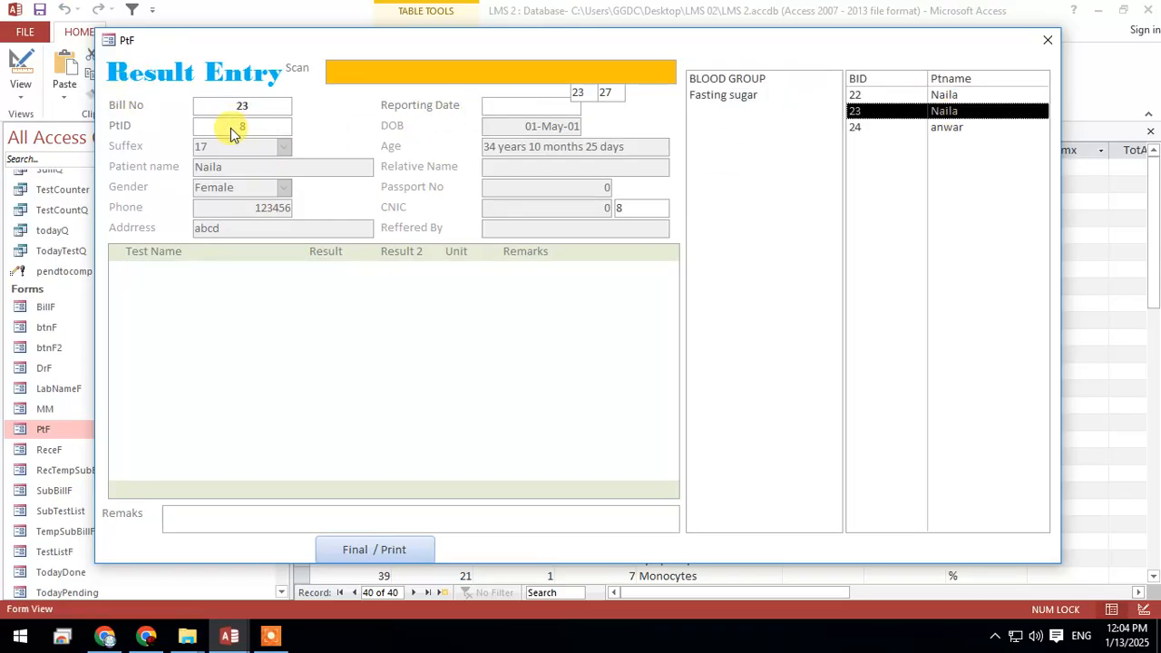
{"action": "left_click", "coordinate": [896, 96]}
{"action": "left_click", "coordinate": [902, 111]}
{"action": "left_click", "coordinate": [901, 95]}
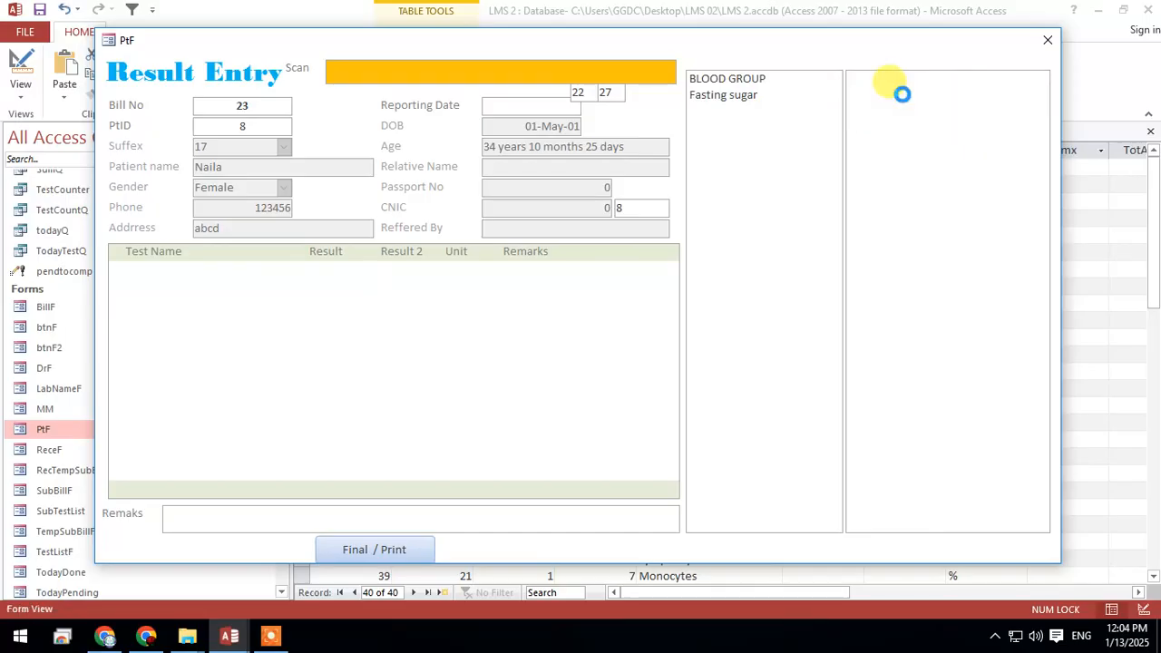
{"action": "left_click", "coordinate": [891, 127]}
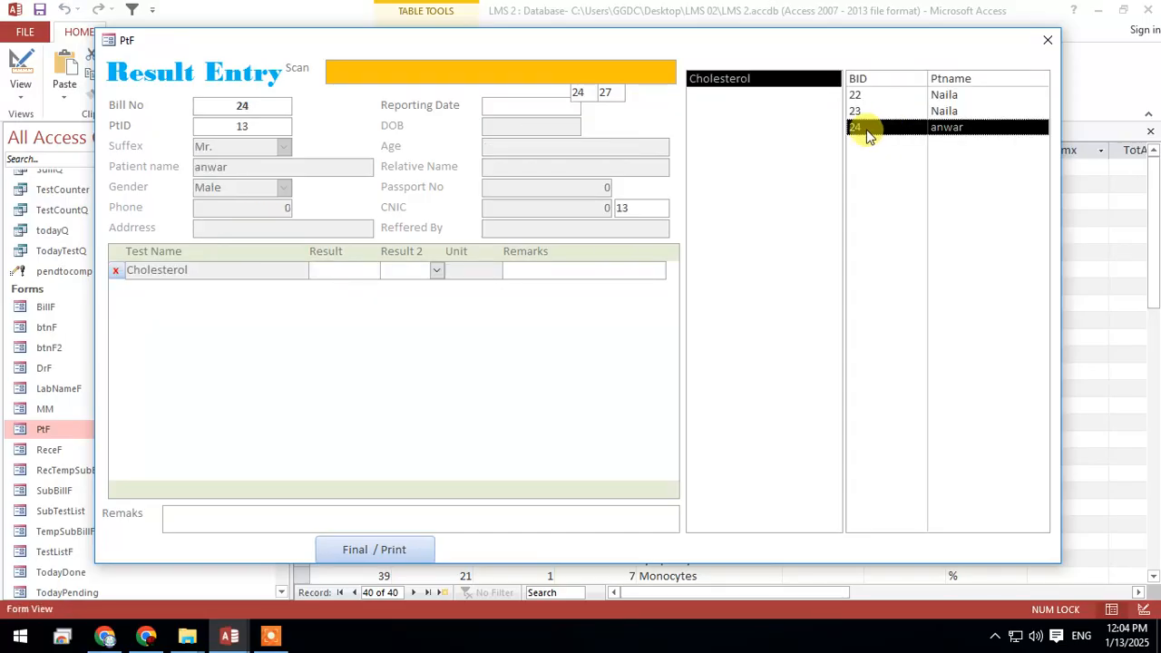
Switch PtF to Design View, inspect the BID column in the patient list box's row source query, and close the query builder.
{"action": "right_click", "coordinate": [673, 125]}
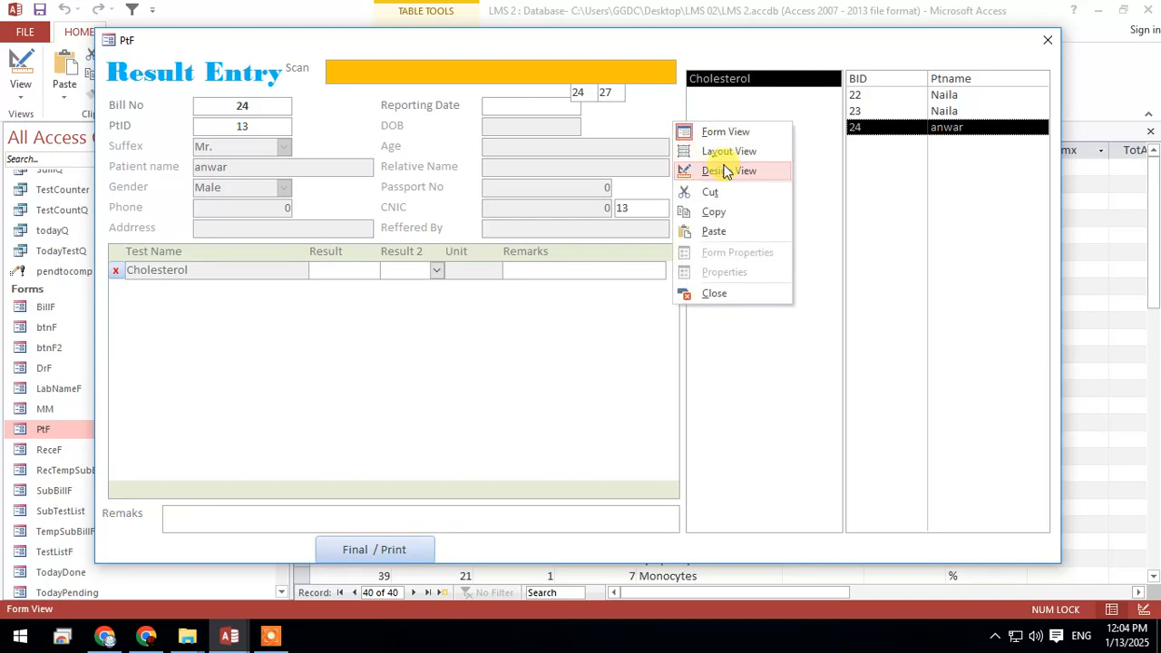
{"action": "left_click", "coordinate": [725, 170]}
{"action": "left_click_drag", "start_coordinate": [384, 592], "coordinate": [665, 594]}
{"action": "left_click", "coordinate": [647, 303]}
{"action": "left_click", "coordinate": [1132, 238]}
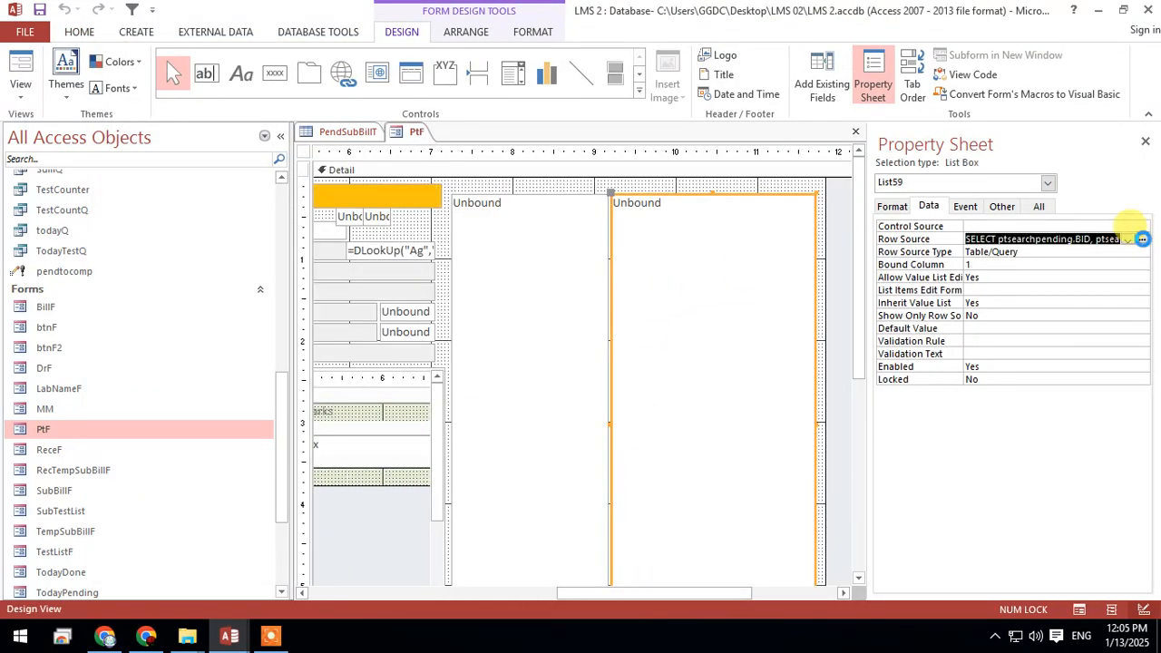
{"action": "left_click", "coordinate": [1141, 239]}
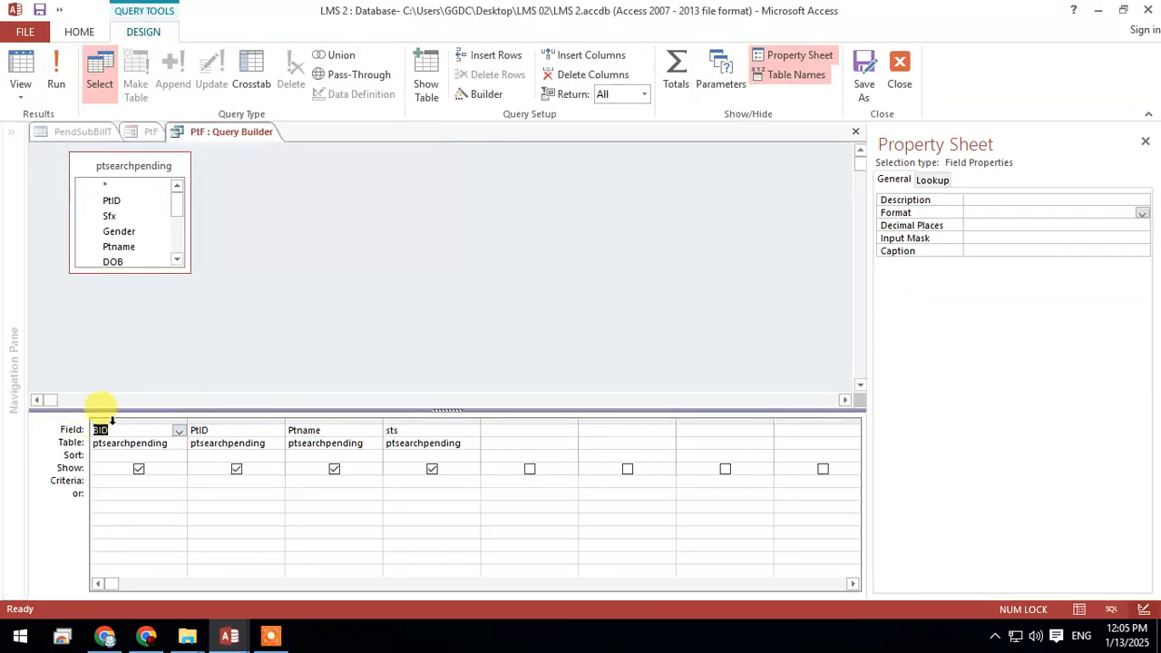
{"action": "left_click", "coordinate": [114, 419]}
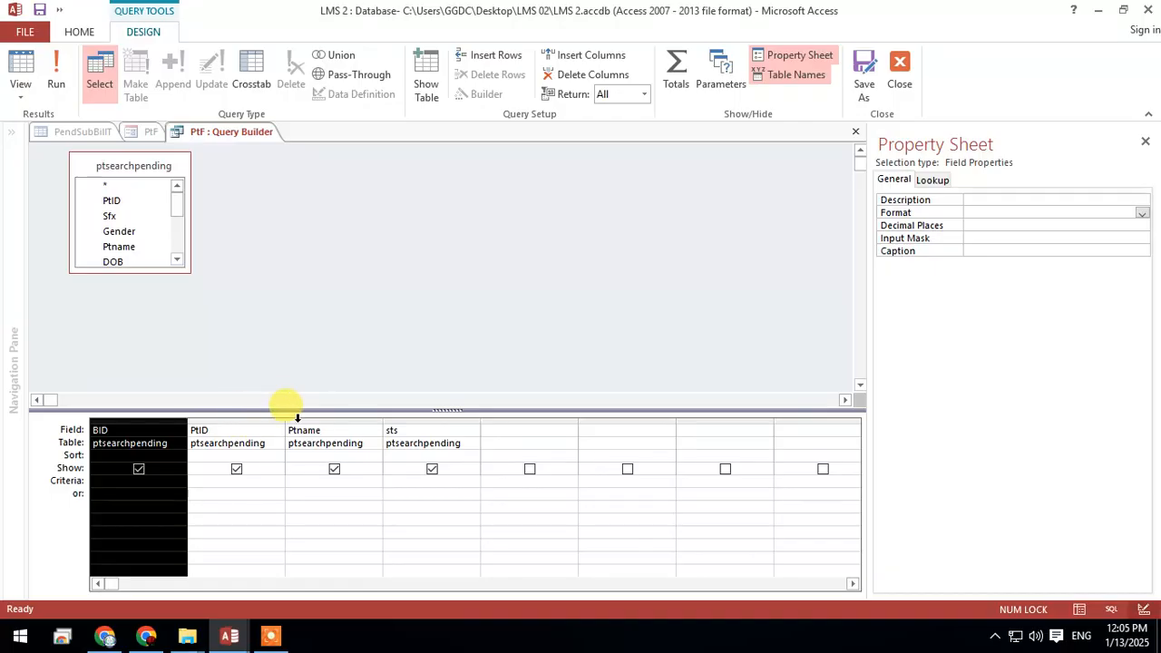
{"action": "right_click", "coordinate": [232, 136]}
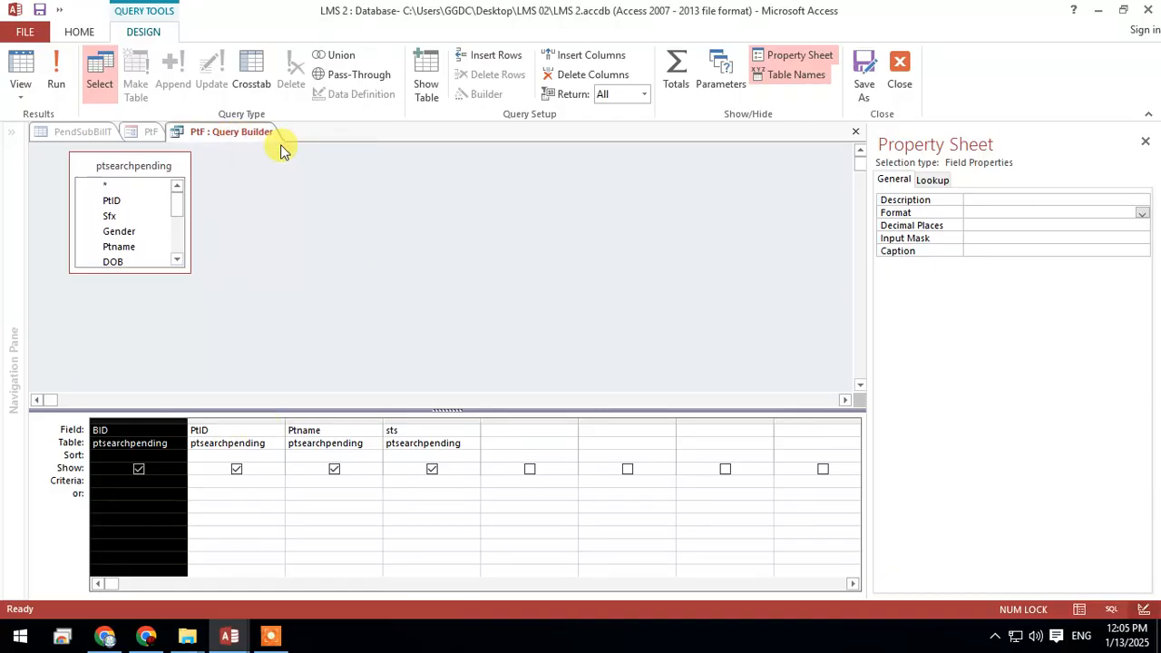
{"action": "right_click", "coordinate": [272, 141]}
{"action": "left_click", "coordinate": [291, 166]}
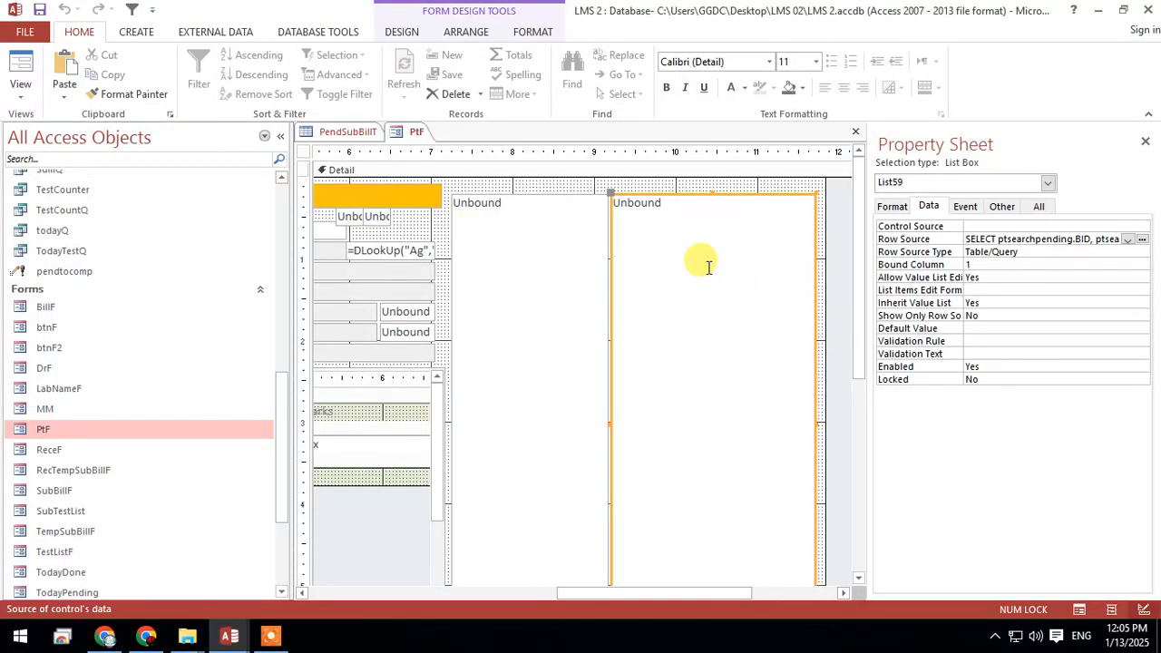
Open the patient list box's On Click event procedure and delete the commented-out [PTID] filter line.
{"action": "left_click", "coordinate": [976, 210]}
{"action": "left_click", "coordinate": [1141, 226]}
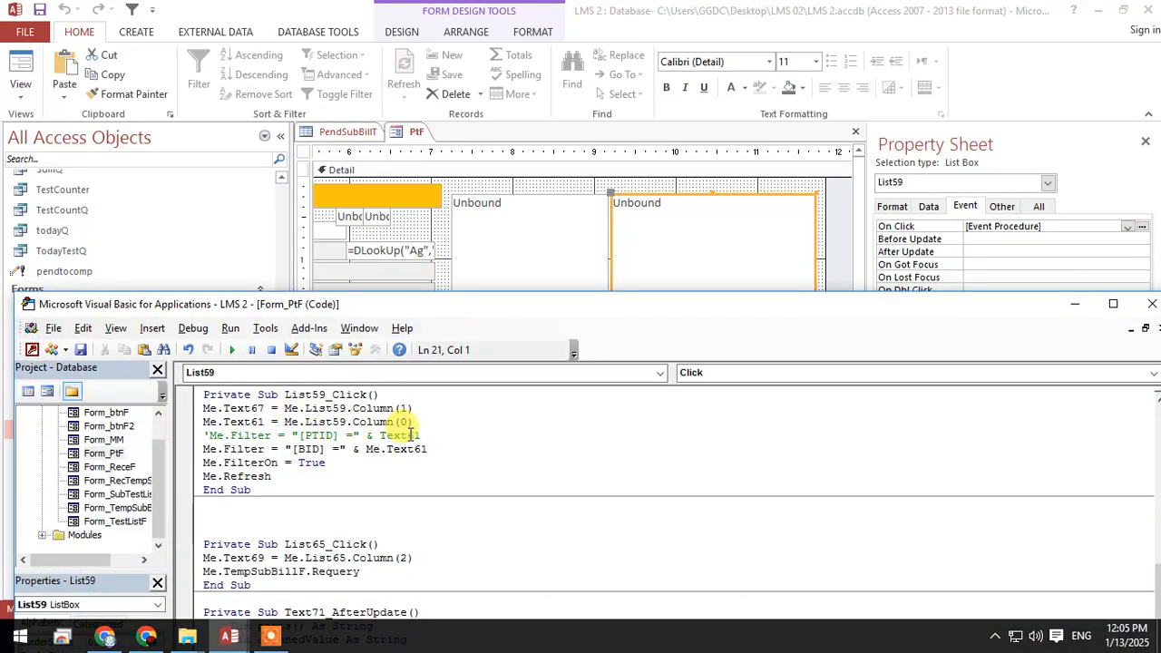
{"action": "left_click_drag", "start_coordinate": [420, 436], "coordinate": [159, 435]}
{"action": "key", "text": "Delete"}
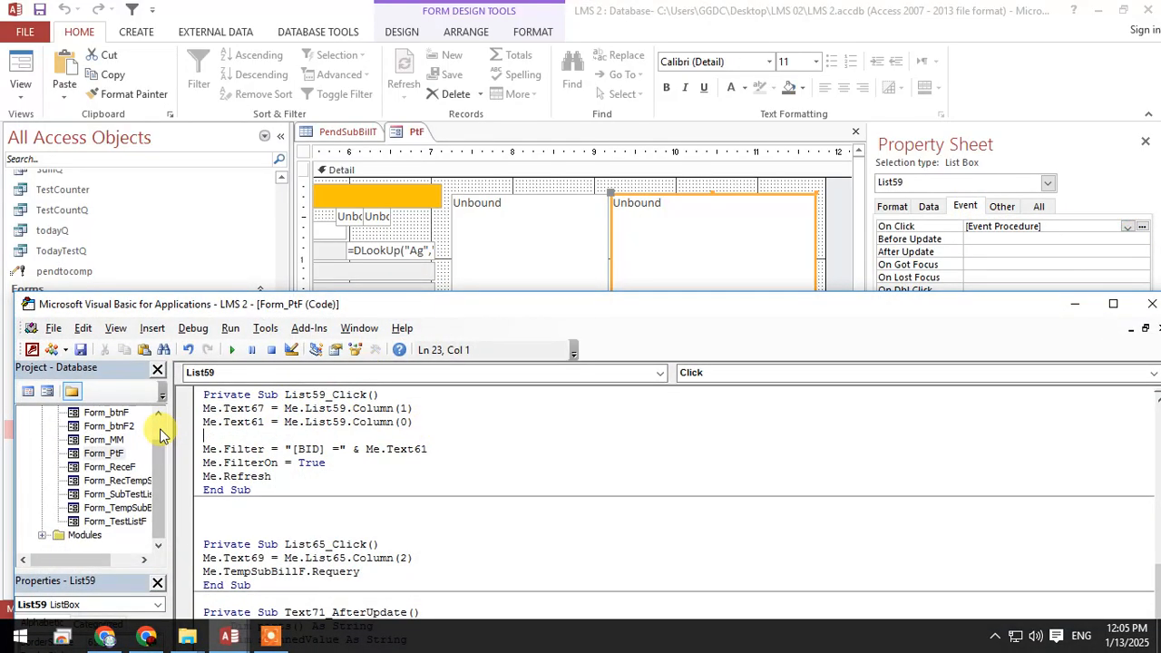
{"action": "key", "text": "Delete"}
Review the text box assignments, BID filter, FilterOn and Refresh lines in List59_Click, and minimise the code editor.
{"action": "left_click", "coordinate": [228, 409]}
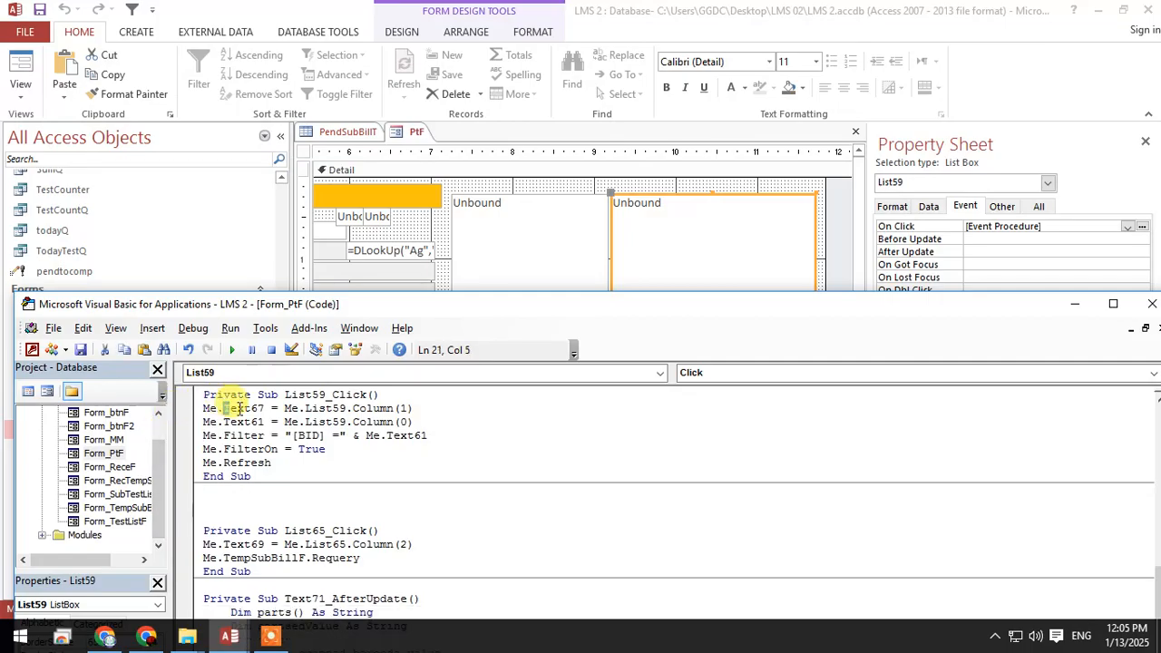
{"action": "left_click_drag", "start_coordinate": [227, 409], "coordinate": [414, 410]}
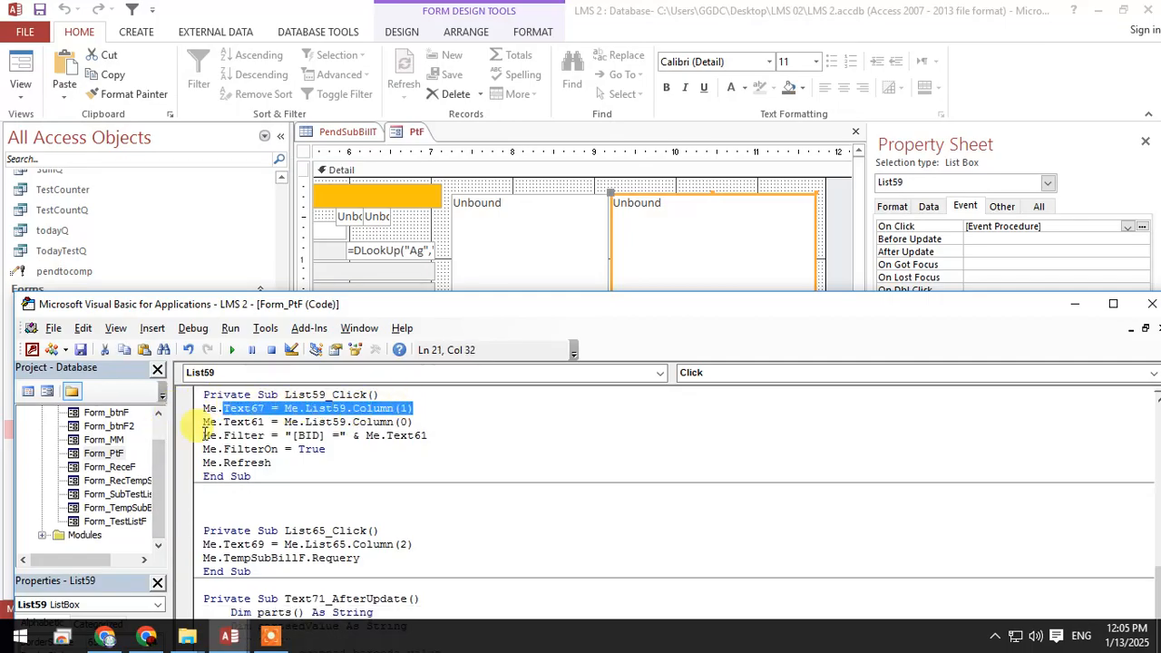
{"action": "left_click_drag", "start_coordinate": [205, 423], "coordinate": [448, 425]}
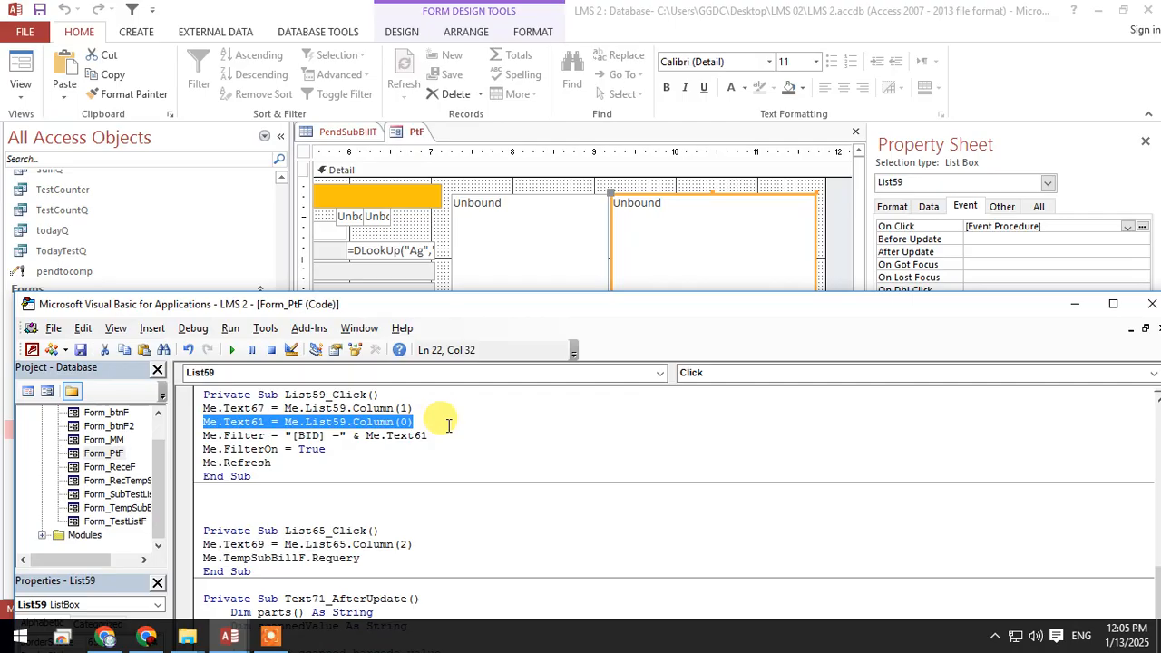
{"action": "left_click_drag", "start_coordinate": [196, 436], "coordinate": [432, 433]}
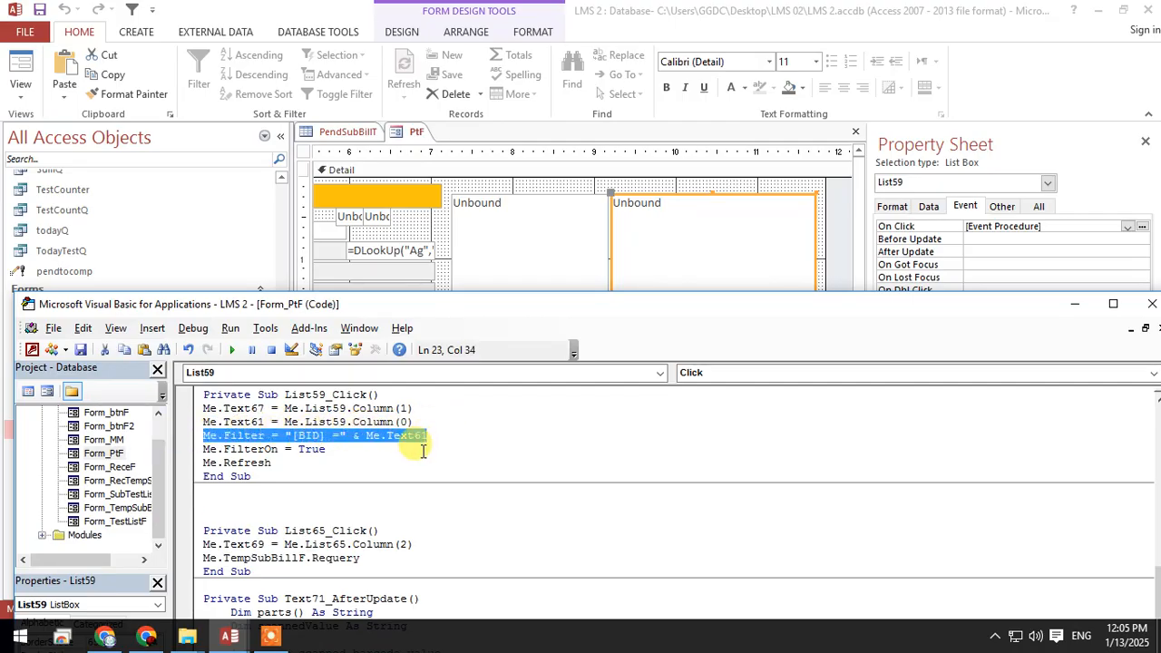
{"action": "left_click", "coordinate": [337, 448]}
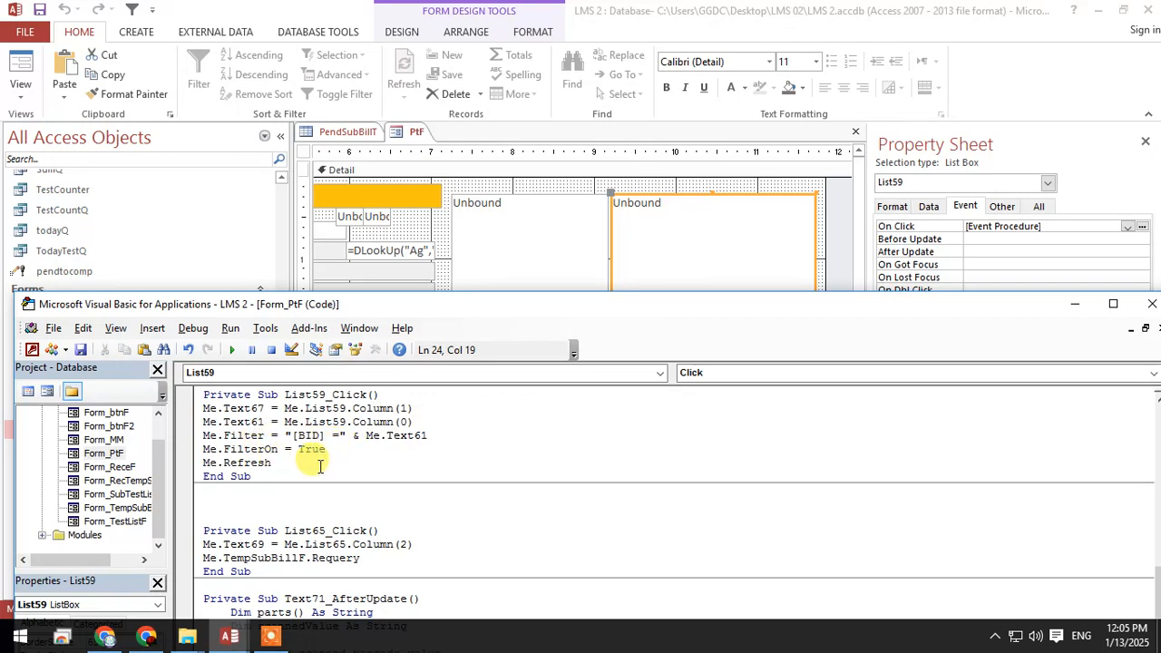
{"action": "left_click_drag", "start_coordinate": [337, 448], "coordinate": [189, 458]}
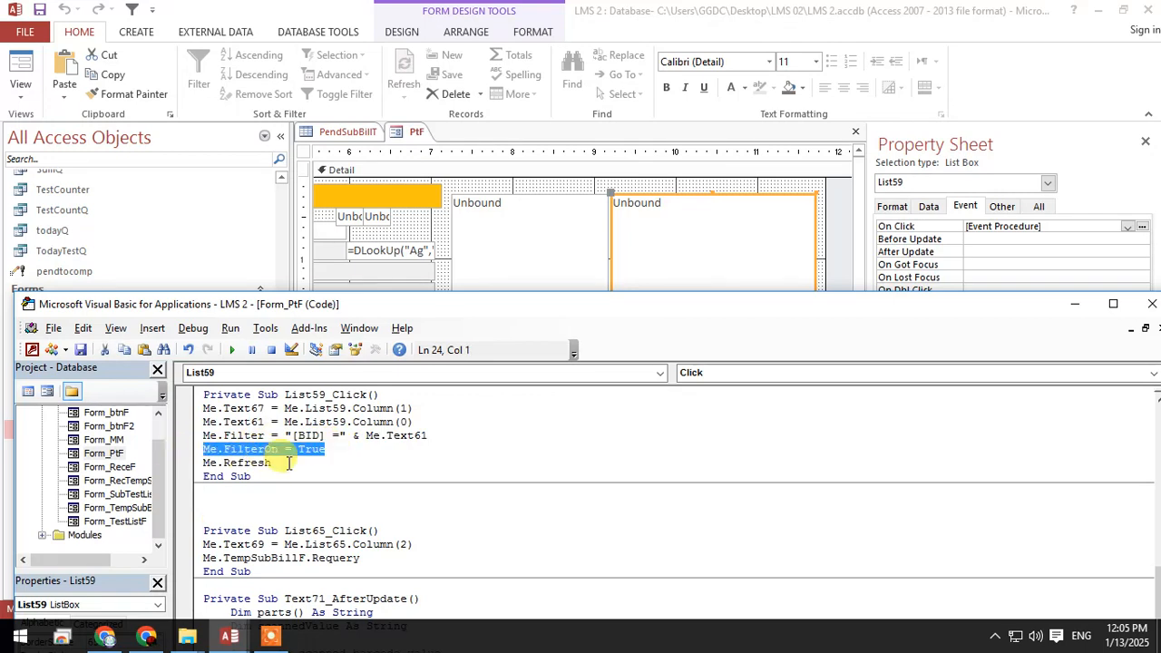
{"action": "left_click_drag", "start_coordinate": [272, 463], "coordinate": [189, 464]}
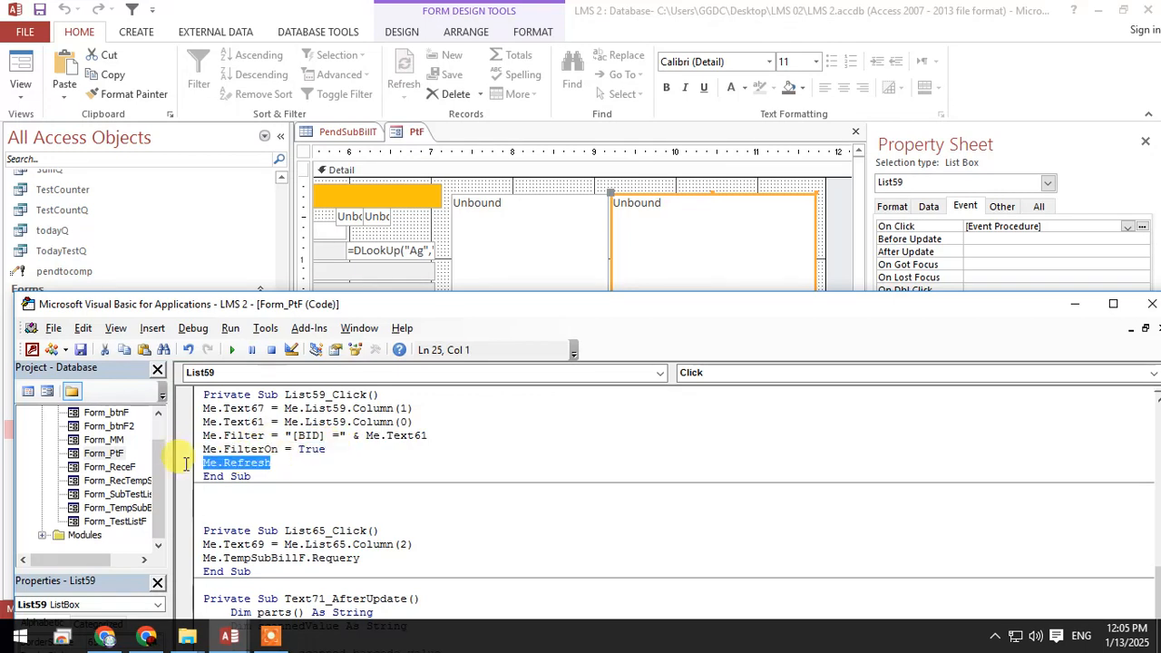
{"action": "left_click", "coordinate": [1073, 304]}
Return PtF to Form View and select bills 22, 23 and 24 in turn to check the patient details loaded.
{"action": "left_click", "coordinate": [498, 254]}
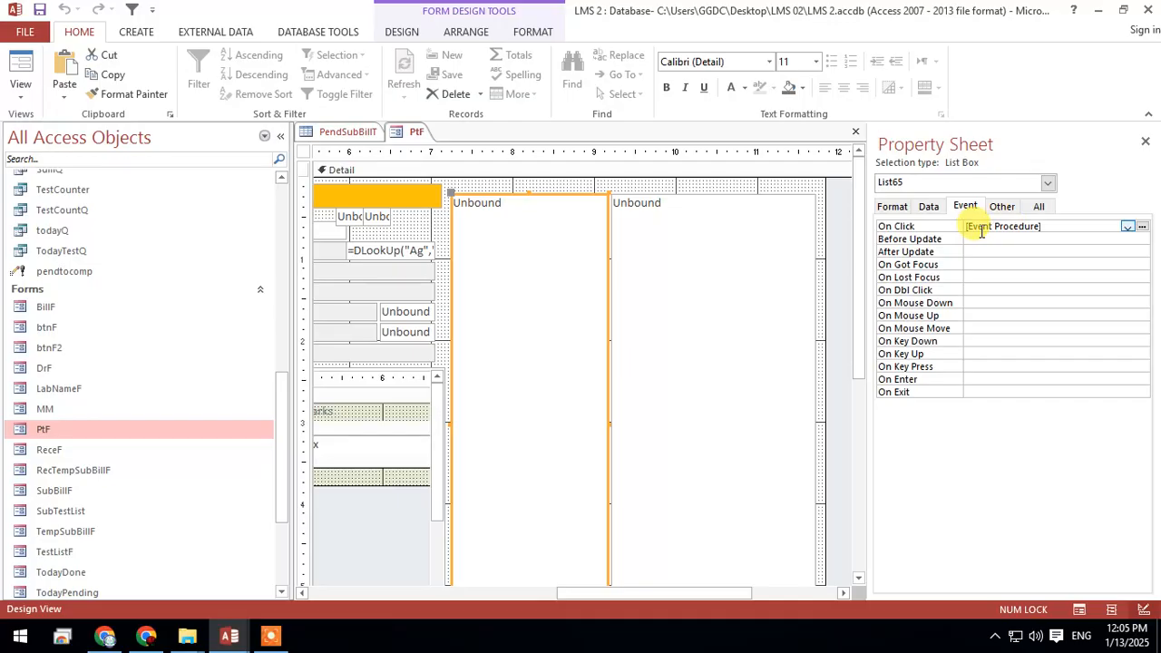
{"action": "left_click_drag", "start_coordinate": [733, 594], "coordinate": [462, 604]}
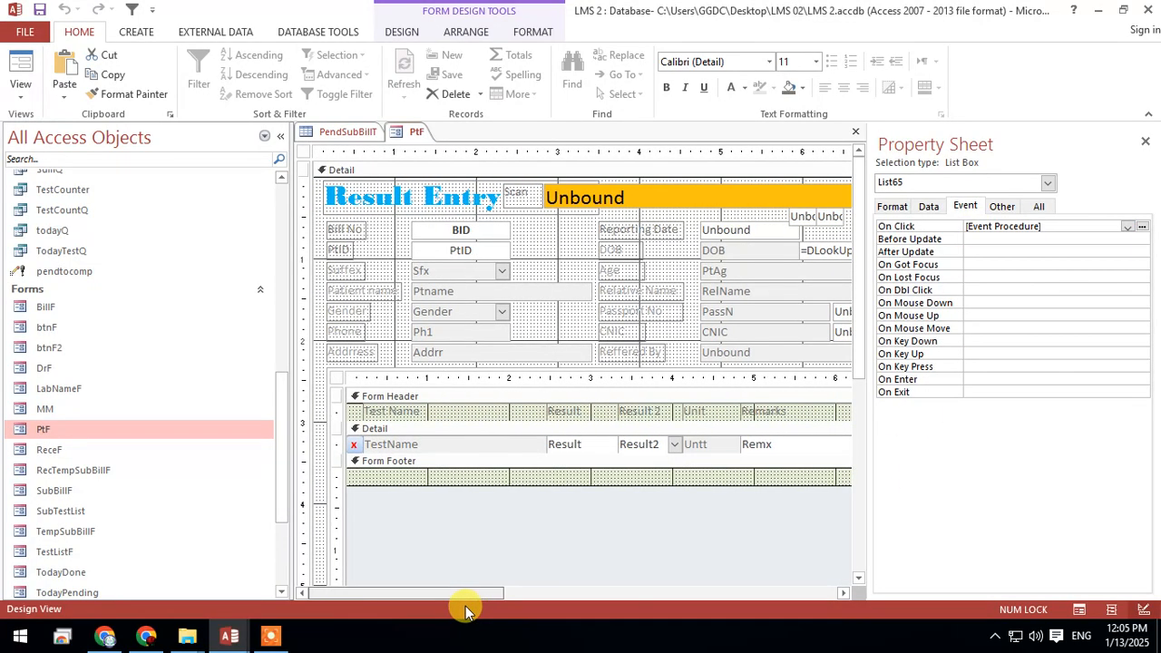
{"action": "left_click", "coordinate": [20, 71]}
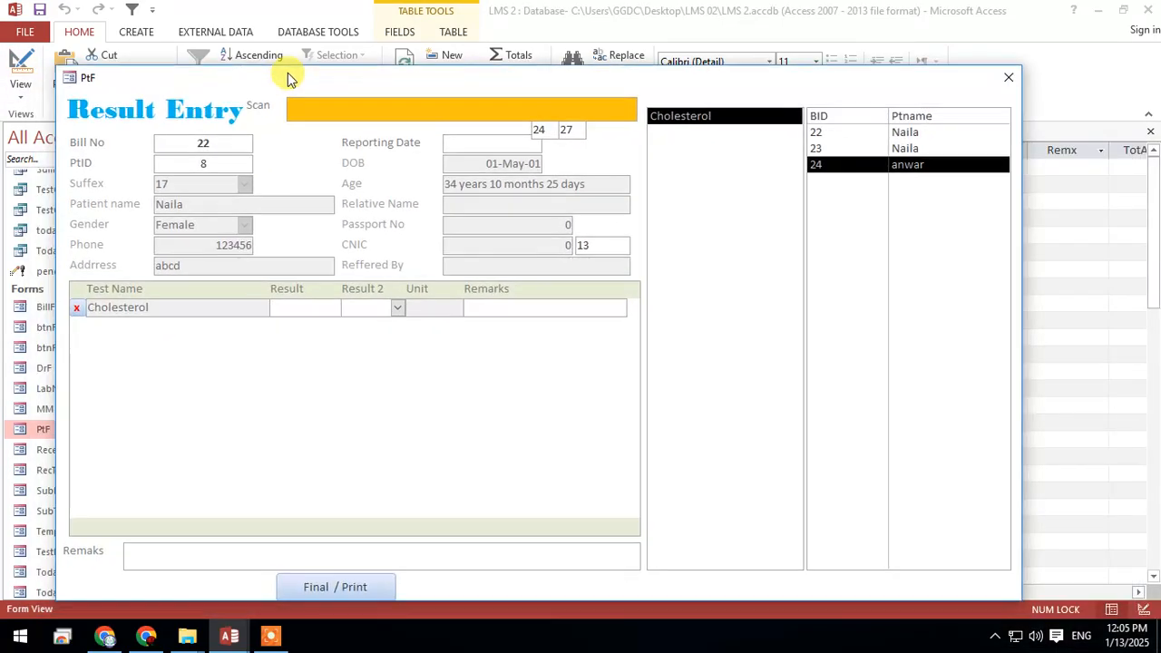
{"action": "left_click", "coordinate": [908, 133]}
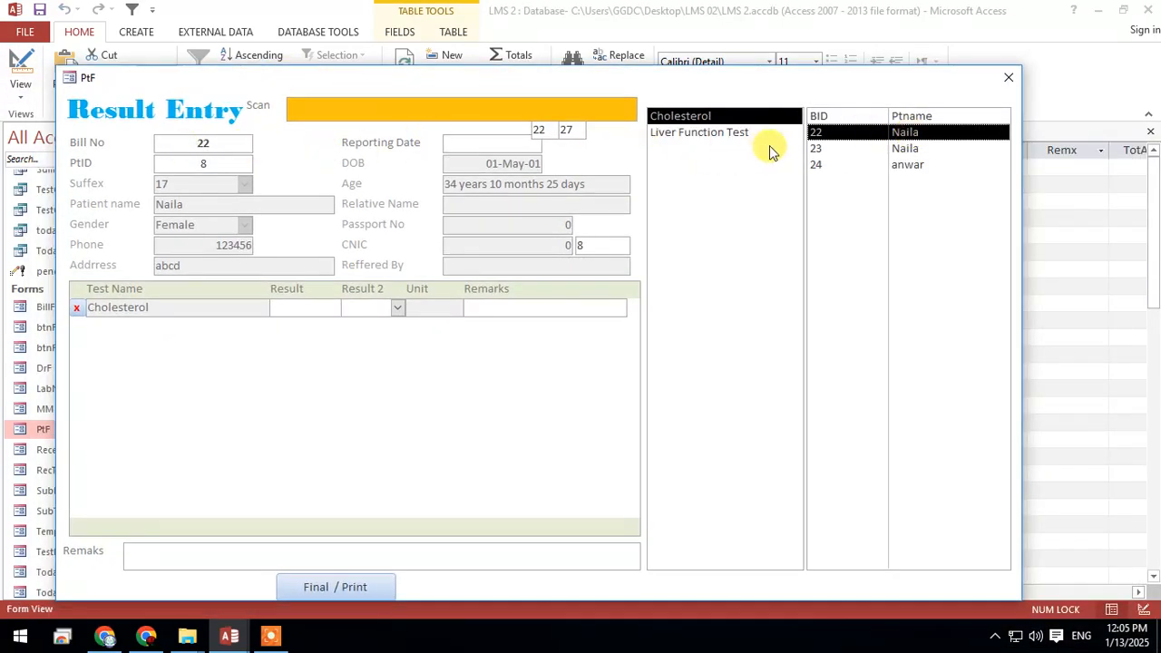
{"action": "left_click", "coordinate": [880, 148]}
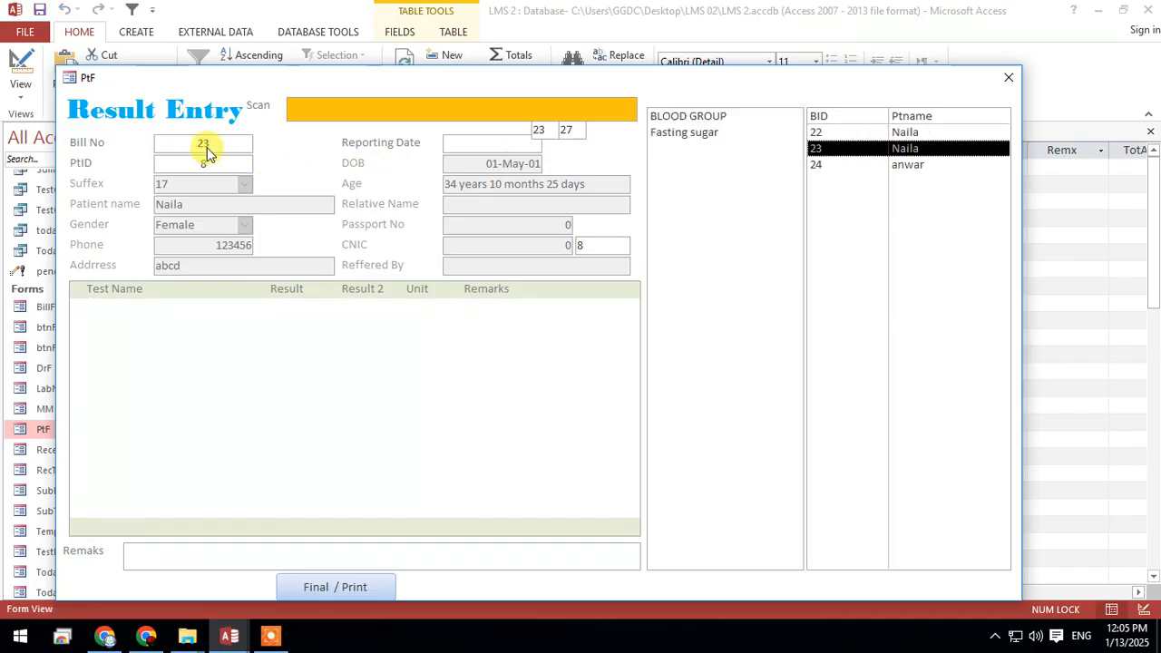
{"action": "left_click", "coordinate": [825, 165]}
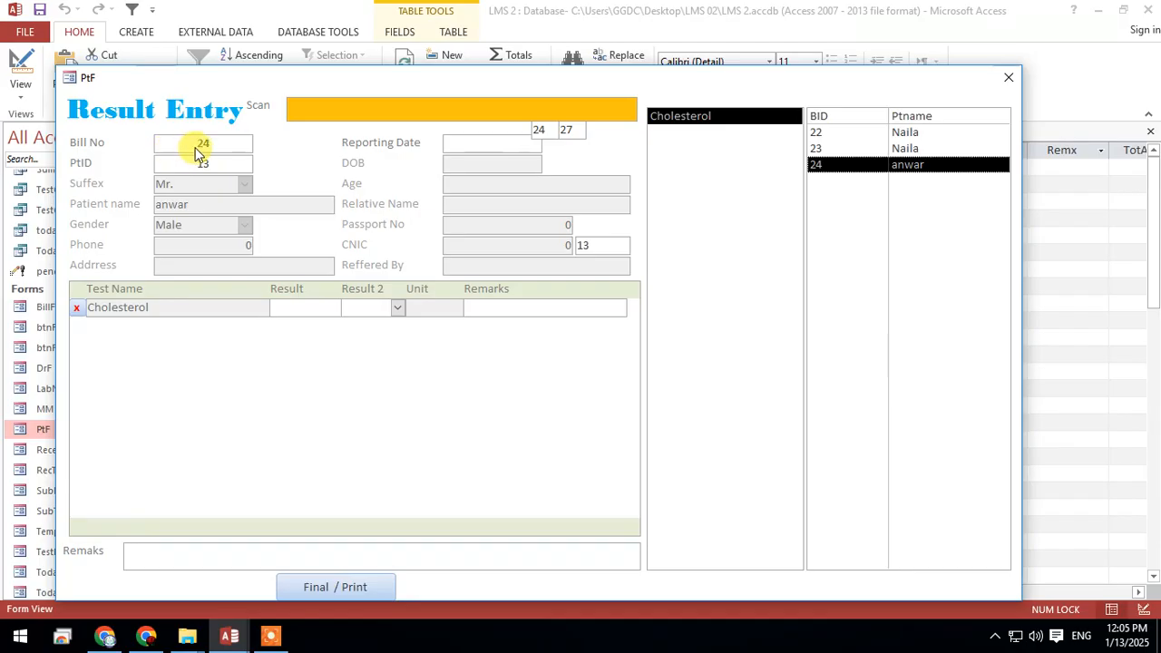
Select bill 23 and alternate between its BLOOD GROUP and Fasting sugar tests to check the subform rows.
{"action": "left_click", "coordinate": [898, 151]}
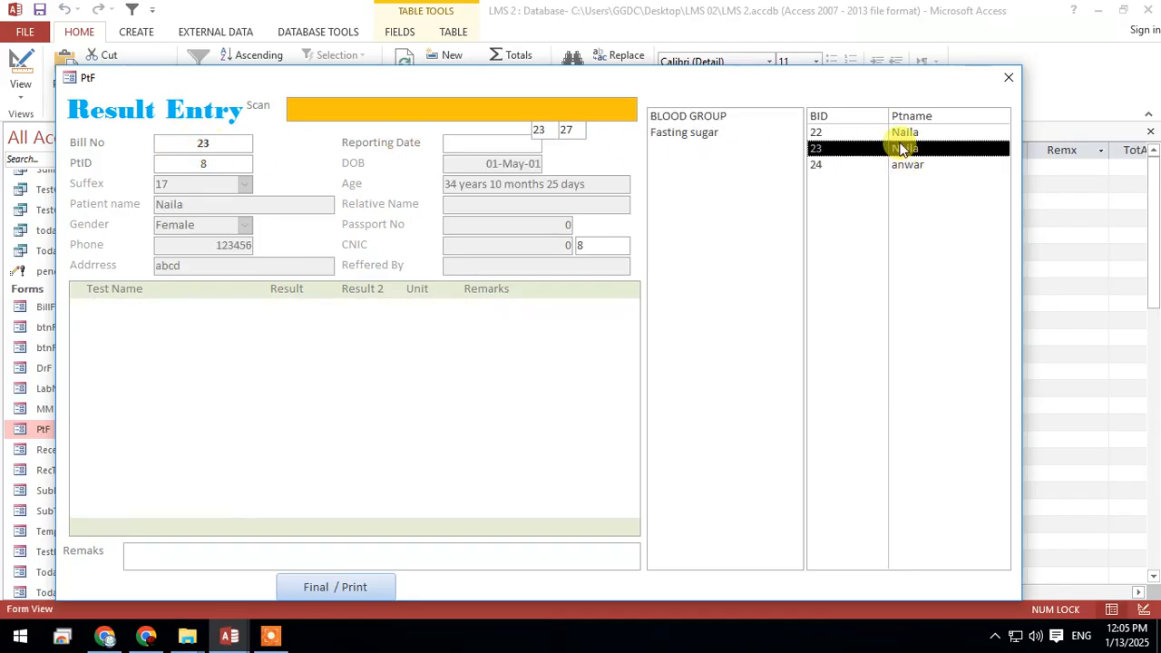
{"action": "left_click", "coordinate": [706, 118]}
{"action": "left_click", "coordinate": [706, 134]}
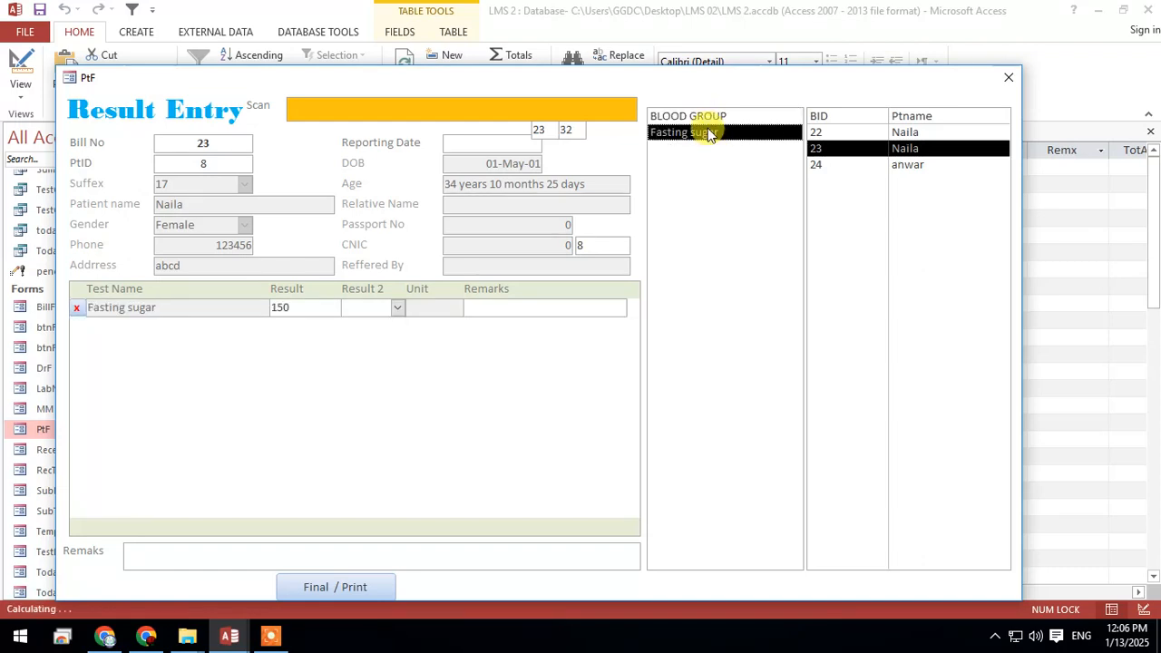
{"action": "left_click", "coordinate": [707, 118]}
{"action": "left_click", "coordinate": [708, 134]}
{"action": "left_click", "coordinate": [712, 118]}
{"action": "left_click", "coordinate": [711, 133]}
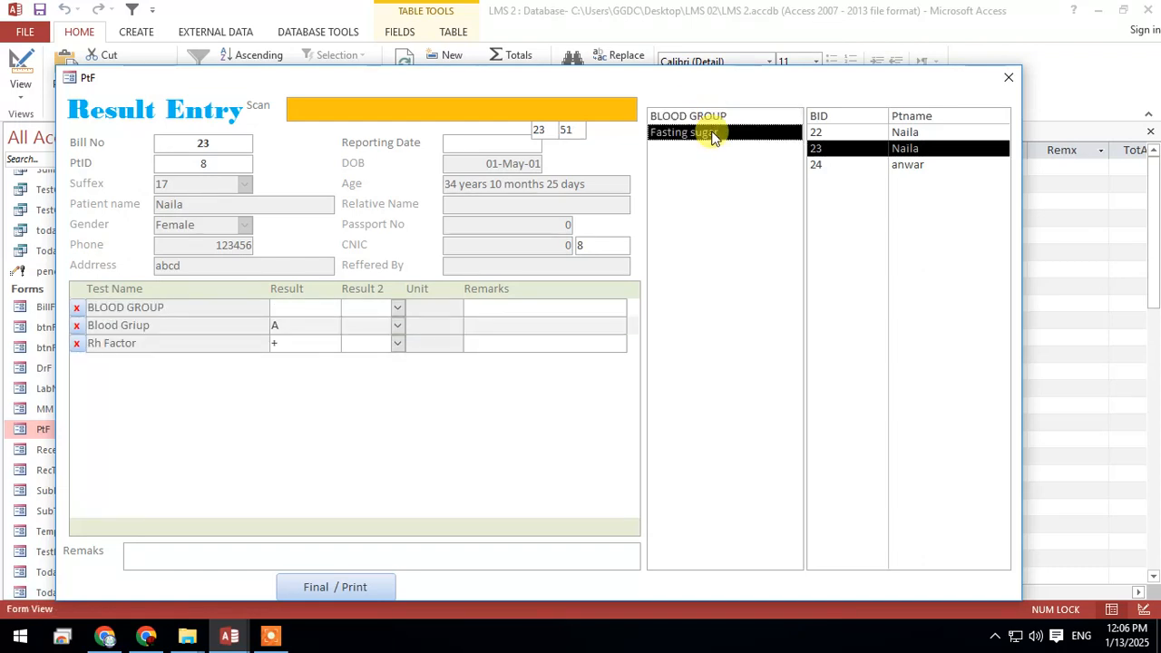
{"action": "left_click", "coordinate": [713, 118]}
Enter 200 as the Cholesterol result for bill 24 and finalise it for printing.
{"action": "left_click", "coordinate": [895, 164]}
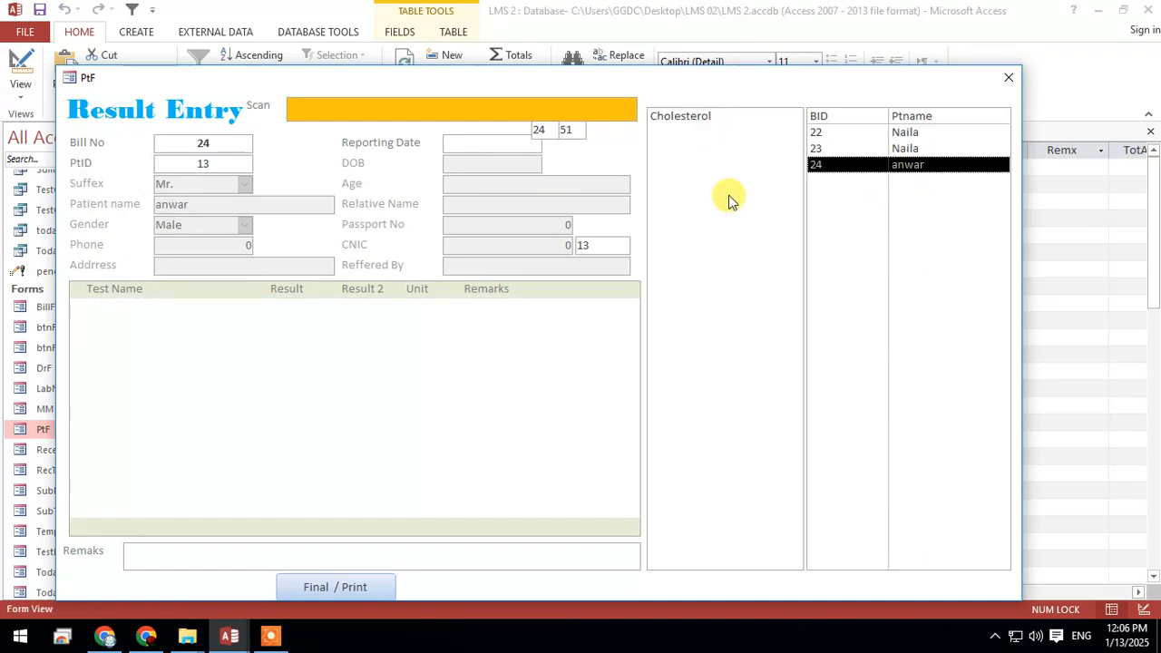
{"action": "left_click_drag", "start_coordinate": [673, 81], "coordinate": [715, 70]}
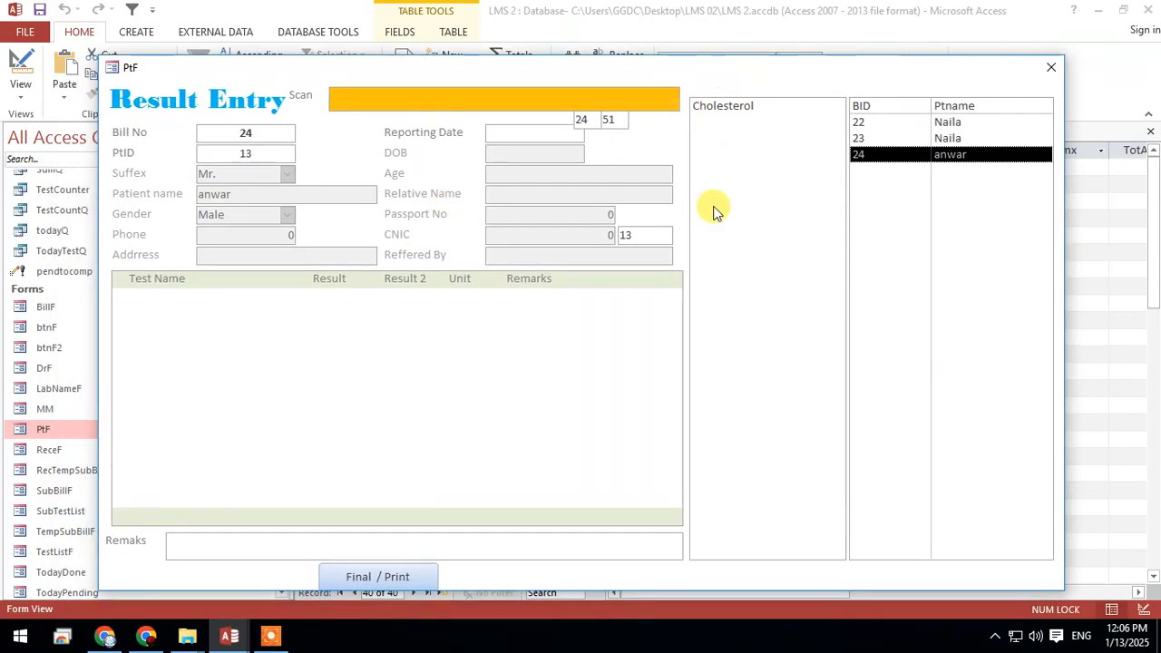
{"action": "left_click", "coordinate": [752, 111]}
{"action": "left_click", "coordinate": [352, 297]}
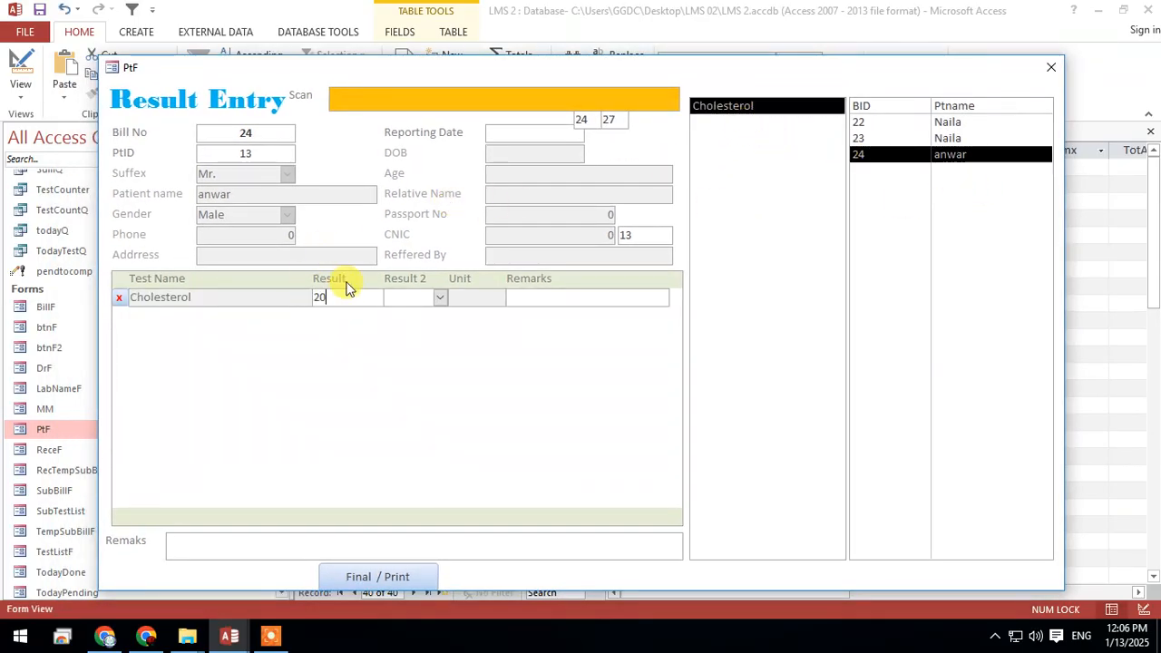
{"action": "type", "text": "200"}
{"action": "left_click", "coordinate": [390, 576]}
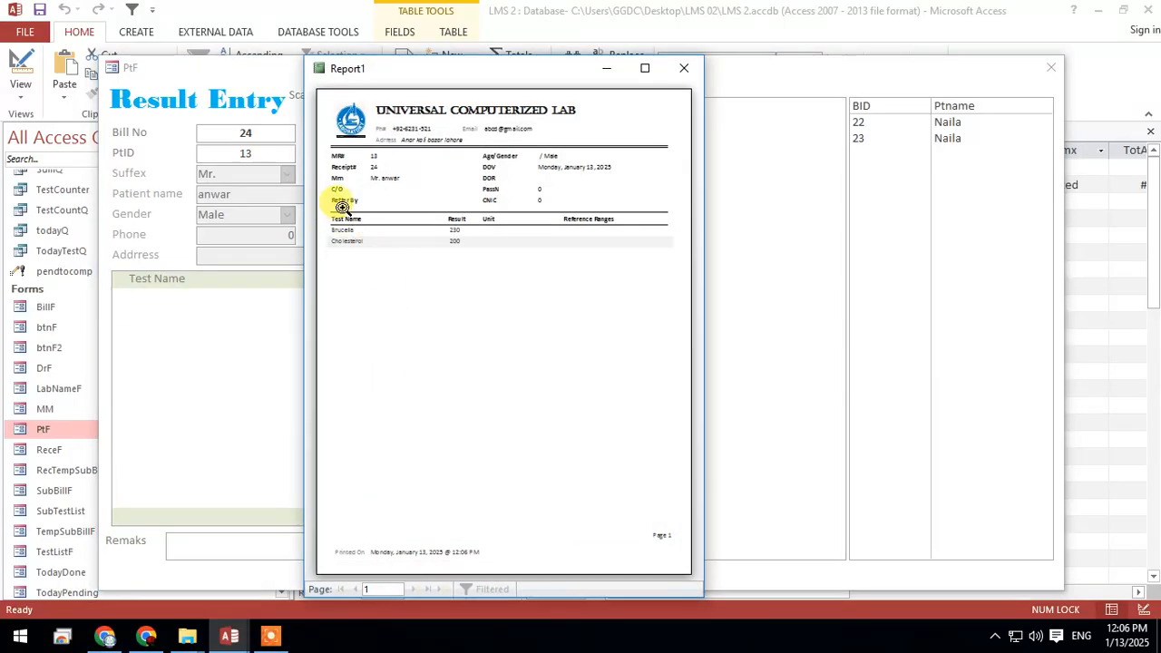
Maximise and zoom the report preview to check the patient details and test results, and close the report.
{"action": "left_click", "coordinate": [645, 68]}
{"action": "left_click", "coordinate": [411, 145]}
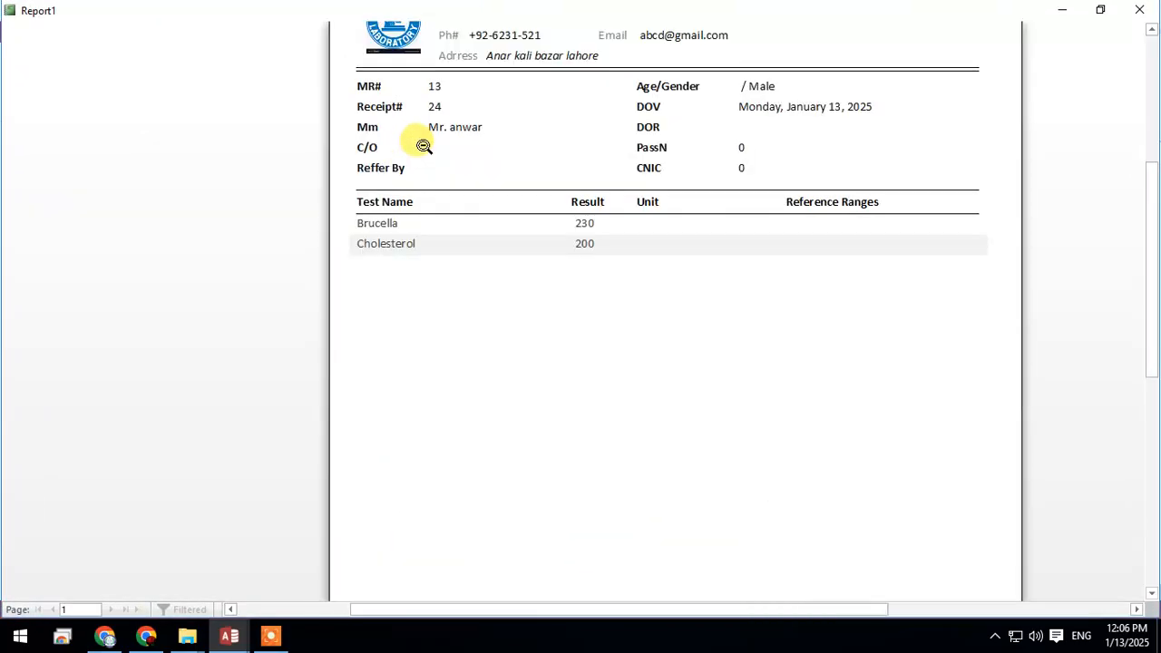
{"action": "scroll", "coordinate": [422, 272], "scroll_direction": "up", "scroll_amount": 1}
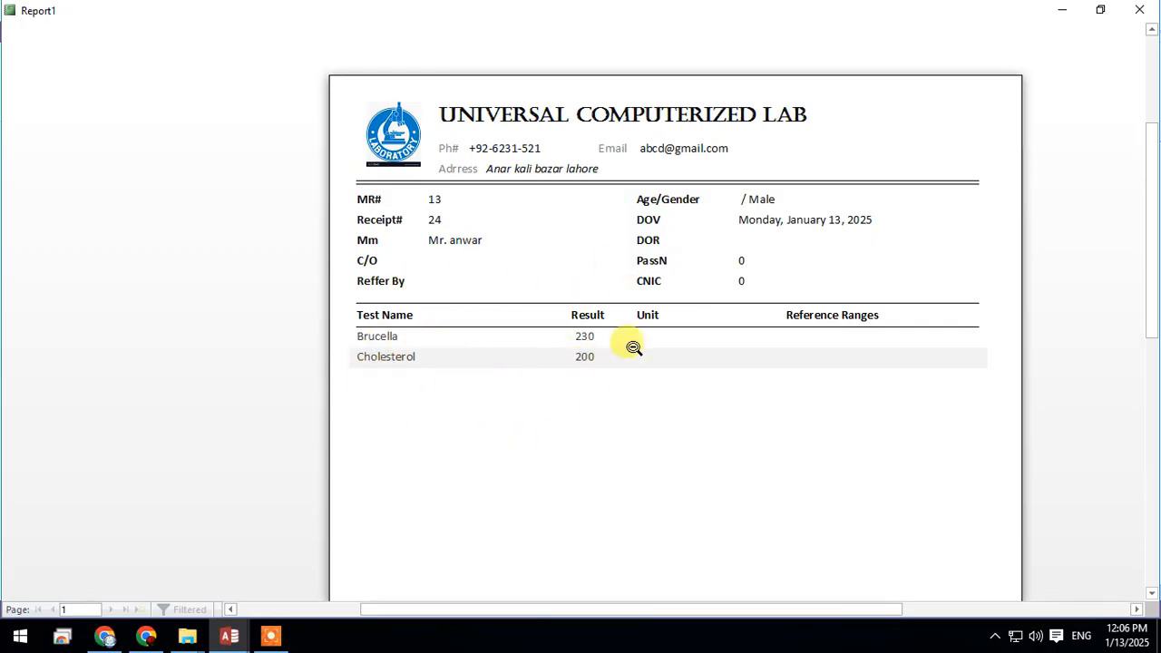
{"action": "left_click", "coordinate": [1129, 13]}
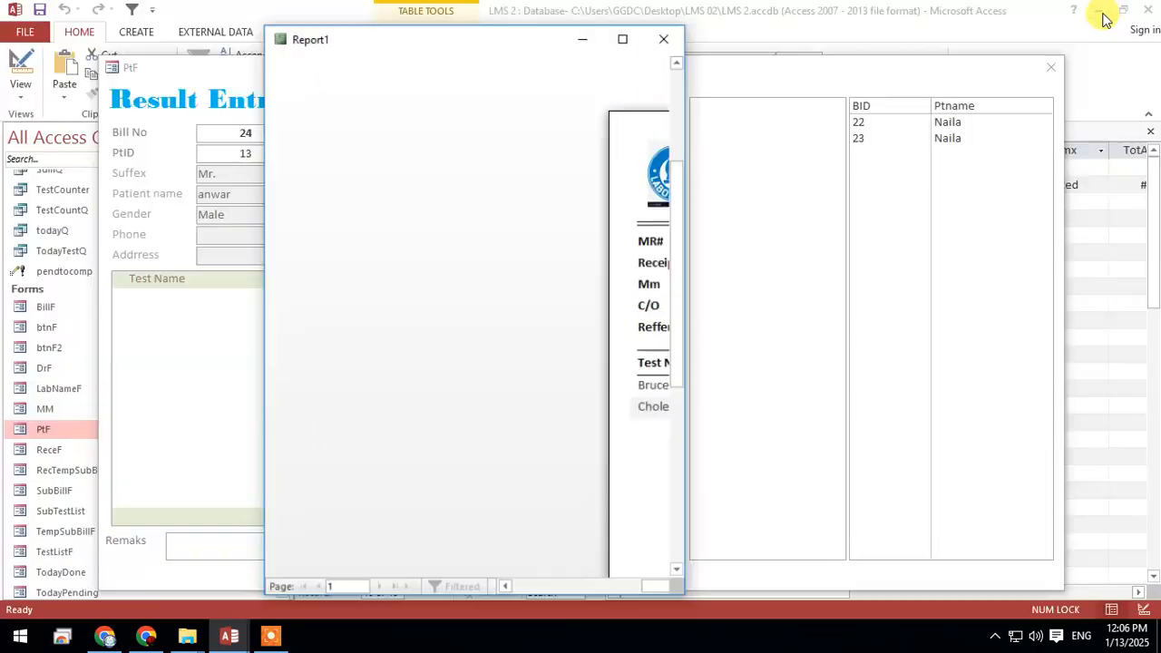
{"action": "left_click", "coordinate": [682, 68]}
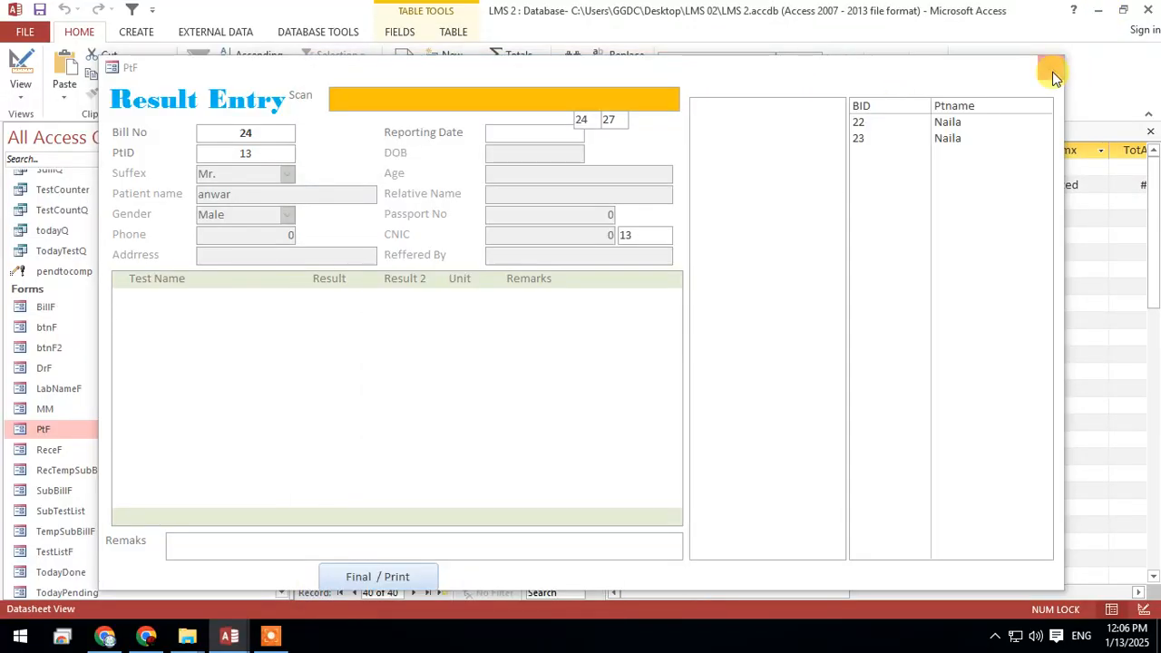
Close the Result Entry form, the PendSubBillT table and the MM main form.
{"action": "left_click", "coordinate": [1051, 68]}
{"action": "right_click", "coordinate": [346, 132]}
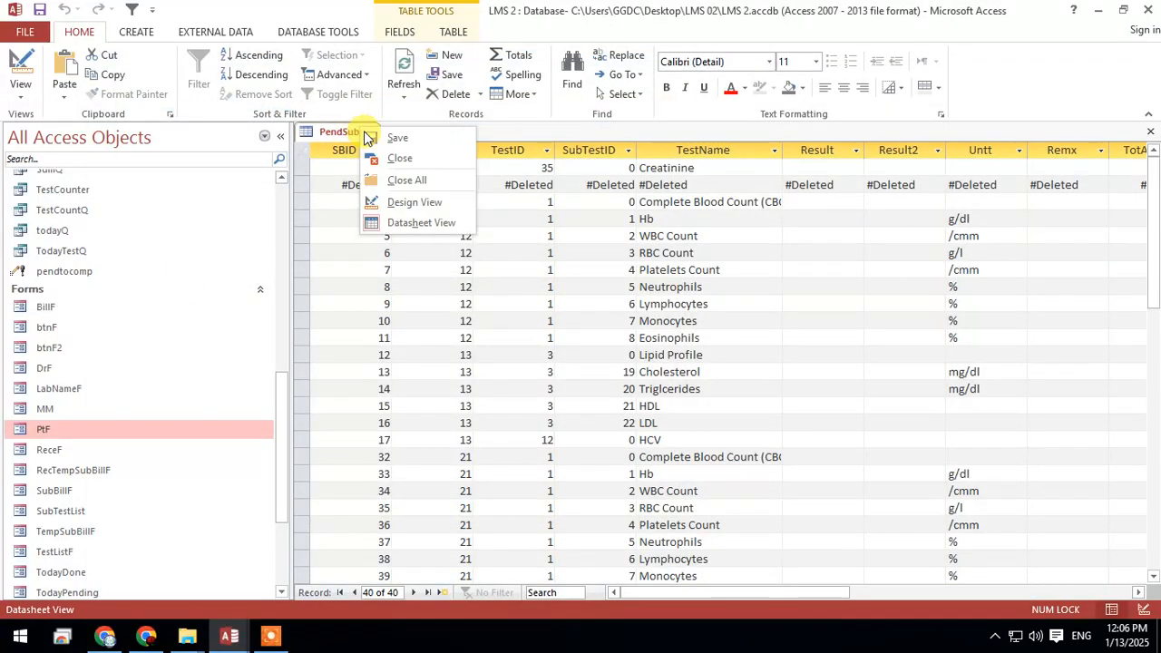
{"action": "left_click", "coordinate": [385, 159]}
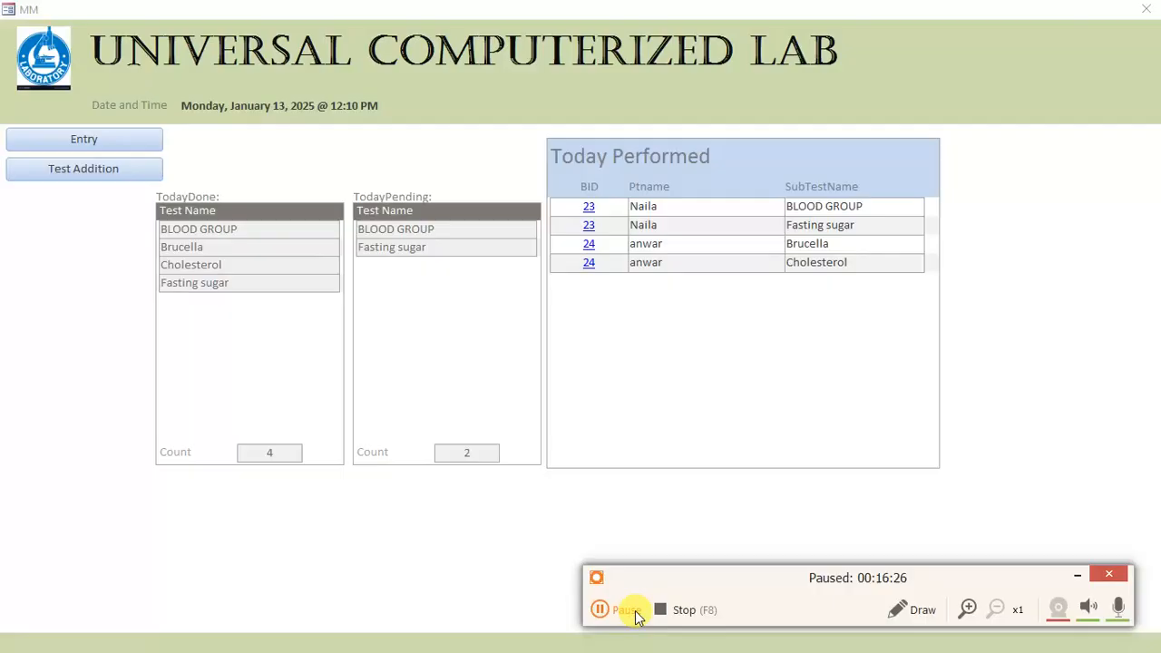
{"action": "left_click", "coordinate": [635, 613]}
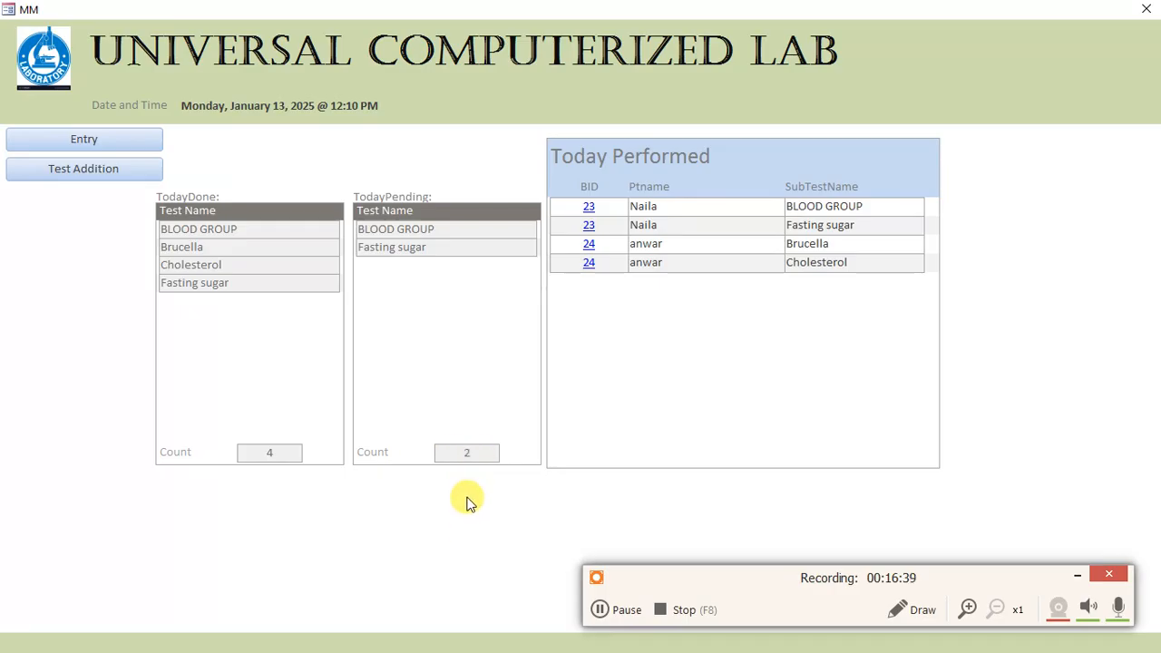
{"action": "right_click", "coordinate": [444, 538]}
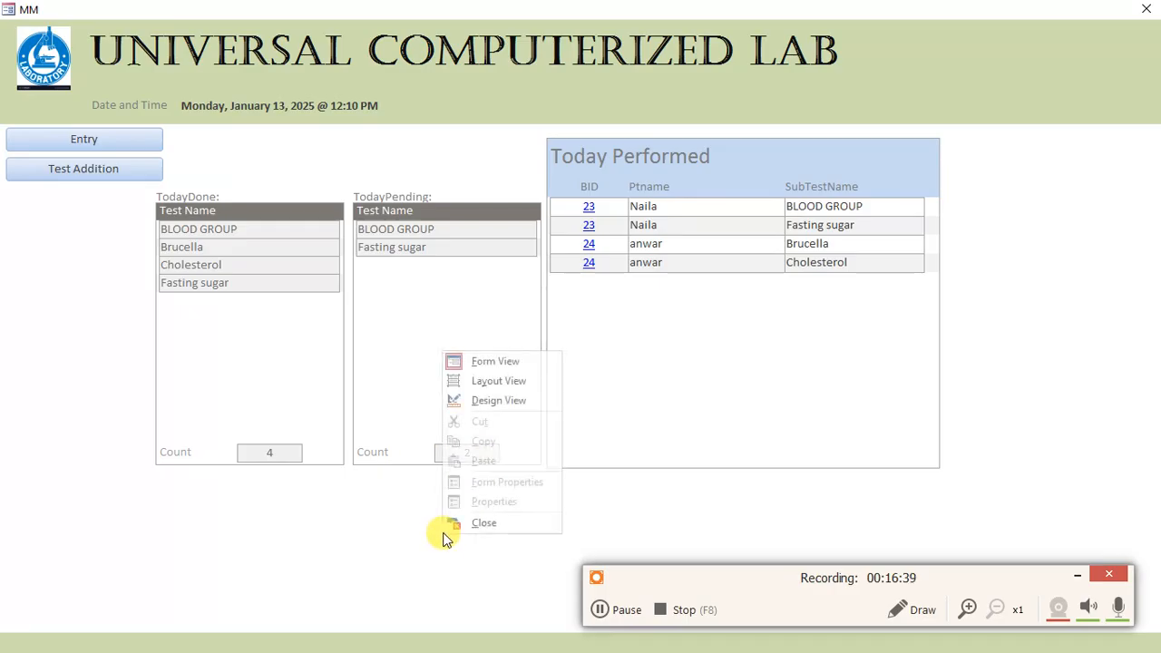
{"action": "left_click", "coordinate": [497, 522]}
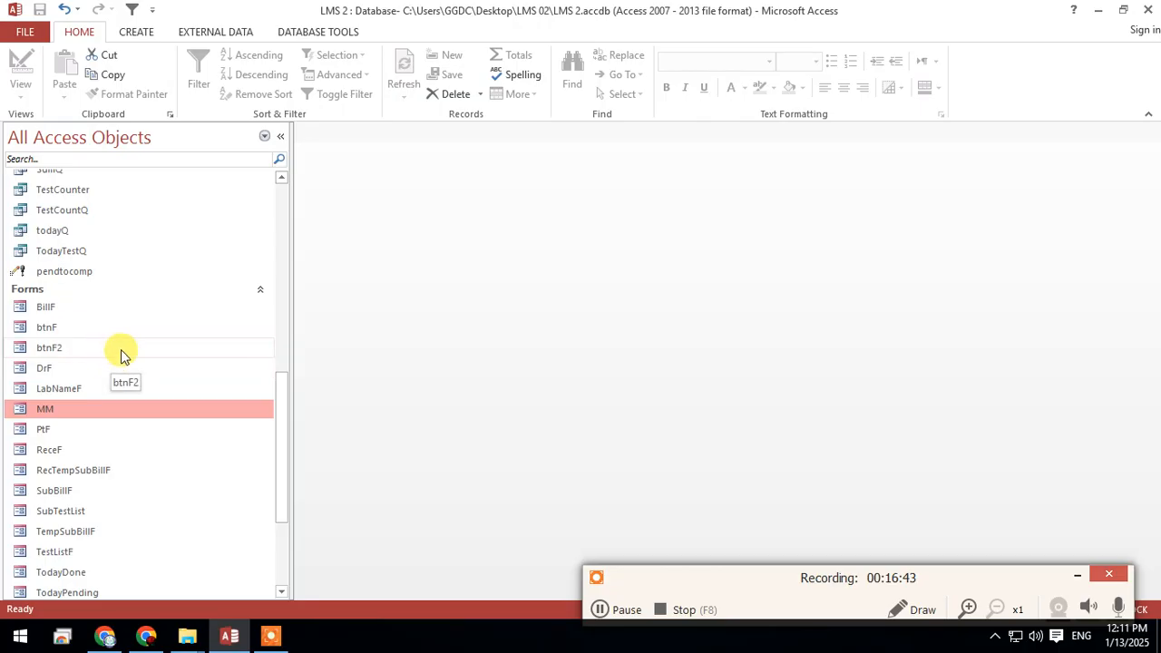
Start a new query in Design View.
{"action": "scroll", "coordinate": [121, 353], "scroll_direction": "up", "scroll_amount": 3}
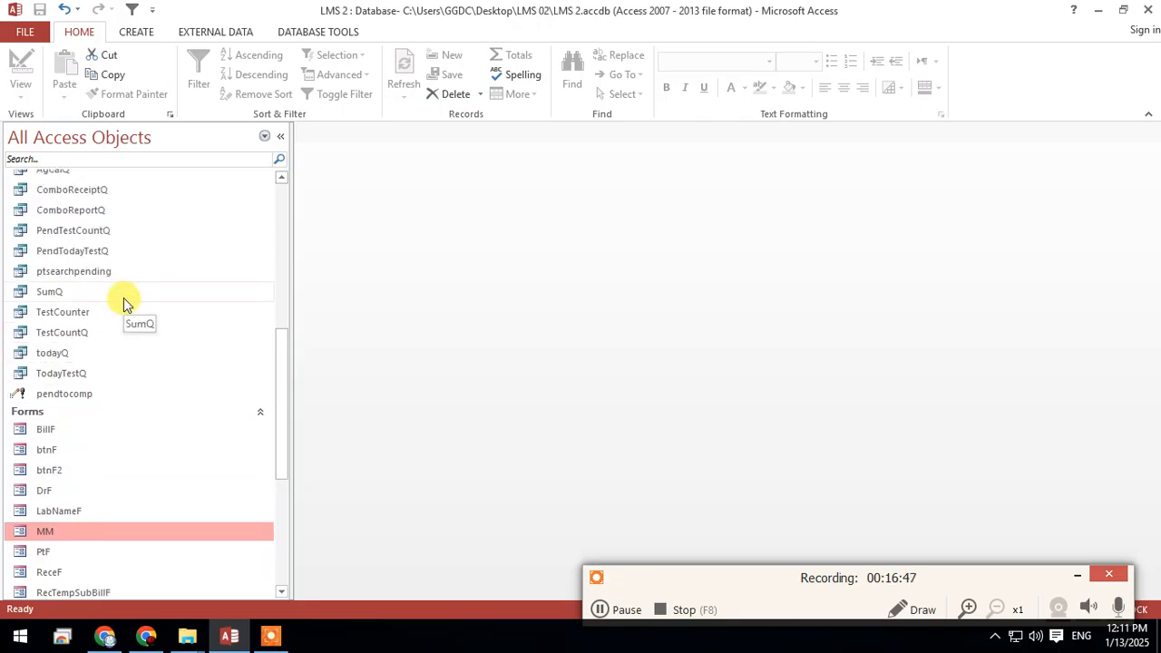
{"action": "scroll", "coordinate": [129, 319], "scroll_direction": "up", "scroll_amount": 1}
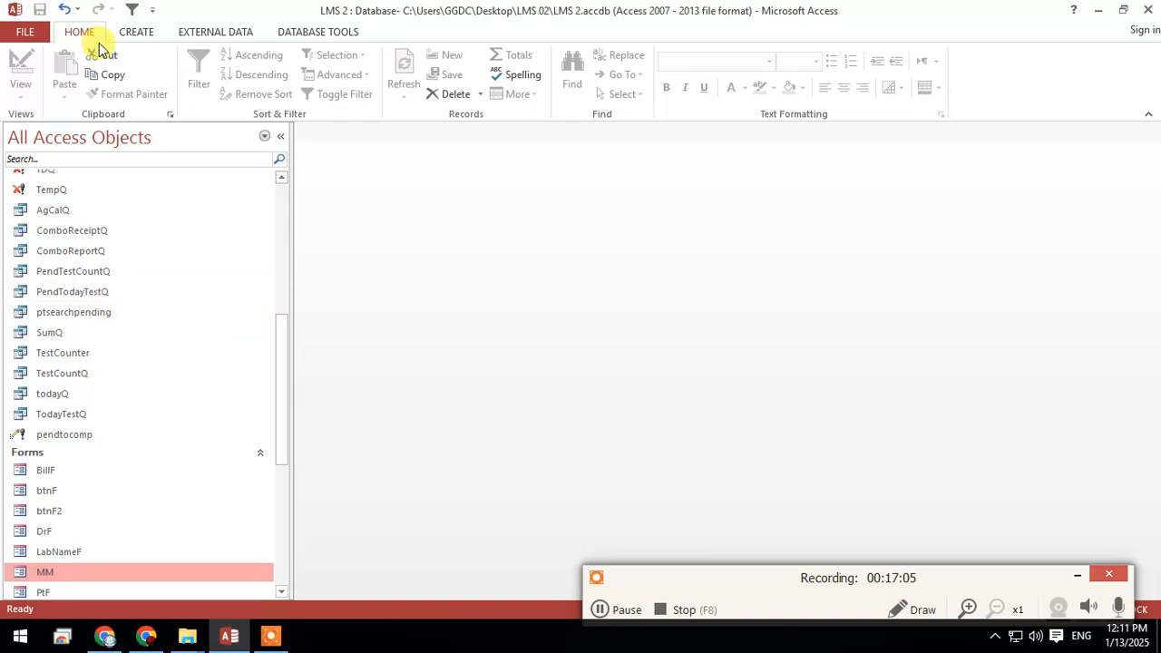
{"action": "left_click", "coordinate": [141, 34]}
{"action": "left_click", "coordinate": [266, 83]}
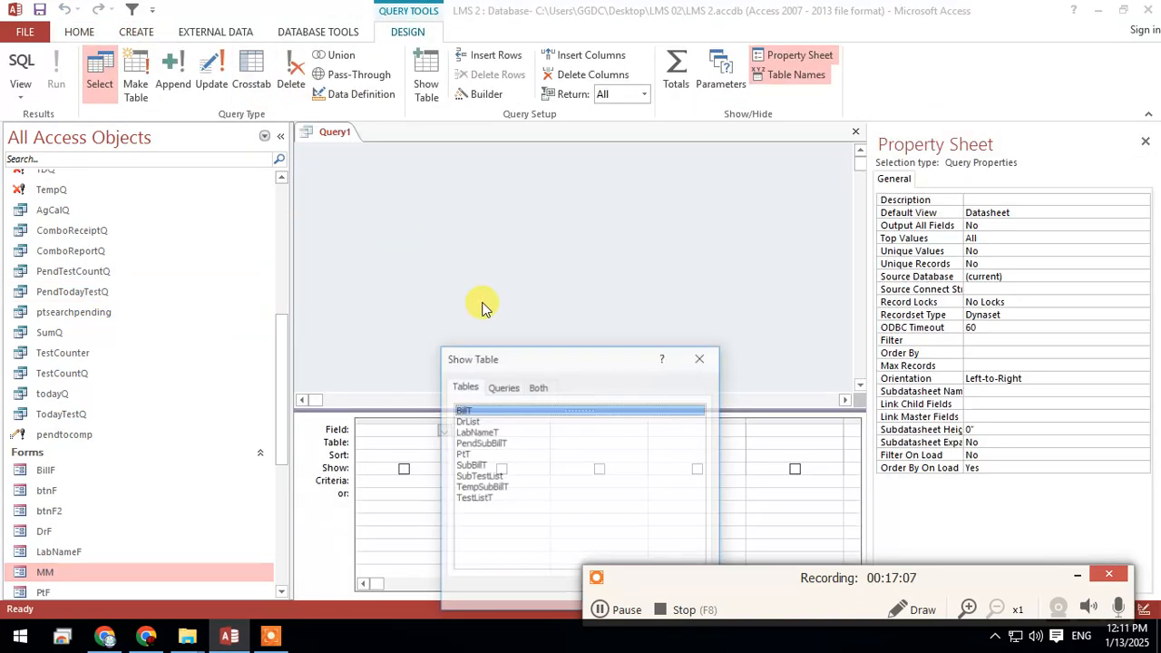
{"action": "left_click_drag", "start_coordinate": [531, 363], "coordinate": [540, 190]}
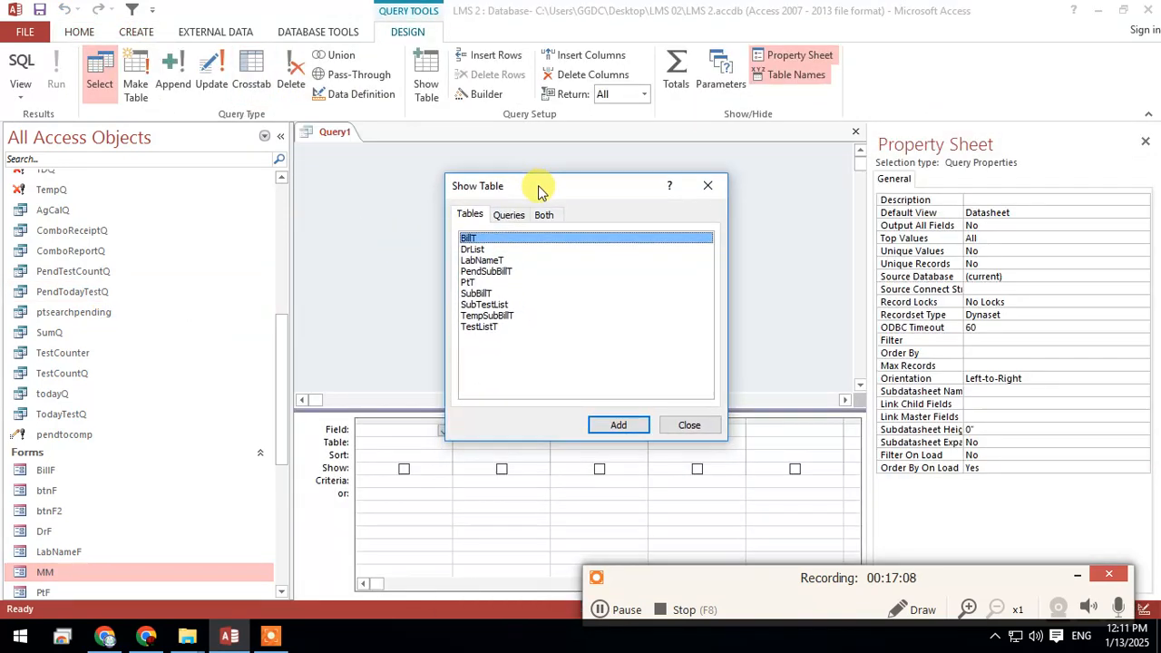
{"action": "double_click", "coordinate": [499, 271]}
{"action": "double_click", "coordinate": [500, 305]}
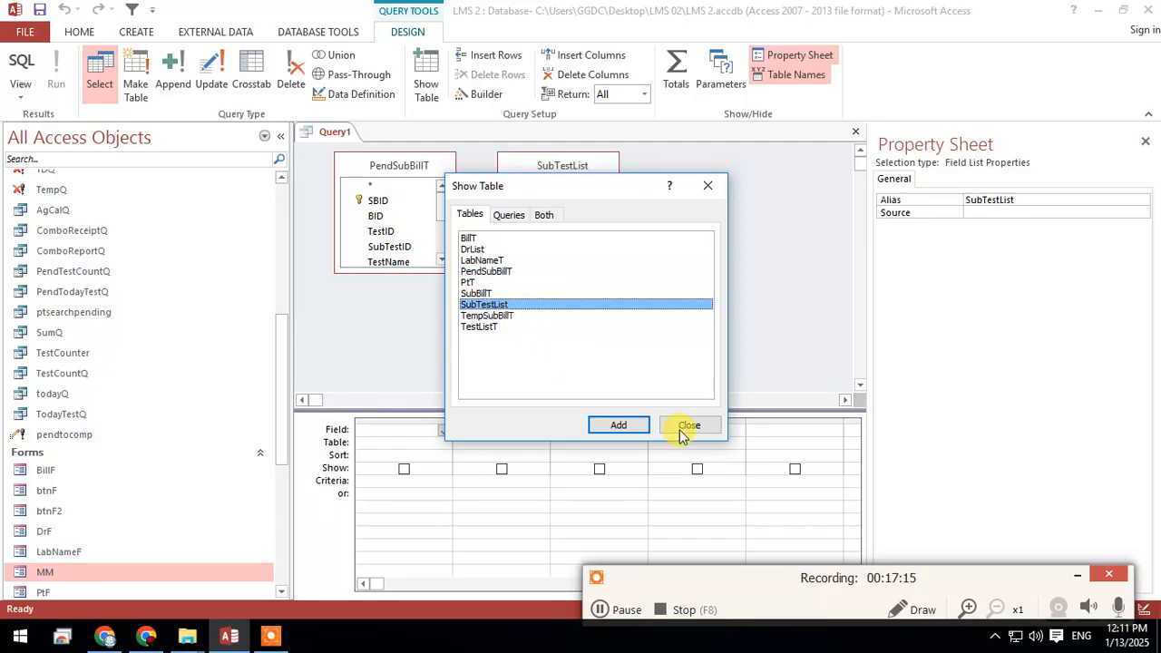
{"action": "left_click", "coordinate": [683, 434]}
{"action": "left_click_drag", "start_coordinate": [413, 272], "coordinate": [440, 352]}
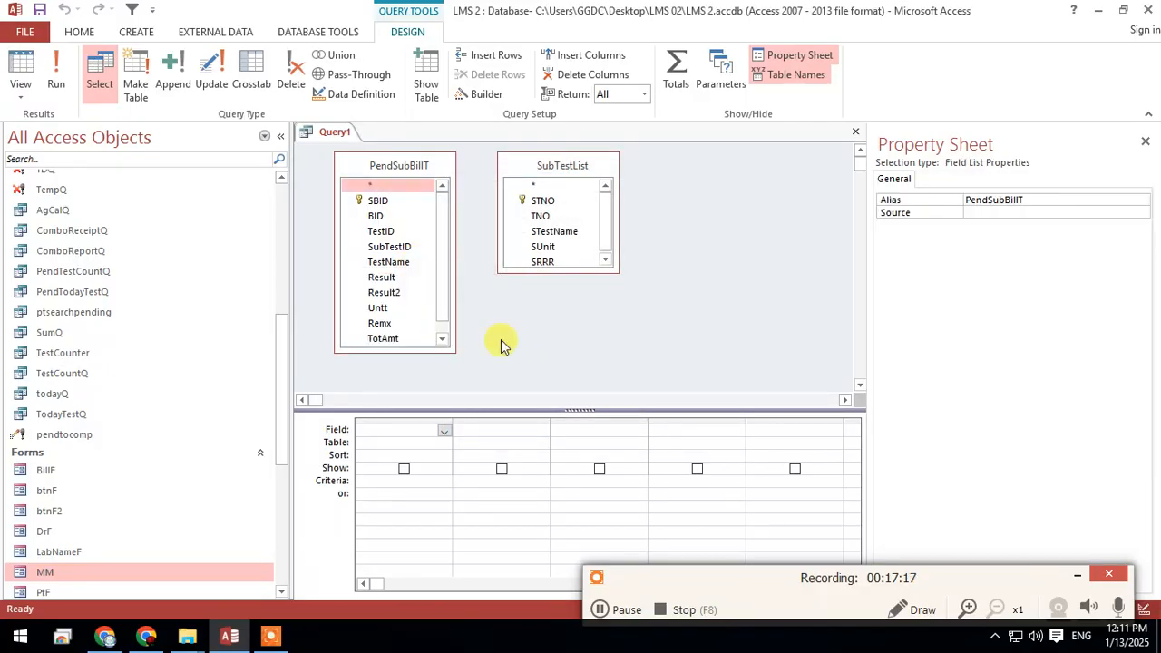
{"action": "left_click_drag", "start_coordinate": [581, 267], "coordinate": [591, 345]}
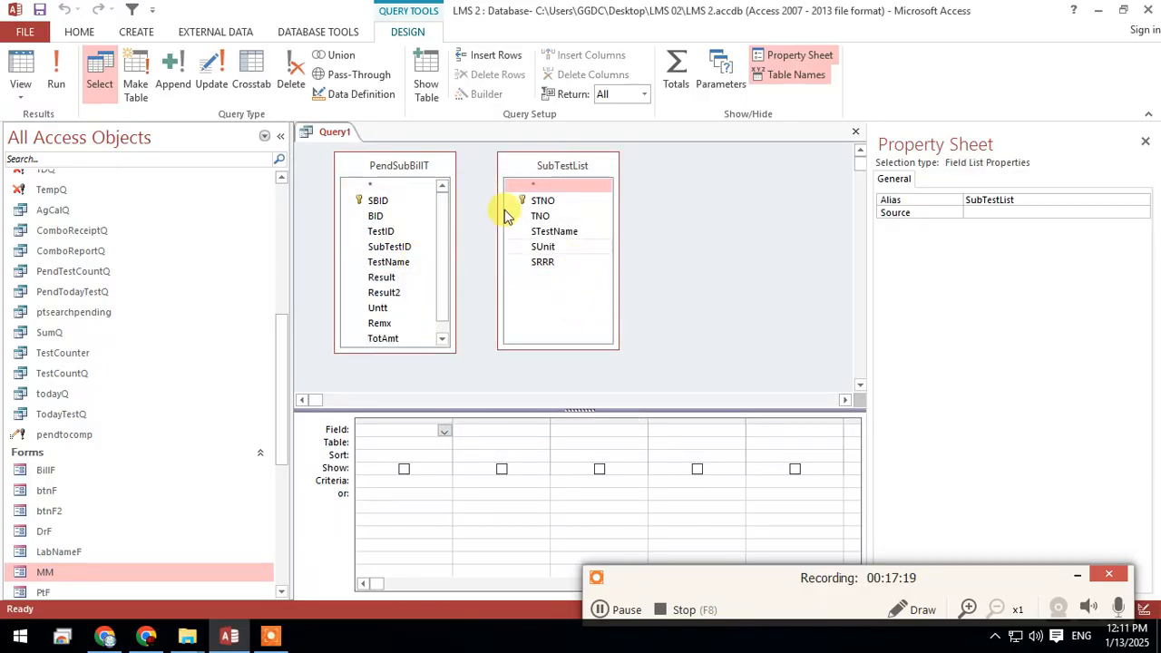
{"action": "right_click", "coordinate": [420, 161]}
{"action": "left_click", "coordinate": [472, 167]}
{"action": "left_click", "coordinate": [526, 164]}
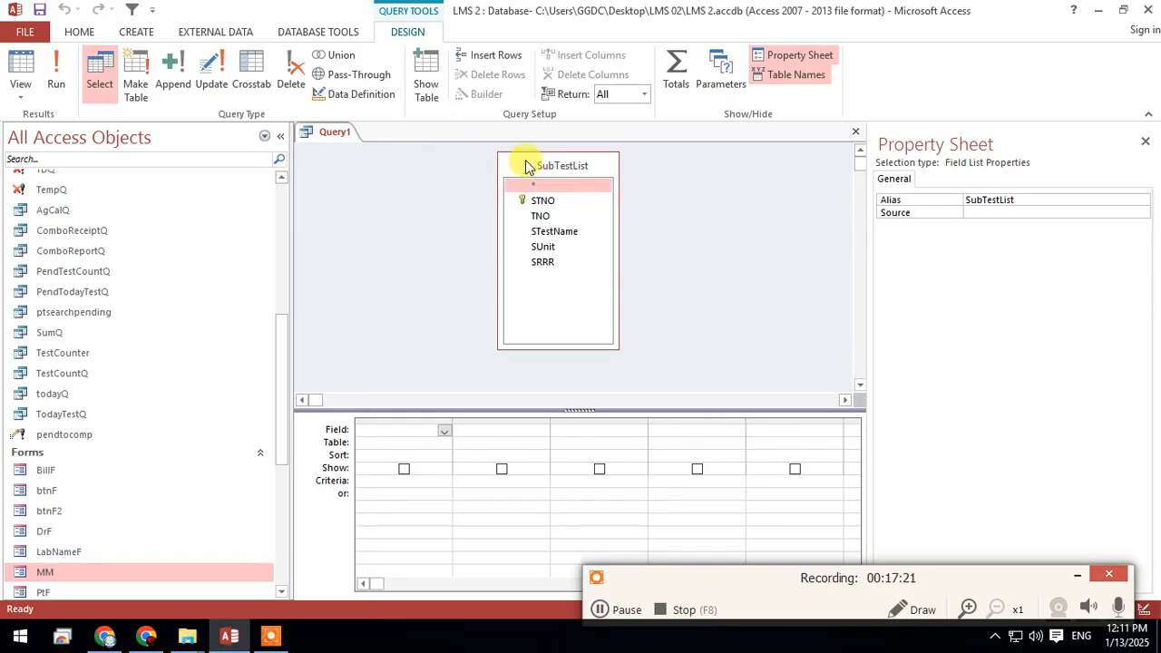
{"action": "right_click", "coordinate": [524, 165]}
{"action": "left_click", "coordinate": [555, 170]}
Add the PendTodayTestQ and TodayTestQ queries to the new query's design, and enlarge and space out their field lists.
{"action": "right_click", "coordinate": [402, 211]}
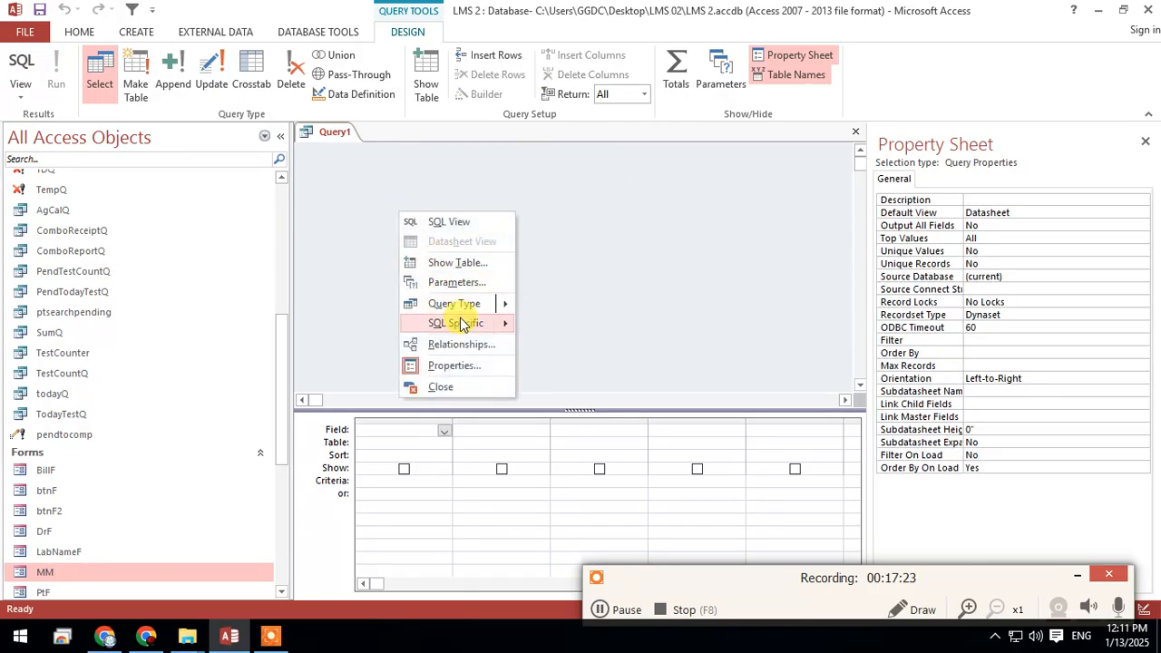
{"action": "left_click", "coordinate": [453, 262]}
{"action": "left_click_drag", "start_coordinate": [545, 432], "coordinate": [516, 144]}
{"action": "left_click", "coordinate": [471, 167]}
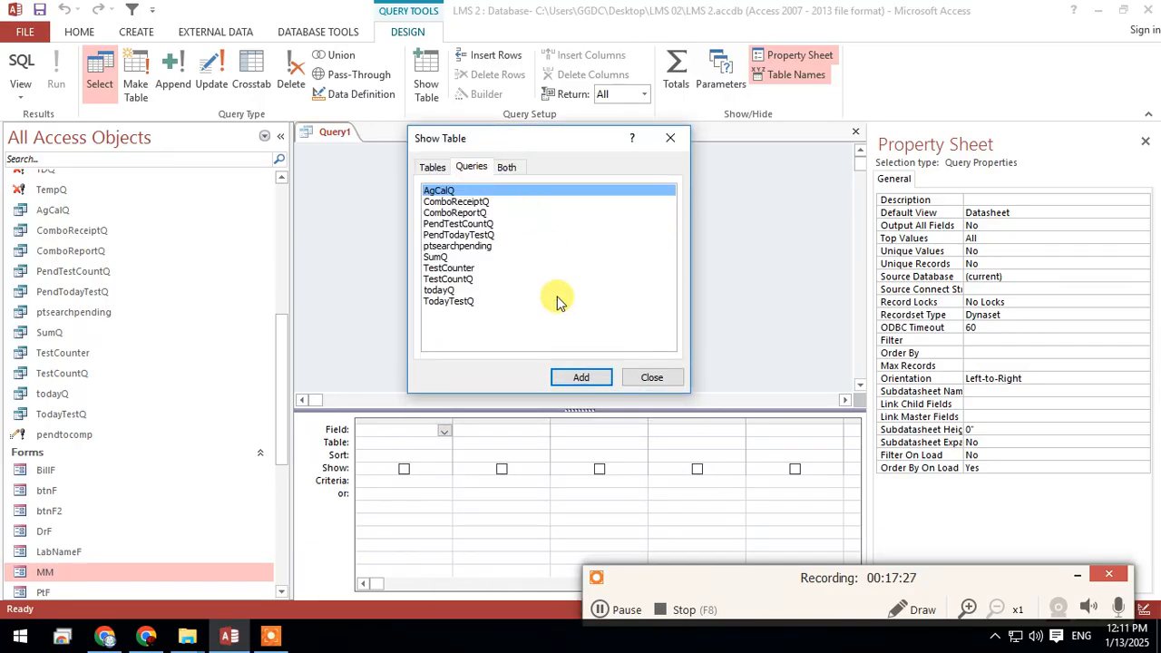
{"action": "double_click", "coordinate": [463, 235]}
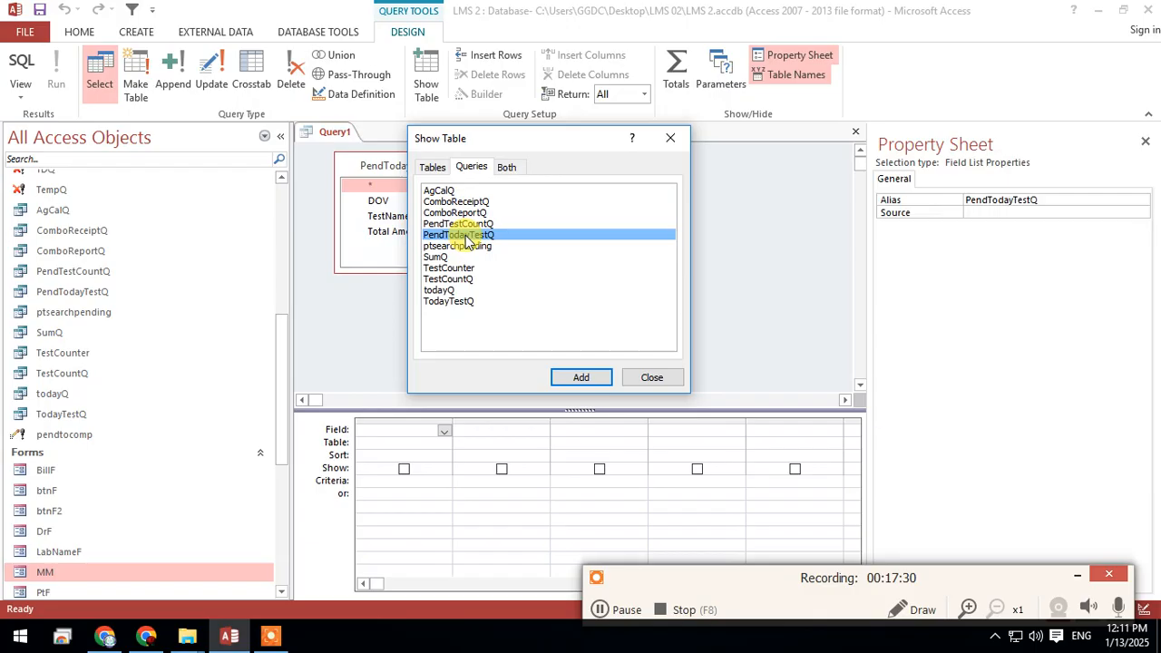
{"action": "double_click", "coordinate": [456, 302]}
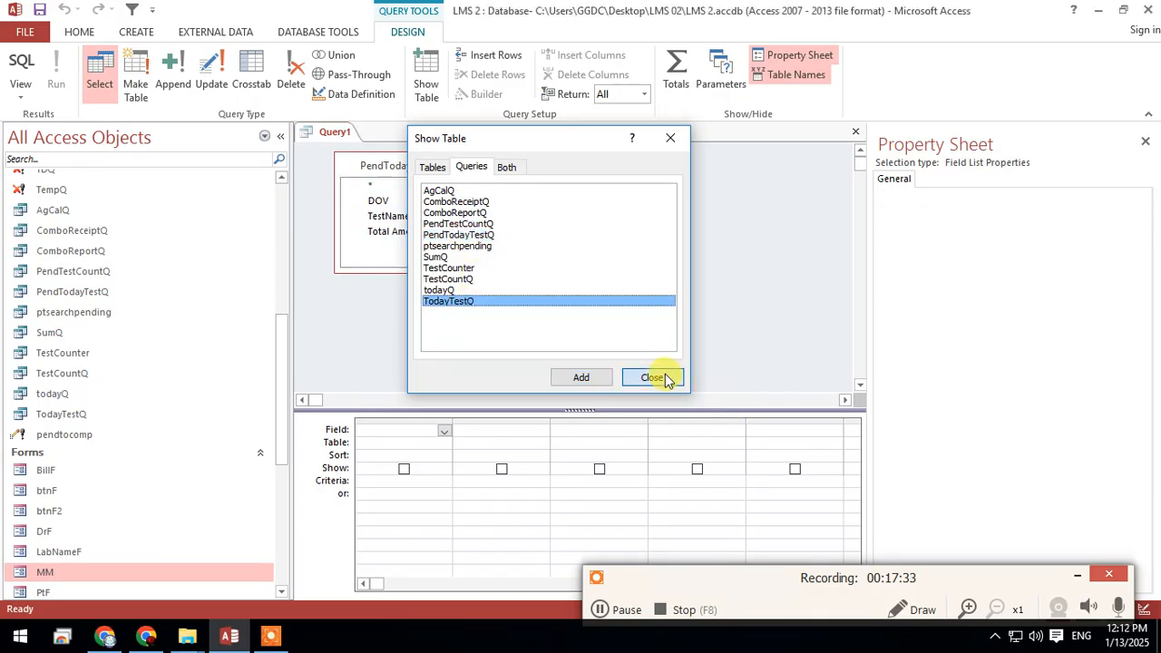
{"action": "left_click", "coordinate": [652, 377]}
{"action": "left_click_drag", "start_coordinate": [430, 271], "coordinate": [431, 352]}
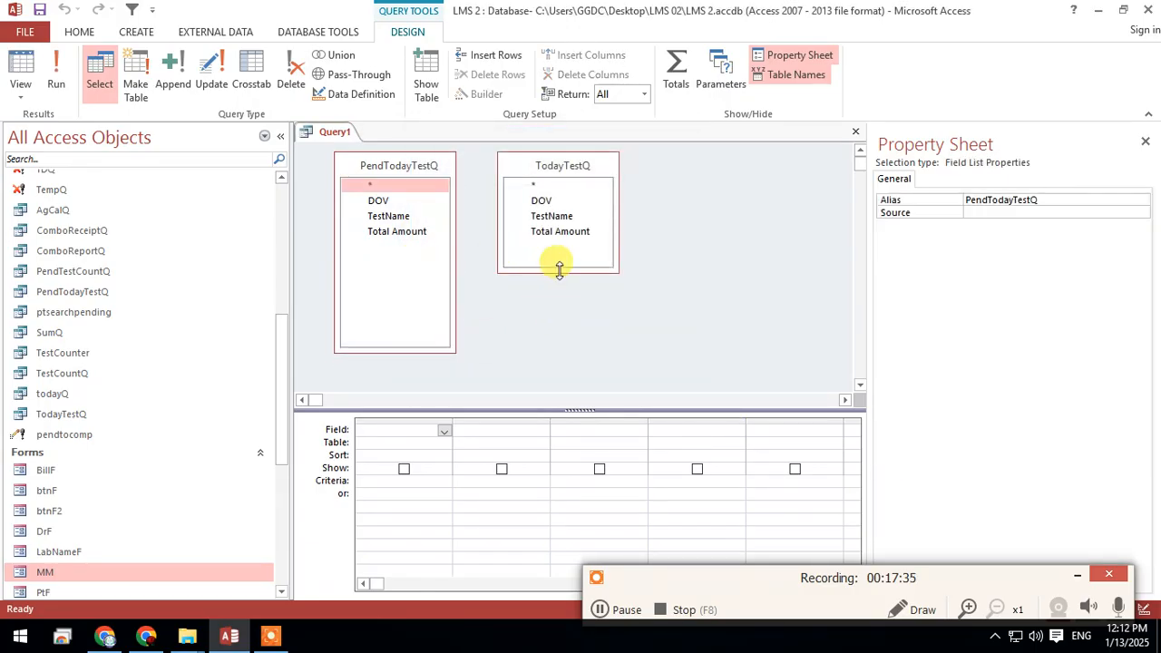
{"action": "left_click_drag", "start_coordinate": [554, 271], "coordinate": [556, 364]}
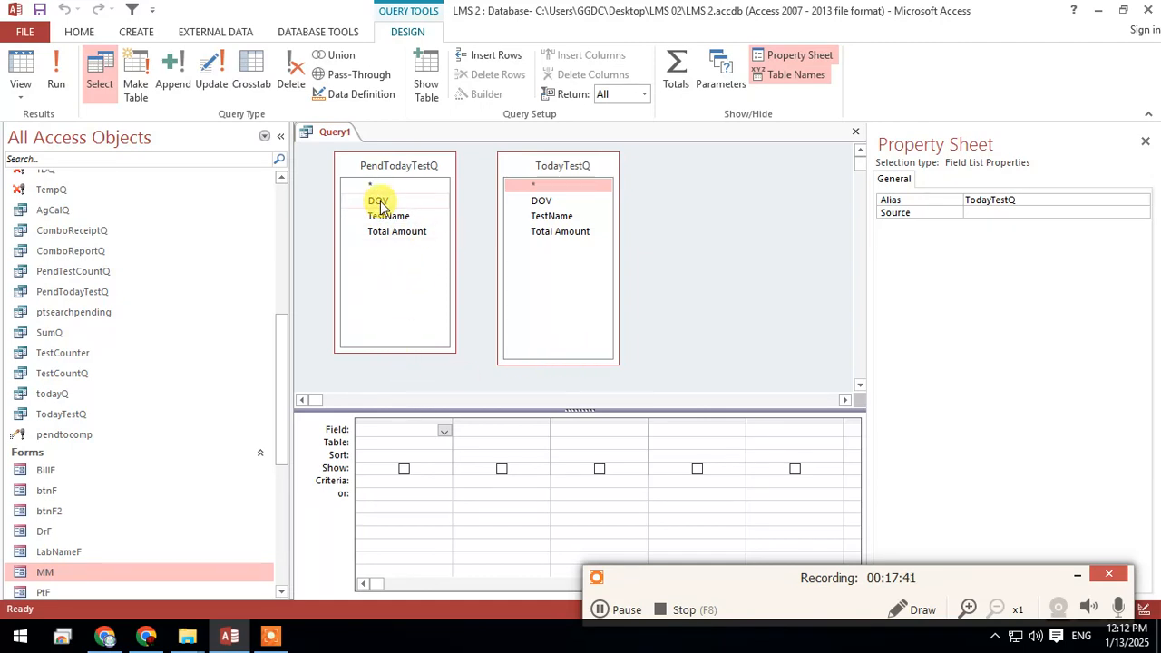
{"action": "left_click_drag", "start_coordinate": [518, 169], "coordinate": [537, 170]}
{"action": "left_click_drag", "start_coordinate": [407, 162], "coordinate": [434, 163]}
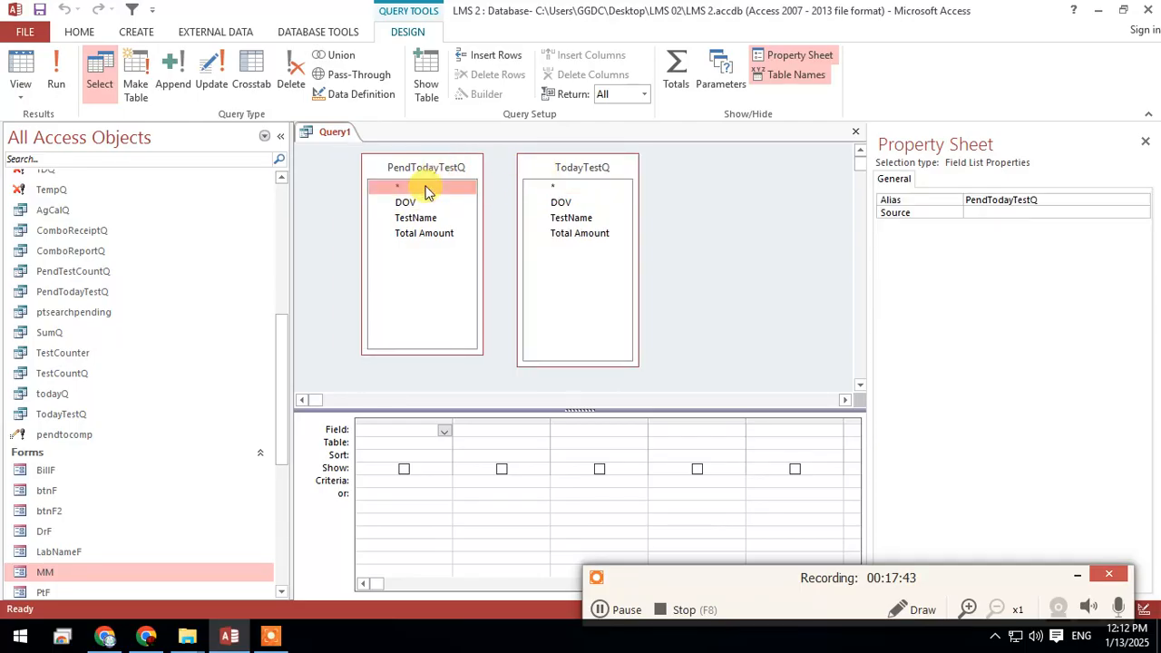
Join PendTodayTestQ to TodayTestQ on DOV and TestName, and add PendTodayTestQ's DOV field to the design grid.
{"action": "left_click_drag", "start_coordinate": [407, 202], "coordinate": [561, 203]}
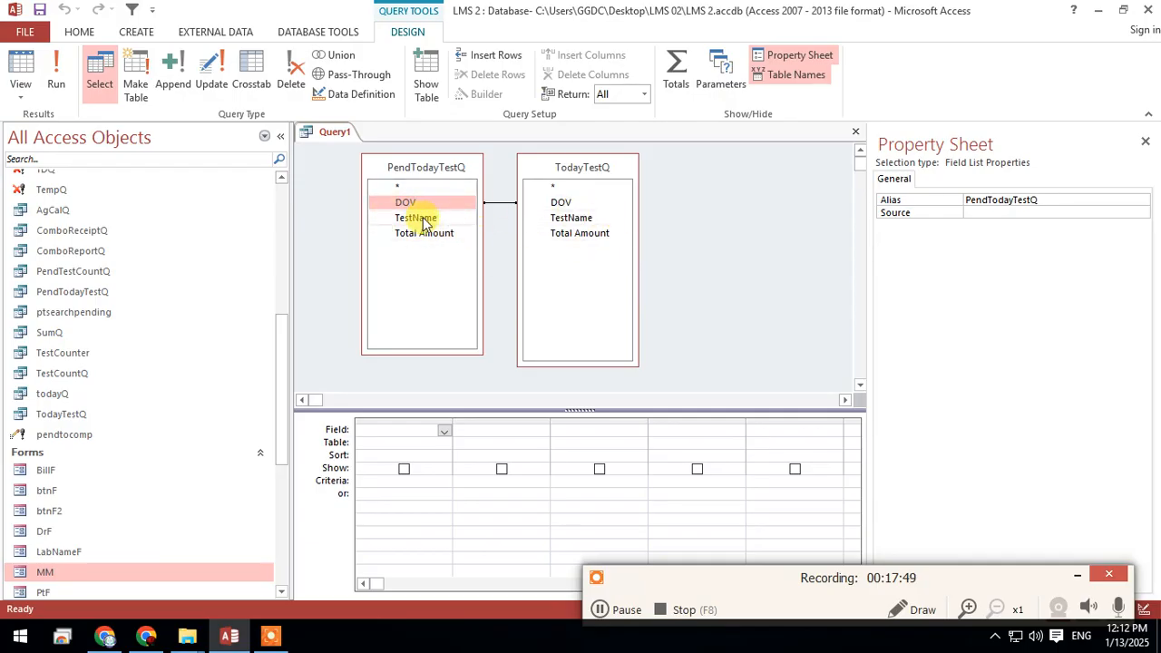
{"action": "left_click_drag", "start_coordinate": [431, 222], "coordinate": [591, 227]}
{"action": "left_click_drag", "start_coordinate": [405, 202], "coordinate": [383, 459]}
Delete the join between the TestName fields of PendTodayTestQ and TodayTestQ.
{"action": "mouse_move", "coordinate": [417, 218]}
{"action": "left_mouse_down"}
{"action": "mouse_move", "coordinate": [513, 458]}
{"action": "mouse_move", "coordinate": [425, 212]}
{"action": "left_mouse_up"}
{"action": "left_click", "coordinate": [499, 219]}
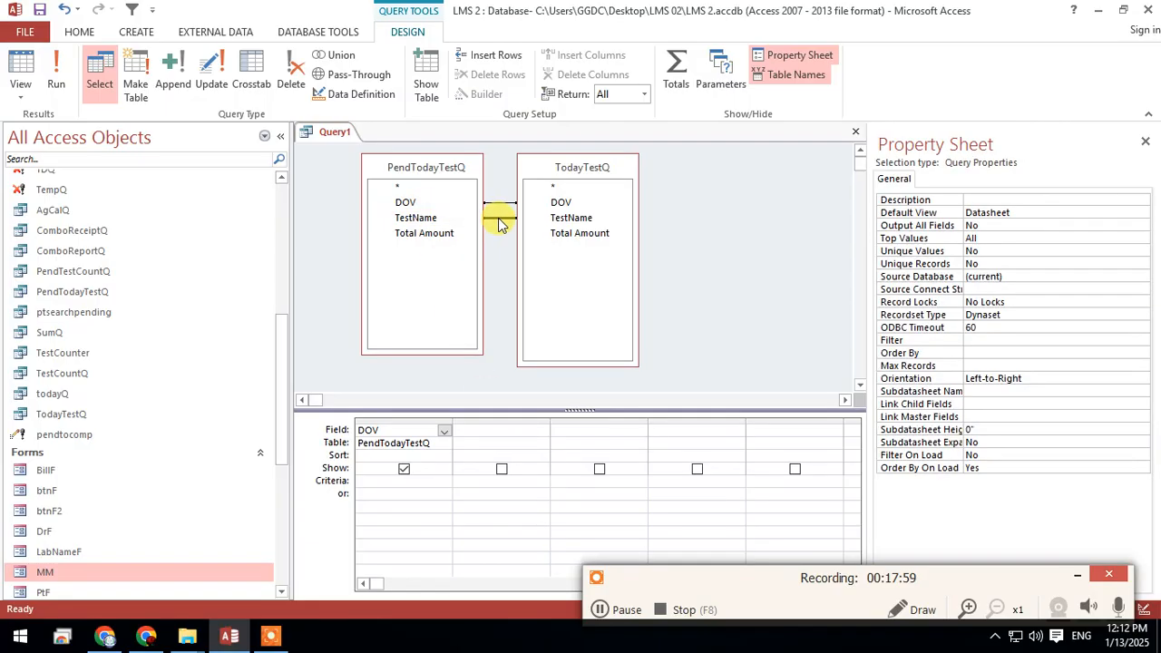
{"action": "key", "text": "Delete"}
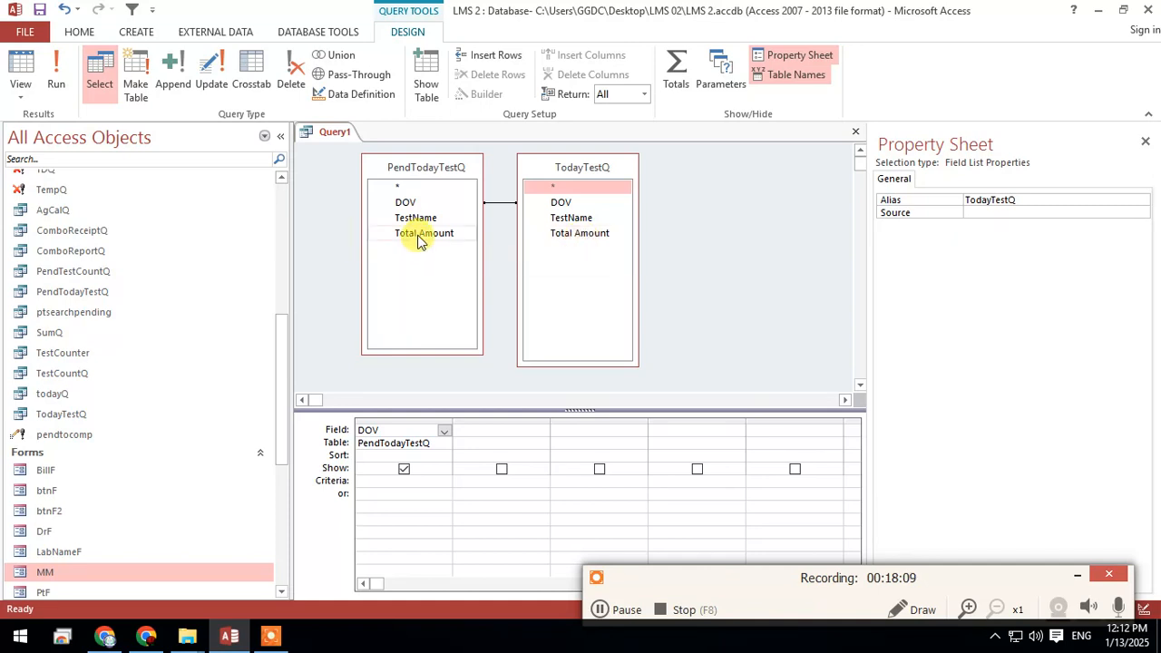
Add the field A: [Total Amount] from PendTodayTestQ to the second grid column.
{"action": "left_click", "coordinate": [484, 414]}
{"action": "left_click", "coordinate": [484, 430]}
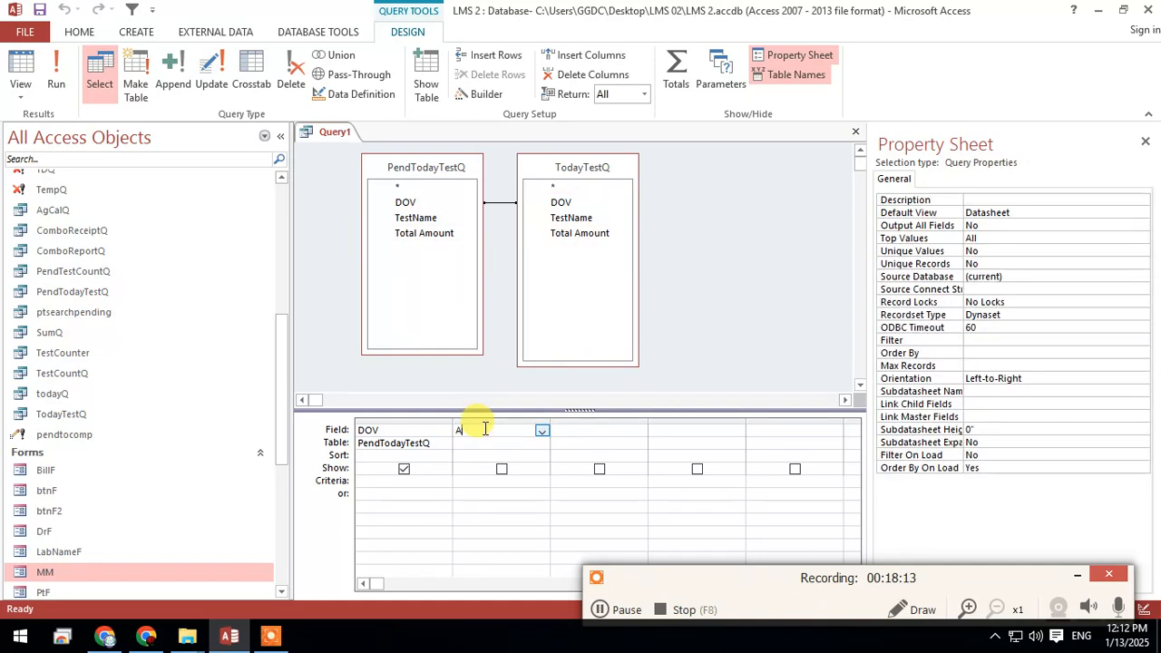
{"action": "type", "text": "A: ["}
{"action": "type", "text": "Amount"}
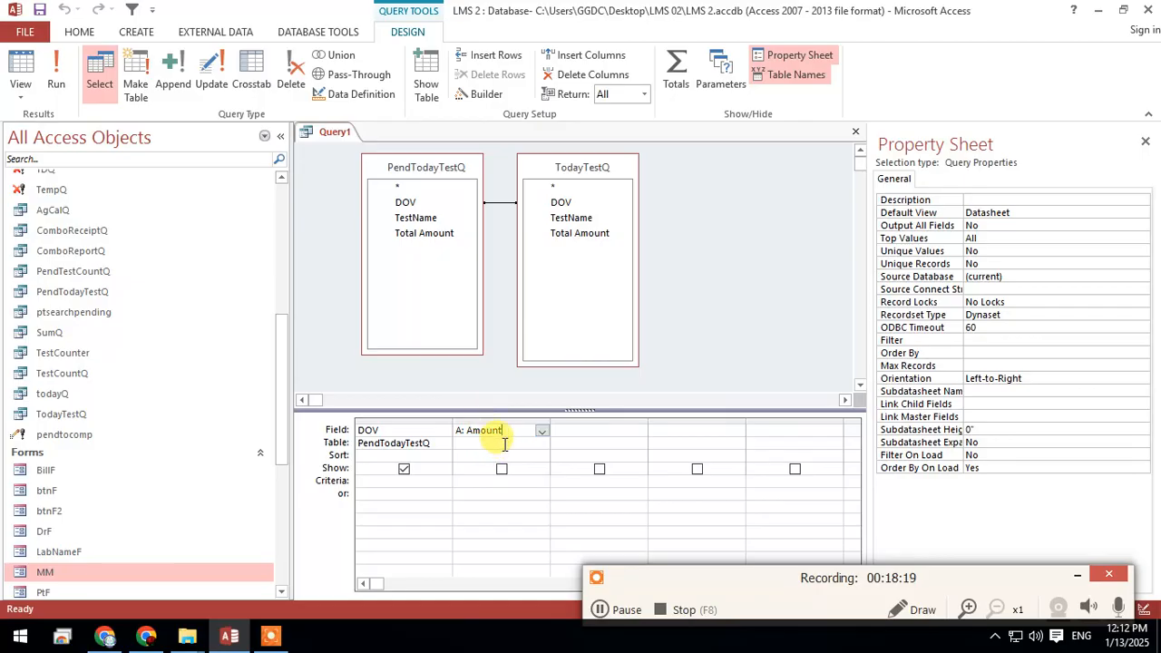
{"action": "left_click", "coordinate": [494, 443]}
{"action": "left_click", "coordinate": [542, 443]}
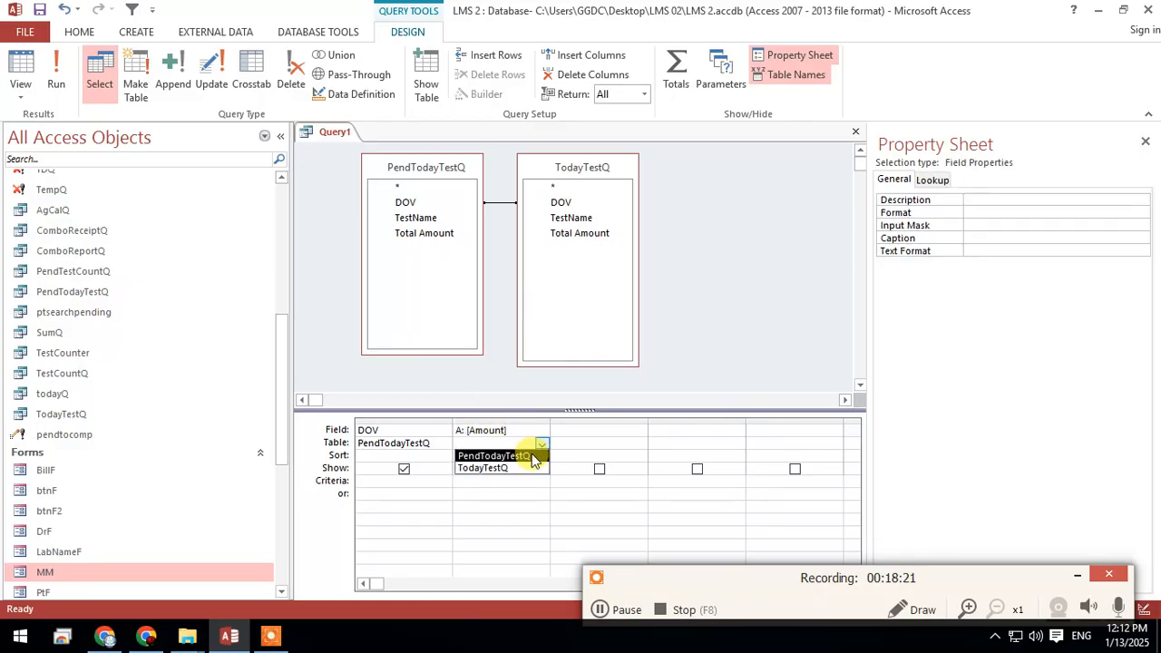
{"action": "left_click", "coordinate": [530, 455]}
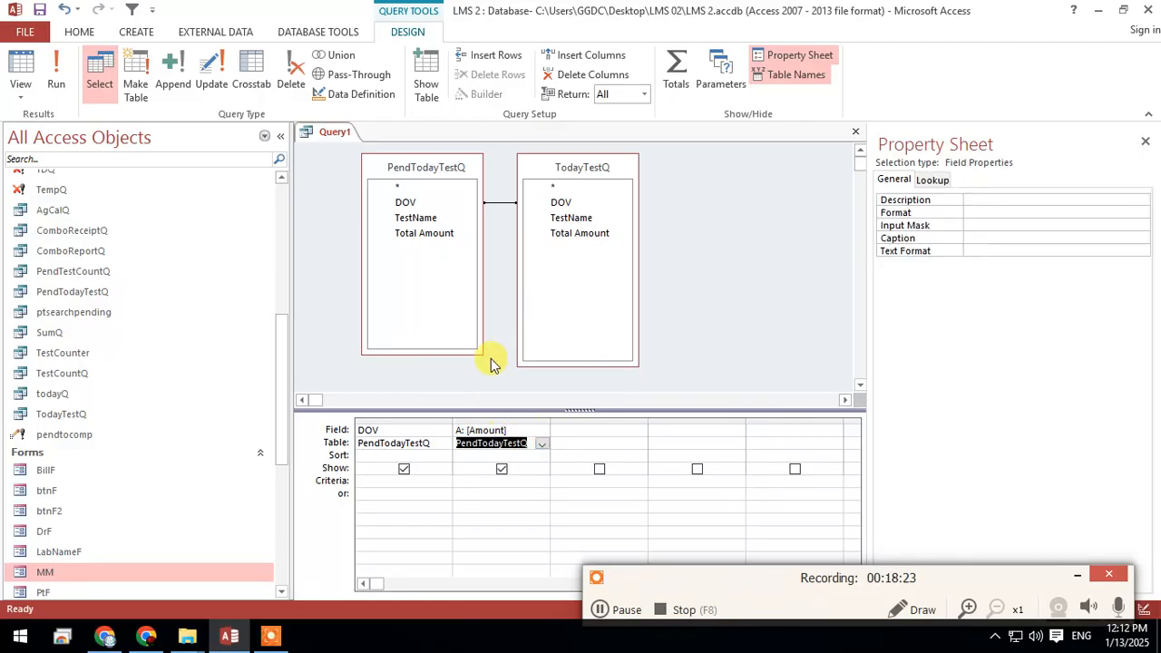
{"action": "left_click", "coordinate": [467, 431]}
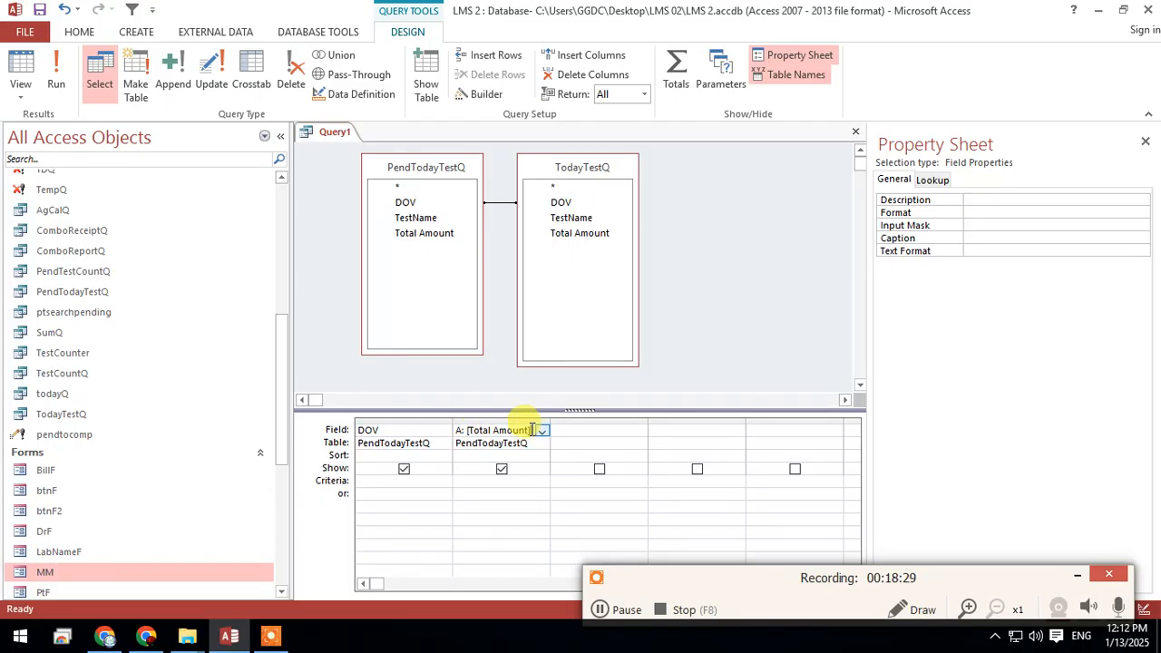
Add the field B: [Total Amount] from TodayTestQ to the third grid column.
{"action": "left_click", "coordinate": [573, 428]}
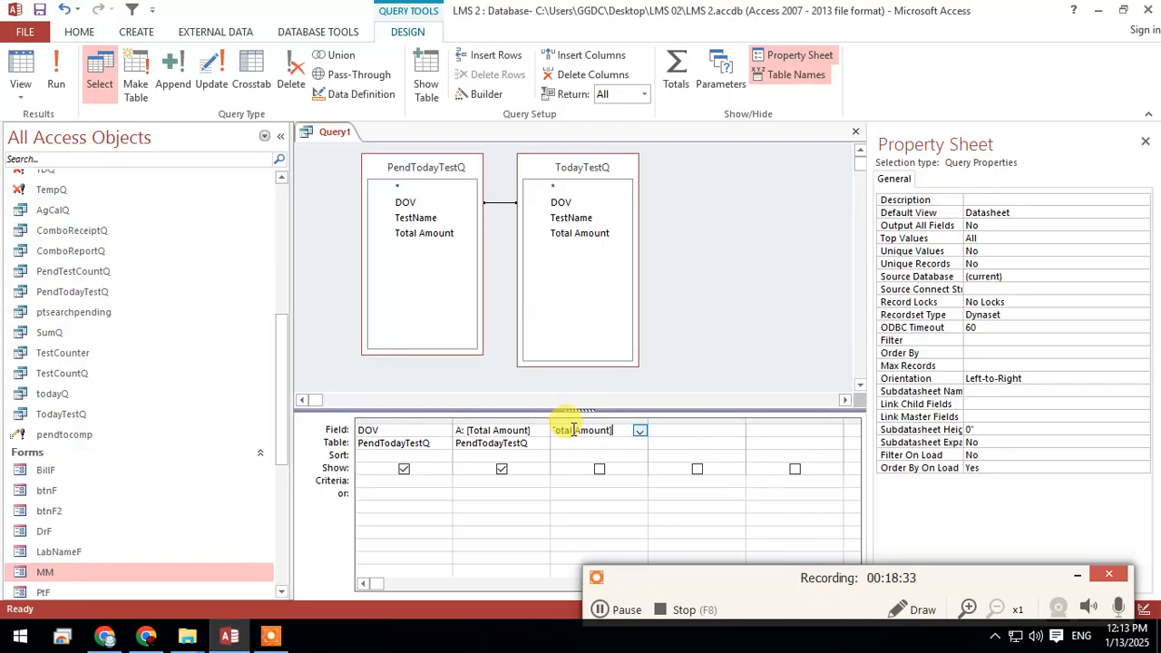
{"action": "left_click_drag", "start_coordinate": [573, 430], "coordinate": [519, 430]}
{"action": "left_click", "coordinate": [556, 431]}
{"action": "type", "text": "B:"}
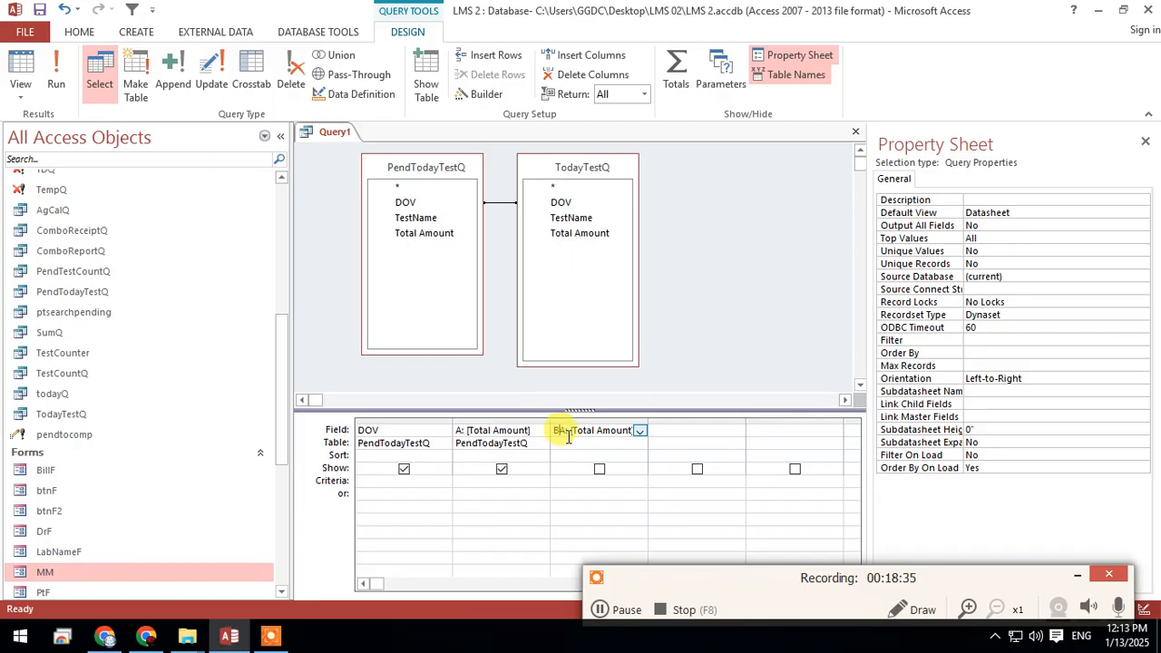
{"action": "left_click", "coordinate": [589, 443]}
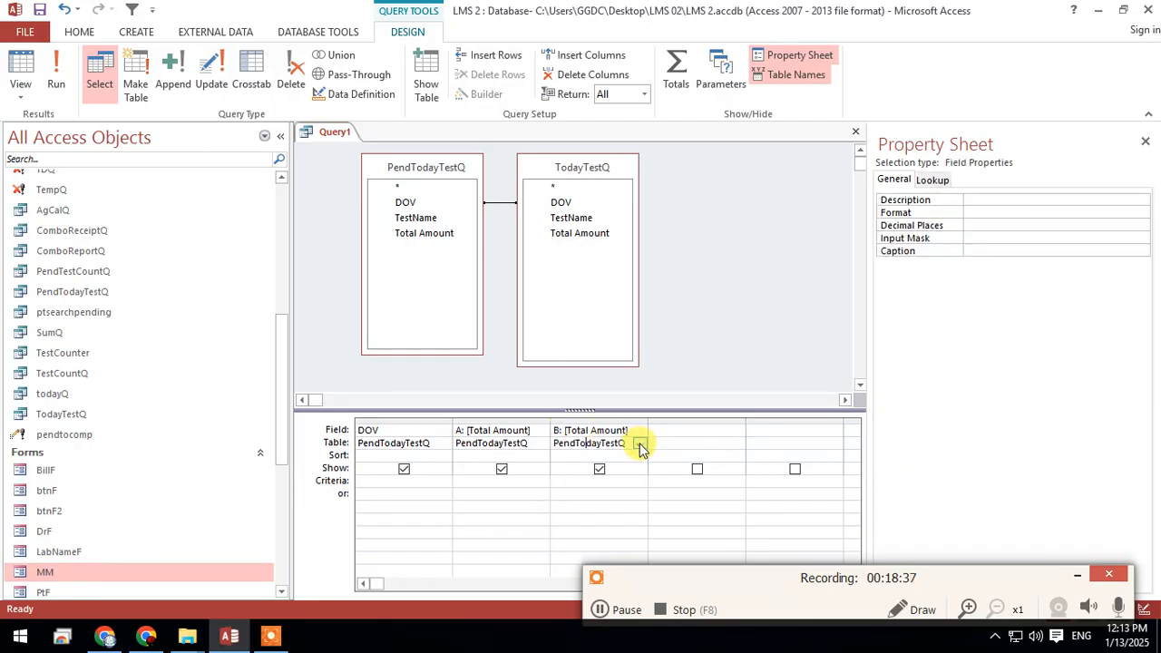
{"action": "left_click", "coordinate": [639, 443]}
{"action": "left_click", "coordinate": [603, 470]}
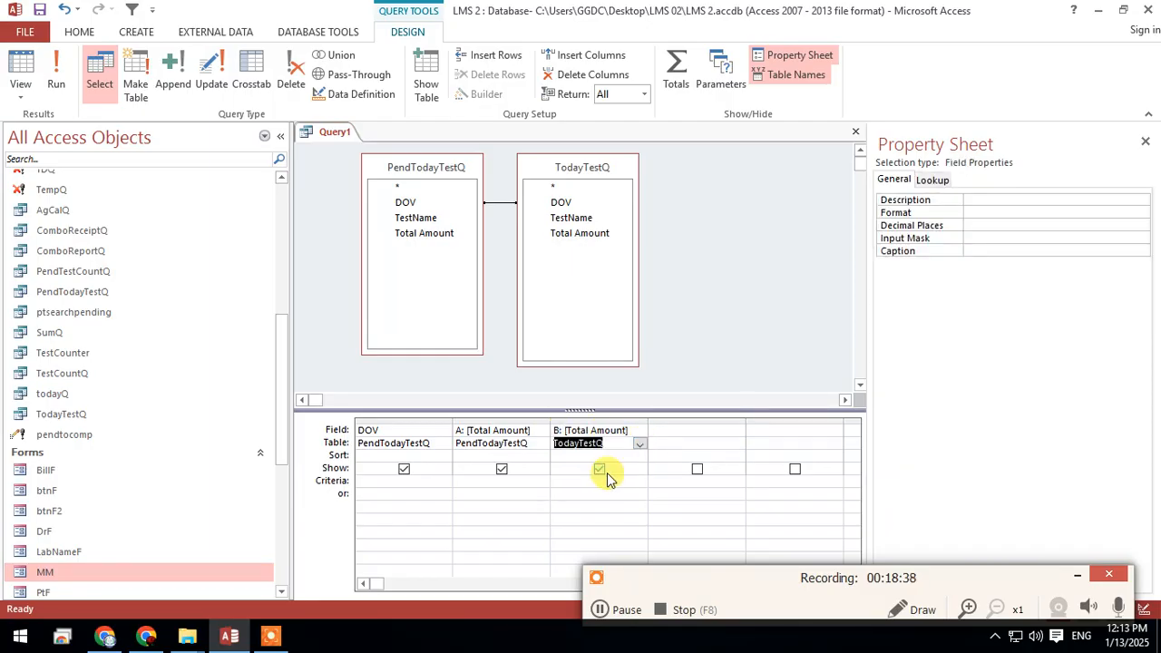
Run the query to check the DOV, A and B columns, and return to Design View.
{"action": "left_click", "coordinate": [55, 77]}
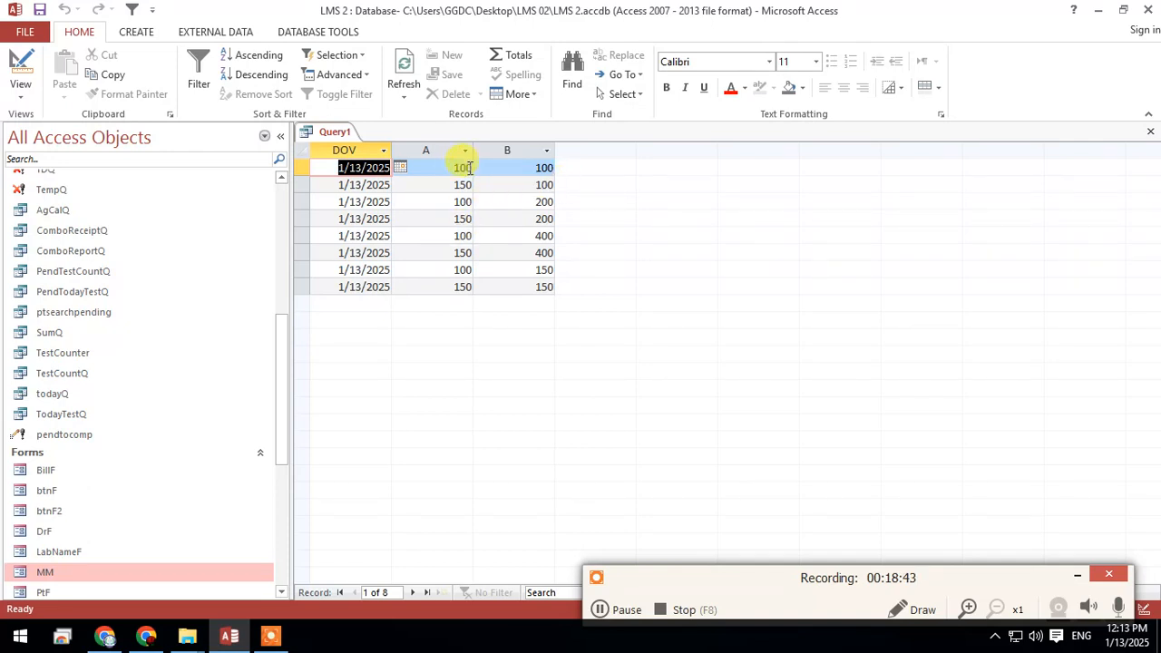
{"action": "right_click", "coordinate": [335, 132]}
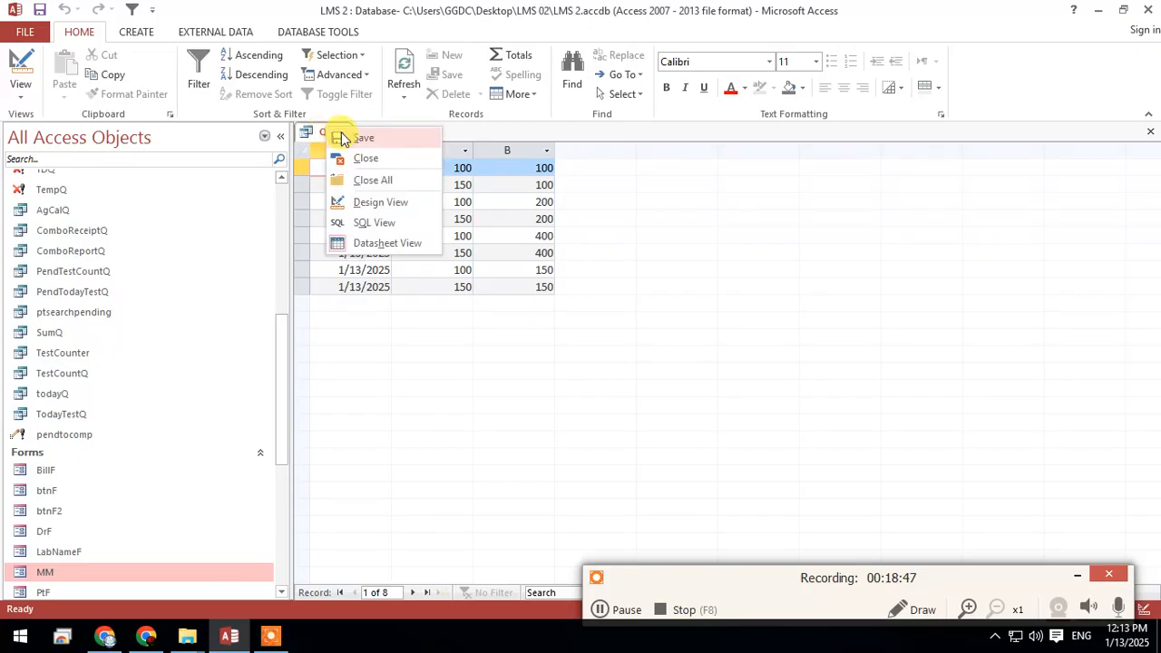
{"action": "left_click", "coordinate": [385, 204]}
Add the calculated field C: [A]+[B] to the fourth grid column, check it in the datasheet, and return to Design View.
{"action": "left_click", "coordinate": [695, 429]}
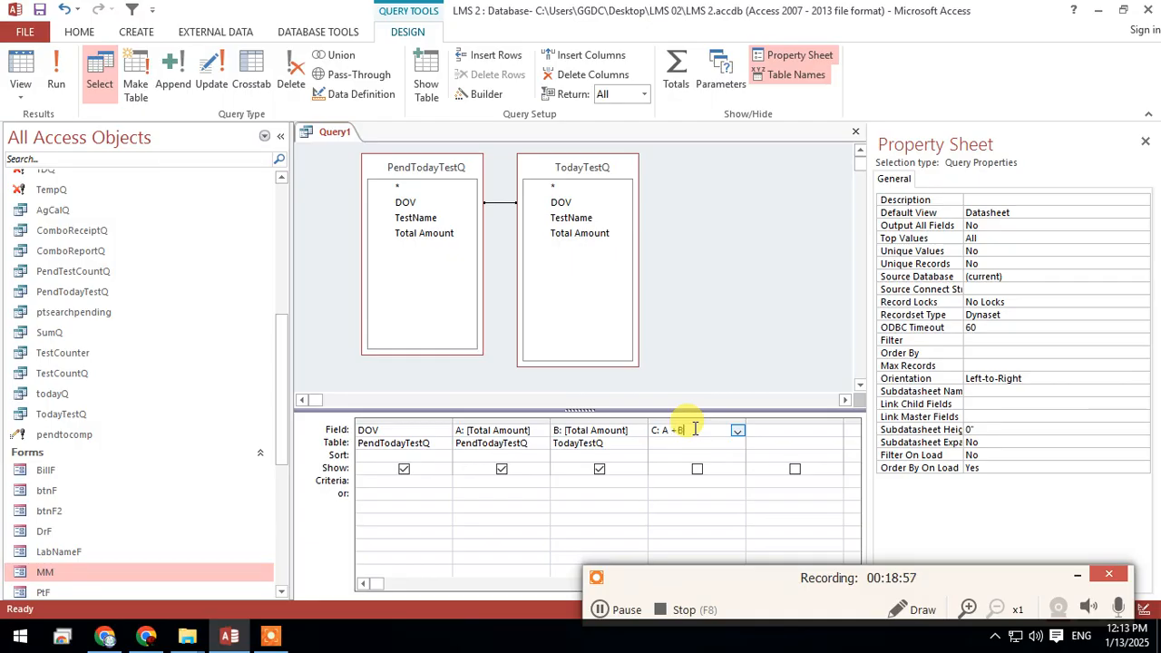
{"action": "left_click", "coordinate": [699, 514]}
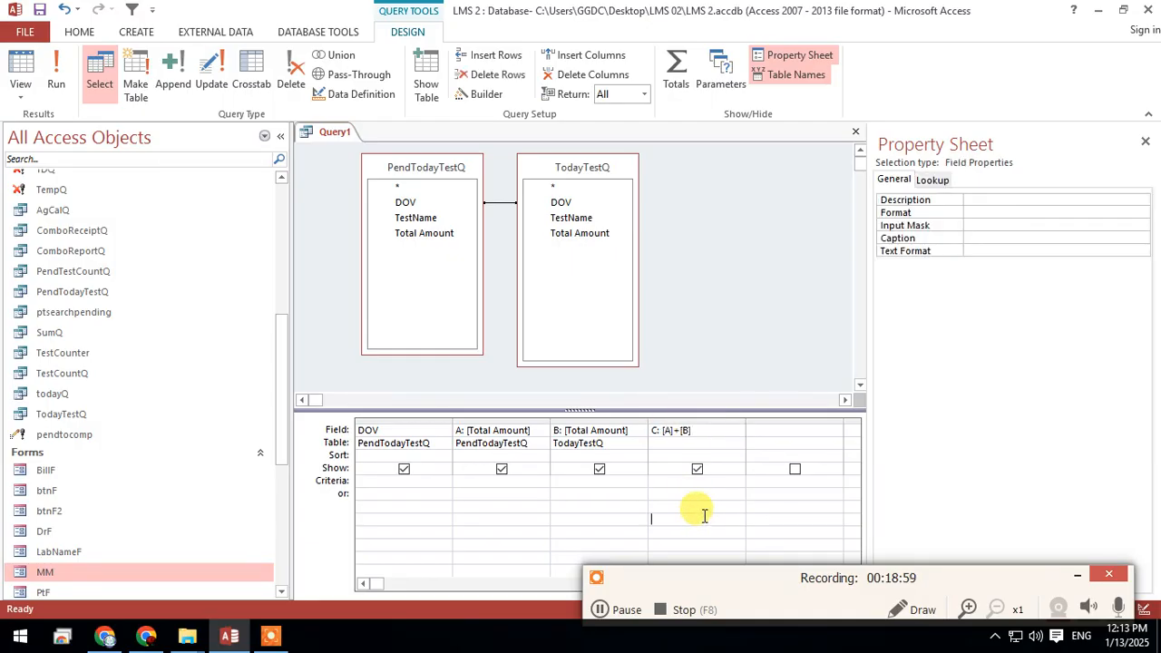
{"action": "left_click", "coordinate": [18, 66]}
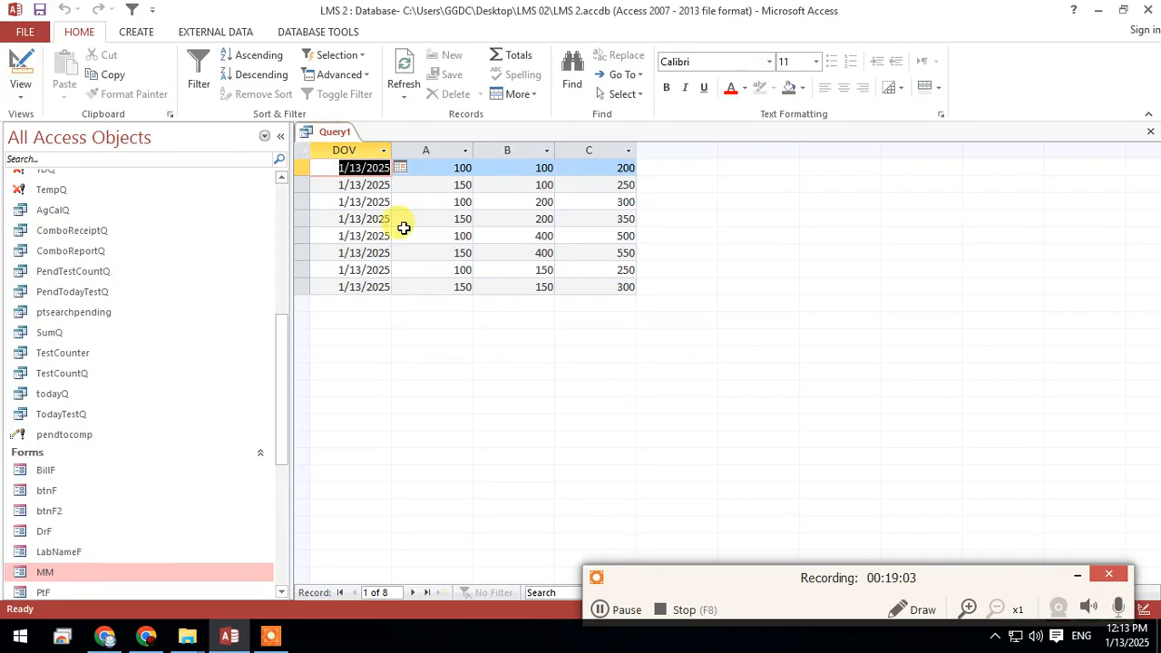
{"action": "right_click", "coordinate": [317, 131]}
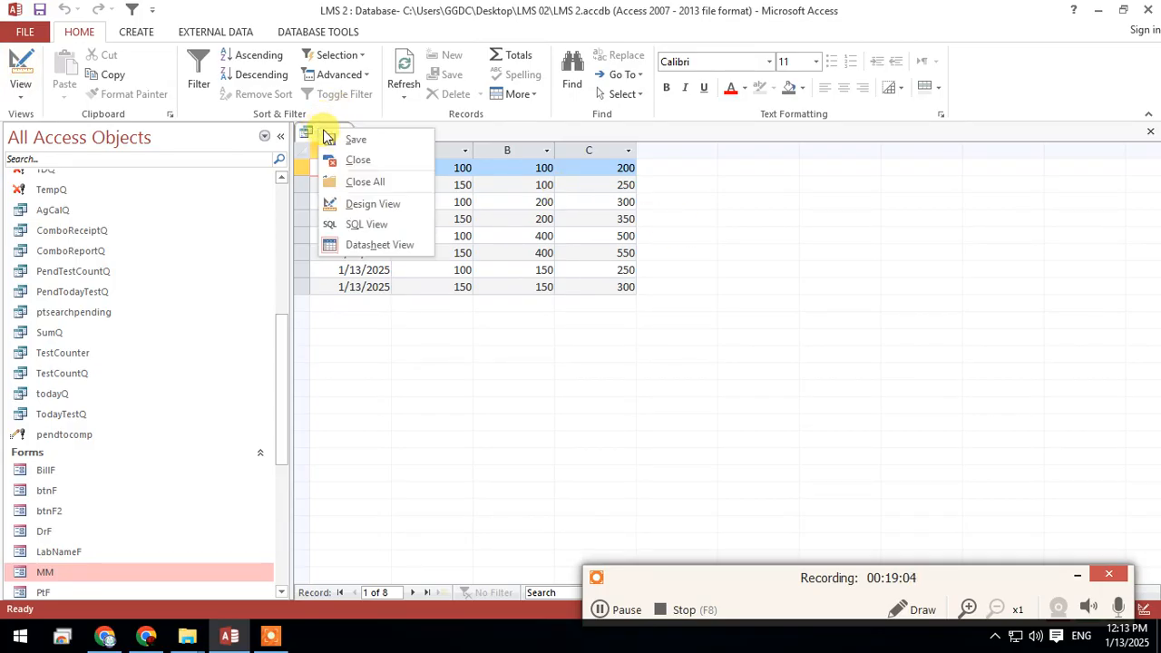
{"action": "left_click", "coordinate": [400, 204]}
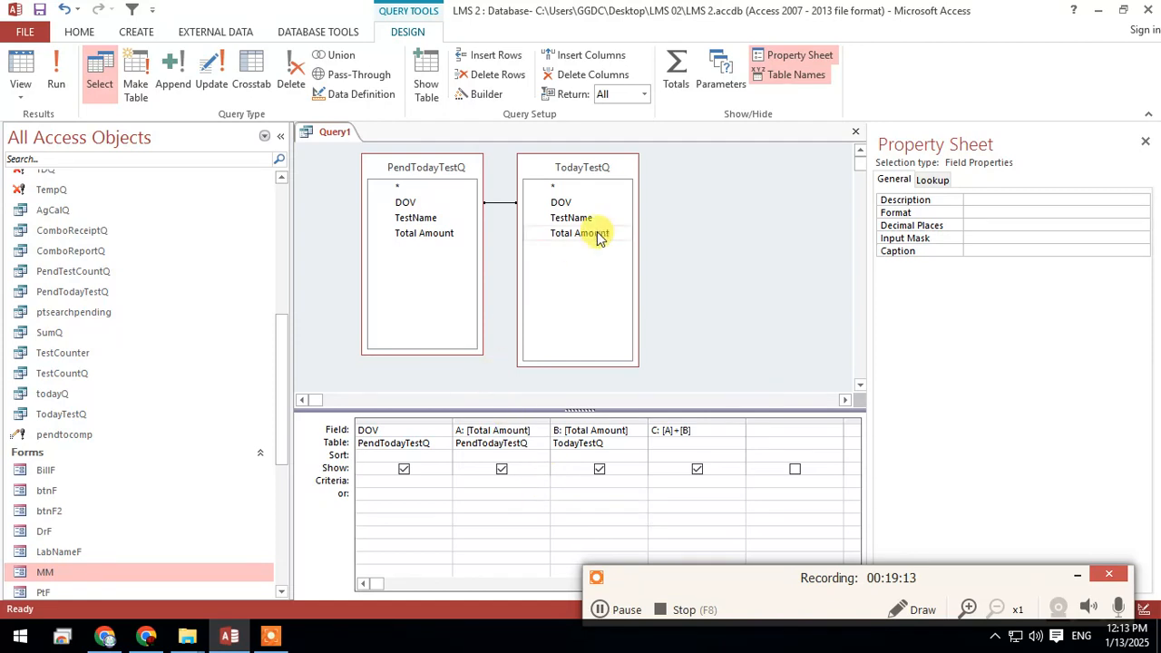
Turn on the query's totals grouping, run it with the parameter for A left blank, and return to Design View.
{"action": "left_click", "coordinate": [676, 73]}
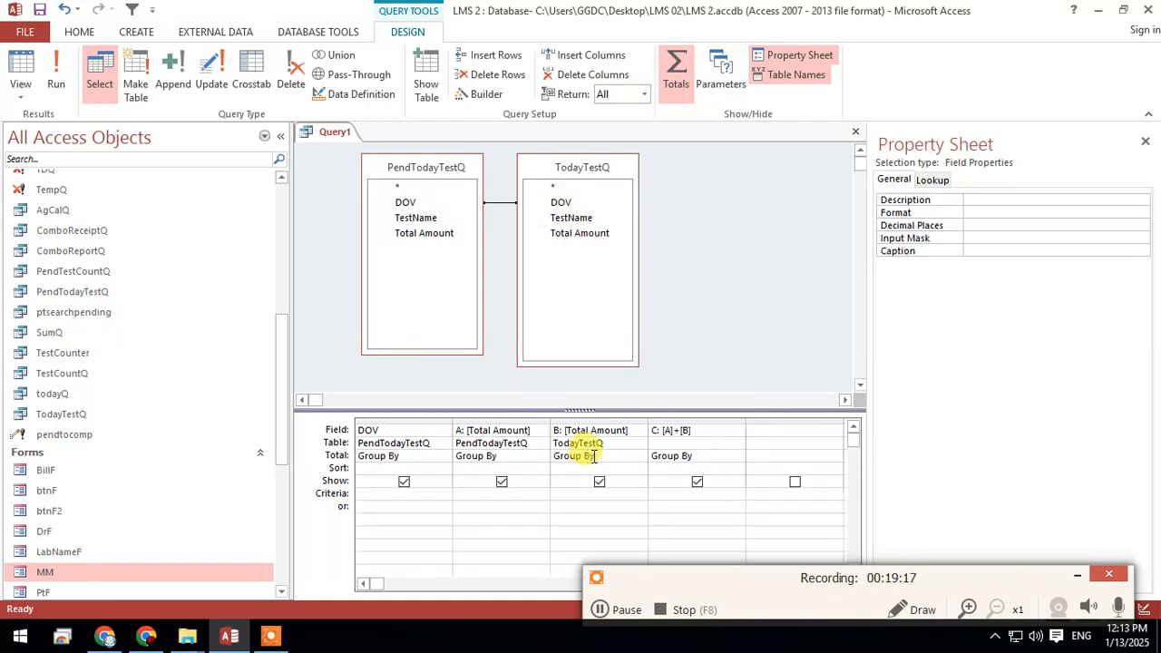
{"action": "left_click", "coordinate": [22, 62]}
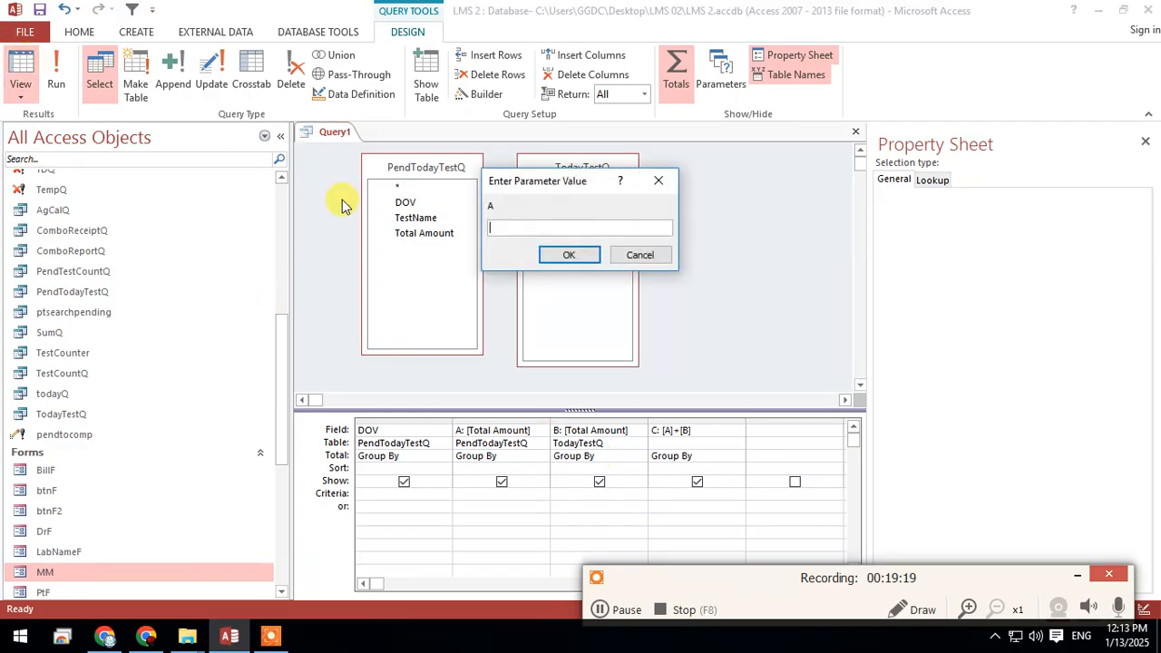
{"action": "left_click", "coordinate": [586, 255]}
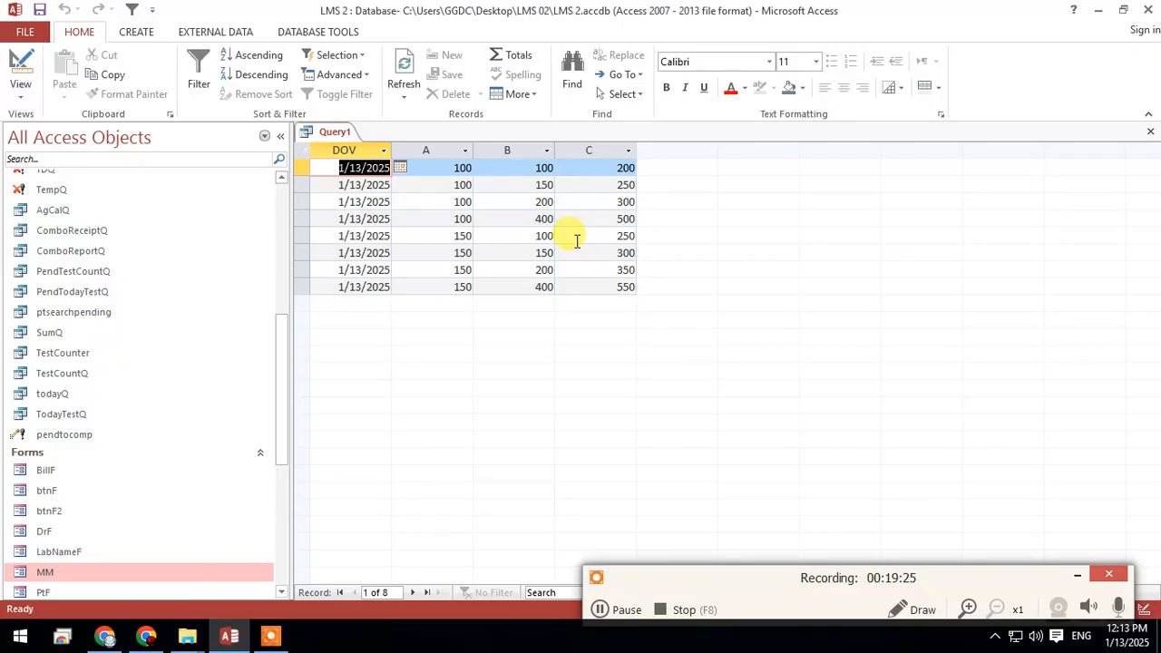
{"action": "key", "text": "F11"}
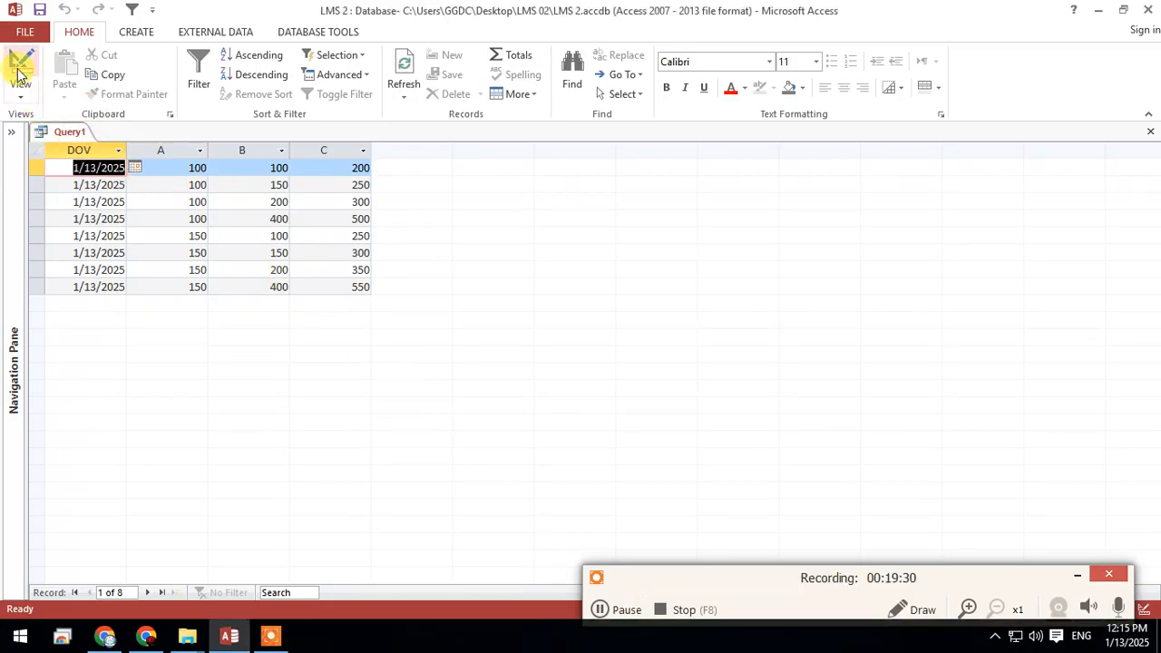
{"action": "left_click", "coordinate": [27, 73]}
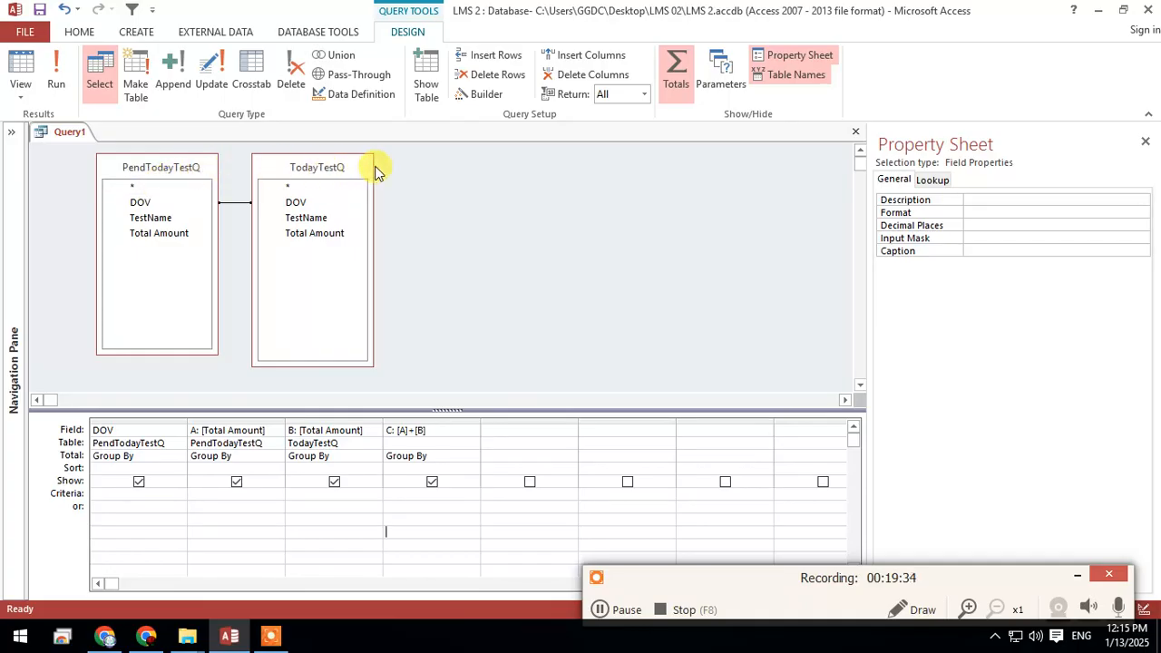
Remove TodayTestQ from the query and delete the calculated field C from the grid.
{"action": "right_click", "coordinate": [338, 169]}
{"action": "left_click", "coordinate": [386, 172]}
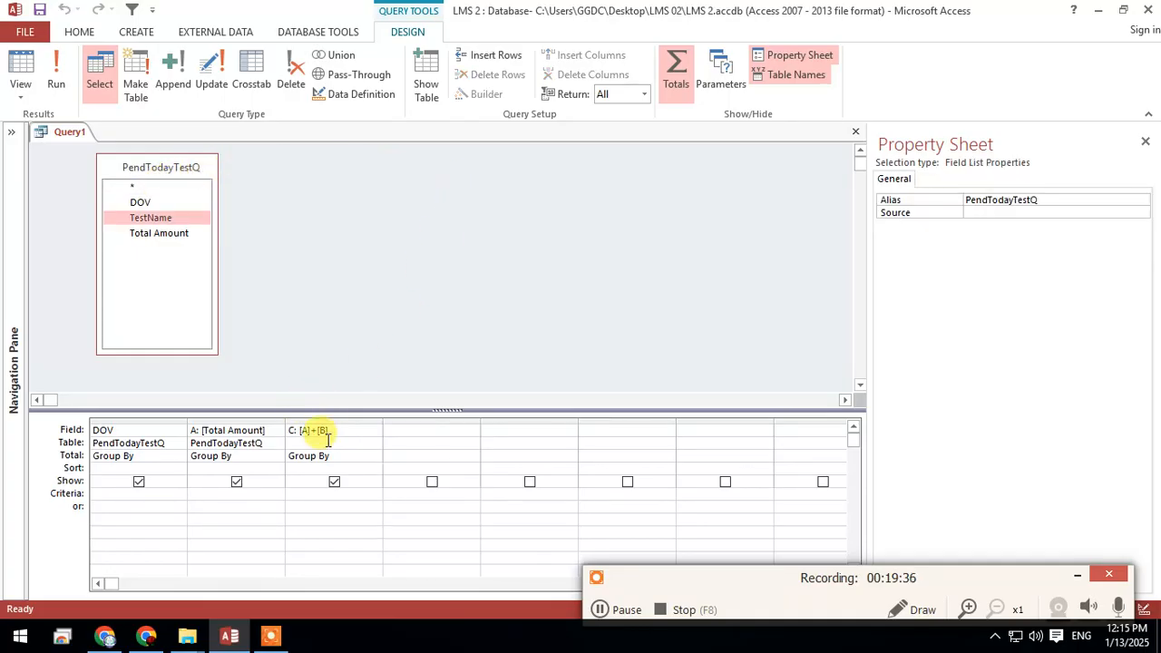
{"action": "left_click_drag", "start_coordinate": [357, 433], "coordinate": [193, 425]}
{"action": "key", "text": "Delete"}
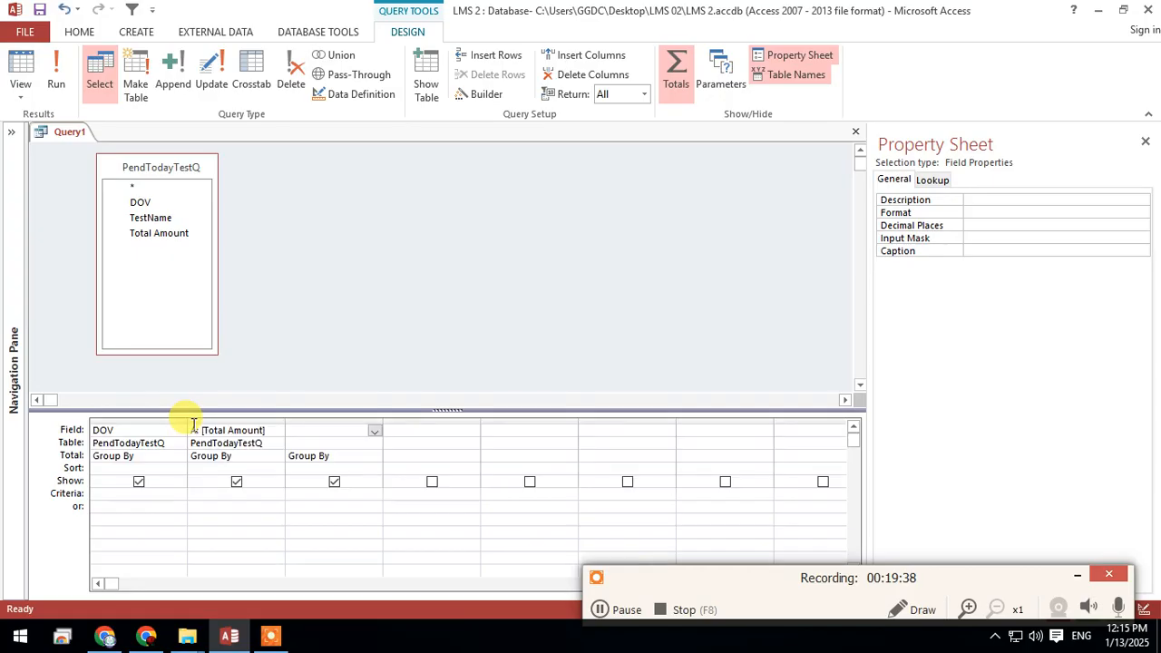
{"action": "left_click", "coordinate": [408, 531]}
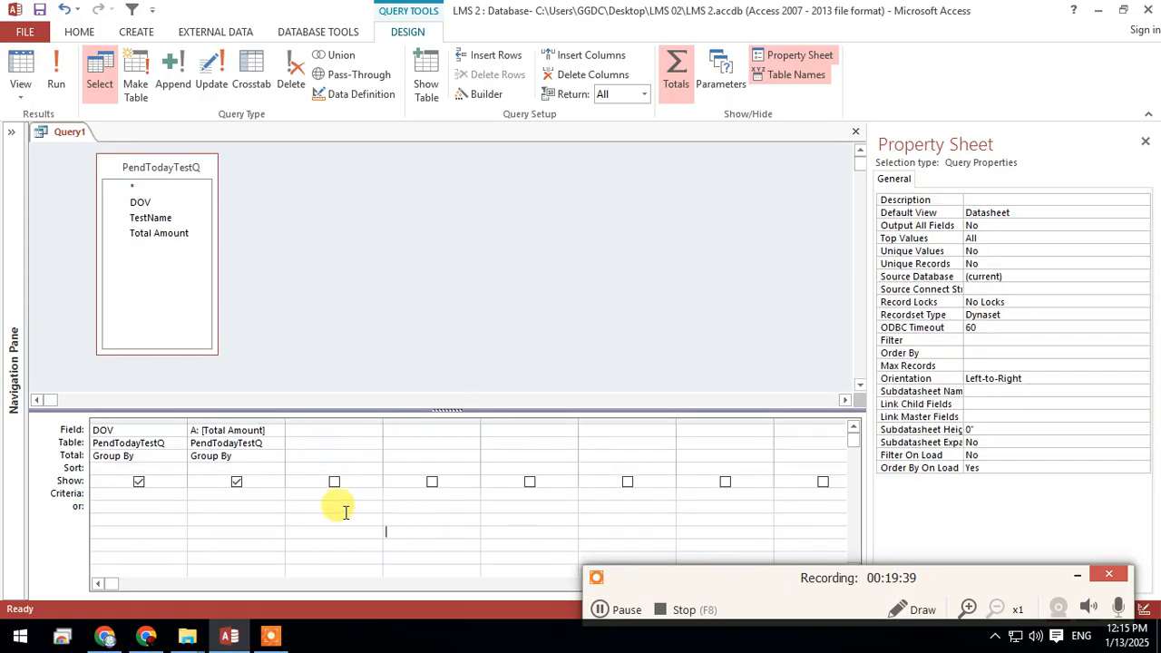
Set the total of field A to Sum, keep DOV grouped, and run the query to check the result.
{"action": "left_click", "coordinate": [274, 458]}
{"action": "left_click", "coordinate": [226, 479]}
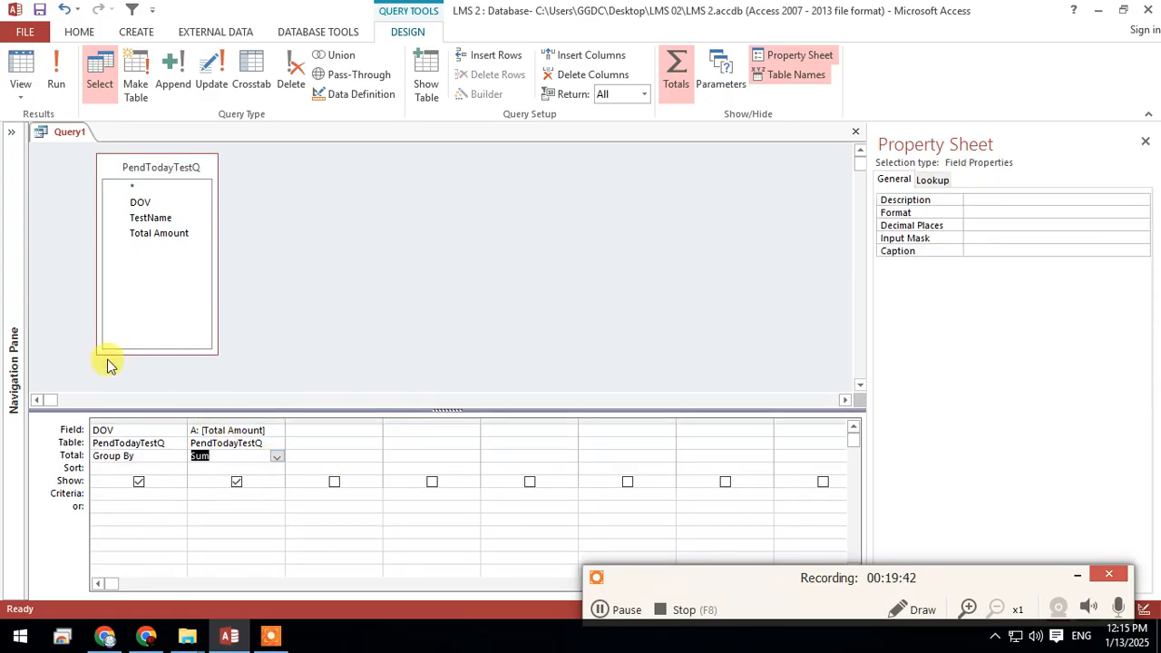
{"action": "left_click", "coordinate": [142, 456]}
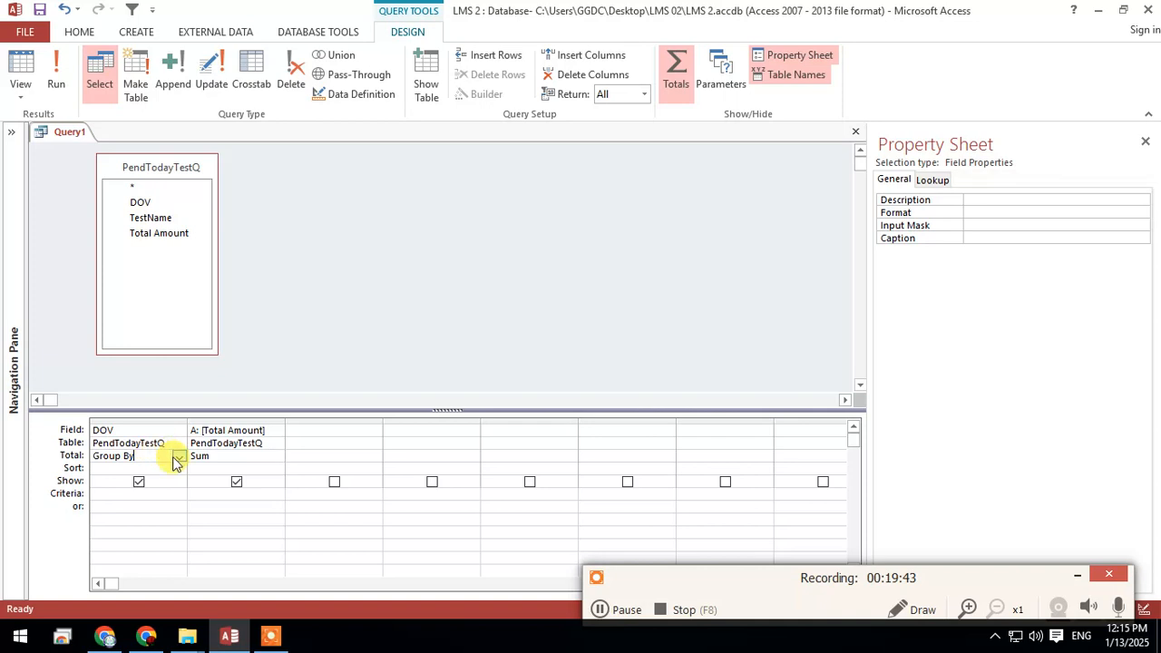
{"action": "left_click", "coordinate": [27, 63]}
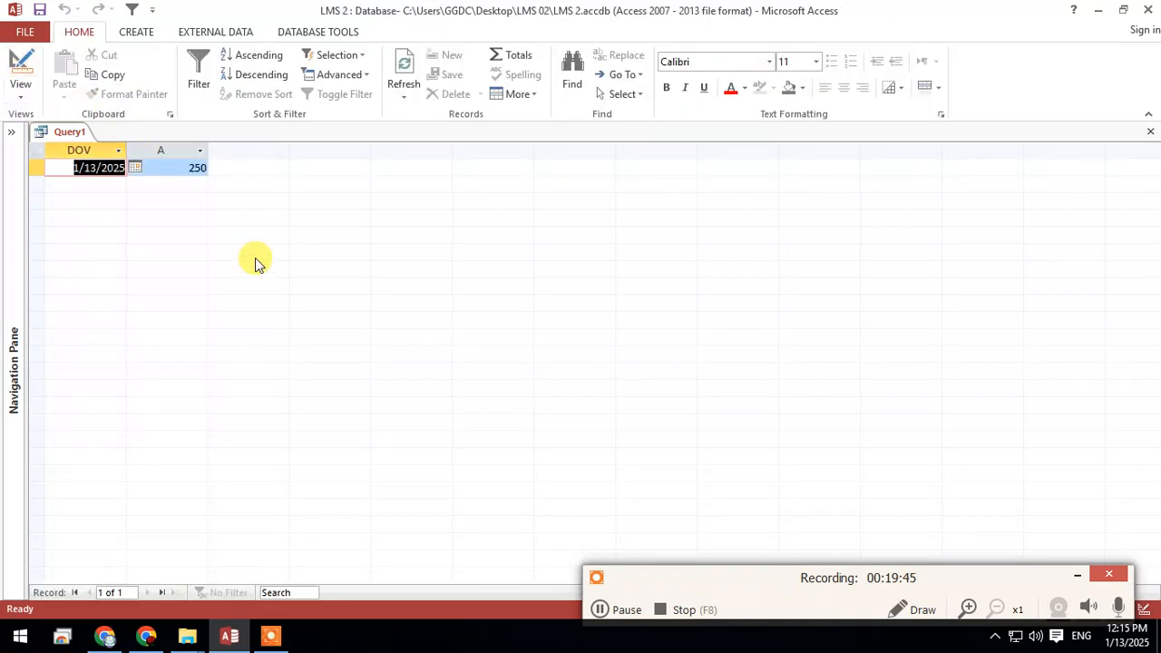
{"action": "left_click", "coordinate": [78, 165]}
{"action": "left_click_drag", "start_coordinate": [71, 167], "coordinate": [249, 172]}
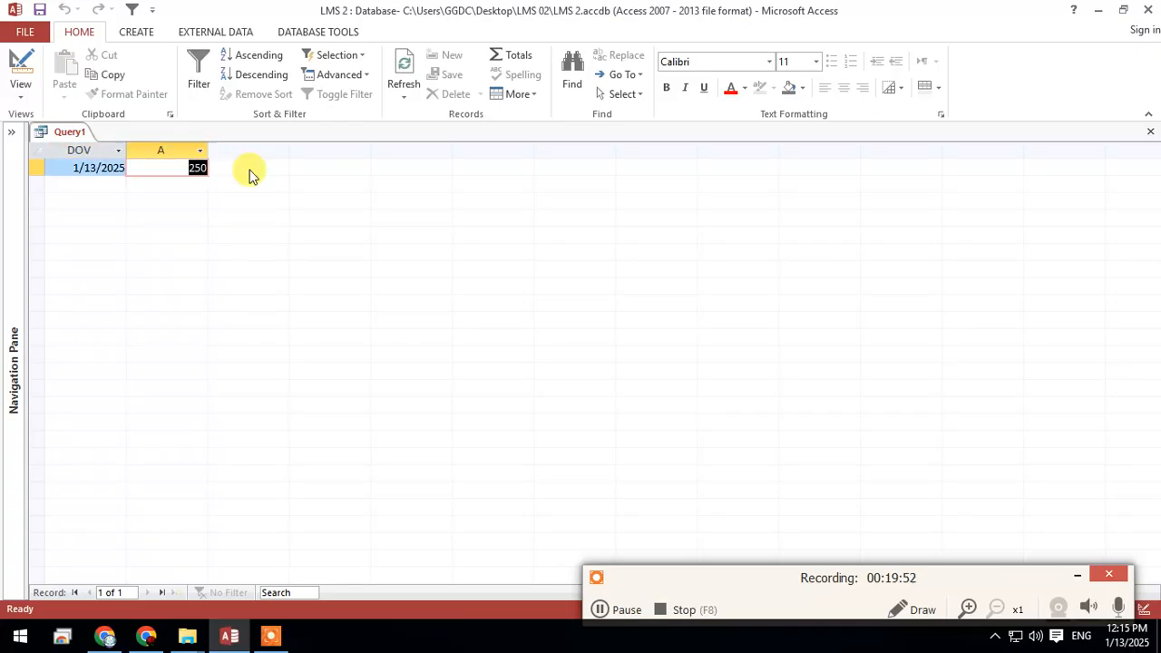
Save the query as P, and close it with the list of database objects shown again.
{"action": "right_click", "coordinate": [78, 131]}
{"action": "left_click", "coordinate": [105, 135]}
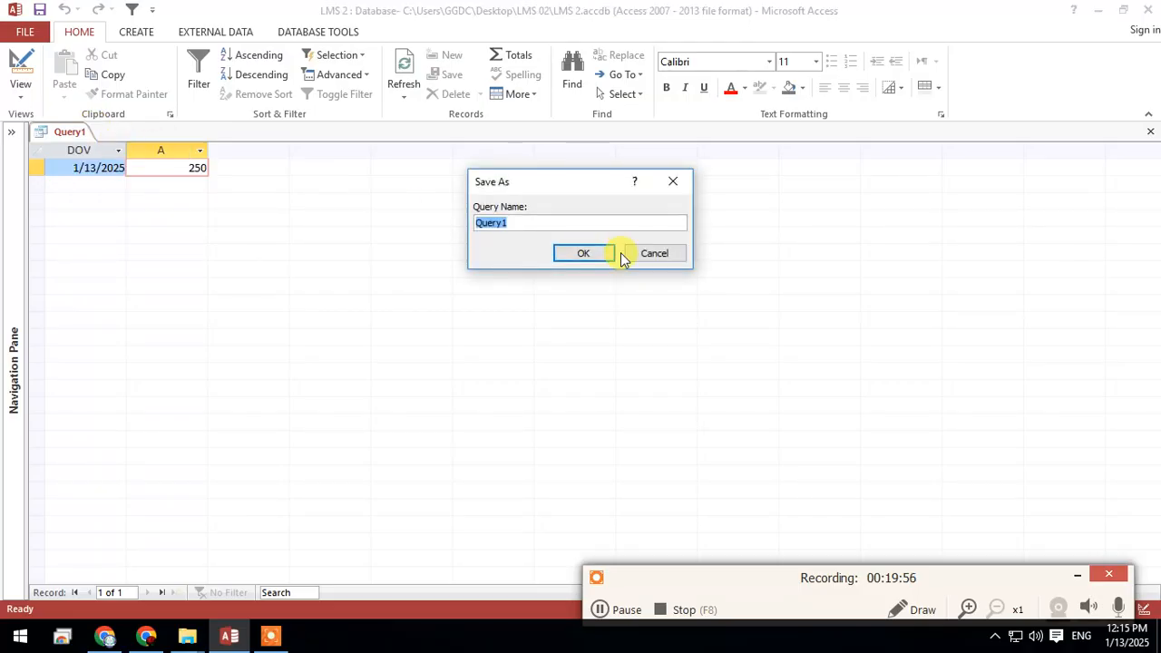
{"action": "type", "text": "P"}
{"action": "key", "text": "Return"}
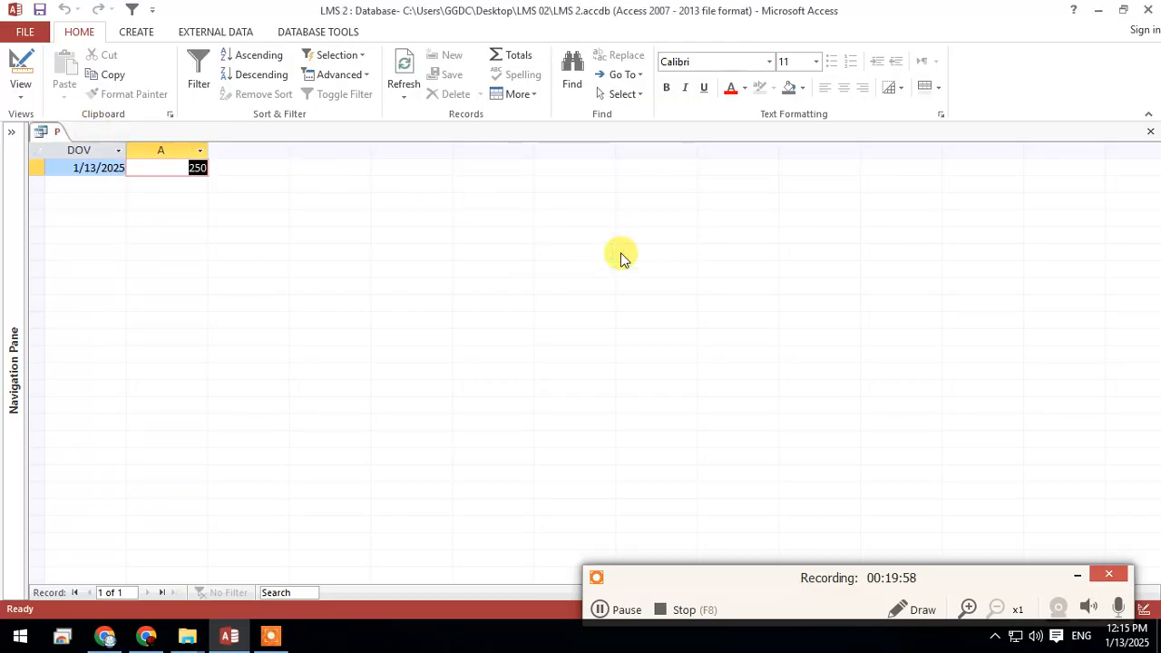
{"action": "right_click", "coordinate": [50, 136]}
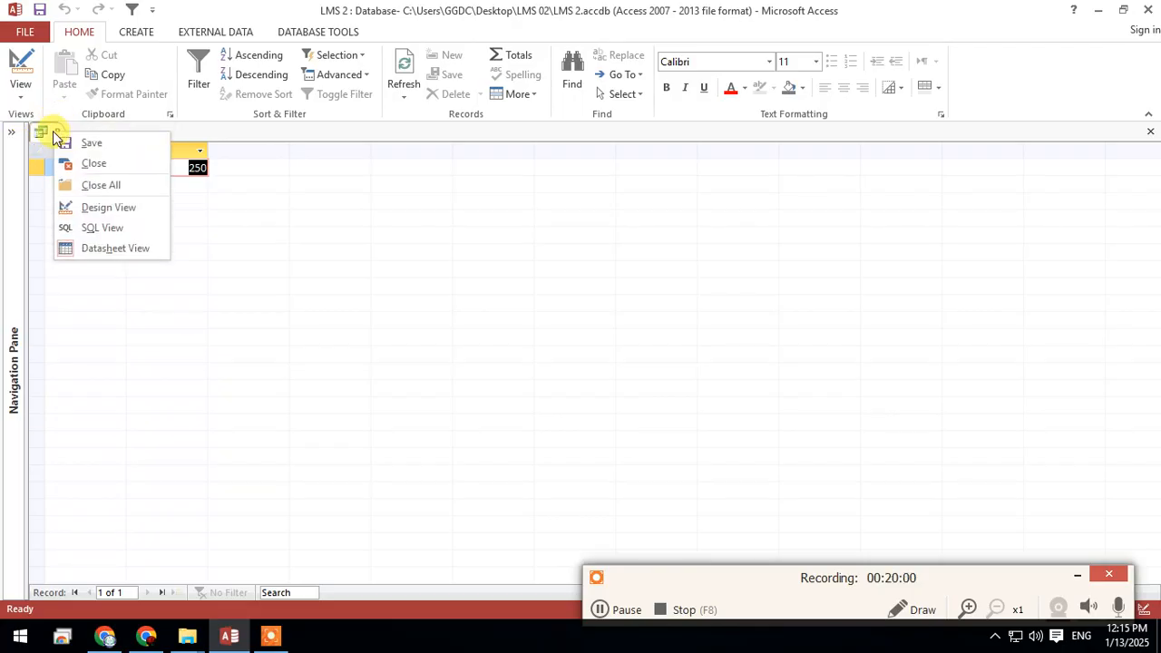
{"action": "left_click", "coordinate": [14, 138]}
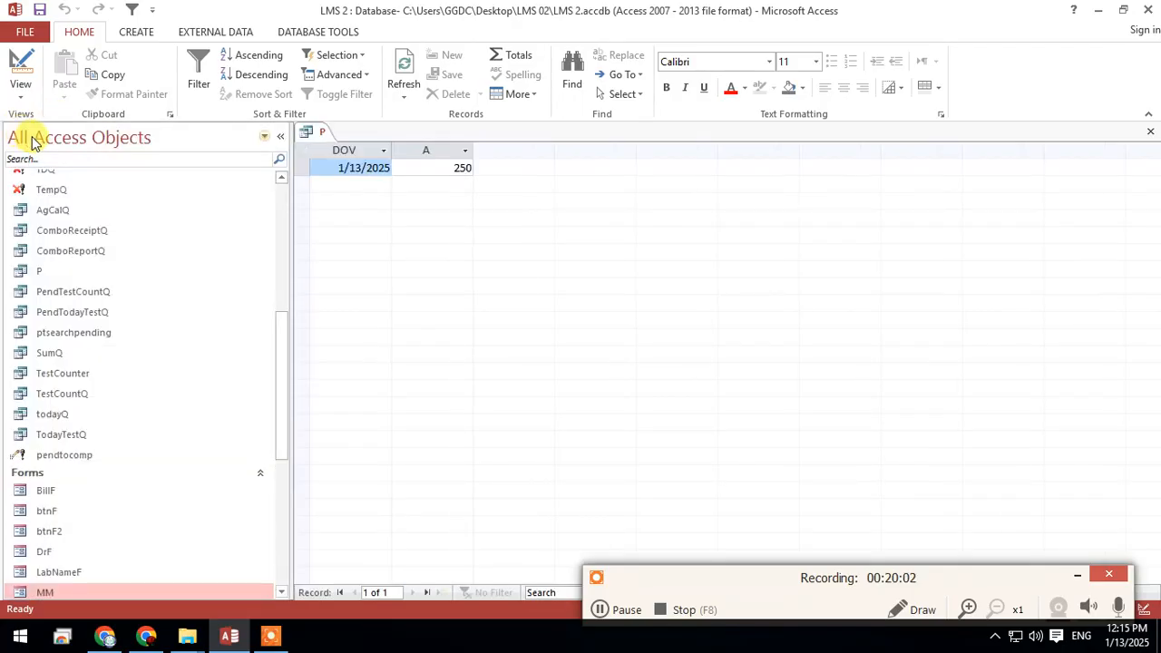
{"action": "right_click", "coordinate": [322, 135]}
{"action": "left_click", "coordinate": [350, 167]}
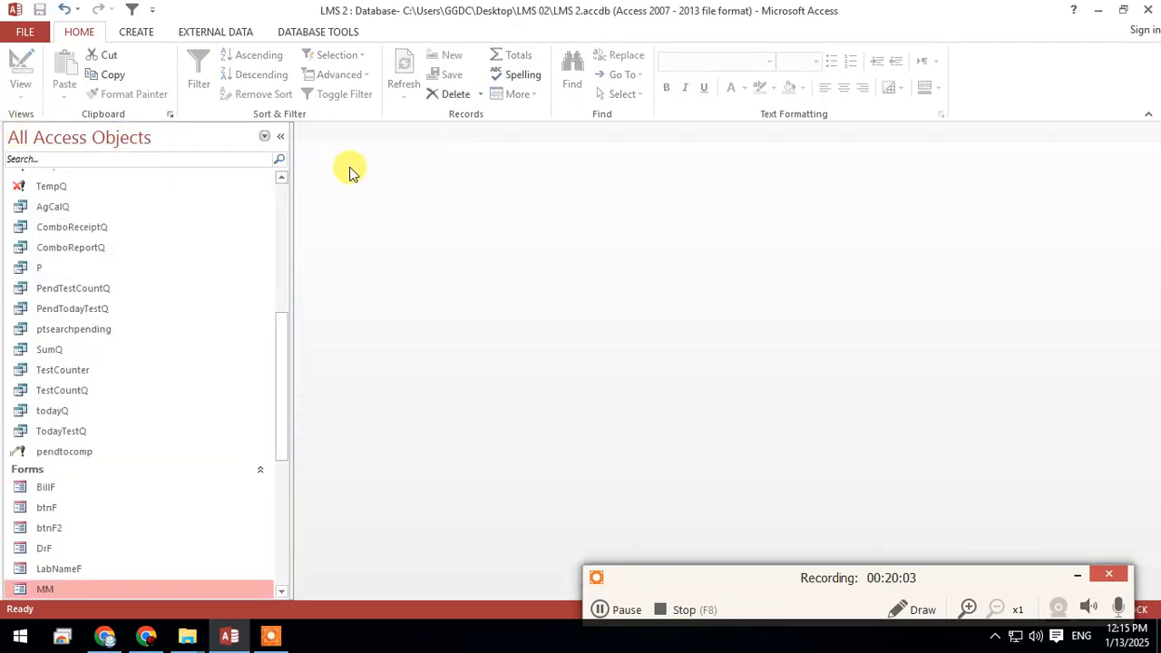
Duplicate the query P under the name Q.
{"action": "left_click", "coordinate": [45, 267]}
{"action": "key", "text": "ctrl+c"}
{"action": "key", "text": "ctrl+v"}
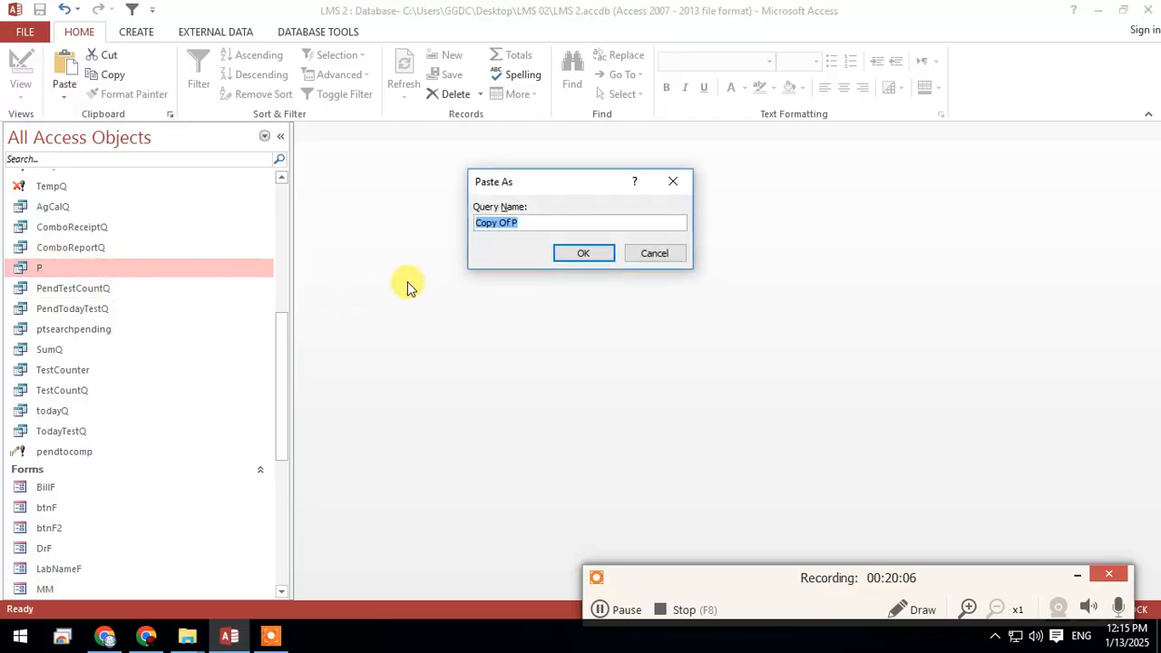
{"action": "type", "text": "Q"}
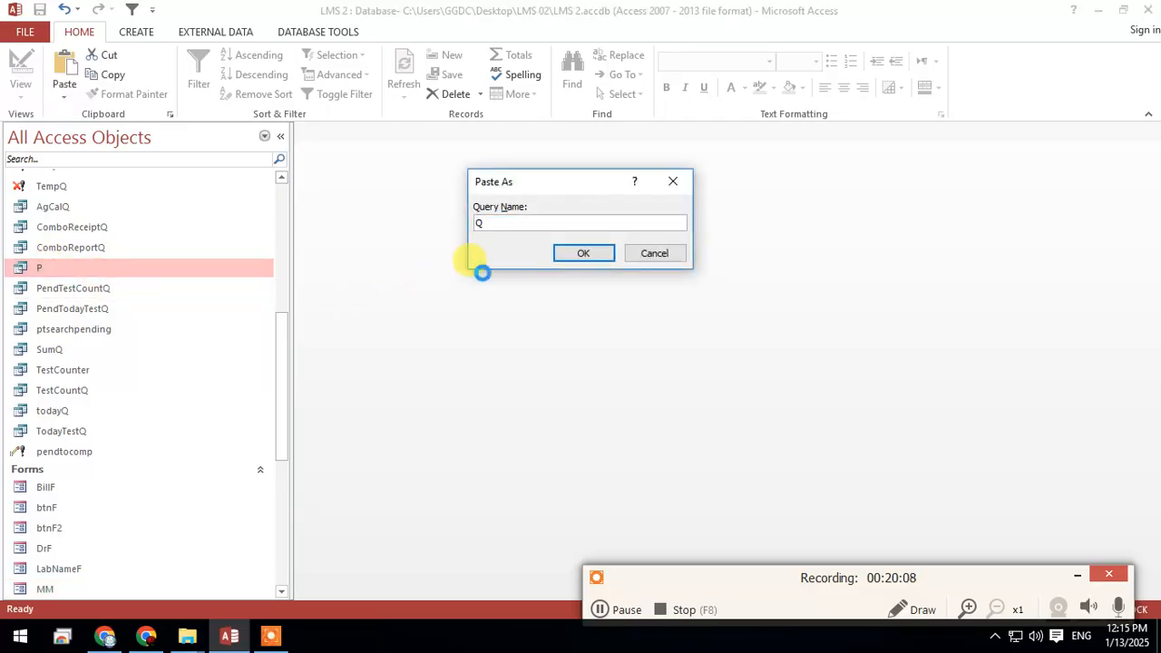
{"action": "key", "text": "Return"}
{"action": "right_click", "coordinate": [38, 354]}
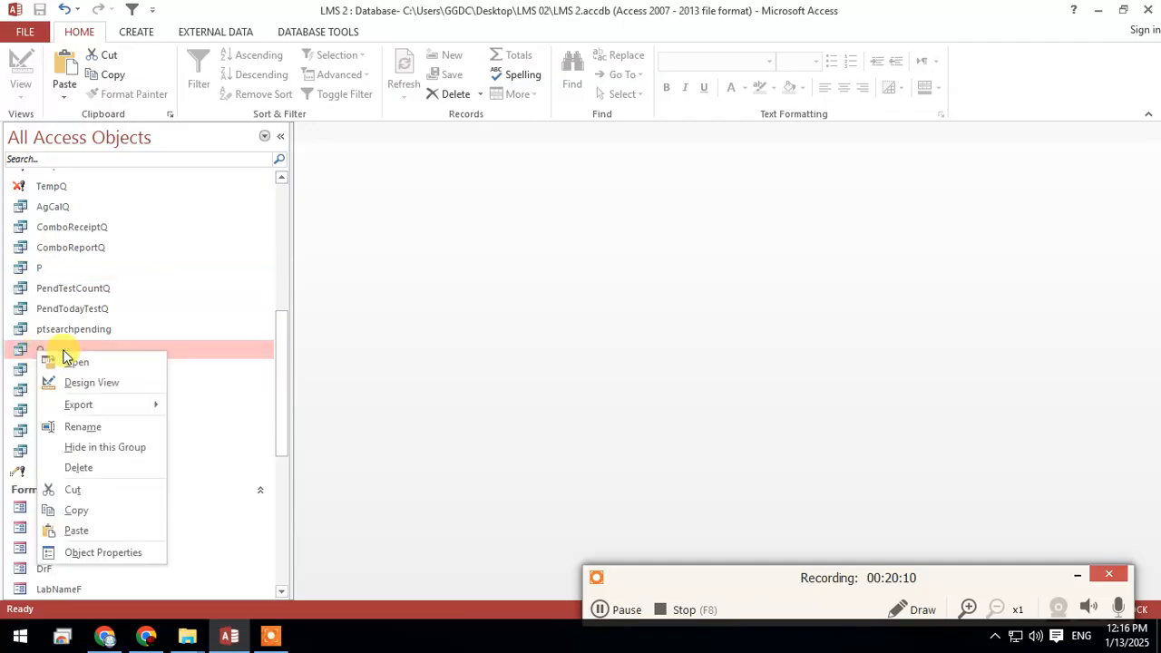
{"action": "left_click", "coordinate": [106, 532]}
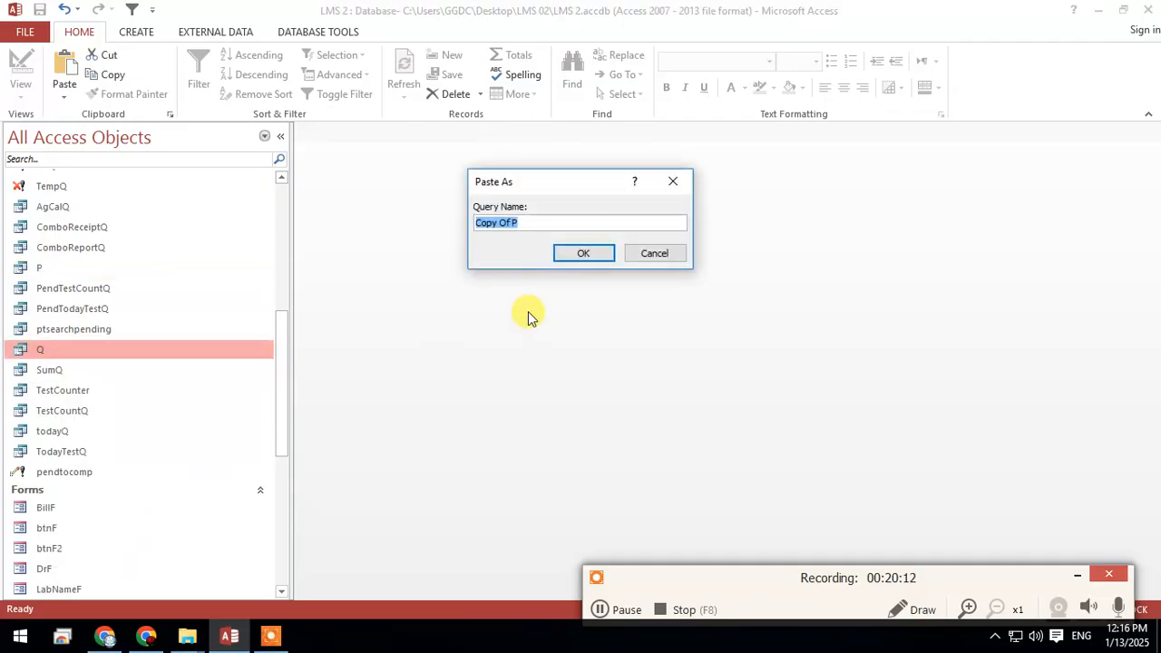
{"action": "left_click", "coordinate": [663, 253]}
Open query Q in Design View and change the alias of the Total Amount field to B.
{"action": "right_click", "coordinate": [71, 357]}
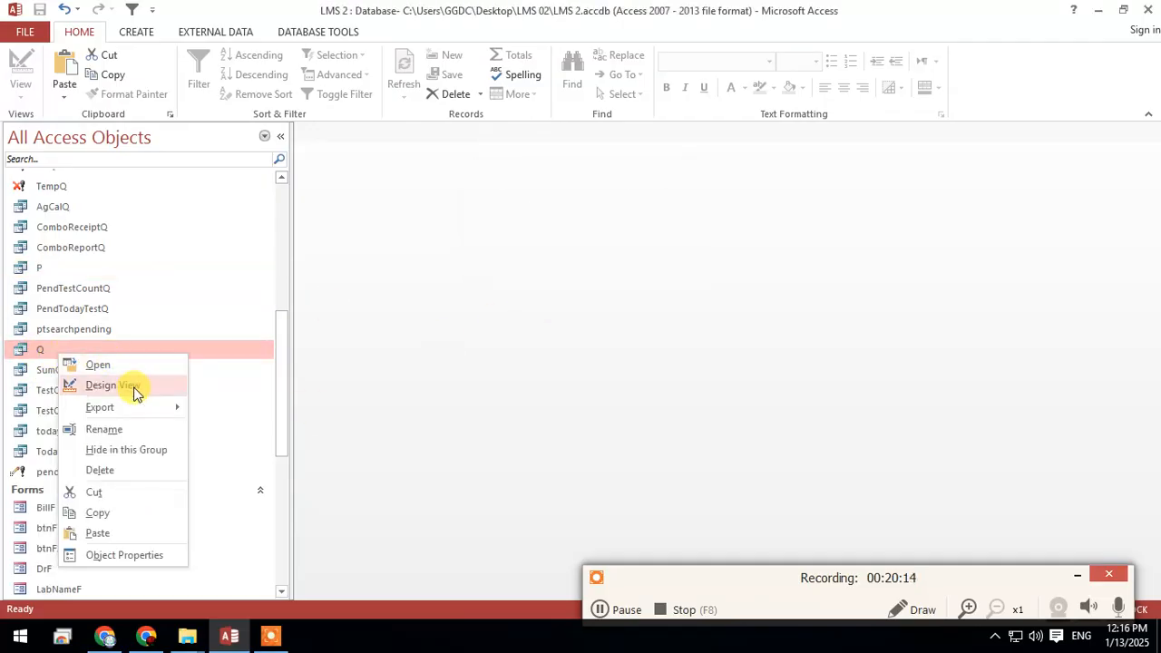
{"action": "left_click", "coordinate": [97, 388]}
{"action": "left_click", "coordinate": [463, 402]}
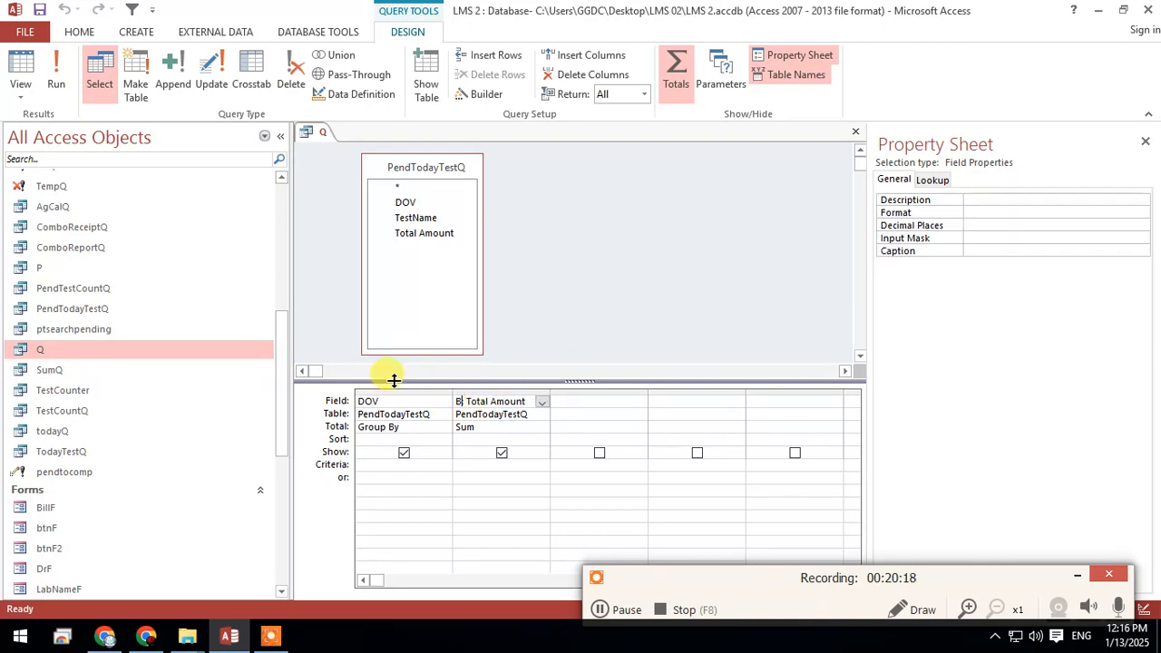
Add the TodayTestQ query as a source in the design of query Q.
{"action": "right_click", "coordinate": [539, 251]}
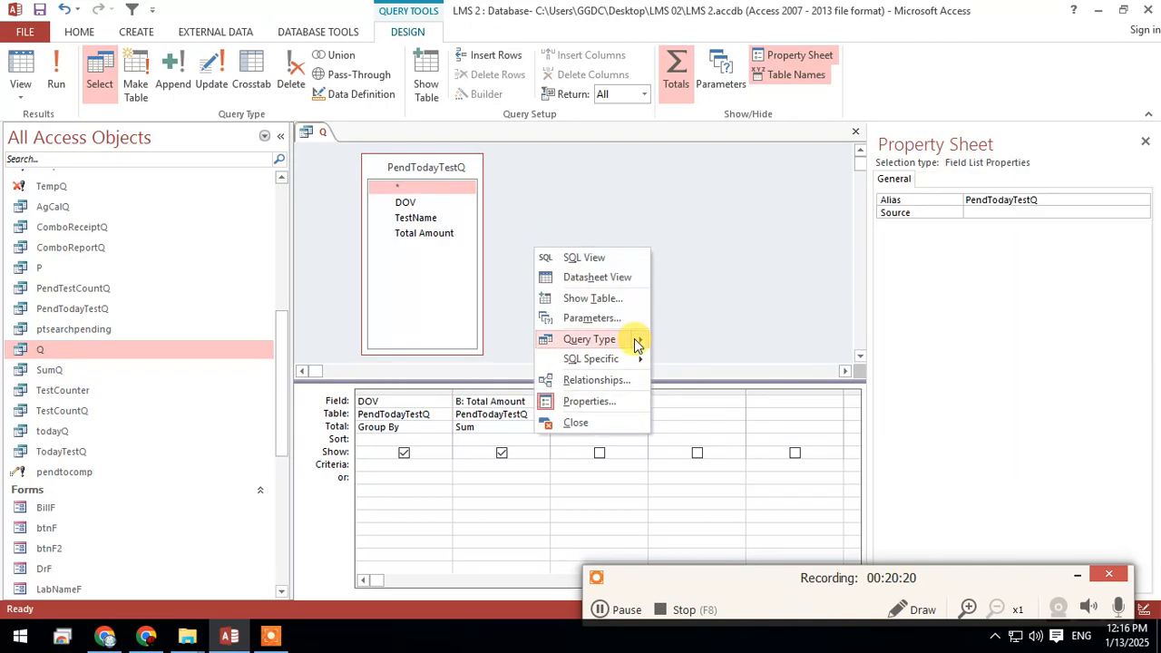
{"action": "mouse_move", "coordinate": [636, 345]}
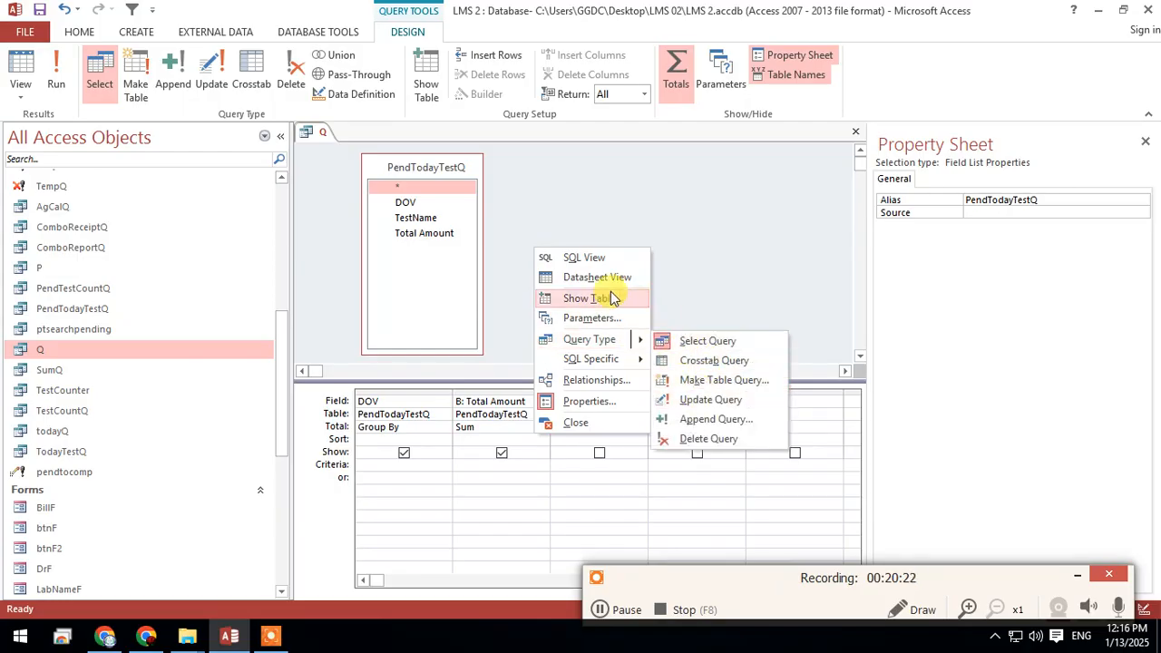
{"action": "left_click", "coordinate": [615, 306]}
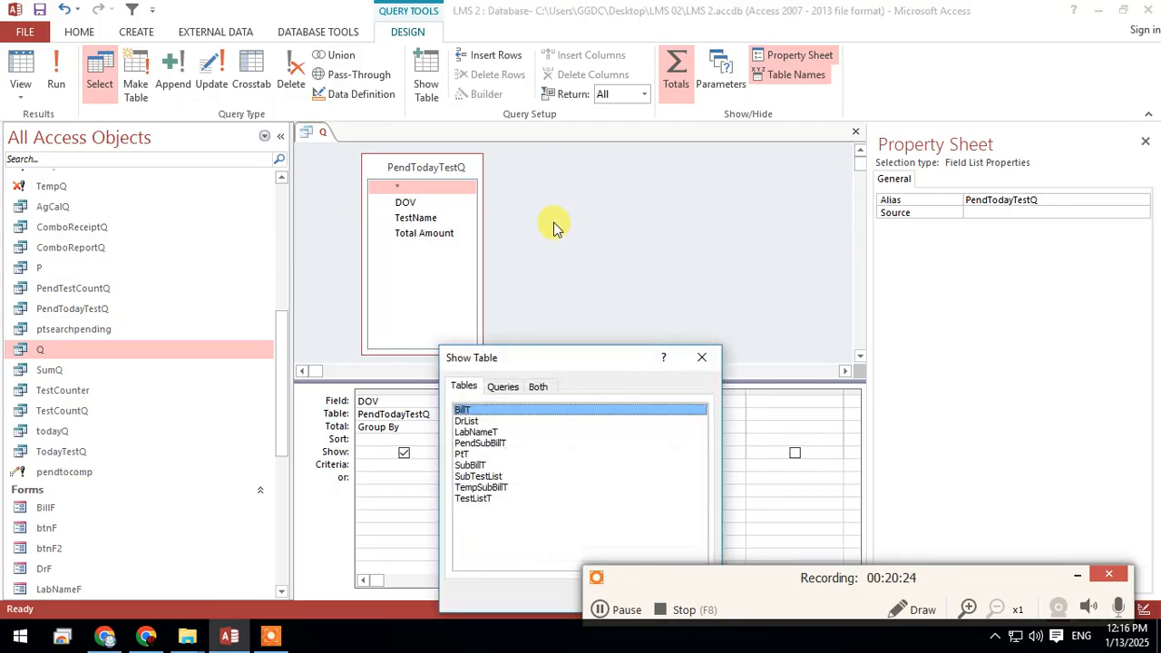
{"action": "left_click", "coordinate": [510, 388]}
{"action": "double_click", "coordinate": [488, 533]}
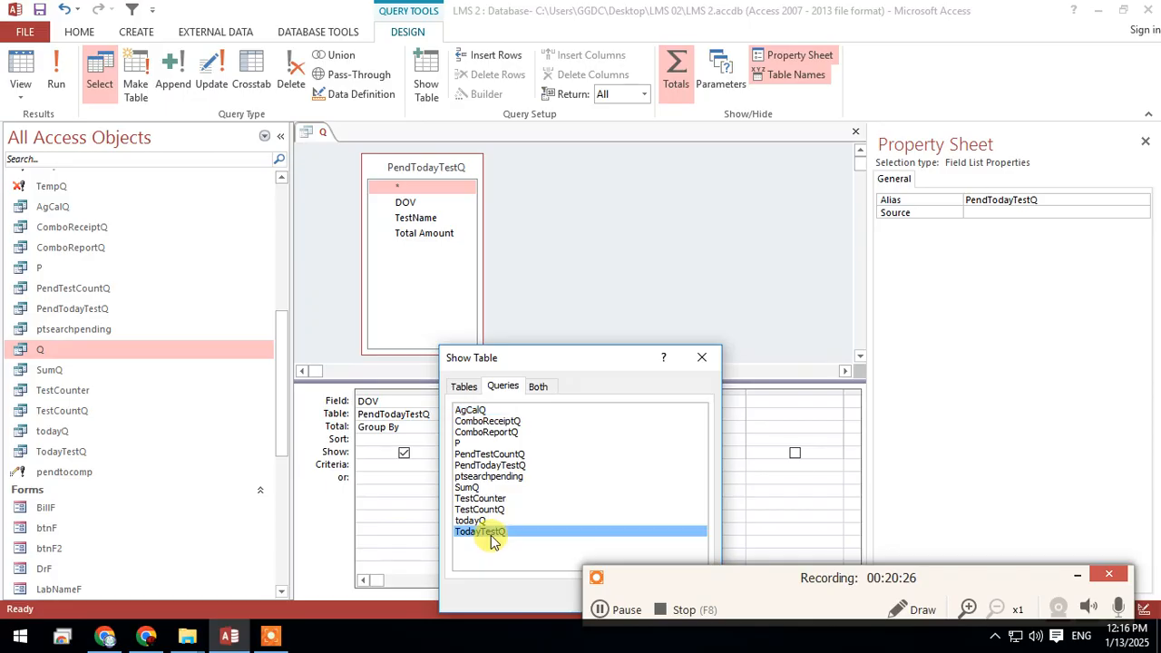
{"action": "left_click", "coordinate": [701, 356]}
Set the source table of the B: Total Amount column to TodayTestQ.
{"action": "type", "text": ": Total Amount"}
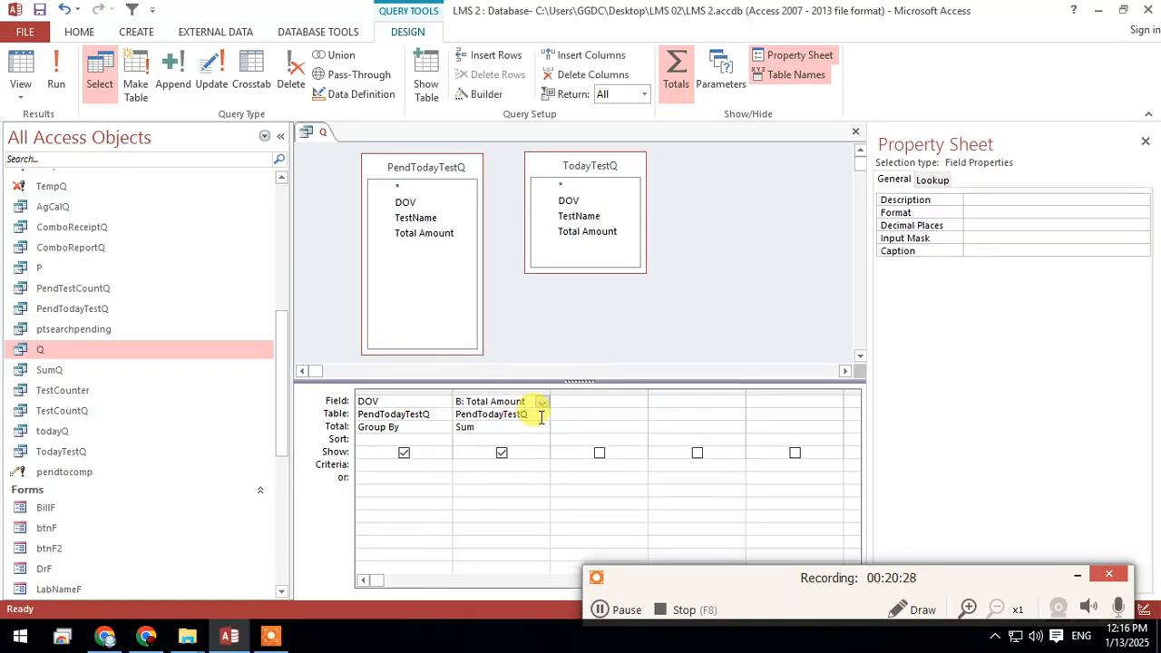
{"action": "left_click", "coordinate": [542, 415]}
{"action": "left_click", "coordinate": [526, 441]}
Remove PendTodayTestQ from query Q and put the DOV field of TodayTestQ in the first grid column.
{"action": "right_click", "coordinate": [431, 159]}
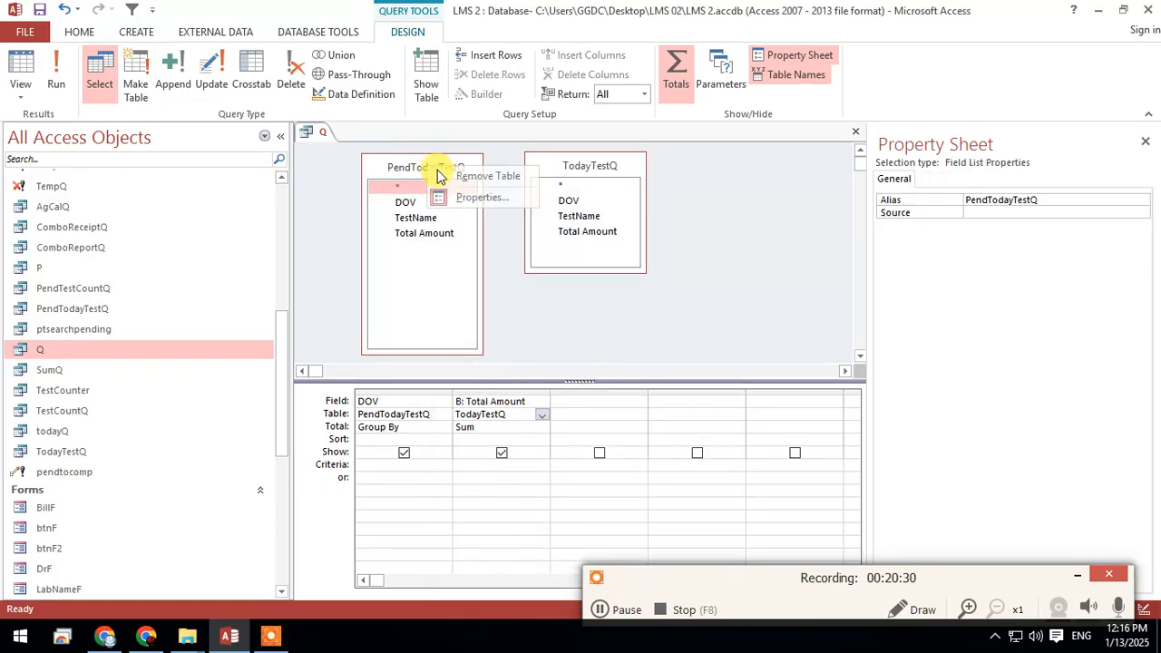
{"action": "left_click", "coordinate": [462, 177]}
{"action": "left_click_drag", "start_coordinate": [565, 176], "coordinate": [374, 404]}
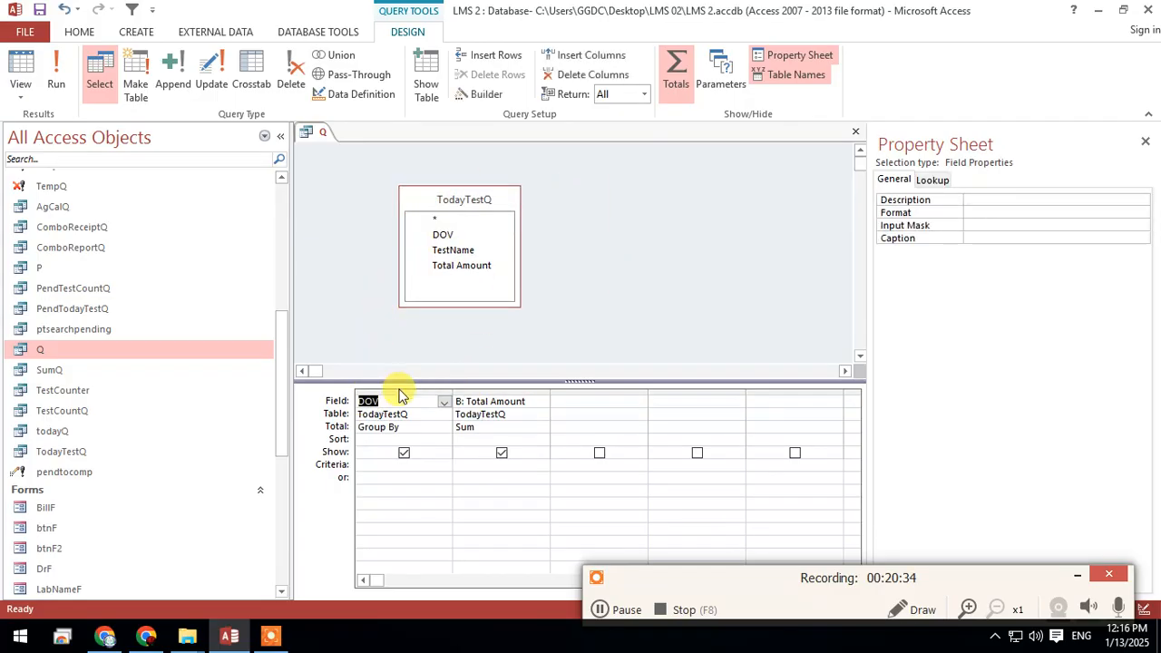
Preview query Q in Datasheet View, then save and close it.
{"action": "left_click", "coordinate": [20, 72]}
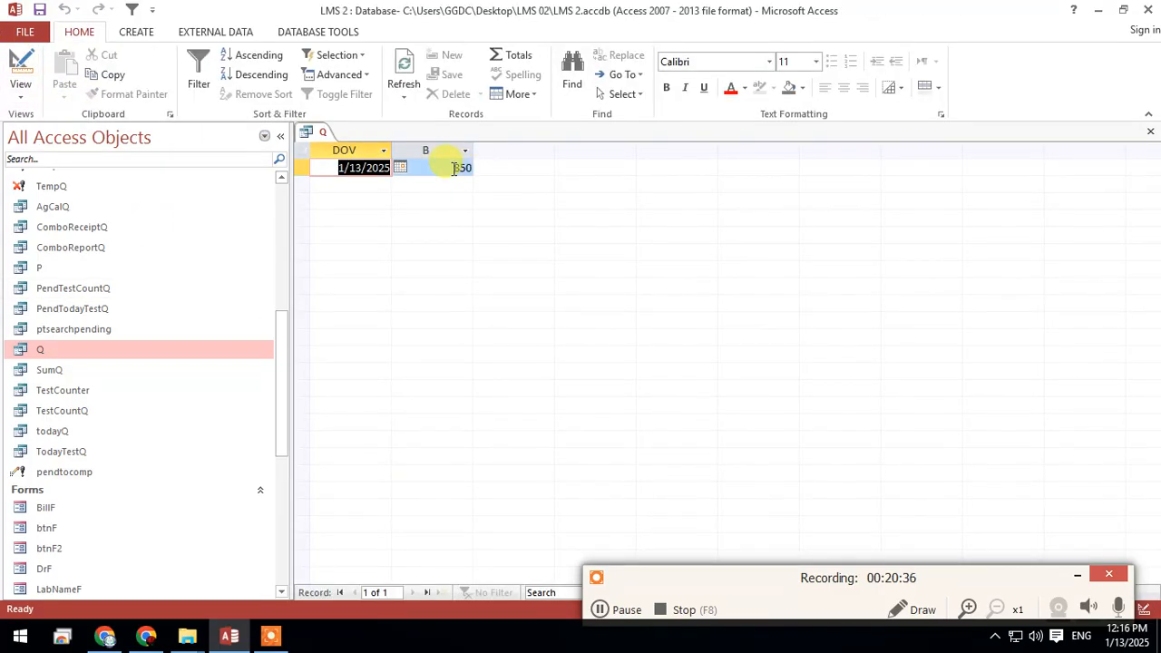
{"action": "right_click", "coordinate": [316, 131]}
{"action": "left_click", "coordinate": [333, 142]}
{"action": "right_click", "coordinate": [324, 129]}
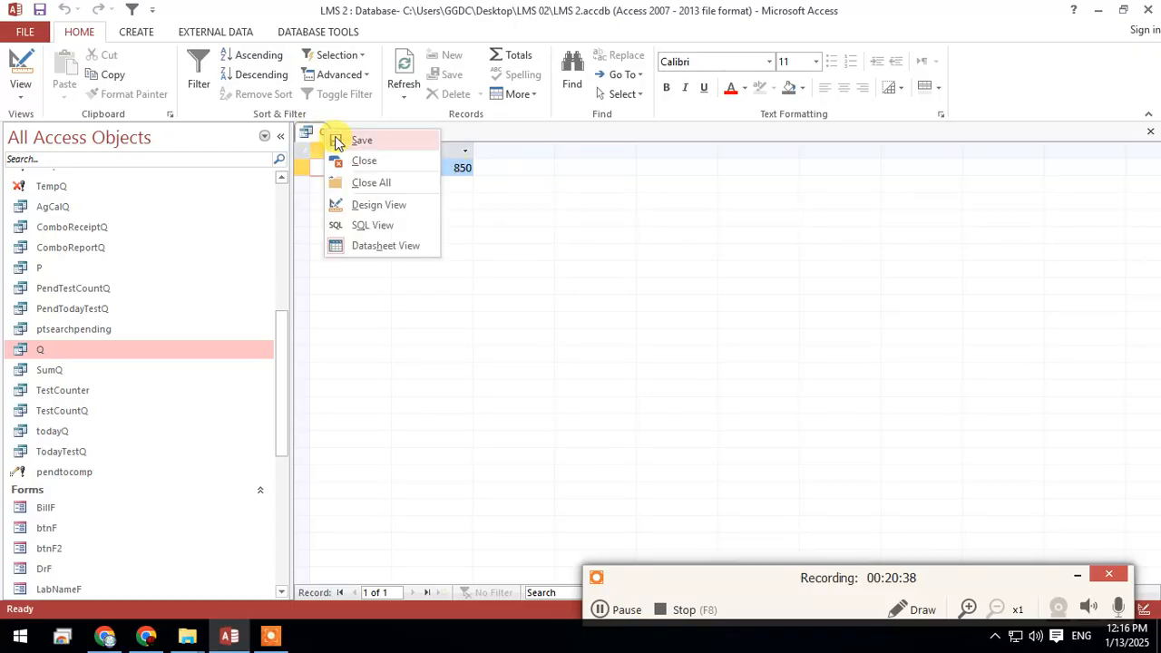
{"action": "left_click", "coordinate": [354, 145]}
{"action": "right_click", "coordinate": [318, 132]}
{"action": "left_click", "coordinate": [354, 162]}
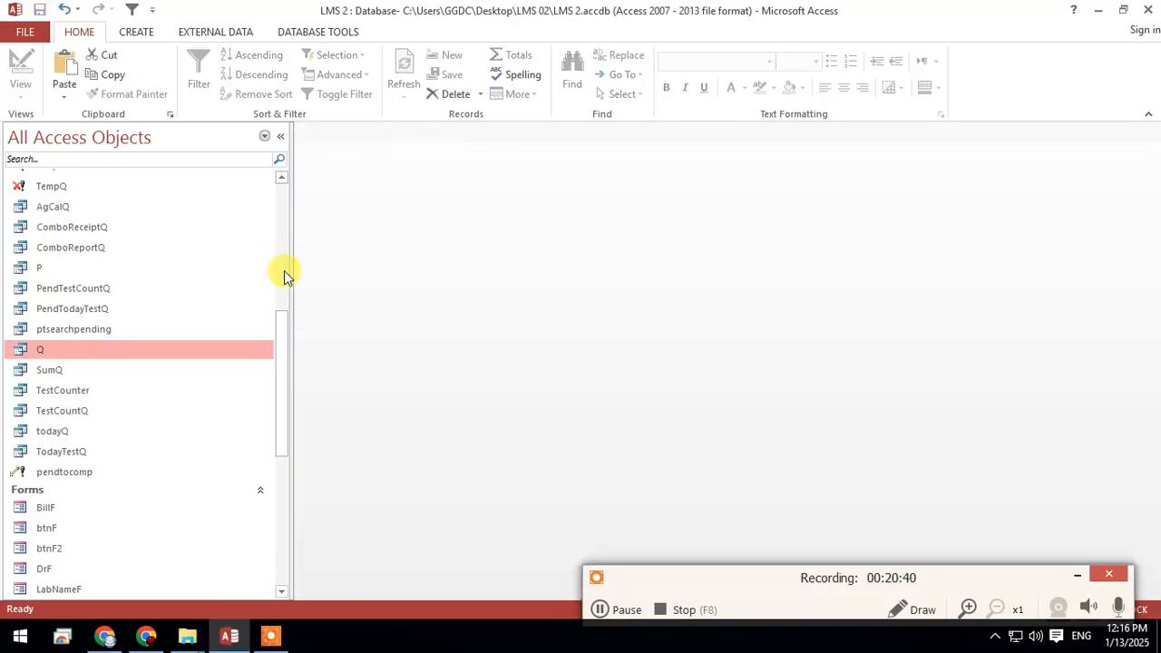
Create a new query in Design View with the queries P and Q as its sources.
{"action": "left_click", "coordinate": [136, 31]}
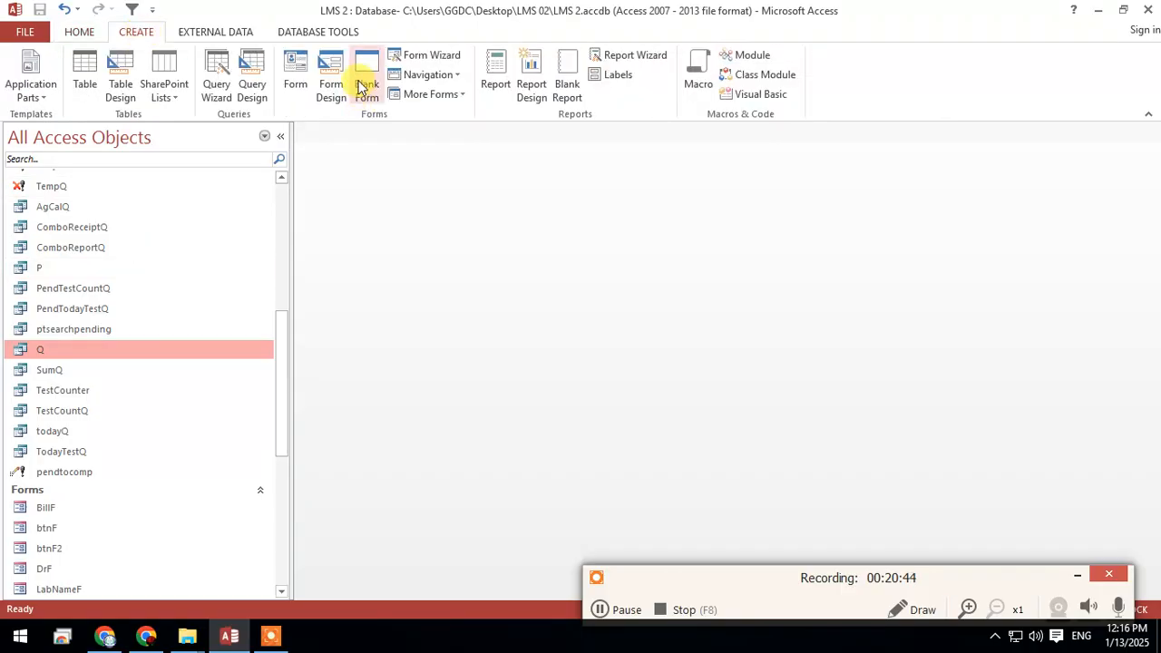
{"action": "left_click", "coordinate": [257, 73]}
{"action": "left_click_drag", "start_coordinate": [505, 362], "coordinate": [508, 194]}
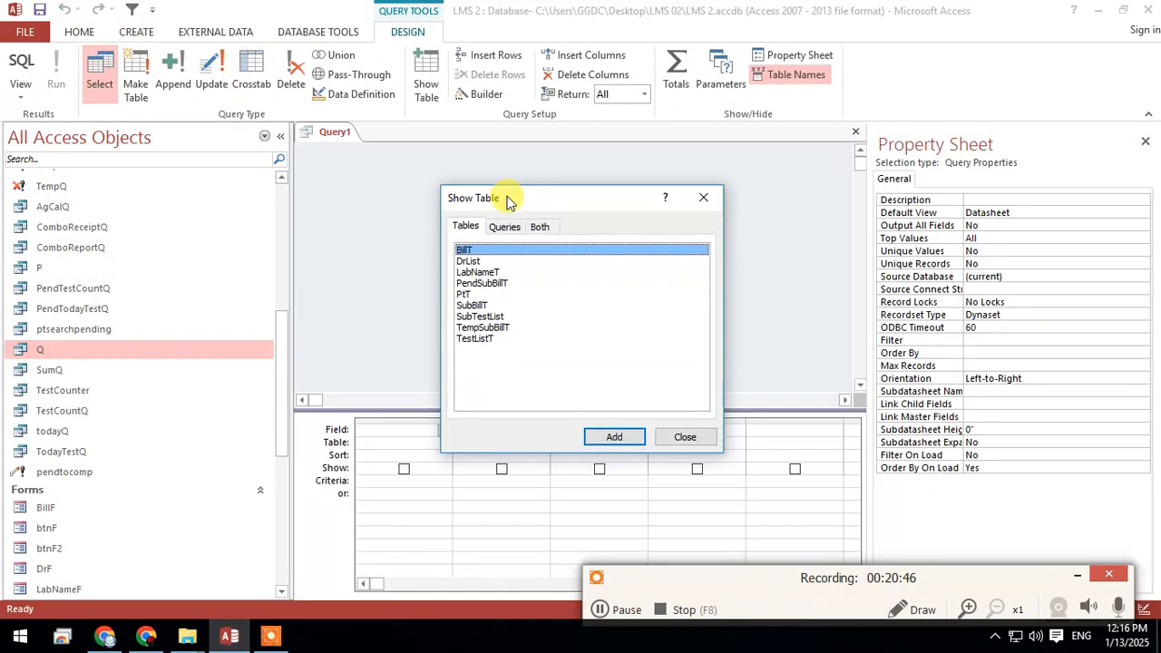
{"action": "left_click", "coordinate": [502, 226]}
{"action": "double_click", "coordinate": [460, 283]}
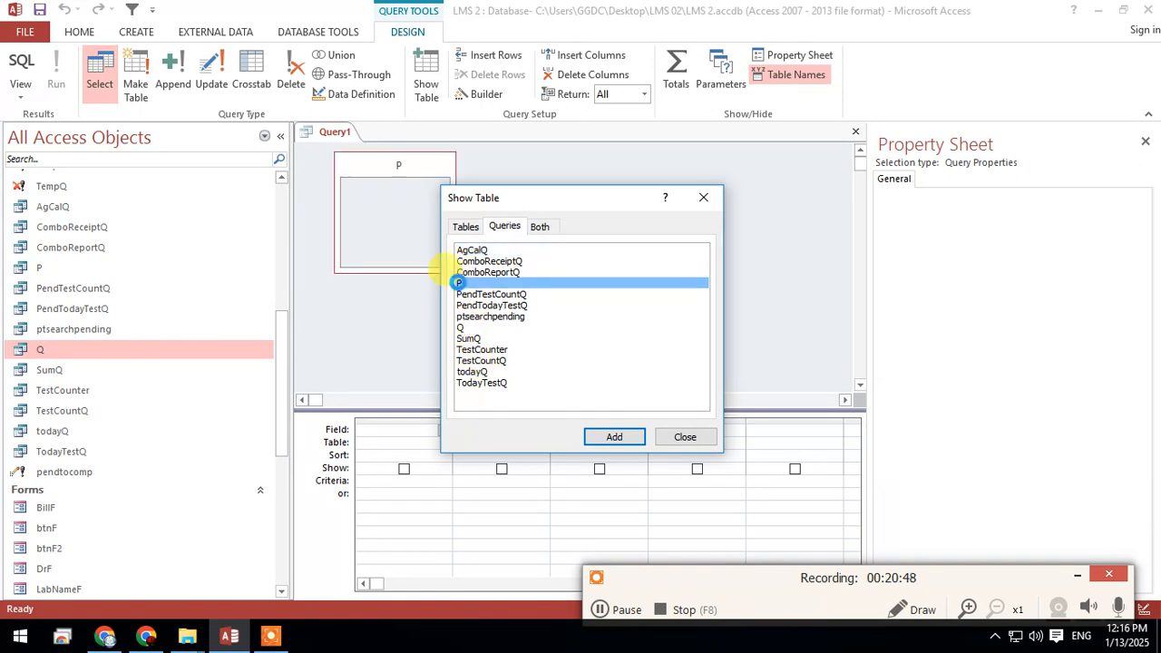
{"action": "double_click", "coordinate": [460, 327]}
{"action": "left_click", "coordinate": [684, 437]}
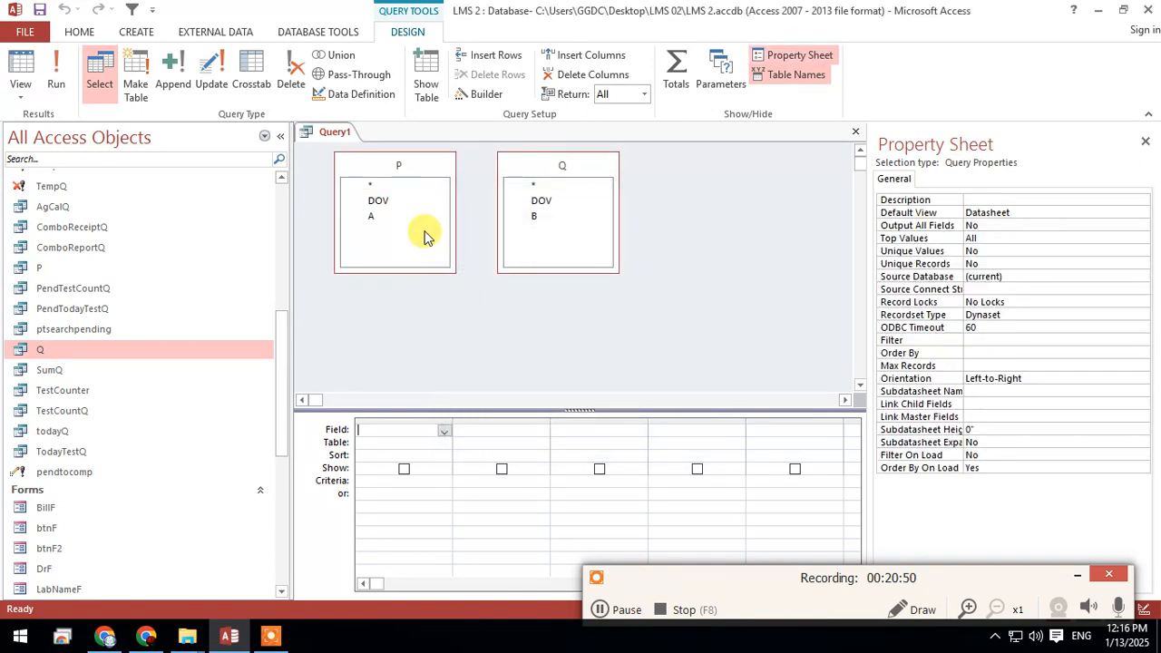
Join P and Q on their DOV fields and add P's DOV as a Group By column in the first grid column.
{"action": "left_click_drag", "start_coordinate": [390, 205], "coordinate": [542, 201]}
{"action": "left_click_drag", "start_coordinate": [403, 408], "coordinate": [406, 435]}
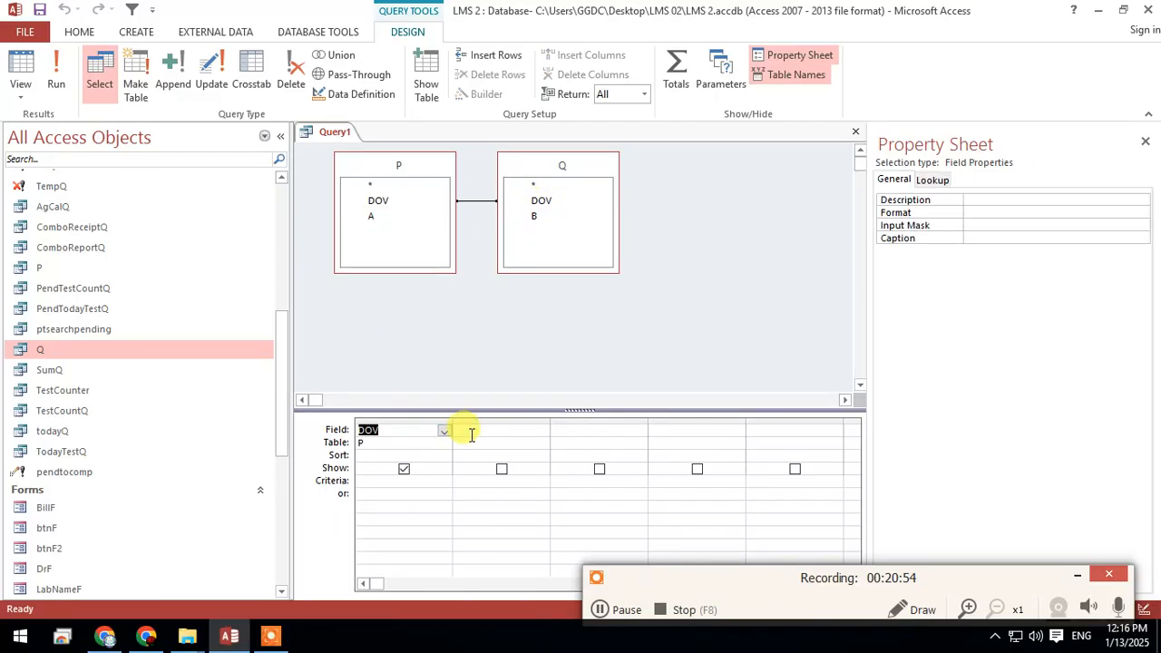
{"action": "left_click", "coordinate": [673, 85]}
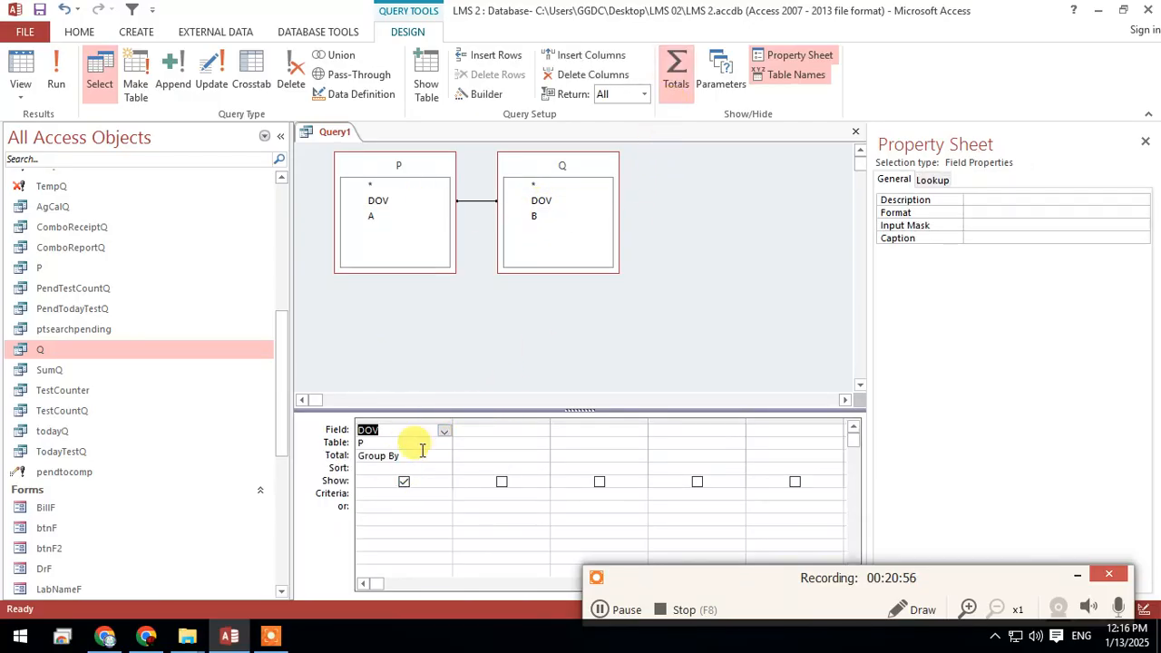
{"action": "left_click", "coordinate": [20, 65]}
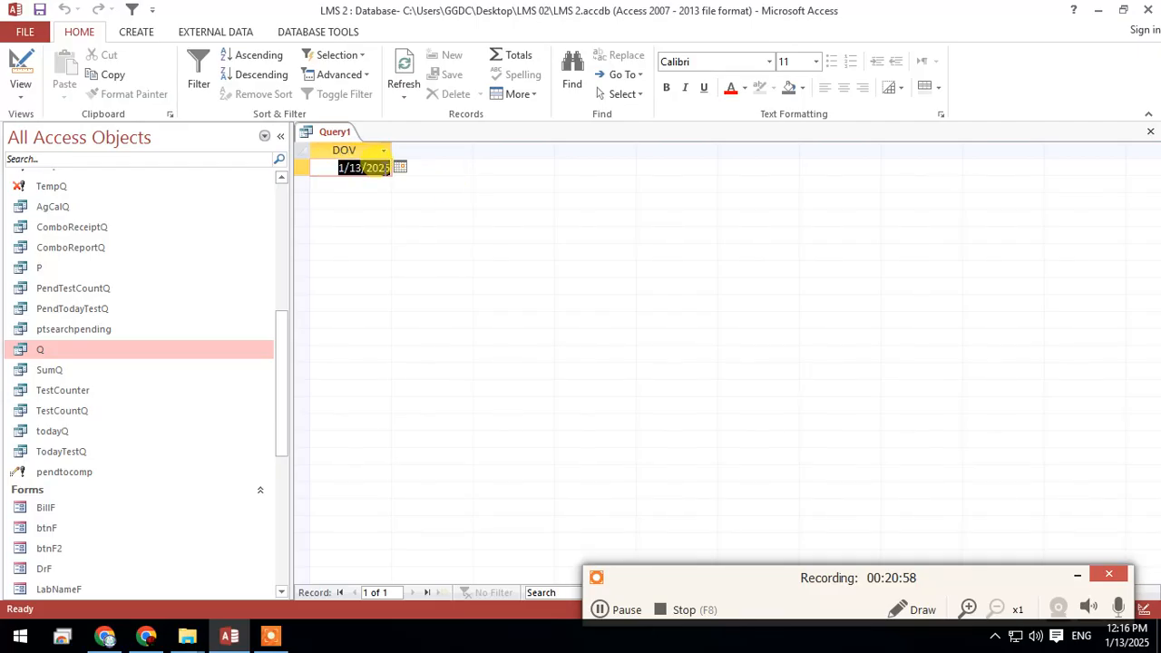
{"action": "left_click", "coordinate": [20, 69]}
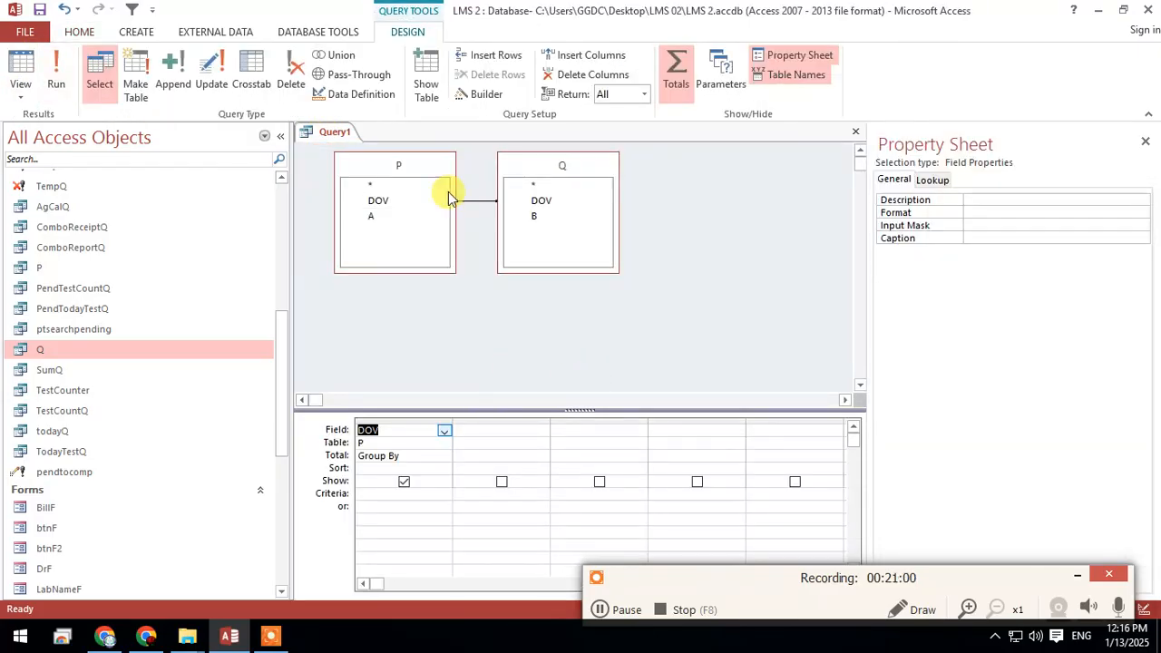
Add the calculated field Amount: [A]+[B] in the second grid column and display the query in Datasheet View.
{"action": "left_click", "coordinate": [386, 204]}
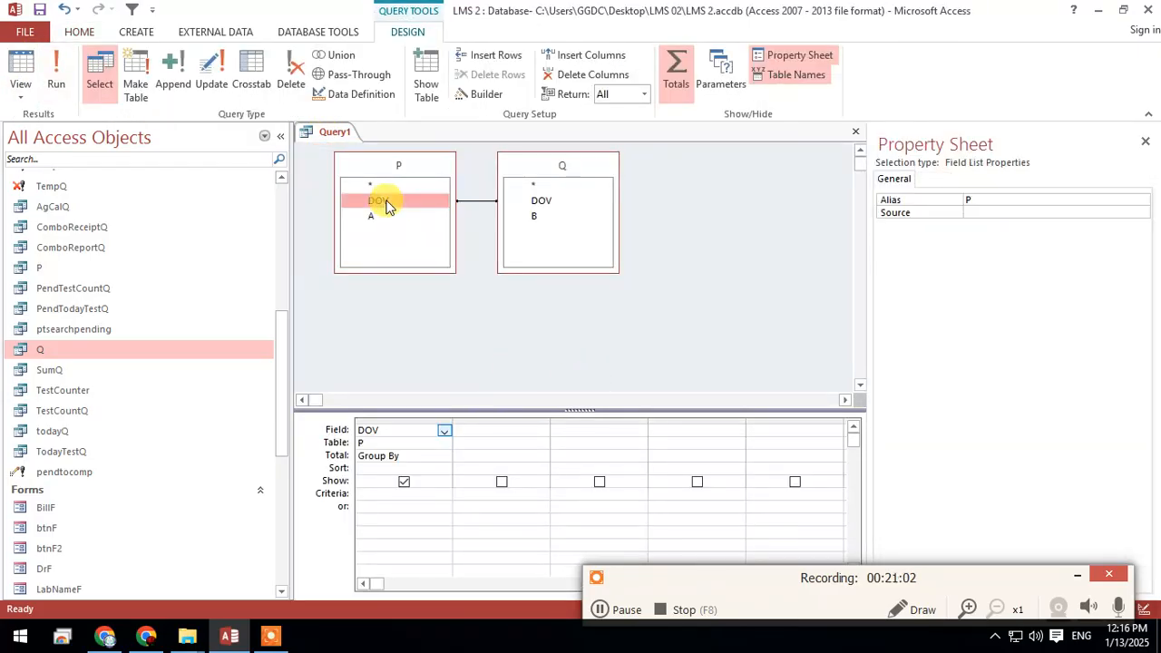
{"action": "left_click", "coordinate": [564, 200]}
{"action": "left_click", "coordinate": [490, 429]}
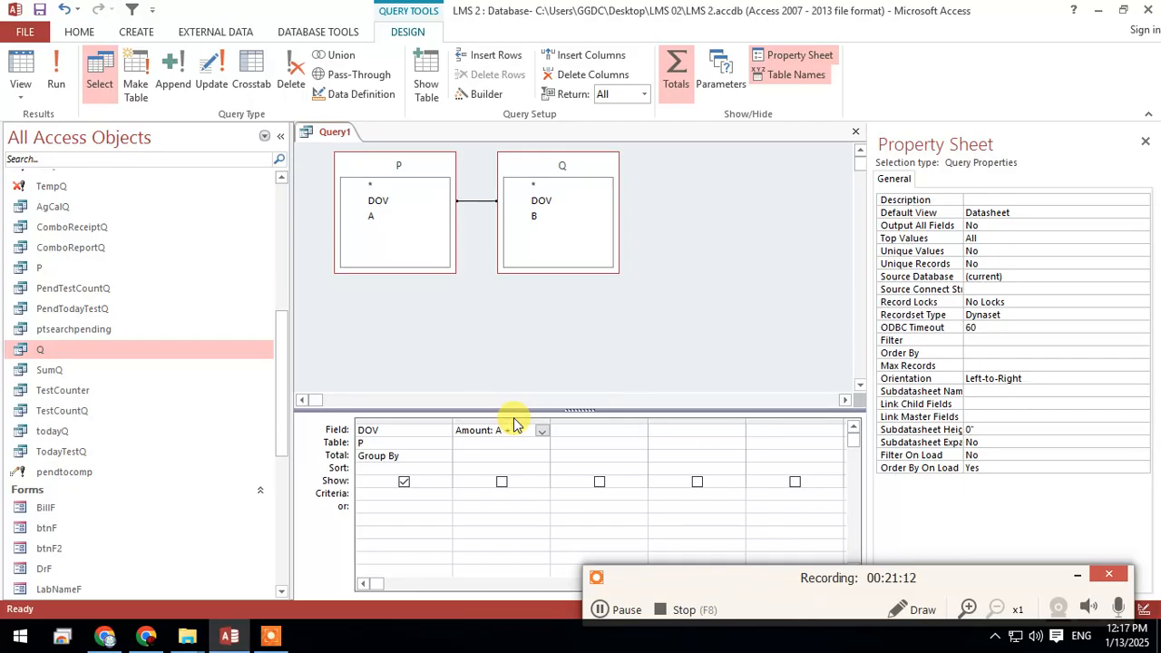
{"action": "left_click", "coordinate": [511, 505]}
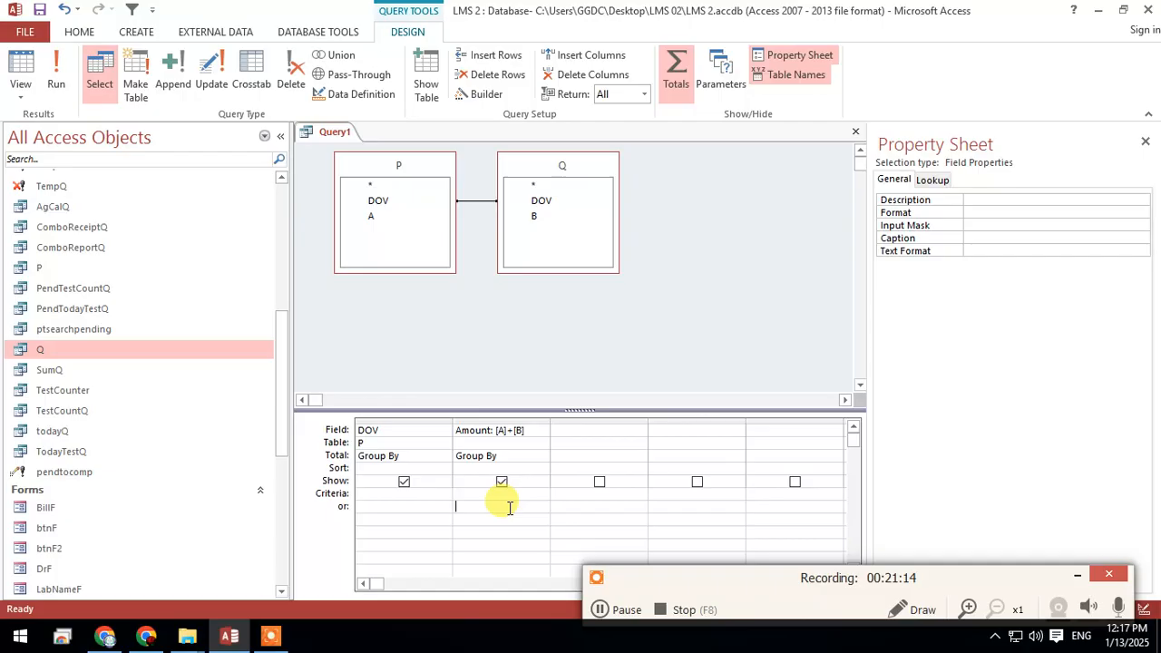
{"action": "left_click", "coordinate": [20, 71]}
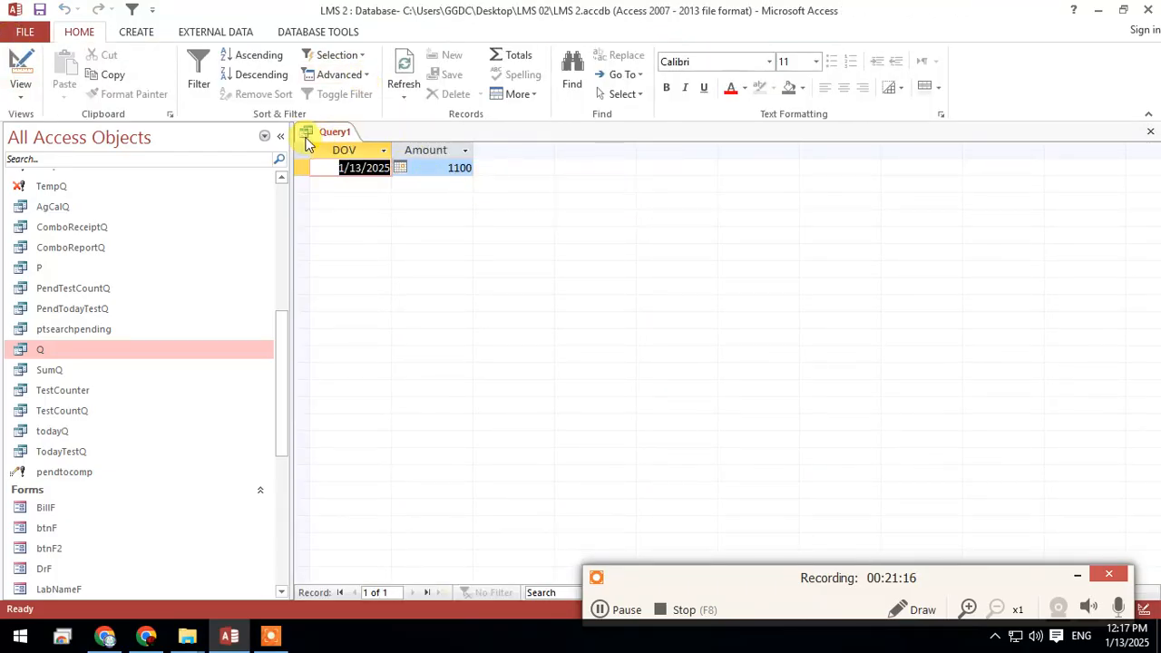
Save the combined query as IncomeofToday.
{"action": "right_click", "coordinate": [343, 132]}
{"action": "left_click", "coordinate": [371, 137]}
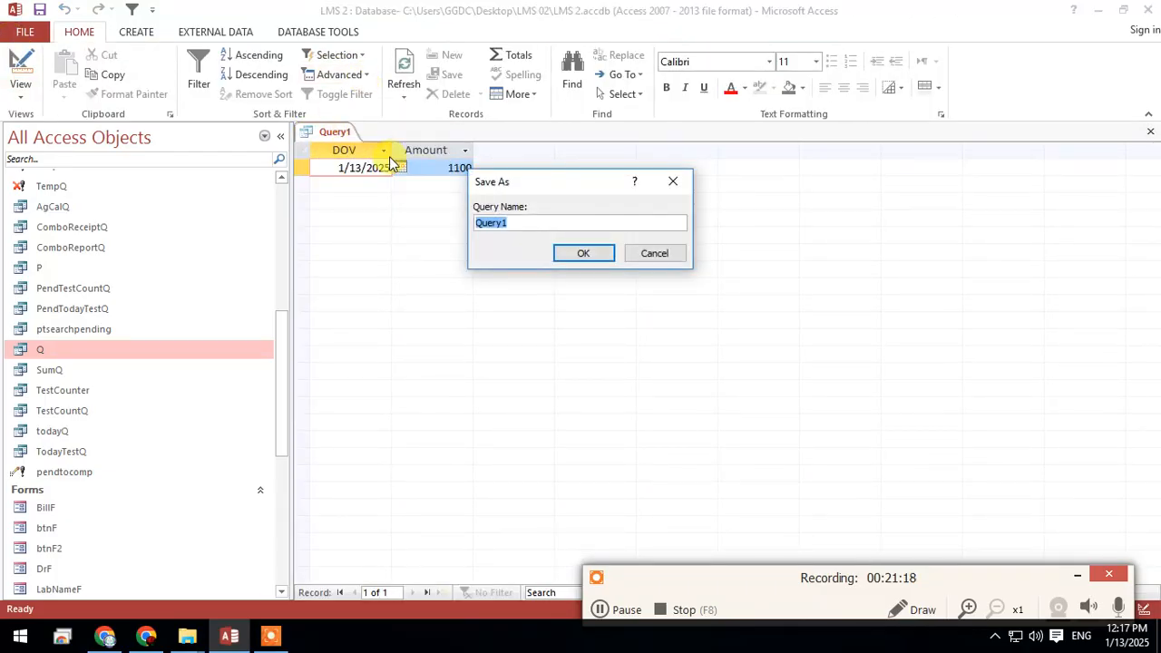
{"action": "type", "text": "Tod"}
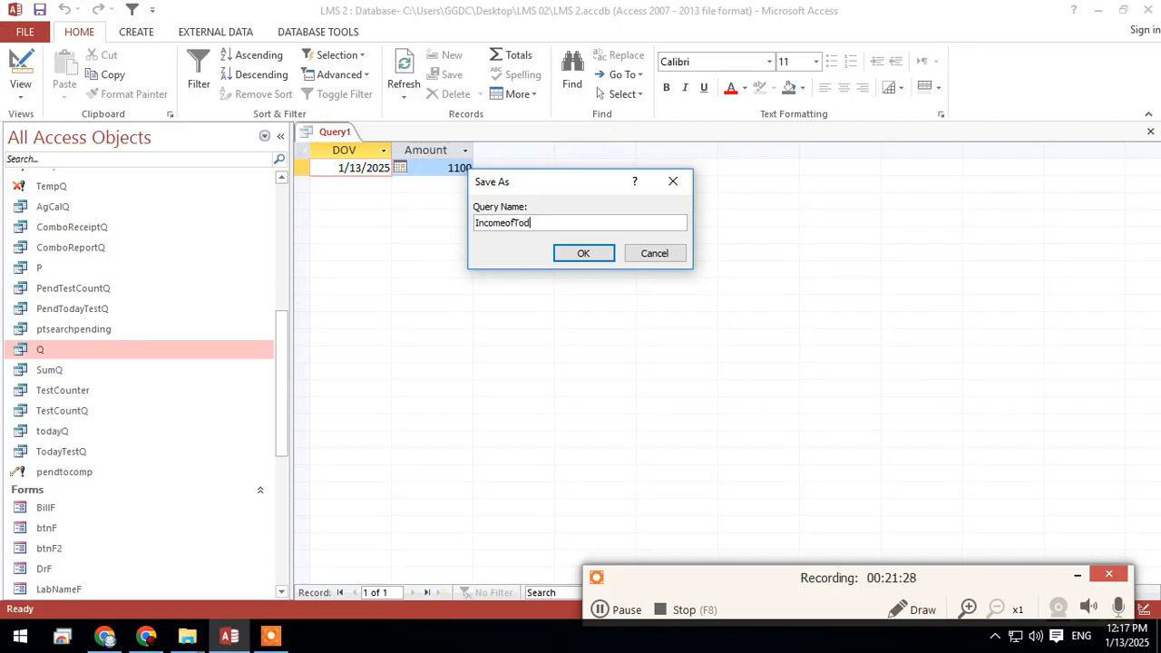
{"action": "type", "text": "ay"}
{"action": "key", "text": "Return"}
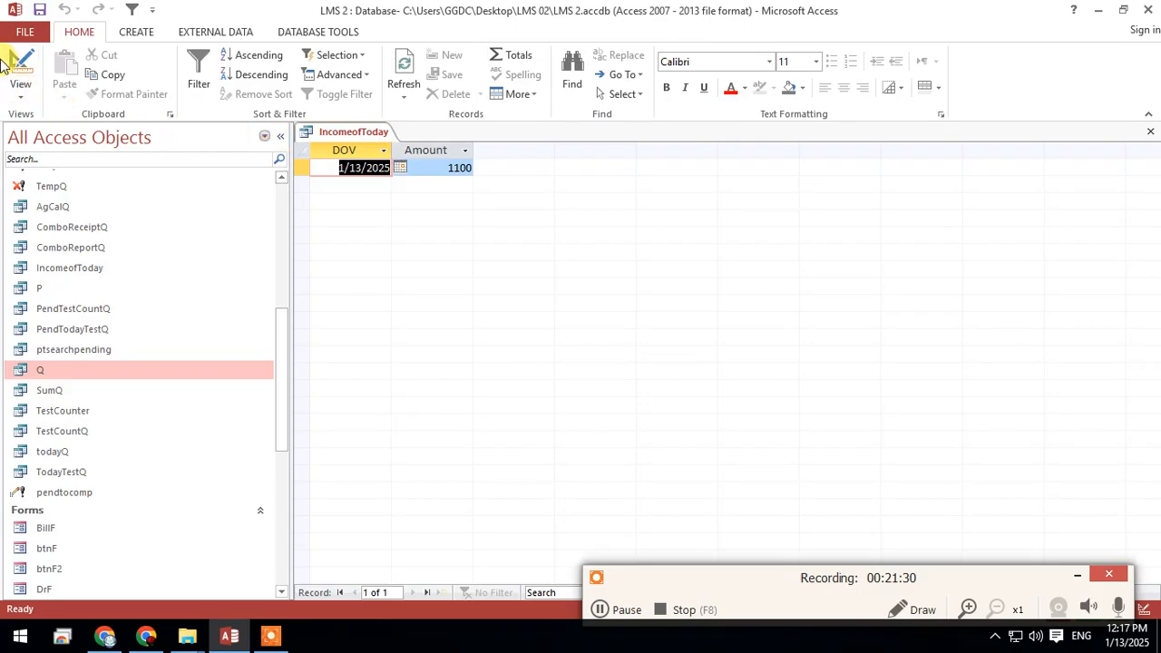
Set the DOV criteria of IncomeofToday to Date(), check the datasheet and save the query.
{"action": "left_click", "coordinate": [16, 68]}
{"action": "left_click", "coordinate": [392, 492]}
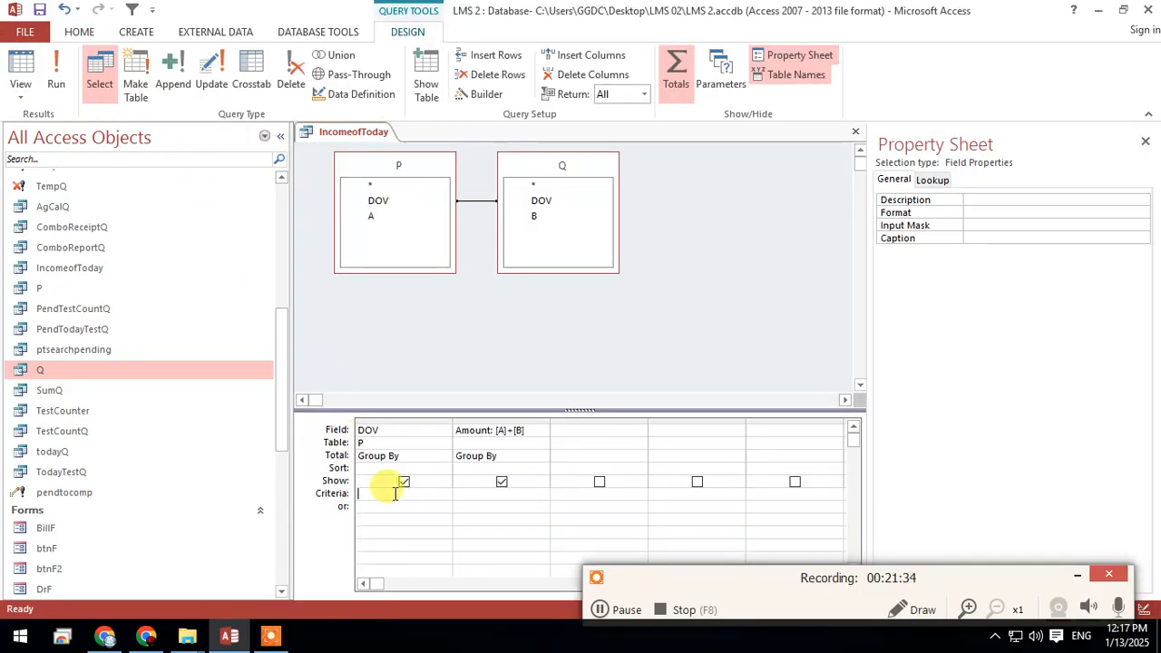
{"action": "type", "text": "date"}
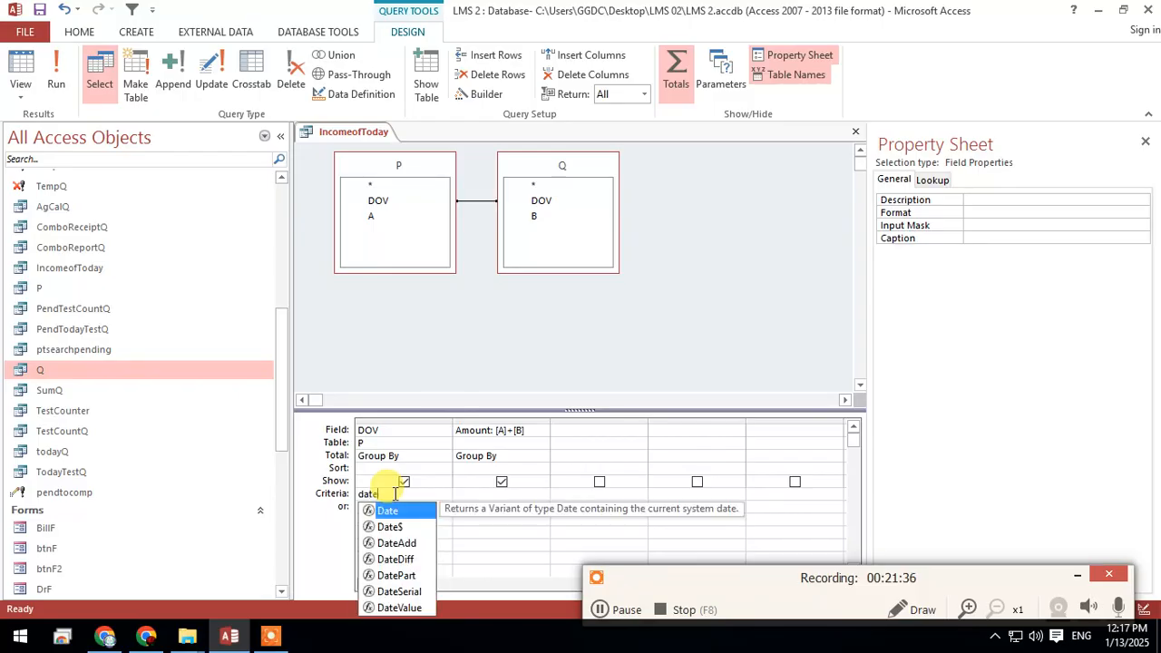
{"action": "type", "text": "()"}
{"action": "key", "text": "Return"}
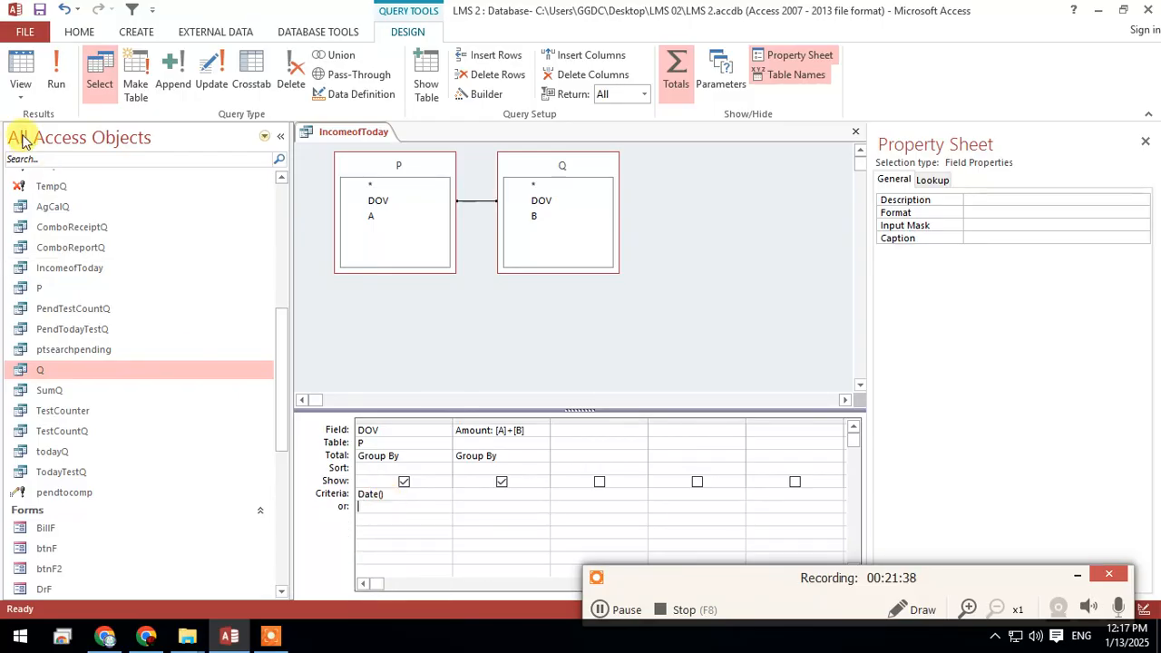
{"action": "left_click", "coordinate": [11, 38]}
{"action": "key", "text": "Escape"}
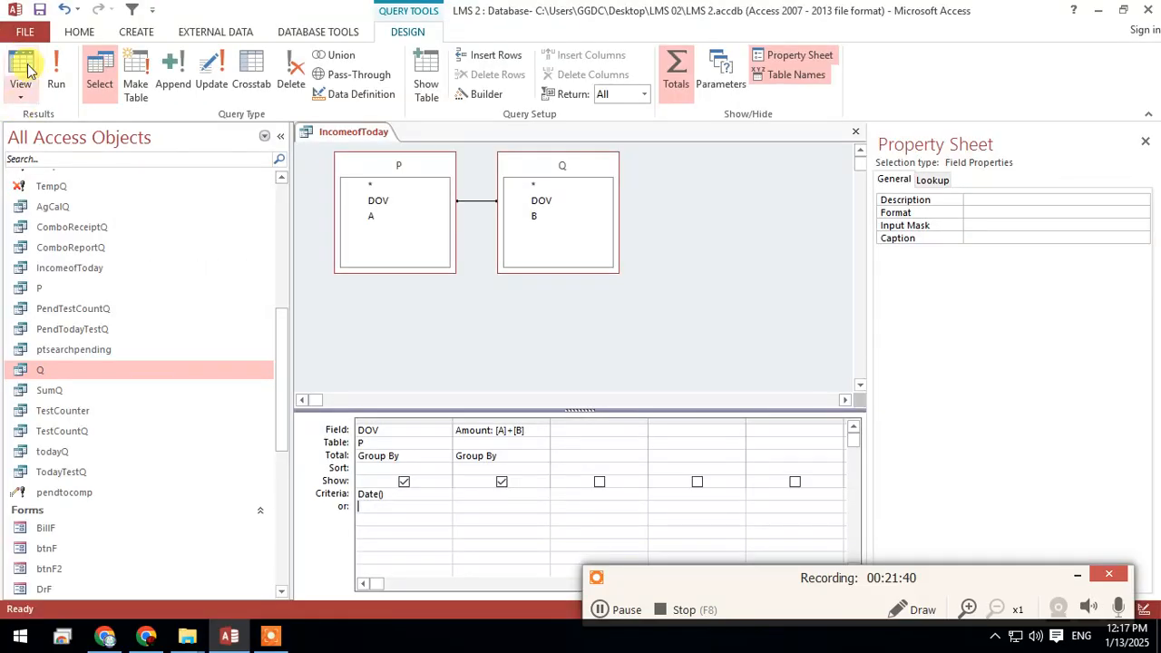
{"action": "left_click", "coordinate": [25, 68]}
{"action": "right_click", "coordinate": [367, 135]}
{"action": "right_click", "coordinate": [378, 133]}
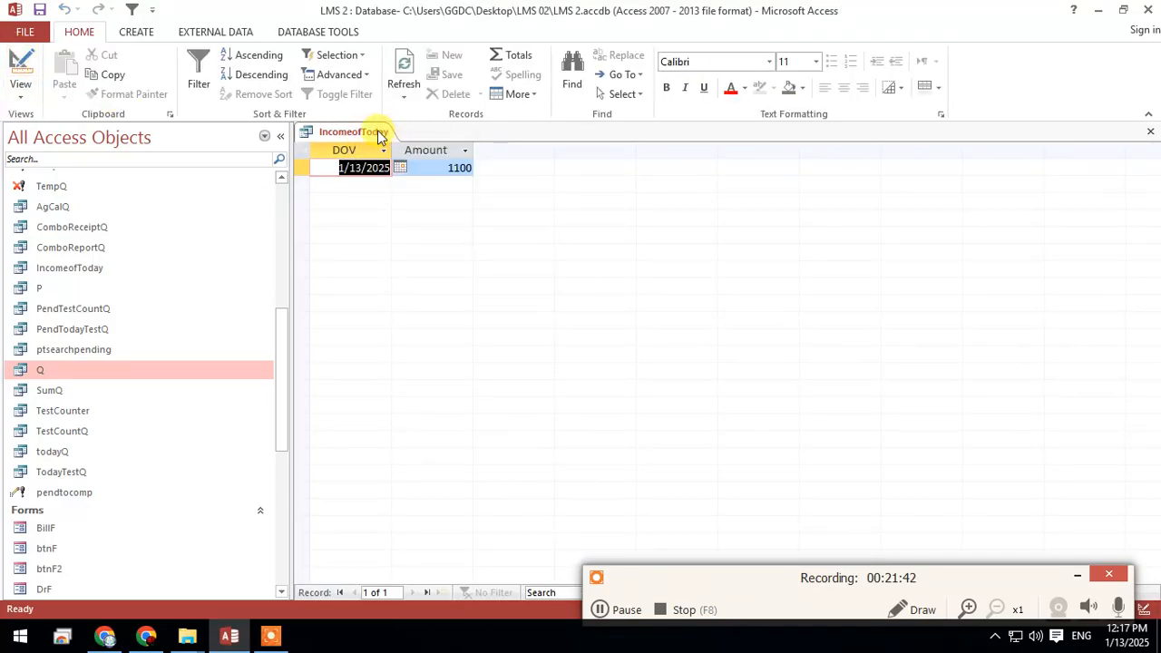
{"action": "left_click", "coordinate": [415, 142]}
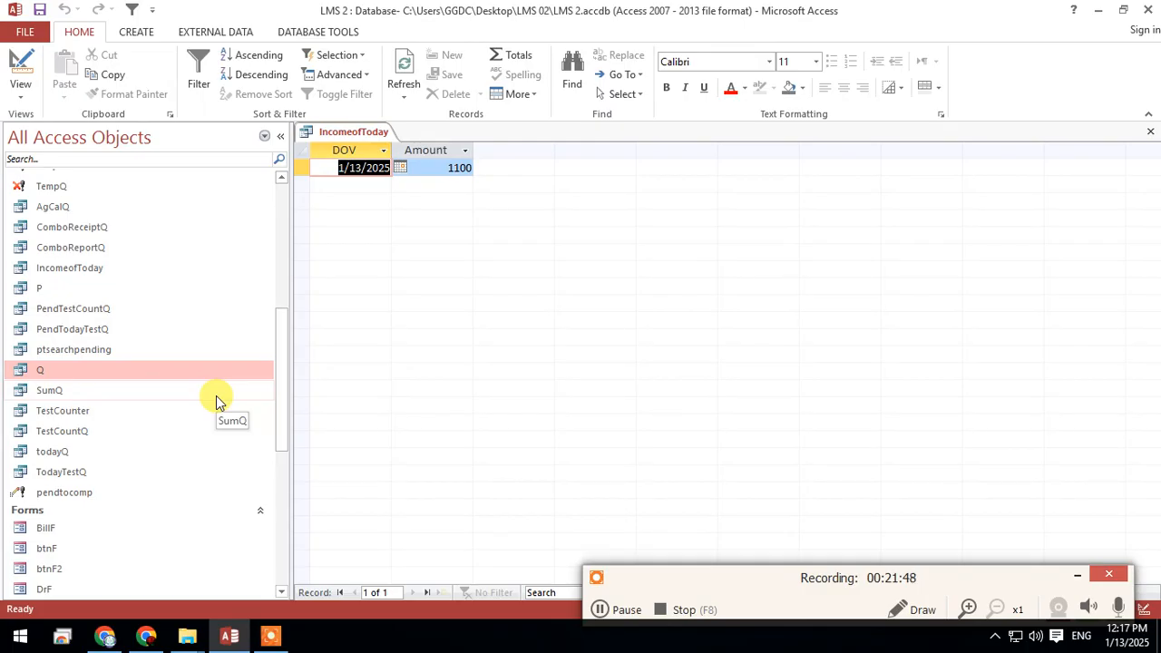
{"action": "left_click", "coordinate": [602, 610]}
{"action": "left_click", "coordinate": [602, 609]}
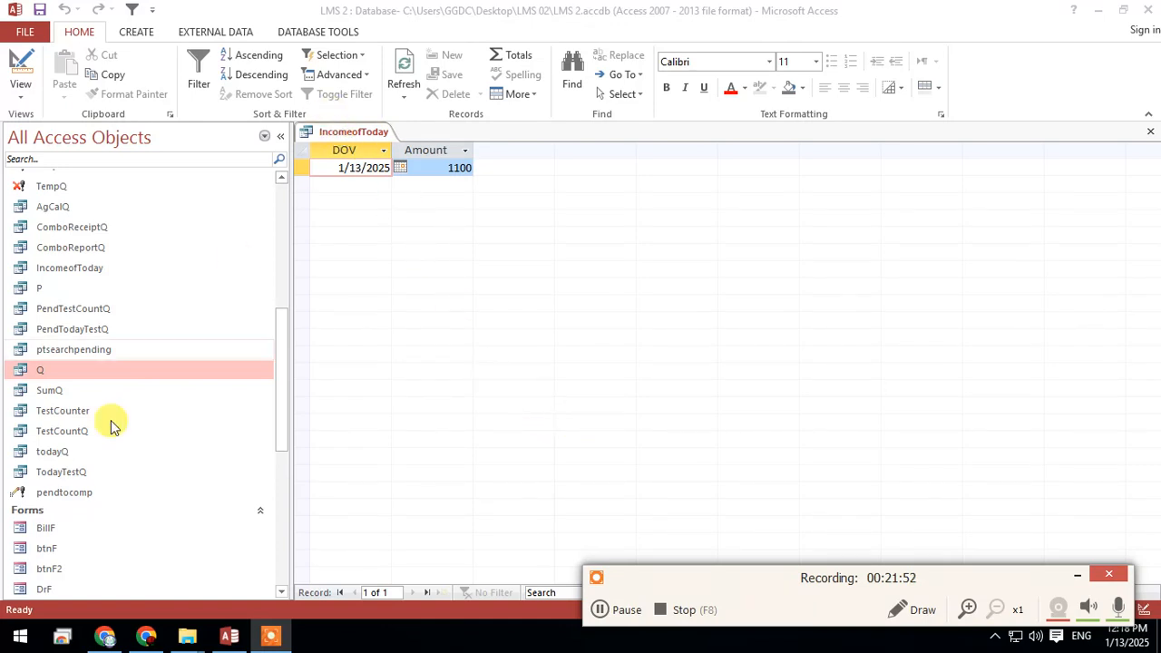
Open the MM form in Design View and draw a text box in the Detail section, beside the Entry button and above TodayDone.
{"action": "scroll", "coordinate": [113, 473], "scroll_direction": "down", "scroll_amount": 4}
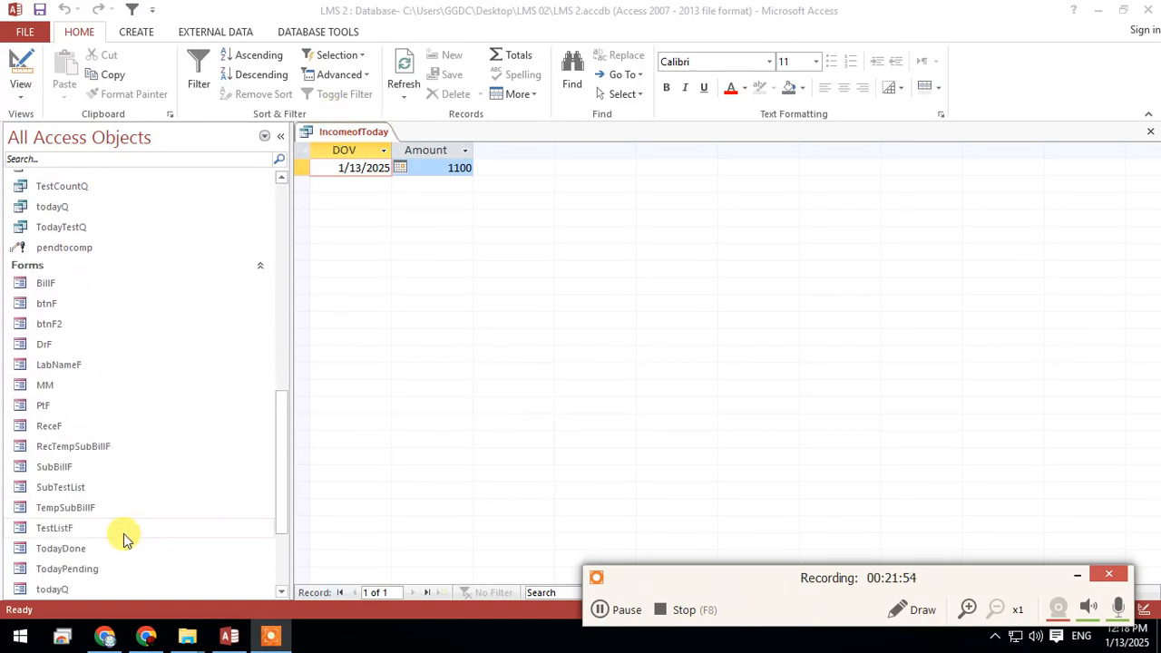
{"action": "scroll", "coordinate": [104, 540], "scroll_direction": "down", "scroll_amount": 1}
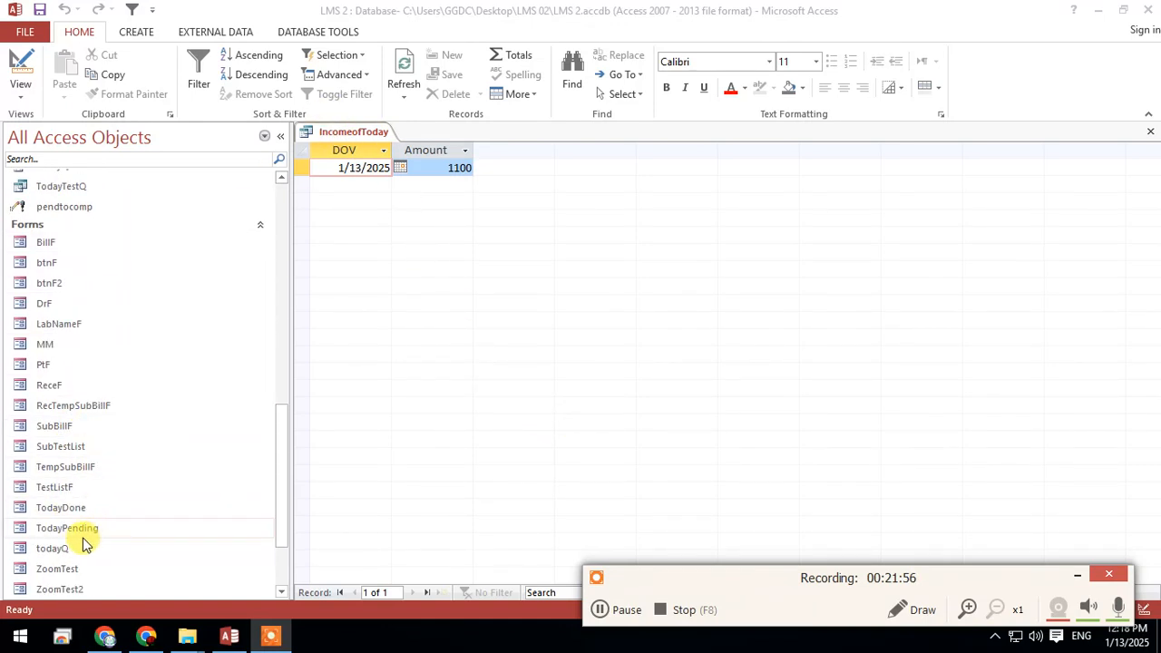
{"action": "right_click", "coordinate": [41, 344]}
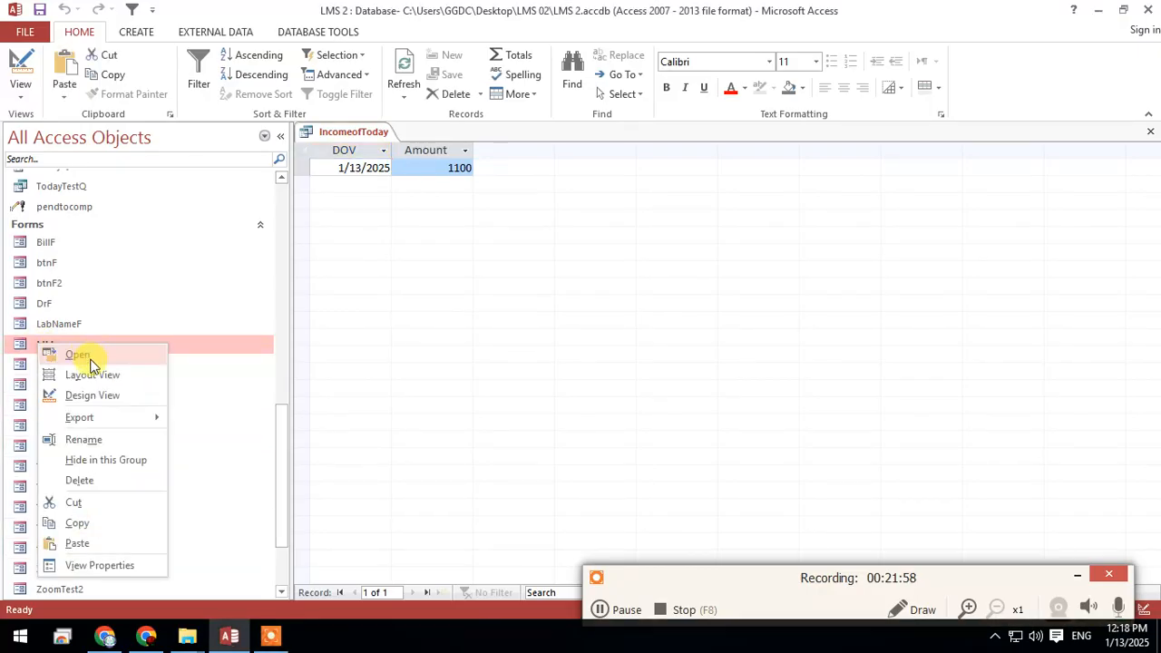
{"action": "left_click", "coordinate": [94, 397]}
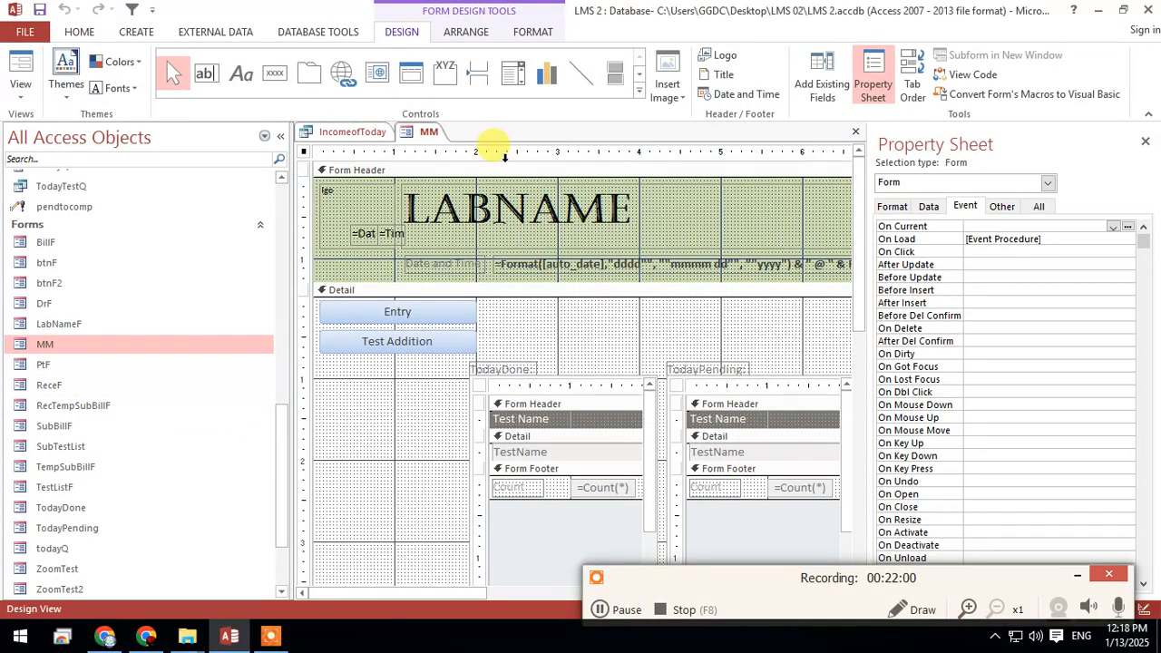
{"action": "left_click", "coordinate": [205, 74]}
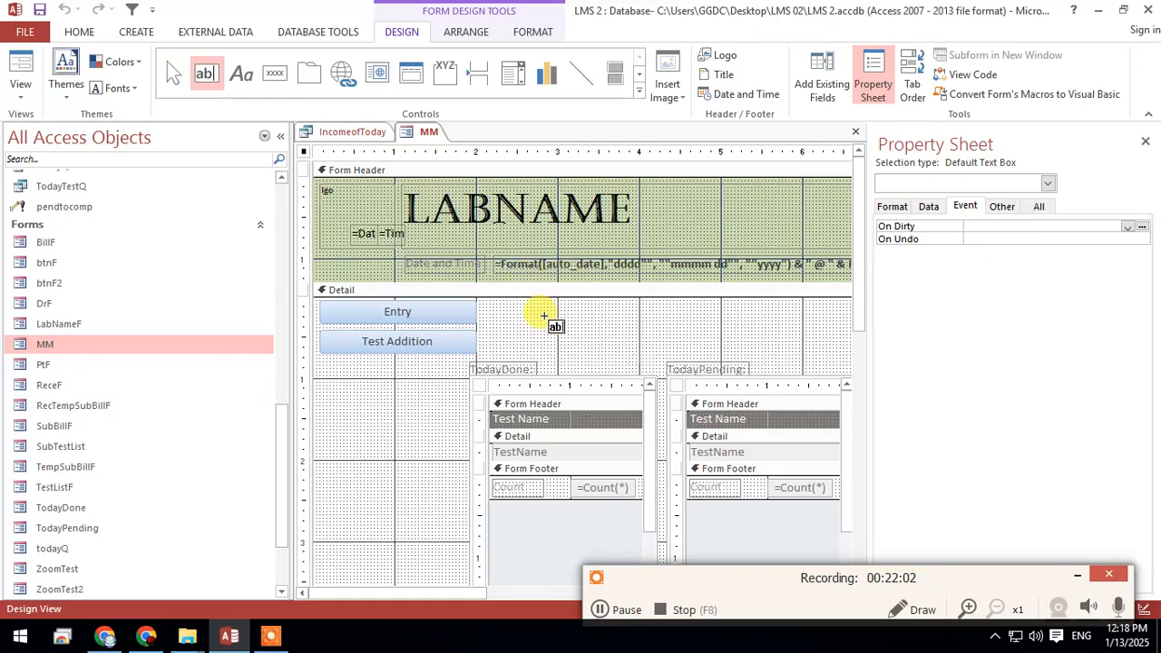
{"action": "left_click_drag", "start_coordinate": [521, 312], "coordinate": [669, 342]}
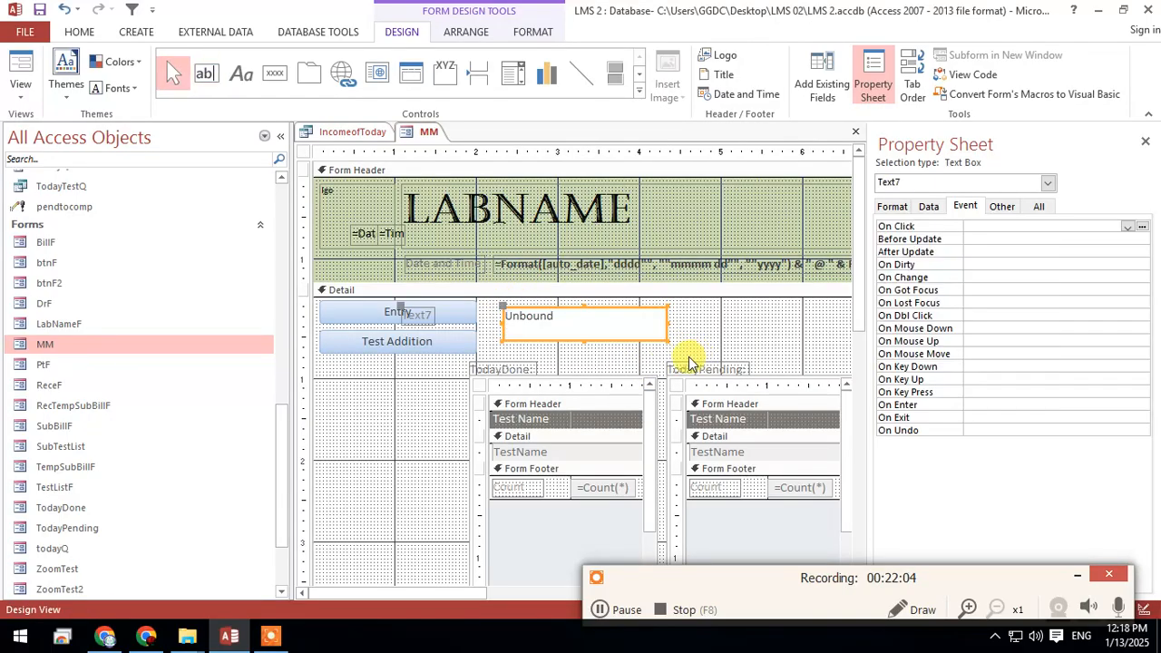
Enter =DLookUp("Amount","IncomeofToday") in the unbound text box and check its value in Form View.
{"action": "left_click", "coordinate": [542, 321]}
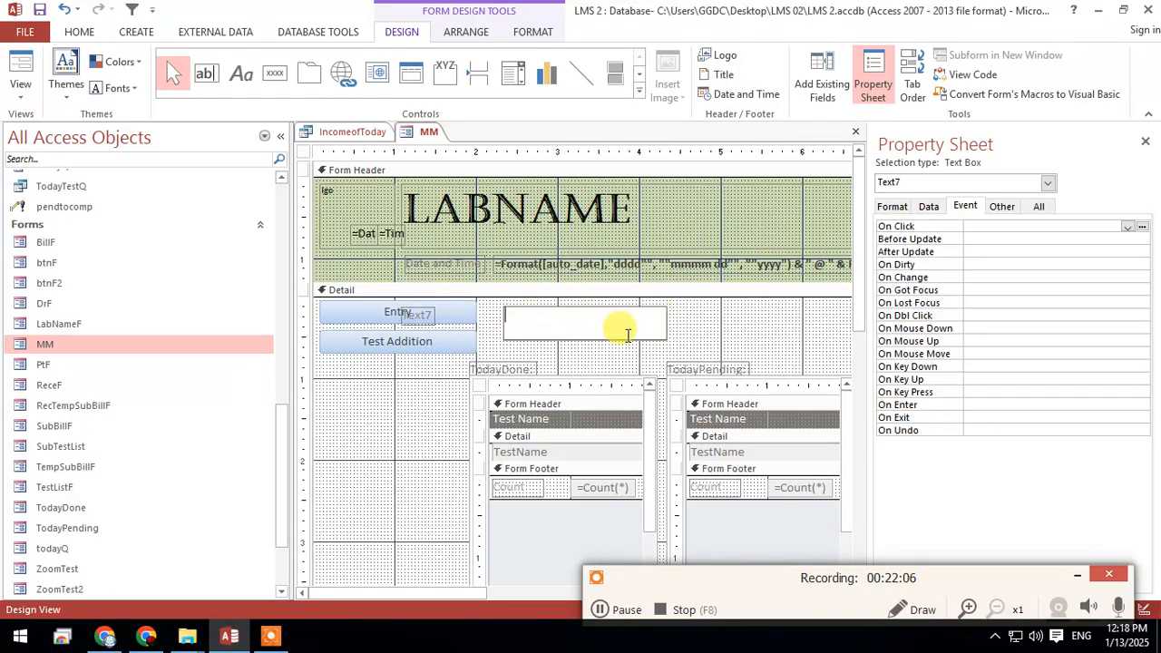
{"action": "type", "text": "=dlookup("}
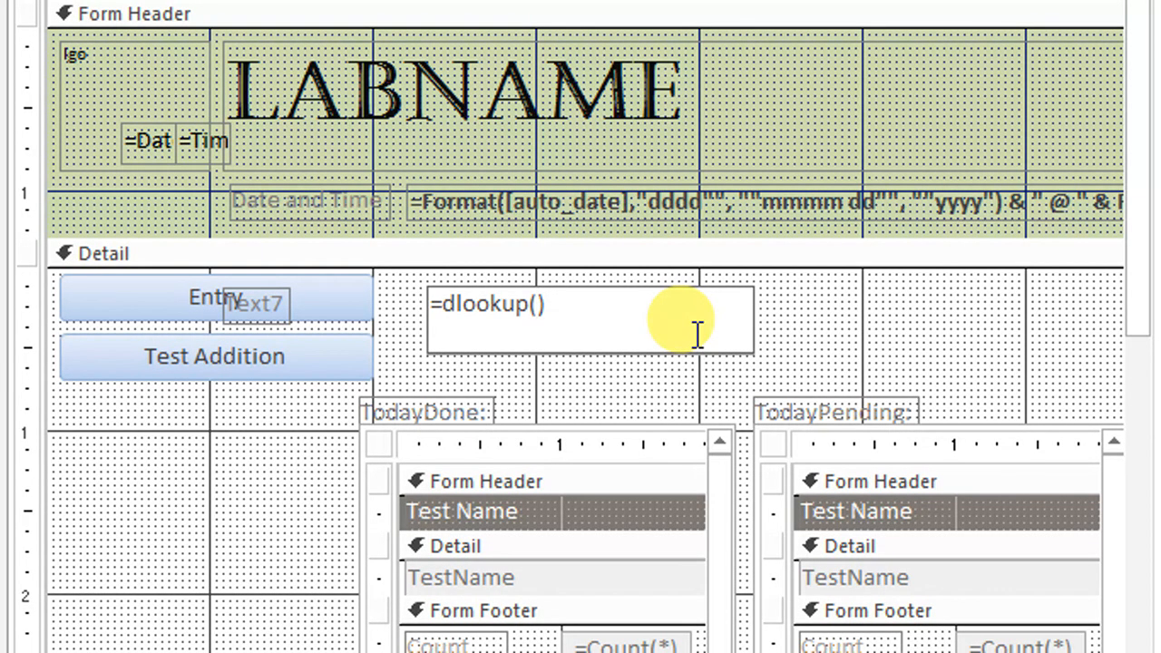
{"action": "type", "text": "Amount\","}
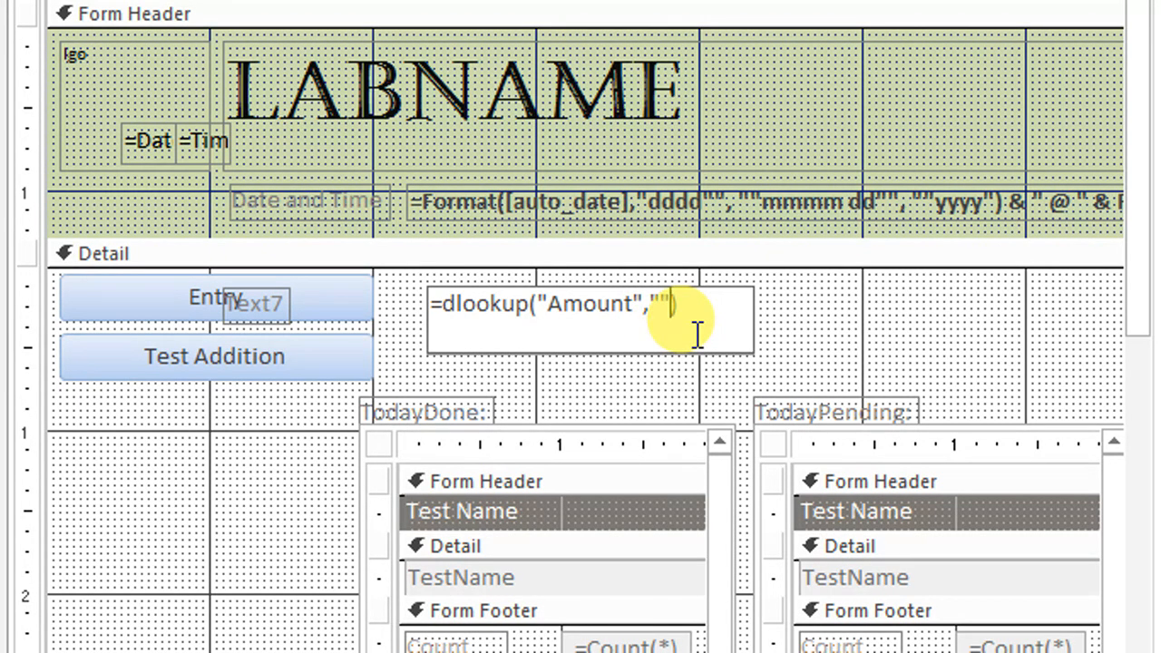
{"action": "type", "text": "IncomeofTodya"}
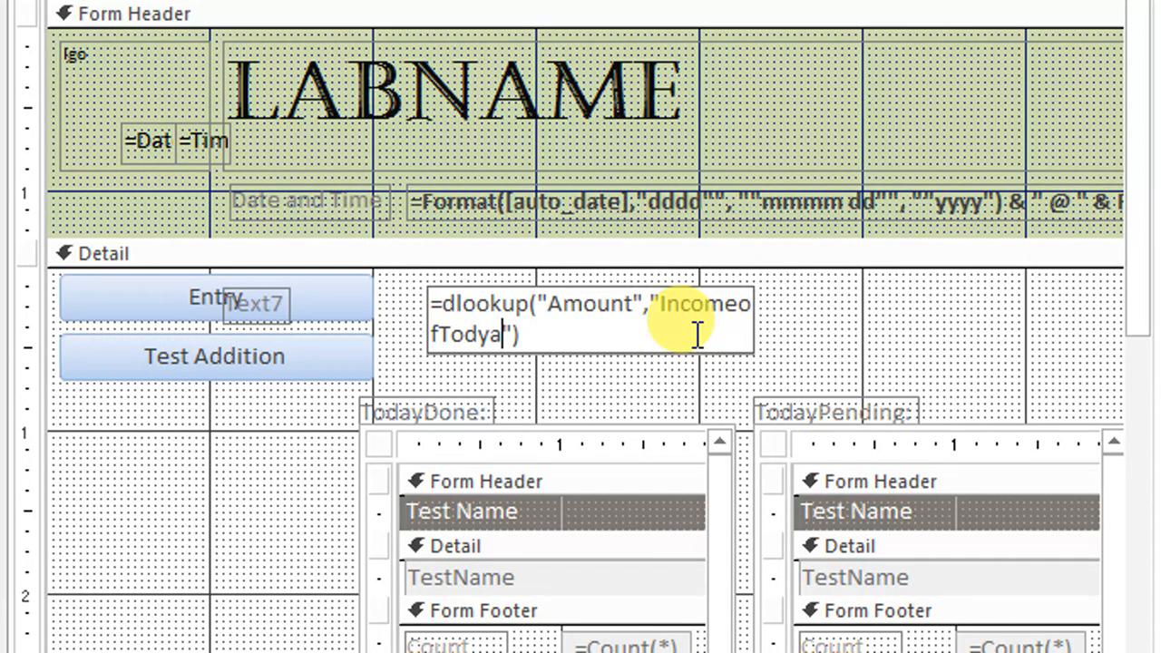
{"action": "key", "text": "BackSpace"}
{"action": "key", "text": "BackSpace"}
{"action": "type", "text": "ay"}
{"action": "left_click", "coordinate": [844, 332]}
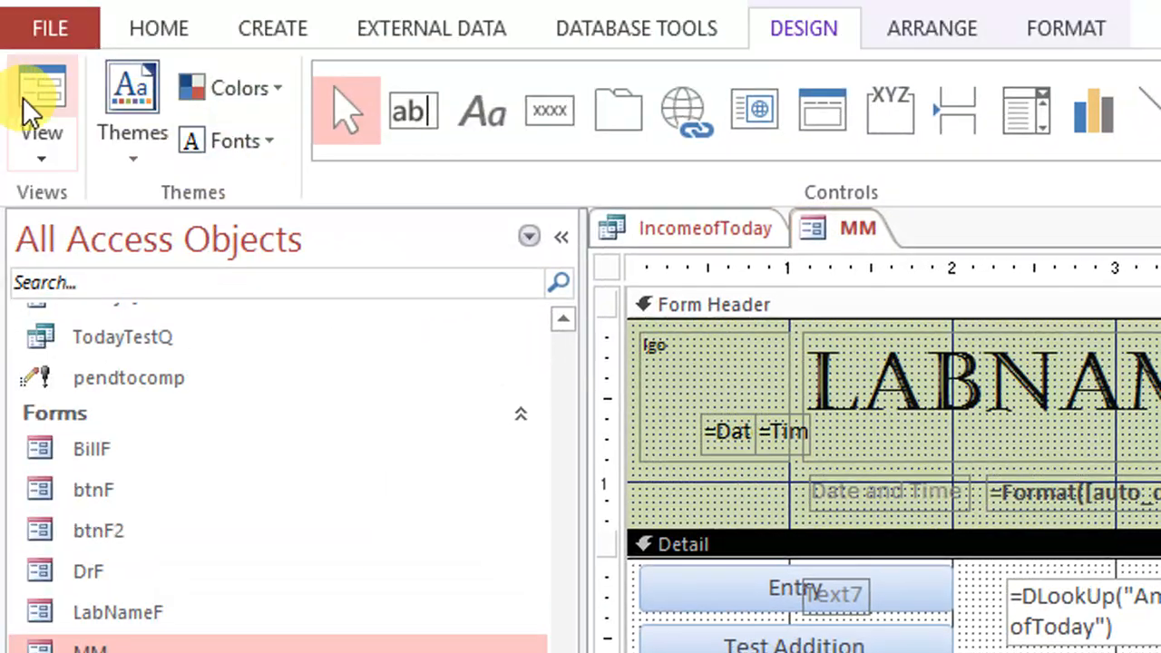
{"action": "left_click", "coordinate": [36, 109]}
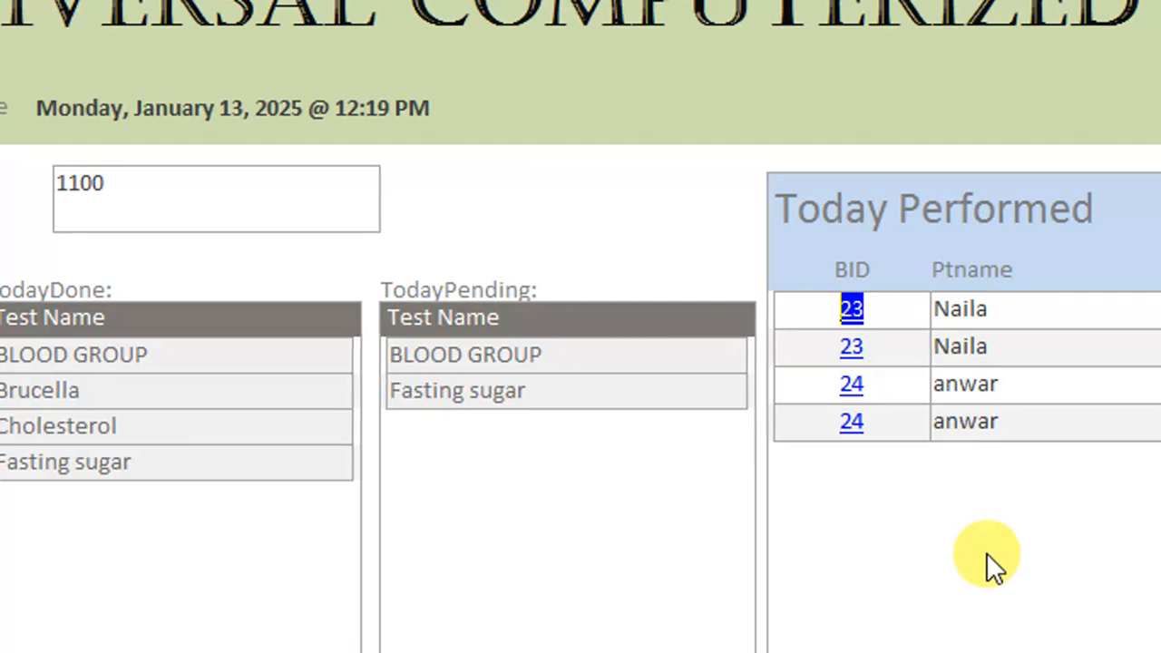
{"action": "double_click", "coordinate": [306, 189]}
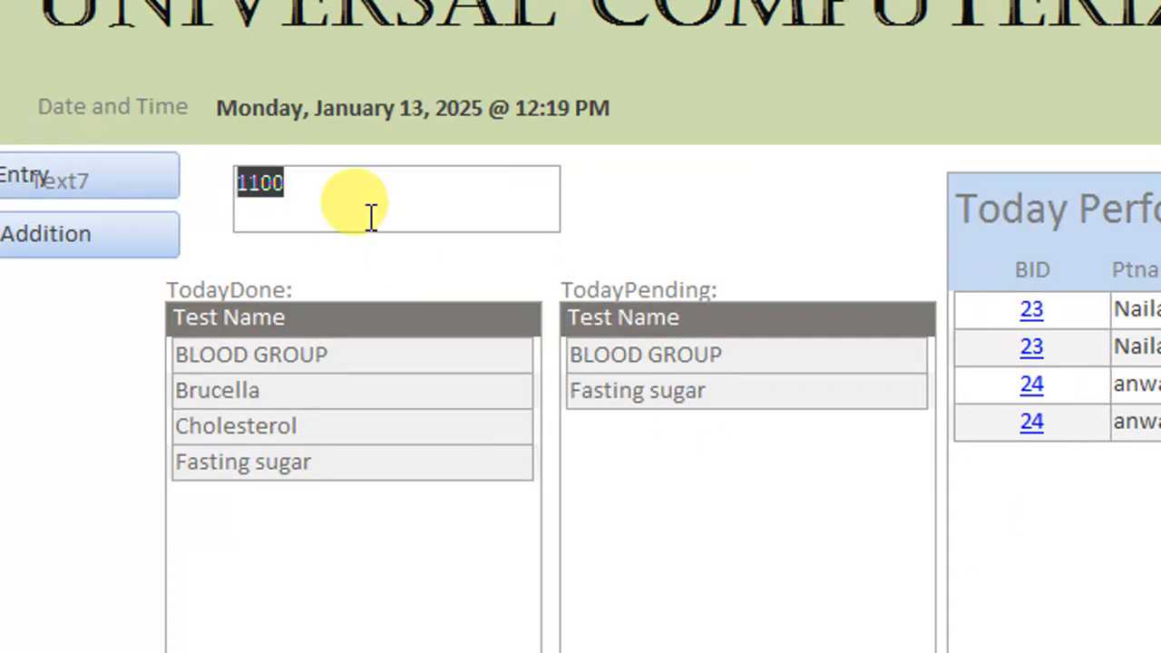
Append & "Rs" to the text box's DLookUp expression in Design View and display the form in Form View.
{"action": "right_click", "coordinate": [651, 207]}
{"action": "left_click", "coordinate": [772, 290]}
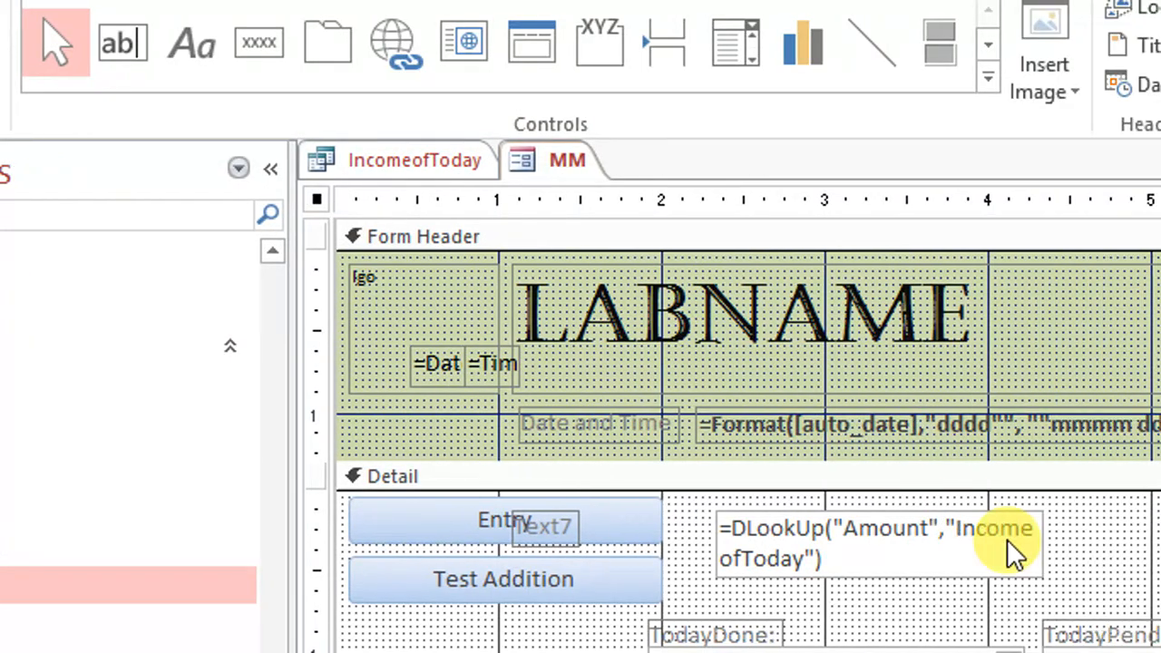
{"action": "left_click", "coordinate": [912, 554]}
{"action": "left_click", "coordinate": [865, 555]}
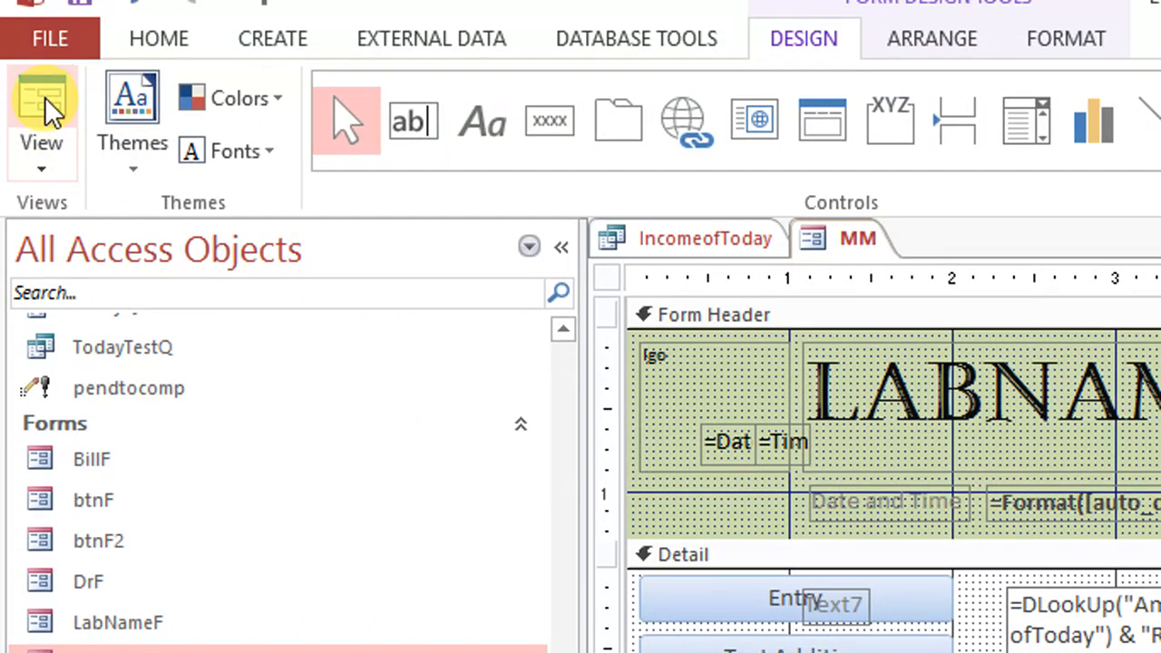
{"action": "left_click", "coordinate": [45, 97]}
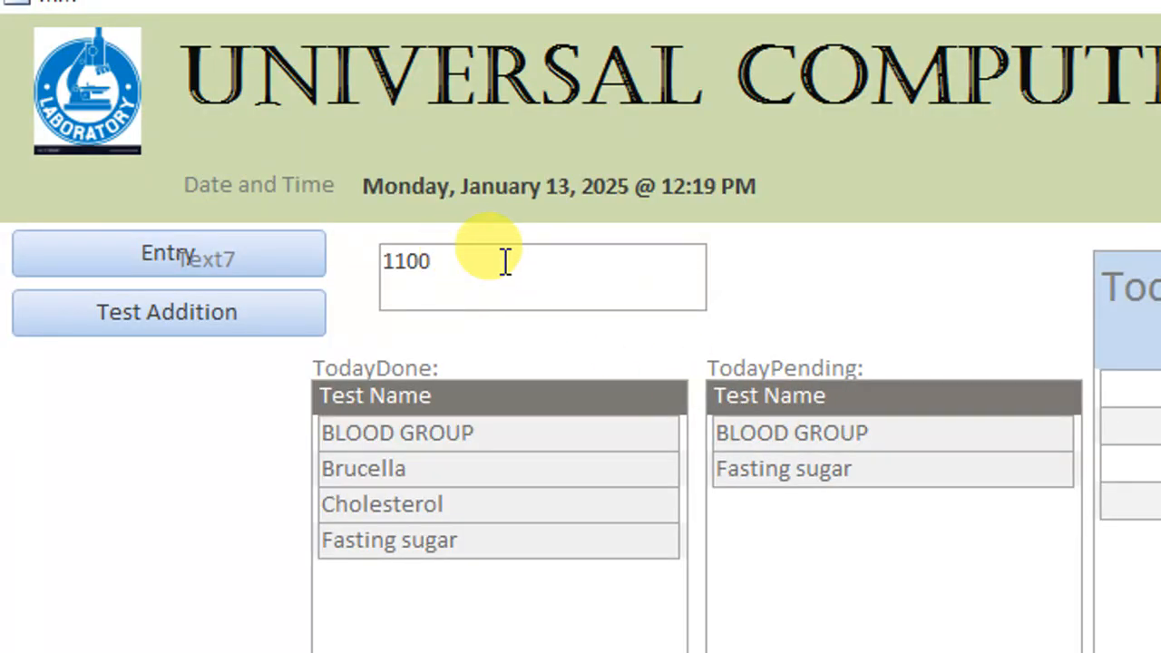
Replace Rs with .00 in the text box's DLookUp expression in Design View and check the amount in Form View.
{"action": "right_click", "coordinate": [840, 284]}
{"action": "left_click", "coordinate": [915, 383]}
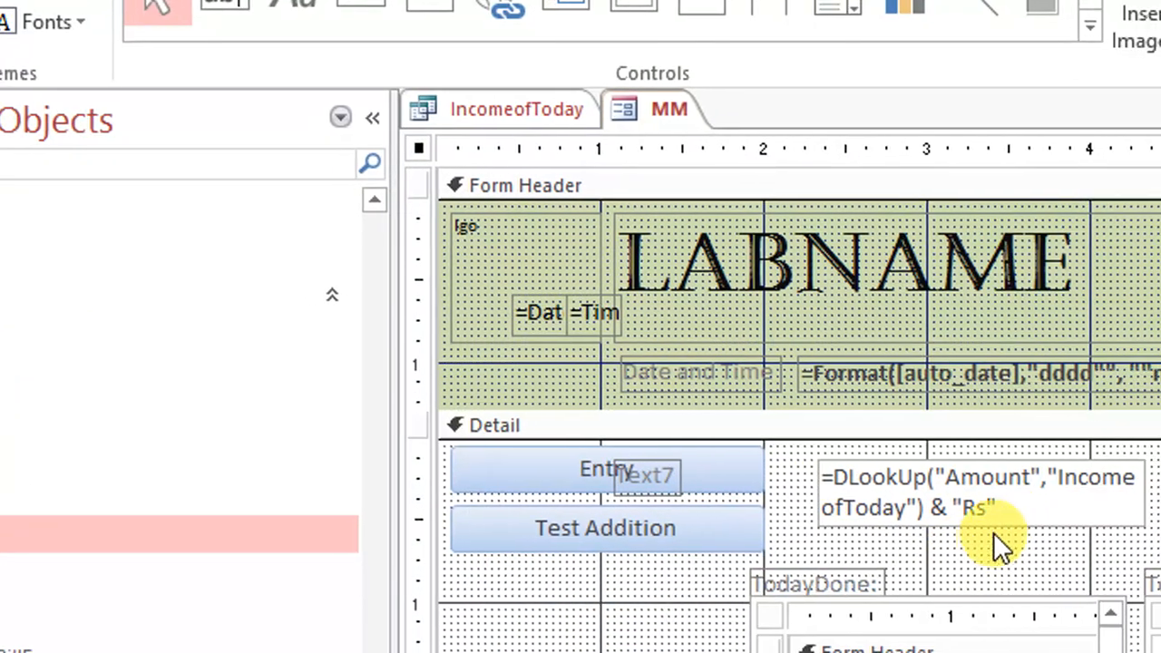
{"action": "left_click", "coordinate": [997, 514]}
{"action": "left_click", "coordinate": [943, 506]}
{"action": "double_click", "coordinate": [939, 507]}
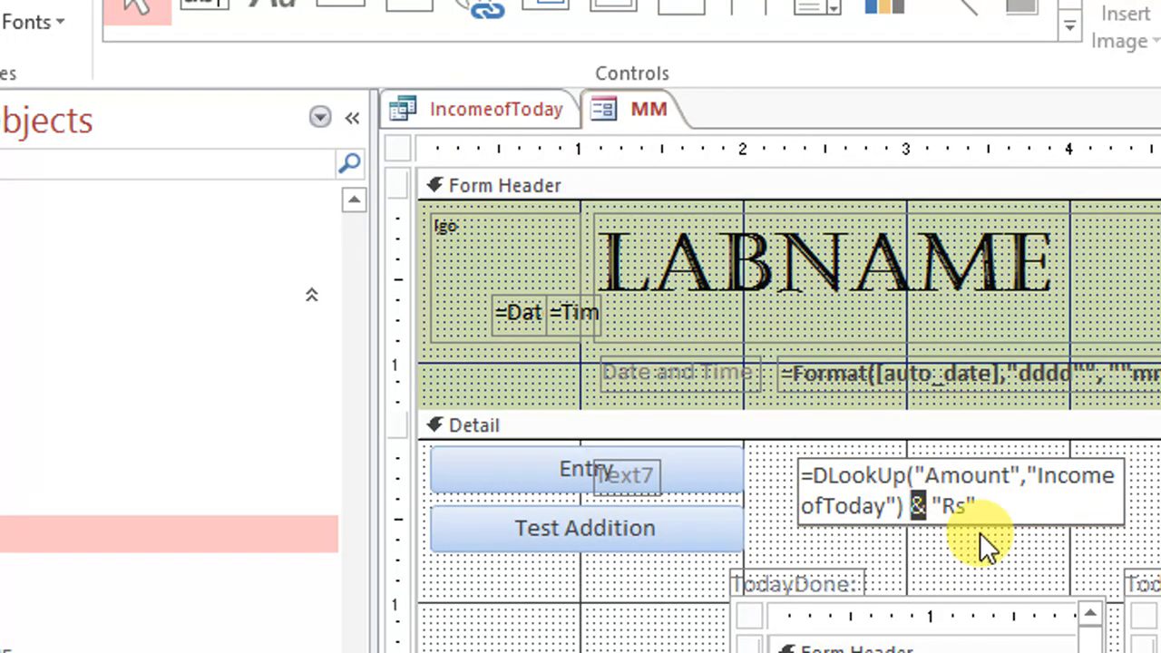
{"action": "left_click", "coordinate": [911, 506]}
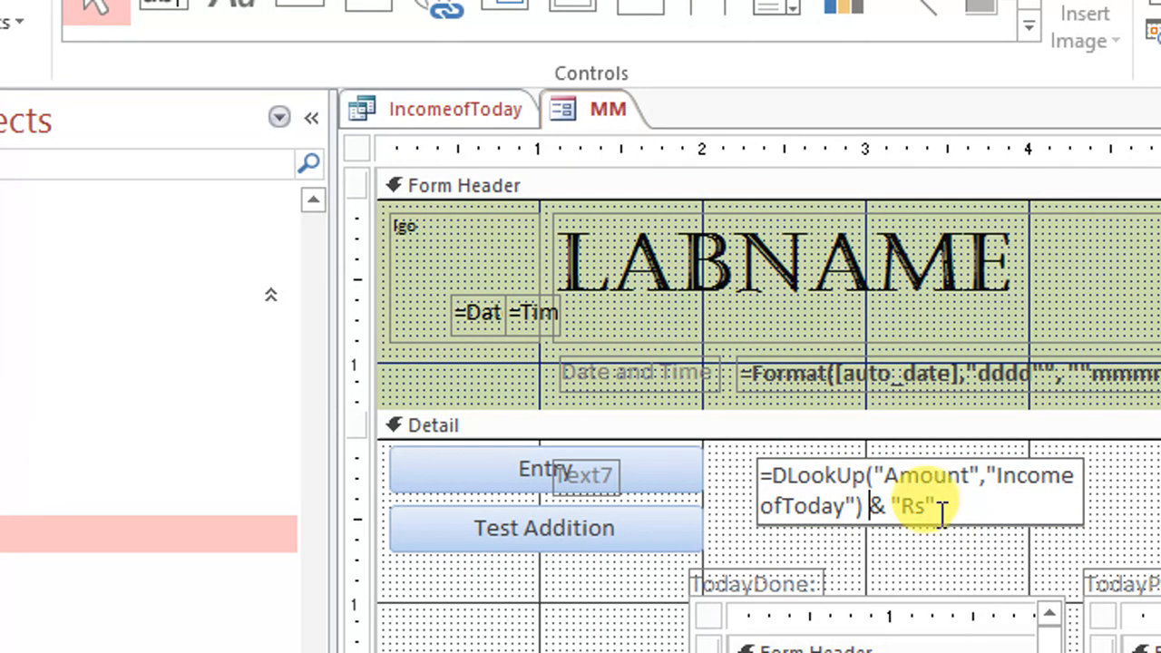
{"action": "left_click_drag", "start_coordinate": [946, 506], "coordinate": [875, 506]}
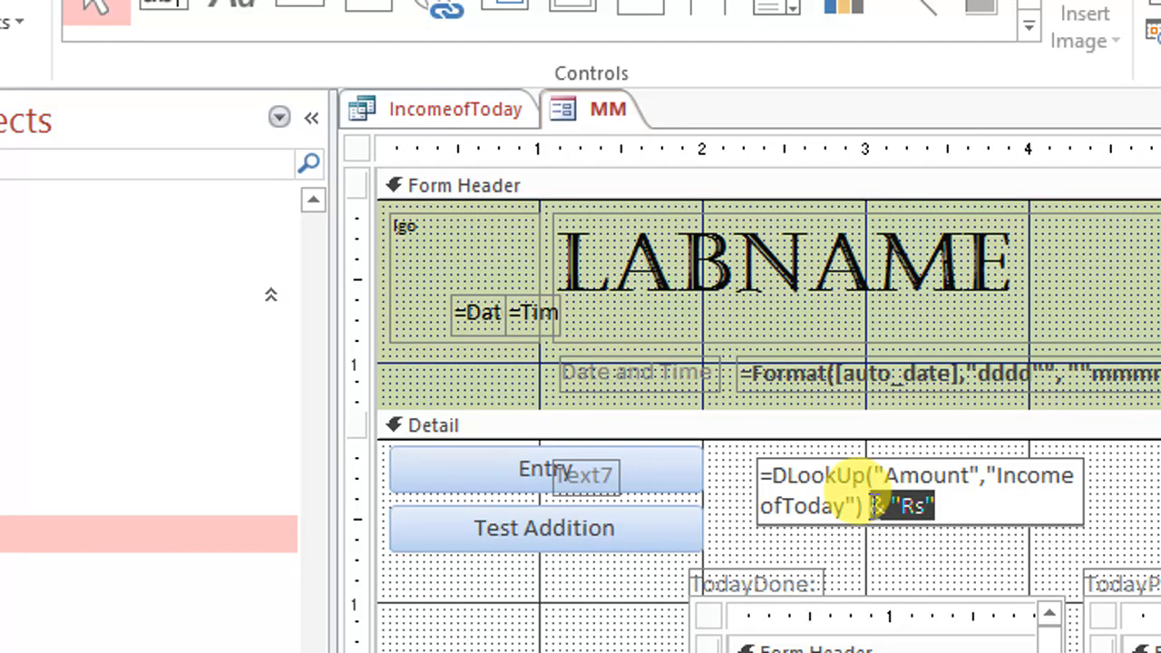
{"action": "left_click", "coordinate": [946, 505]}
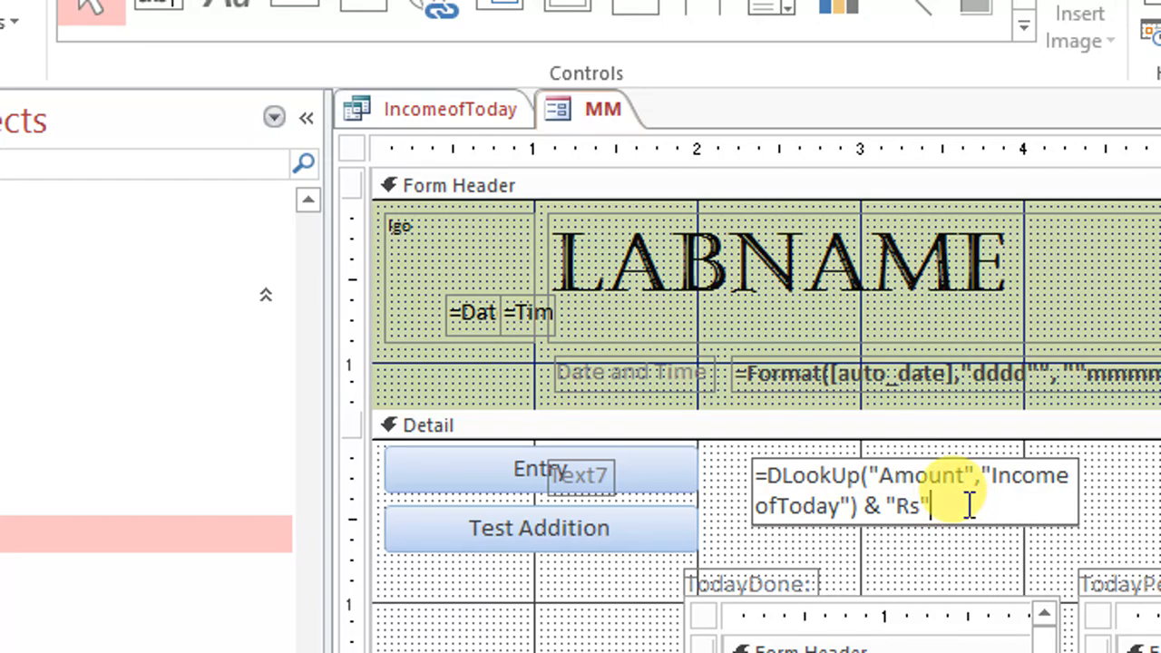
{"action": "left_click_drag", "start_coordinate": [924, 506], "coordinate": [902, 506]}
{"action": "type", "text": "00"}
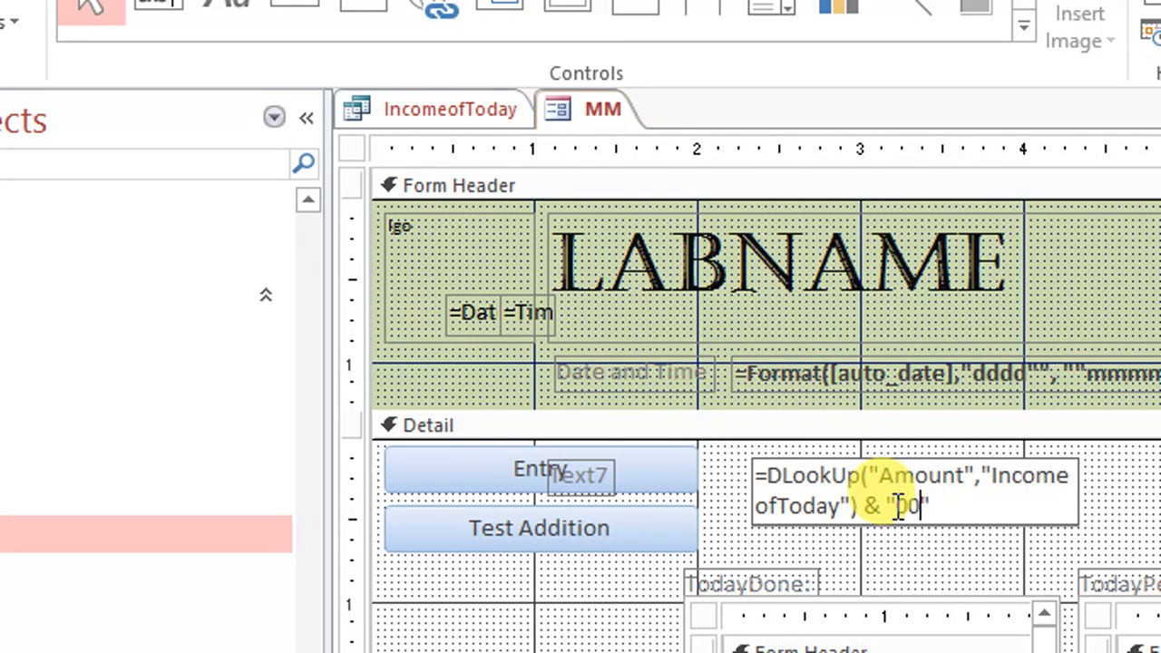
{"action": "left_click", "coordinate": [898, 505]}
{"action": "type", "text": "."}
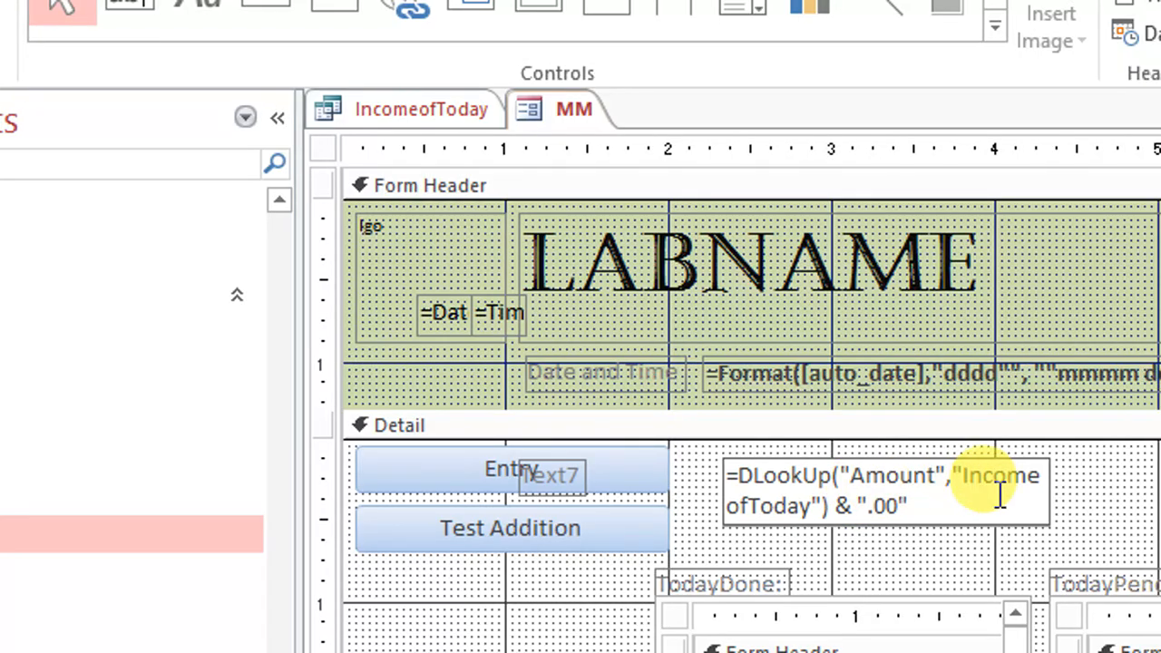
{"action": "left_click", "coordinate": [1147, 489]}
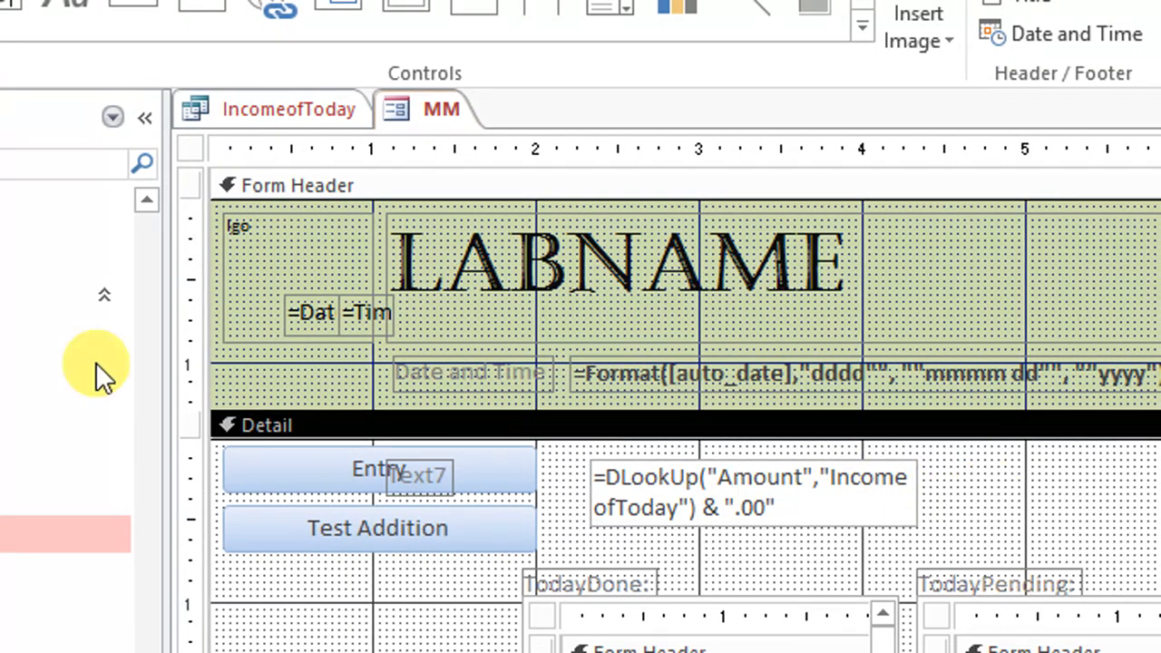
{"action": "left_click", "coordinate": [41, 127]}
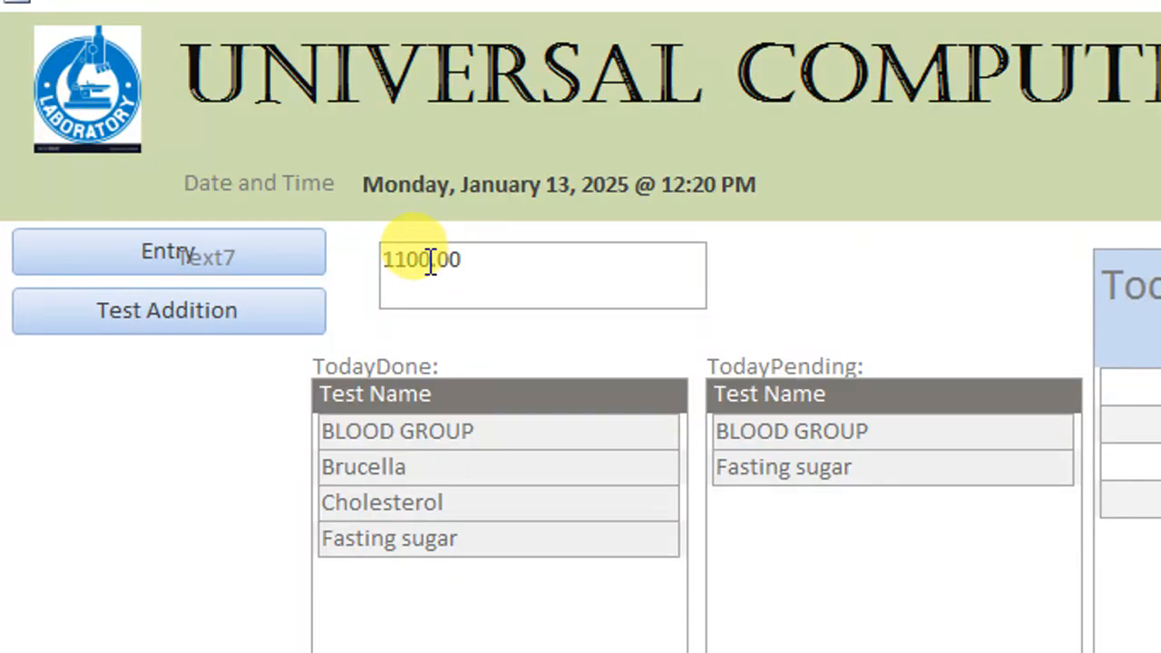
{"action": "left_click_drag", "start_coordinate": [469, 260], "coordinate": [384, 243]}
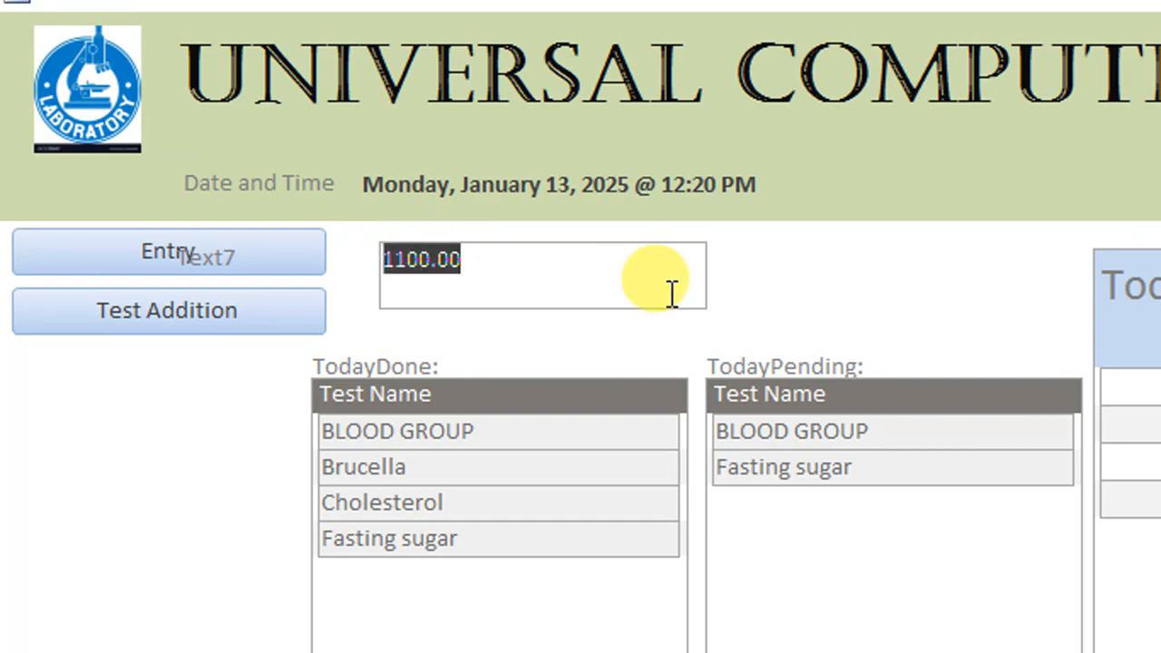
Review the text box's DLookUp expression in Design View and display the form in Form View again.
{"action": "right_click", "coordinate": [706, 285]}
{"action": "right_click", "coordinate": [780, 186]}
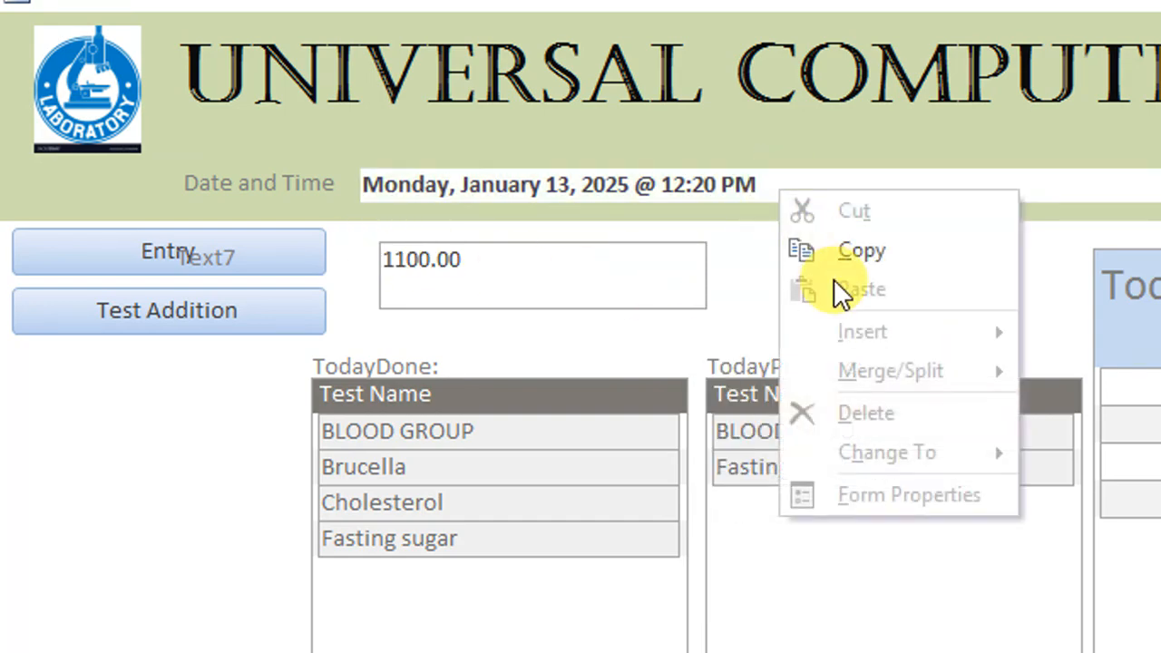
{"action": "right_click", "coordinate": [750, 315]}
{"action": "left_click", "coordinate": [849, 416]}
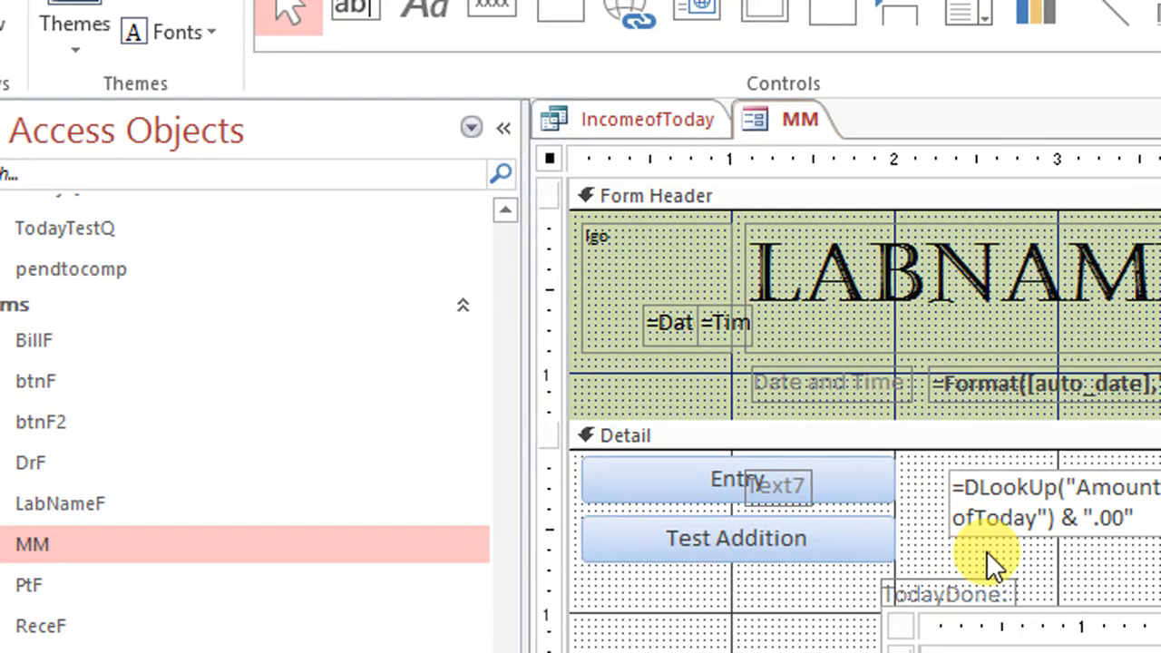
{"action": "left_click", "coordinate": [981, 487]}
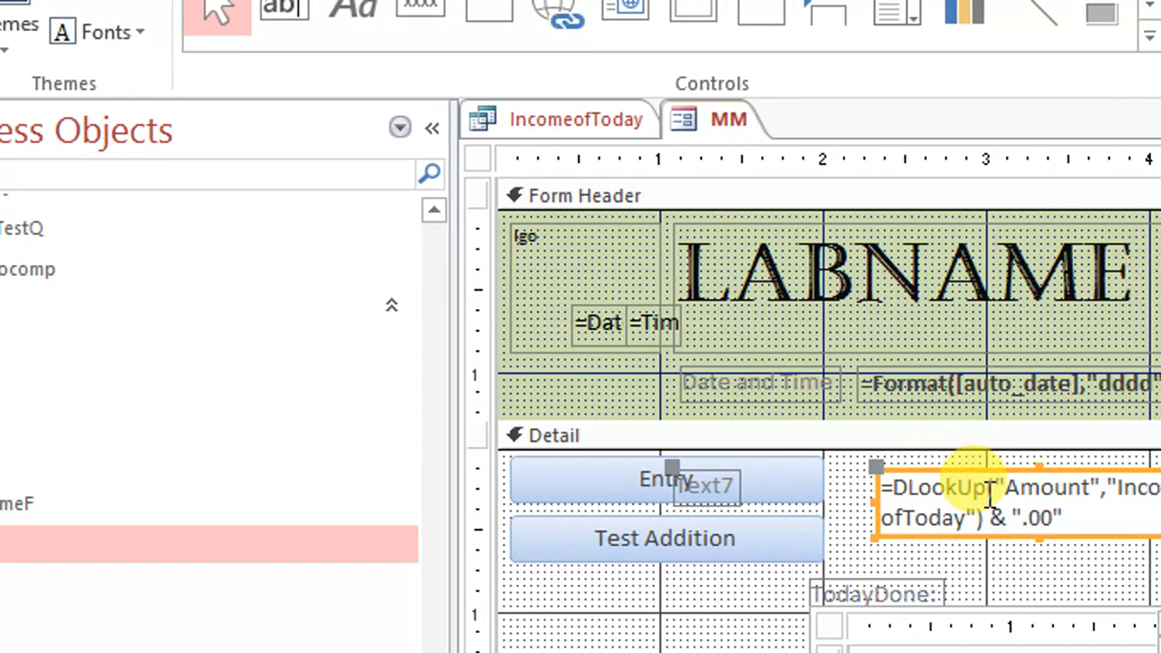
{"action": "left_click", "coordinate": [1041, 487]}
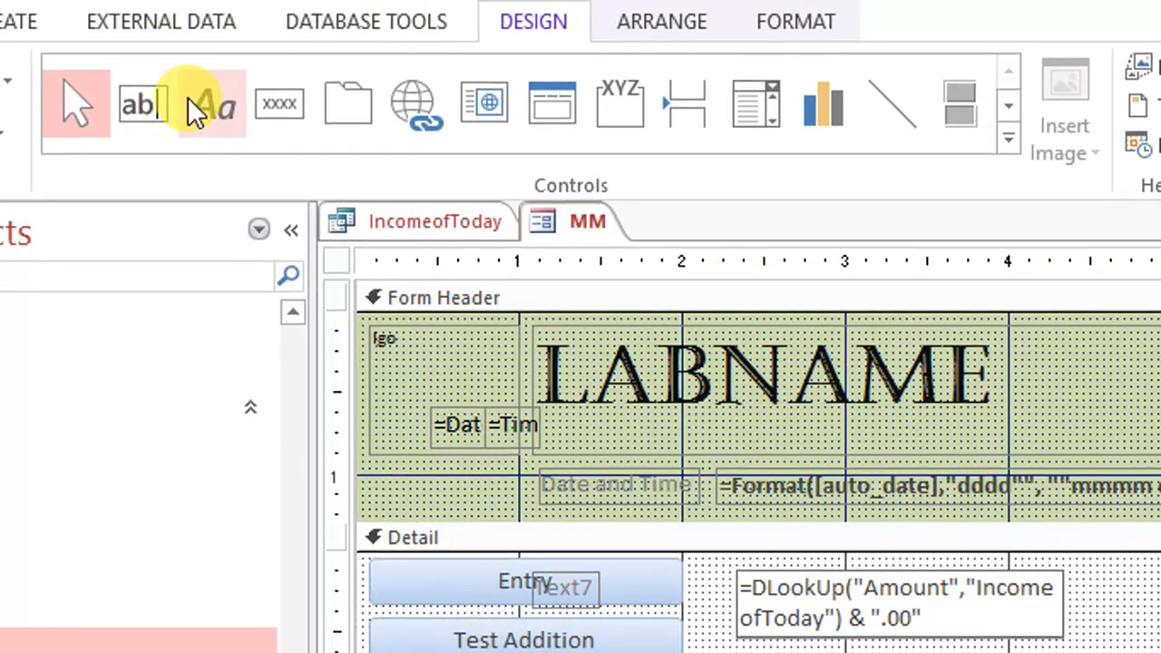
{"action": "left_click", "coordinate": [39, 142]}
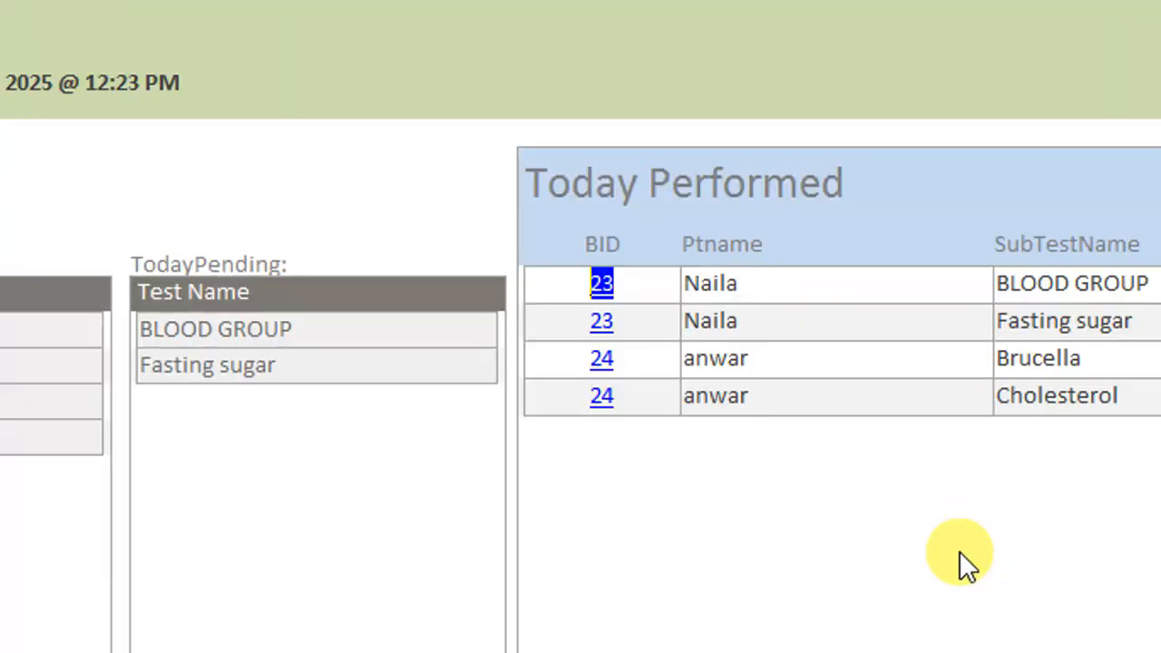
Remove & ".00" from the text box's DLookUp expression in Design View and check the amount in Form View.
{"action": "right_click", "coordinate": [401, 177]}
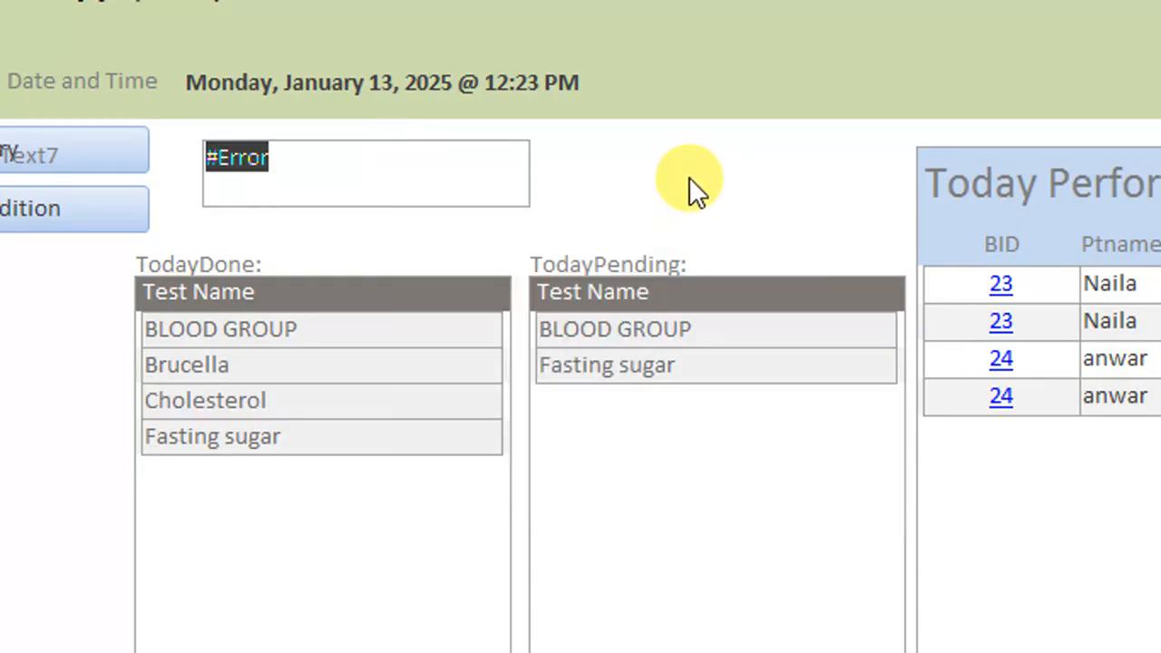
{"action": "right_click", "coordinate": [688, 177]}
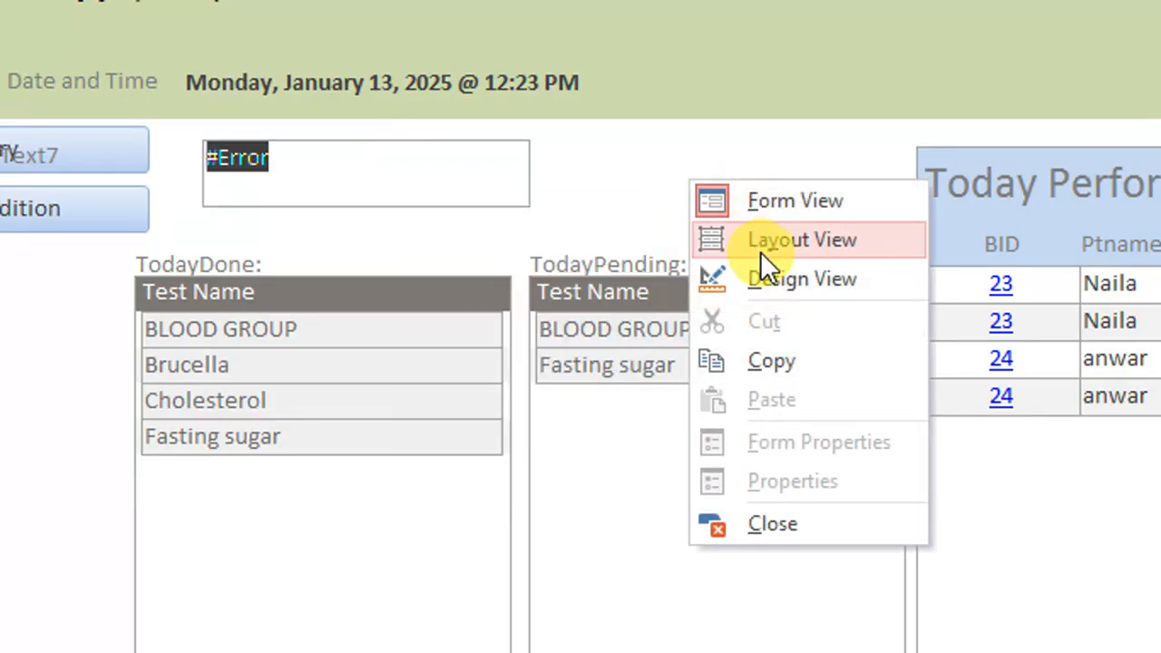
{"action": "left_click", "coordinate": [766, 279]}
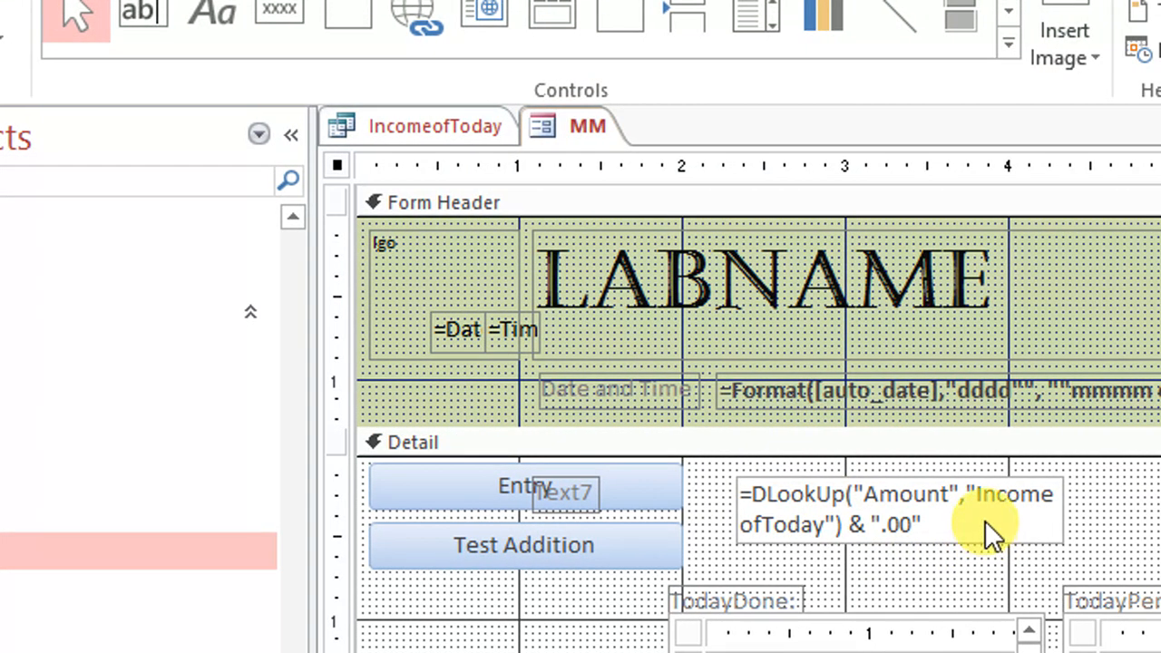
{"action": "left_click", "coordinate": [985, 521]}
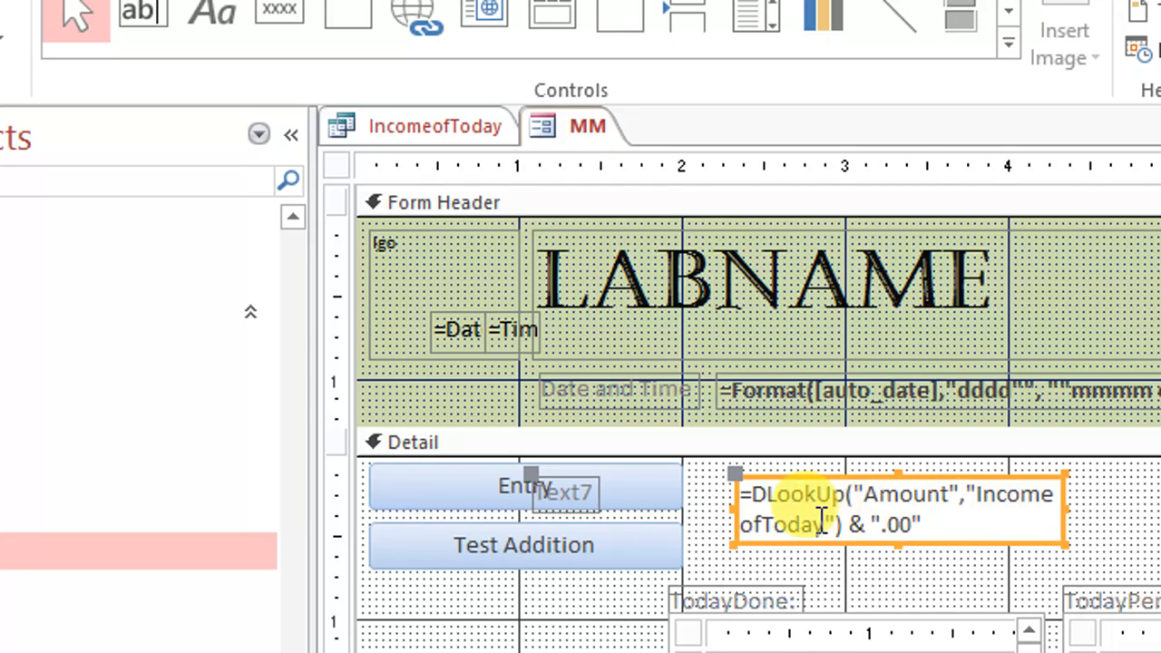
{"action": "left_click", "coordinate": [992, 523]}
{"action": "left_click_drag", "start_coordinate": [992, 523], "coordinate": [865, 526]}
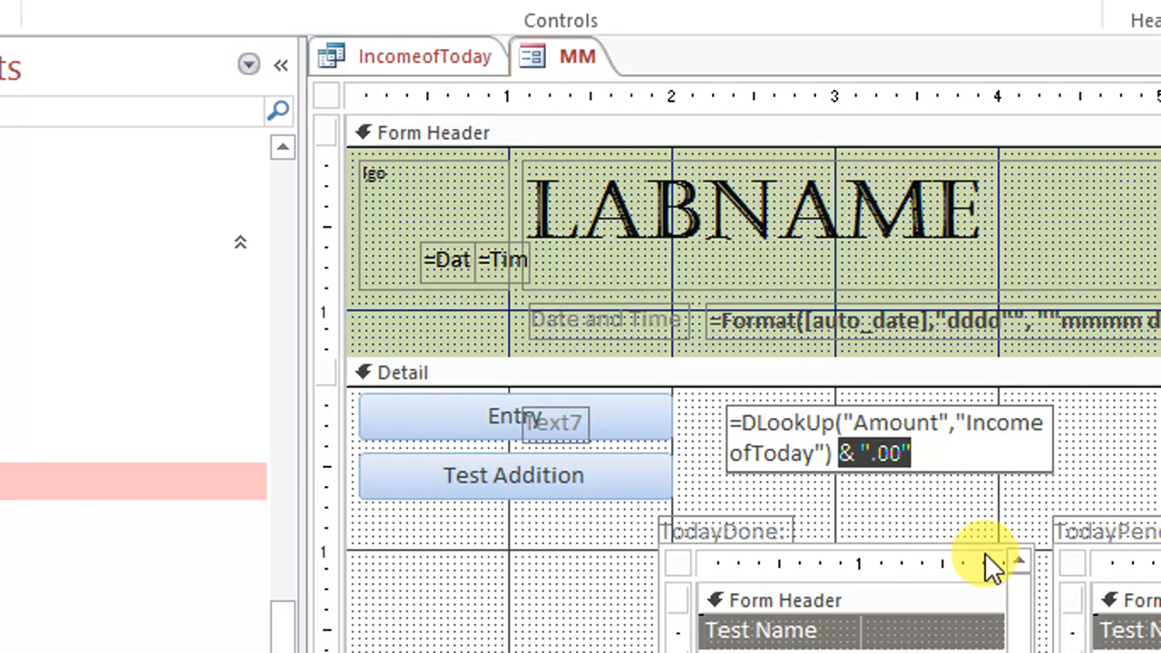
{"action": "key", "text": "BackSpace"}
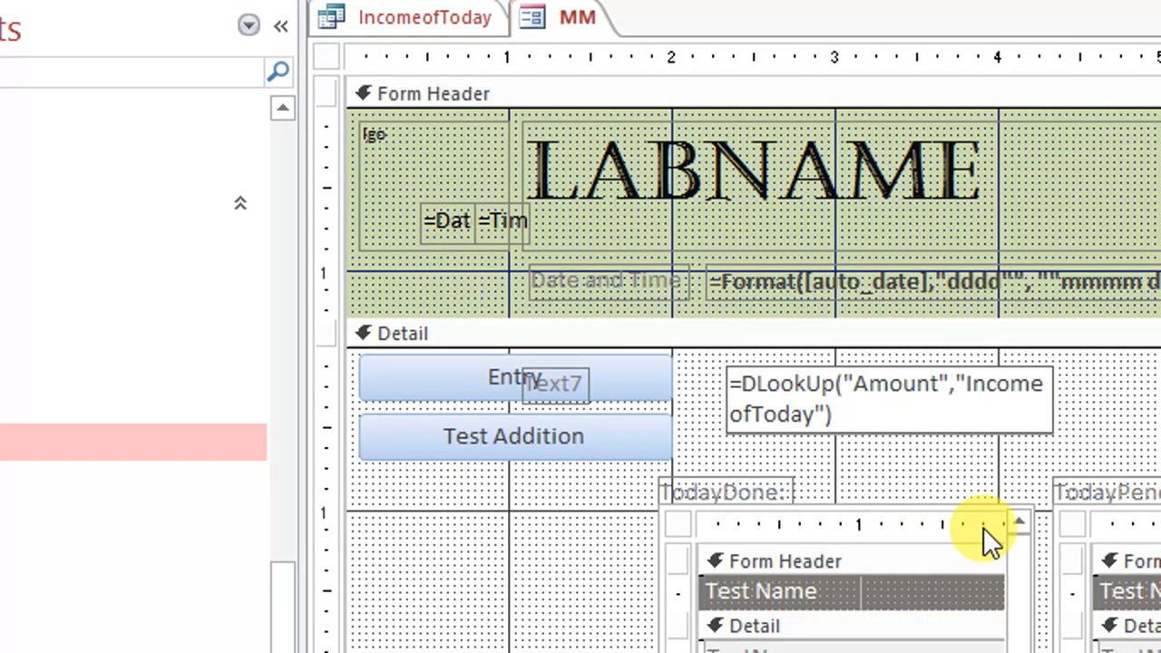
{"action": "left_click", "coordinate": [894, 498]}
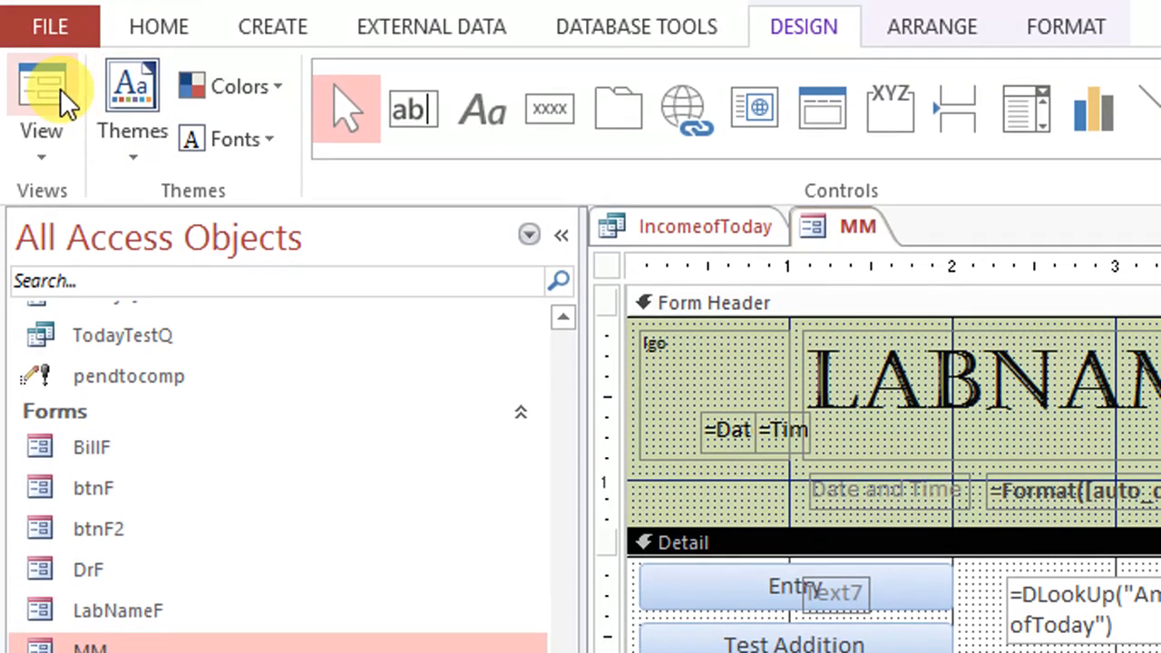
{"action": "left_click", "coordinate": [58, 90]}
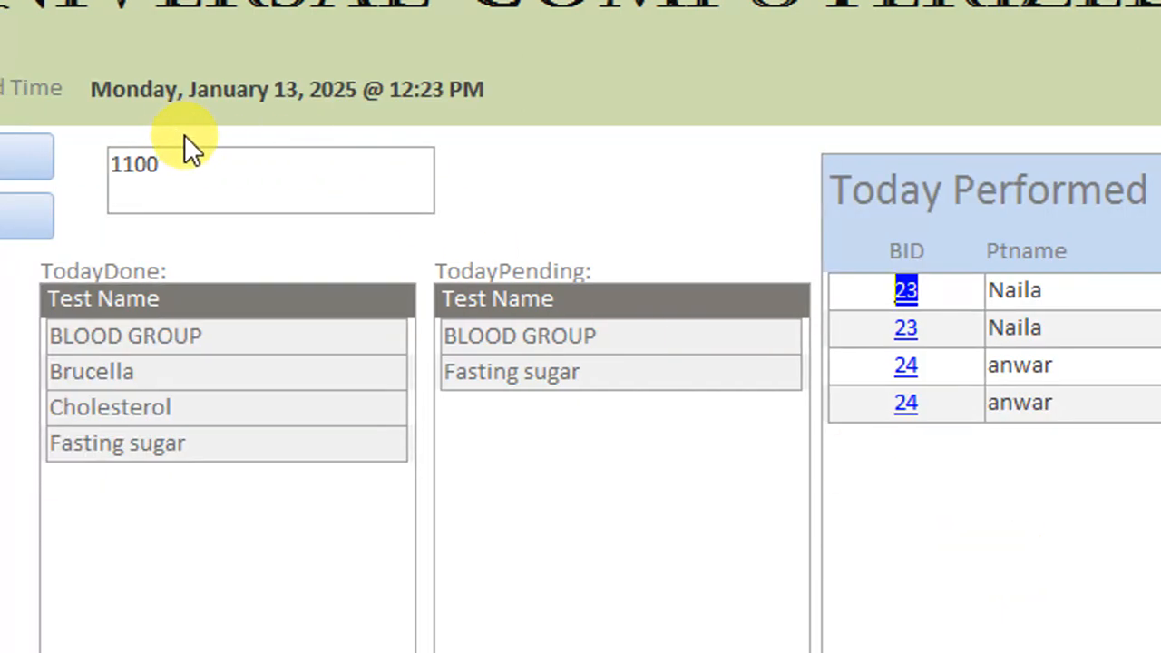
Move the DLookUp text box and its Text7 label clear of the Entry and Test Addition buttons in Design View.
{"action": "right_click", "coordinate": [558, 162]}
{"action": "left_click", "coordinate": [665, 259]}
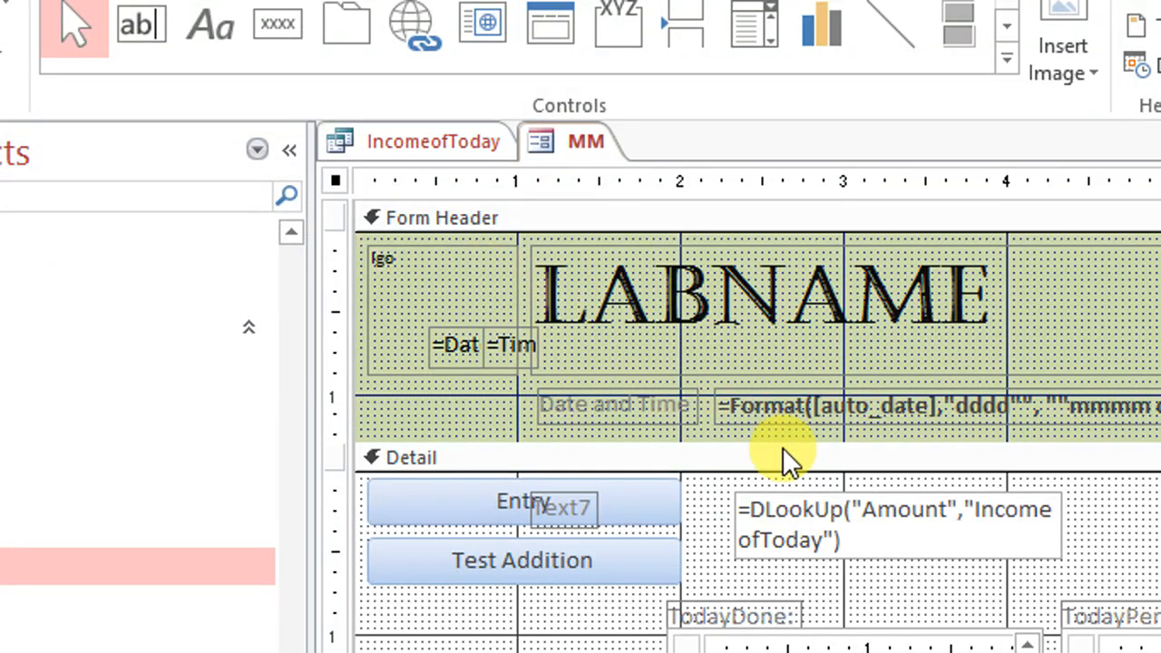
{"action": "left_click", "coordinate": [975, 540]}
{"action": "left_click_drag", "start_coordinate": [975, 539], "coordinate": [966, 517]}
Change the caption of the DLookUp text box's label to Today Income.
{"action": "left_click", "coordinate": [686, 507]}
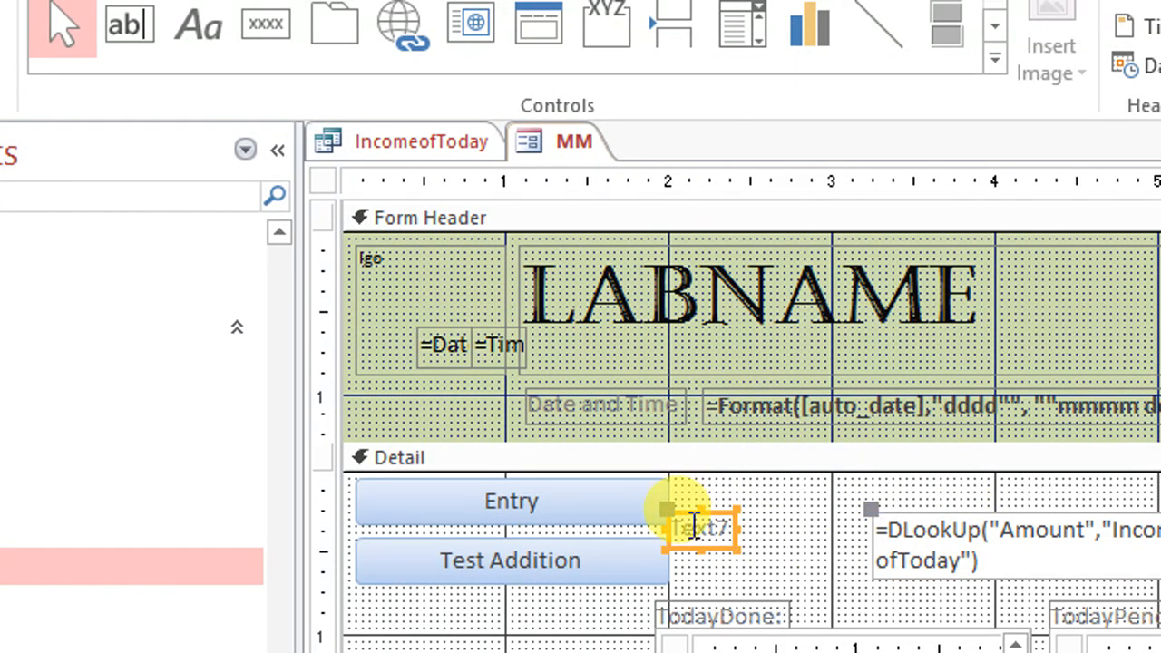
{"action": "type", "text": "Today"}
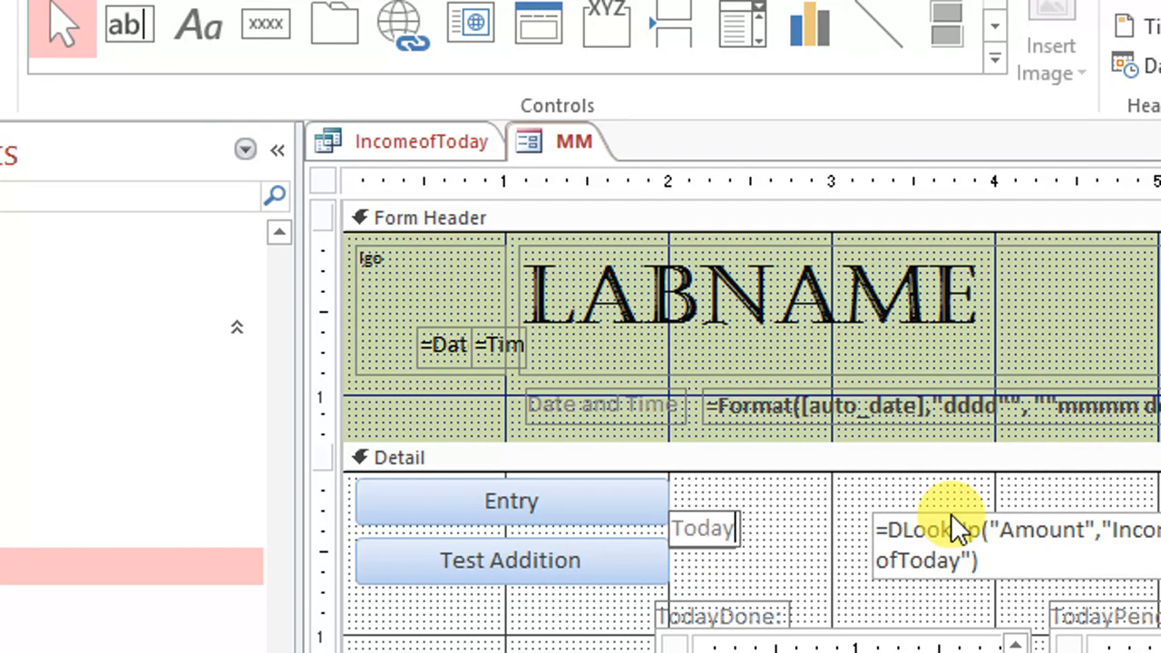
{"action": "type", "text": " Inomc"}
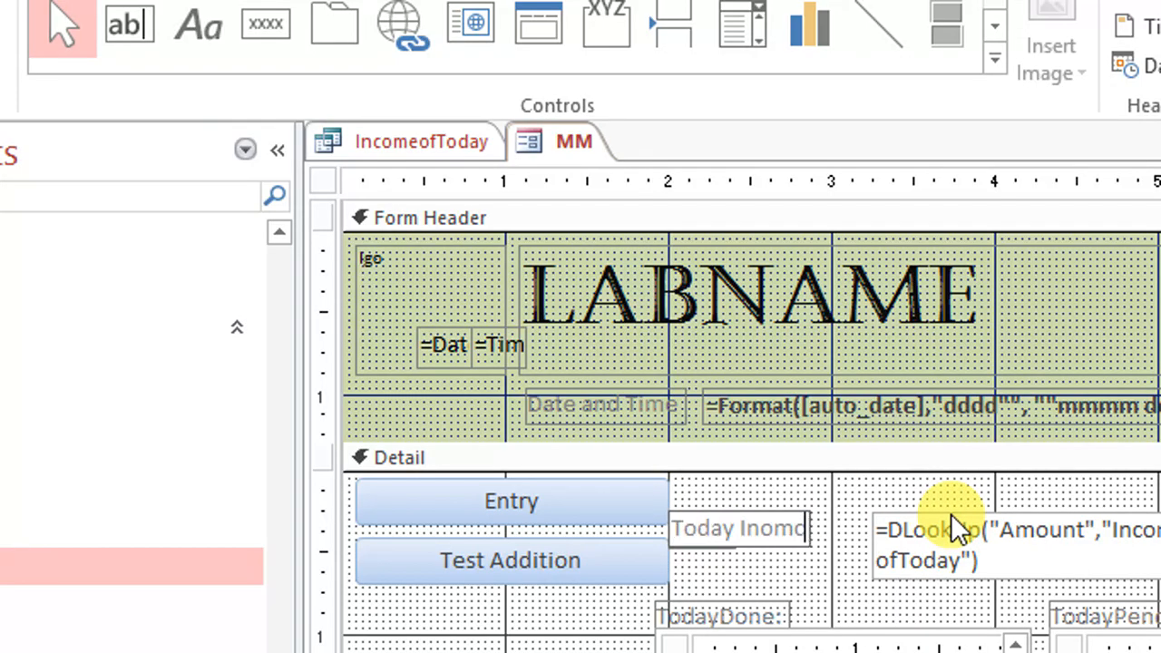
{"action": "key", "text": "BackSpace"}
{"action": "key", "text": "BackSpace"}
{"action": "key", "text": "BackSpace"}
{"action": "key", "text": "BackSpace"}
{"action": "type", "text": "come"}
{"action": "key", "text": "Left"}
{"action": "key", "text": "Left"}
{"action": "key", "text": "Left"}
{"action": "key", "text": "Left"}
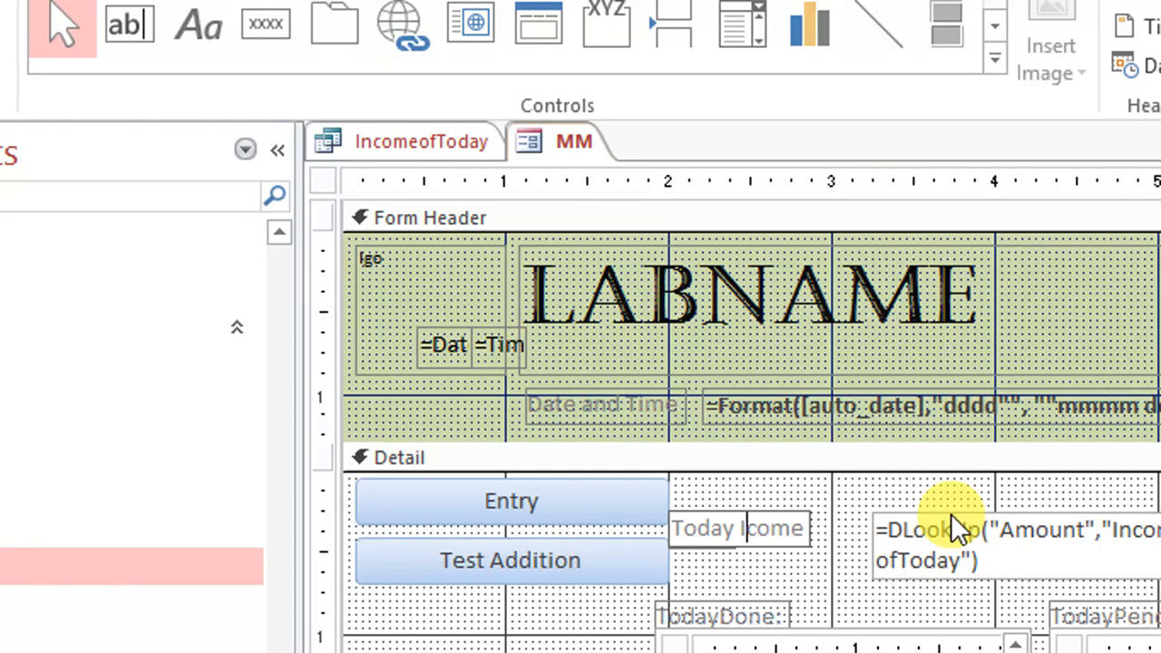
{"action": "type", "text": "n"}
{"action": "left_click", "coordinate": [824, 484]}
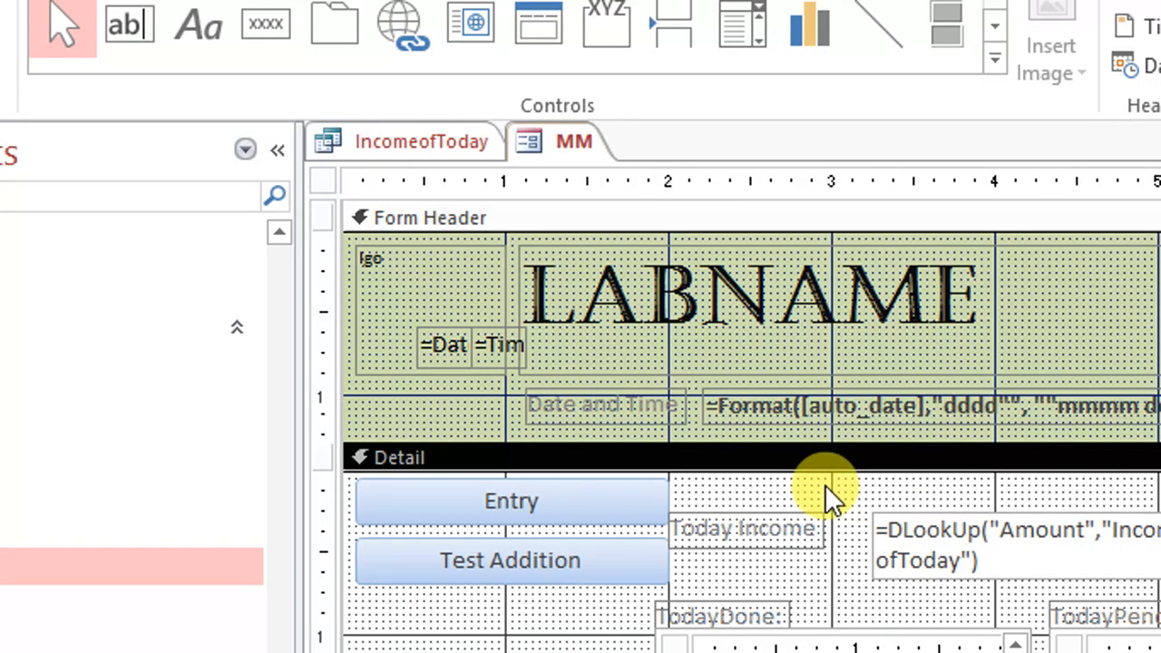
Place the Today Income label directly above the DLookUp text box and match it to the text box's width.
{"action": "left_click", "coordinate": [885, 530]}
{"action": "left_click", "coordinate": [744, 513]}
{"action": "left_click_drag", "start_coordinate": [743, 510], "coordinate": [751, 480]}
{"action": "left_click_drag", "start_coordinate": [746, 551], "coordinate": [986, 490]}
{"action": "left_click_drag", "start_coordinate": [452, 500], "coordinate": [660, 493]}
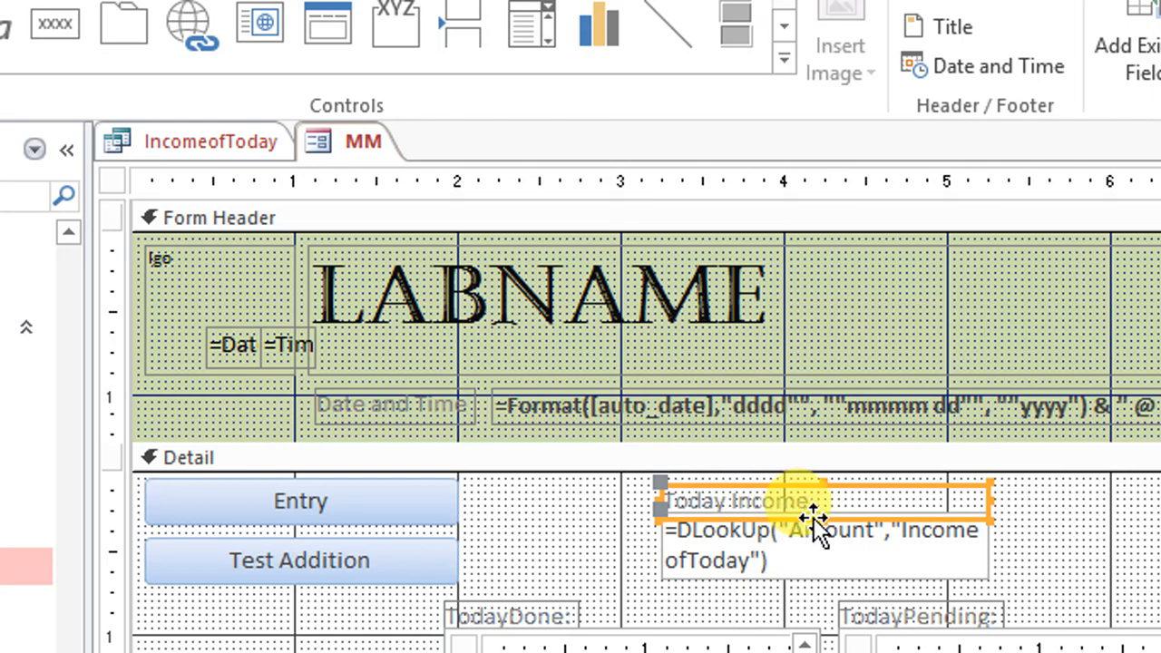
{"action": "left_click_drag", "start_coordinate": [823, 517], "coordinate": [823, 477]}
{"action": "left_click_drag", "start_coordinate": [1019, 509], "coordinate": [781, 550]}
{"action": "left_click_drag", "start_coordinate": [758, 477], "coordinate": [608, 479]}
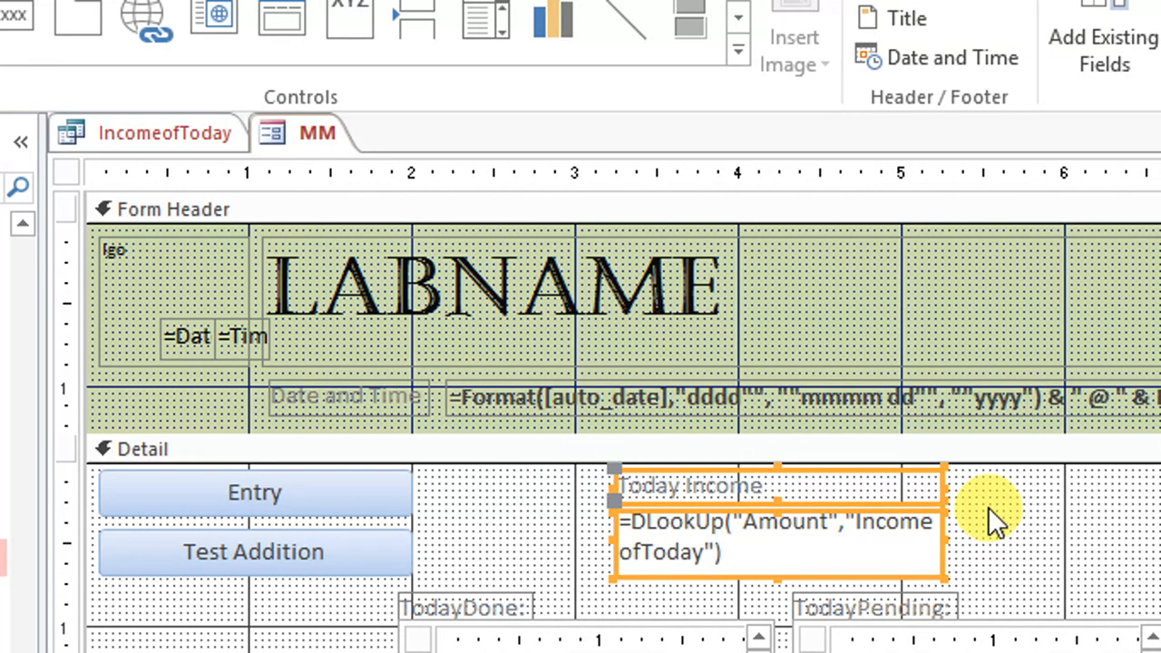
{"action": "left_click", "coordinate": [987, 502]}
Give the DLookUp text box a black background and gold text.
{"action": "right_click", "coordinate": [916, 544]}
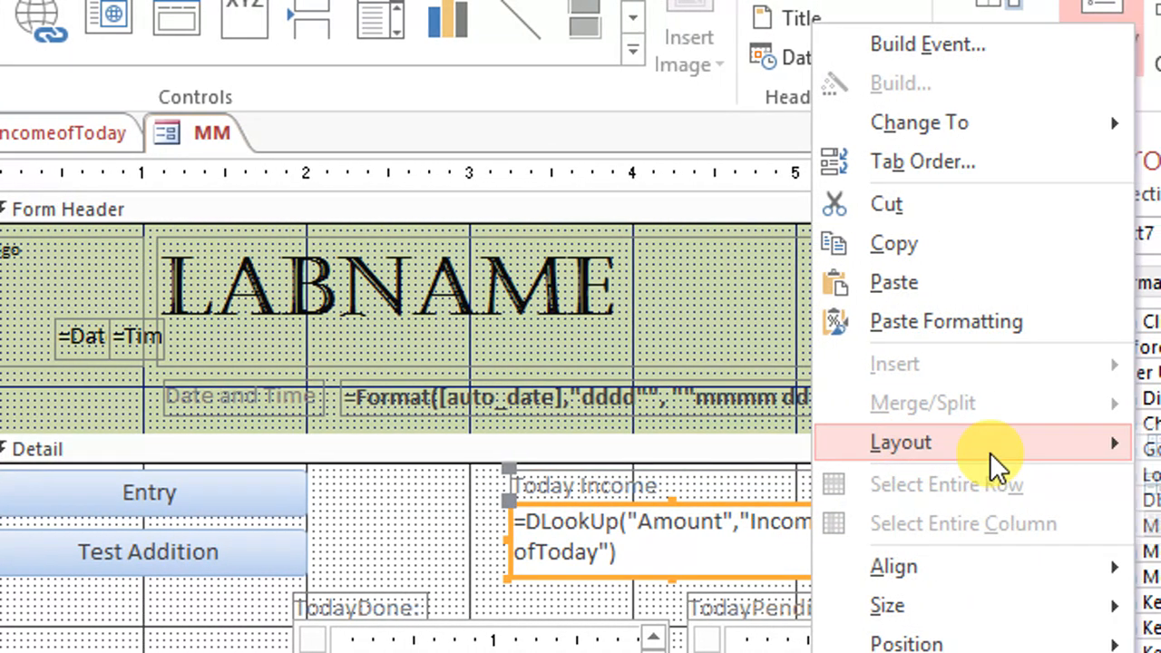
{"action": "mouse_move", "coordinate": [984, 442]}
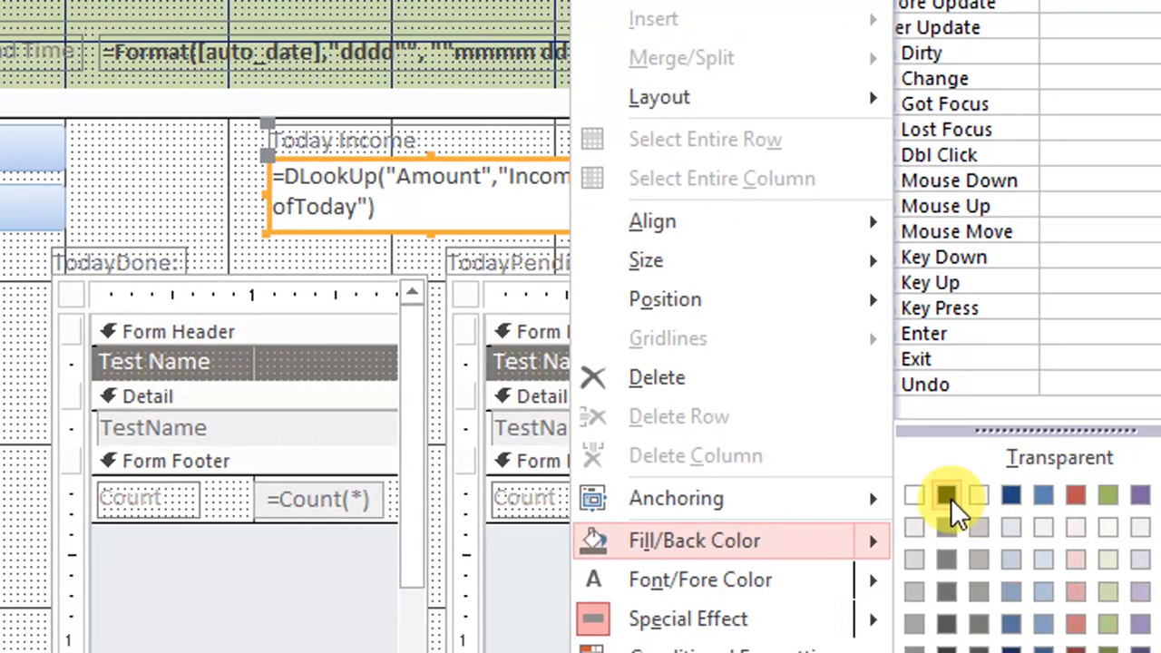
{"action": "left_click", "coordinate": [1114, 512]}
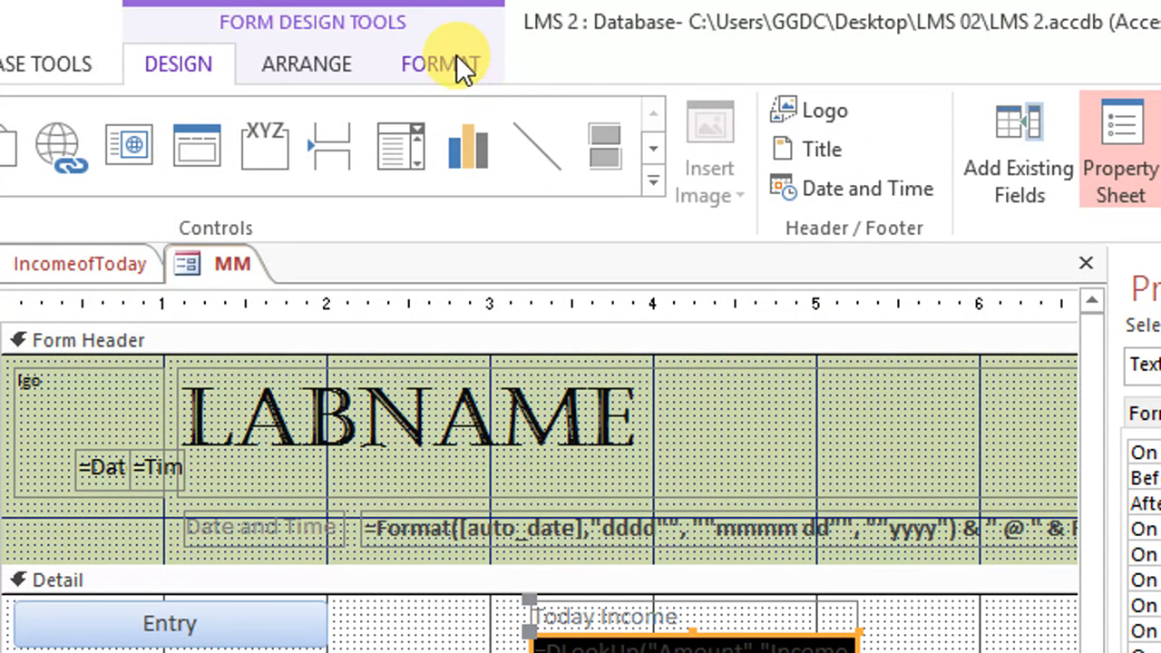
{"action": "left_click", "coordinate": [449, 62]}
{"action": "left_click", "coordinate": [70, 177]}
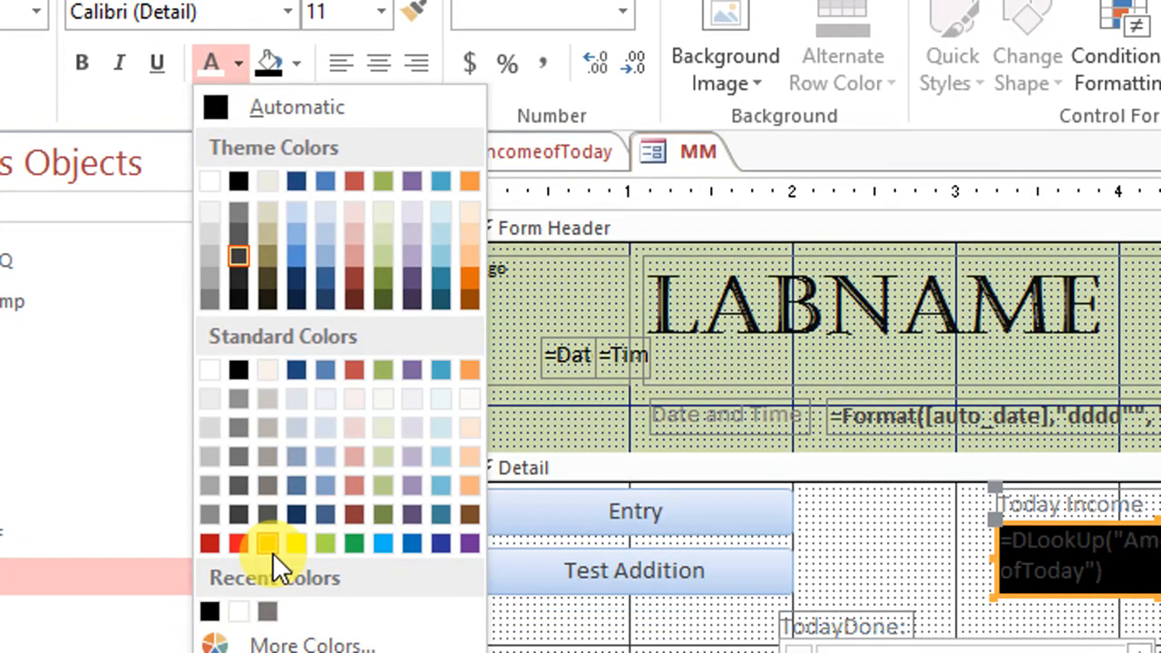
{"action": "left_click", "coordinate": [272, 552]}
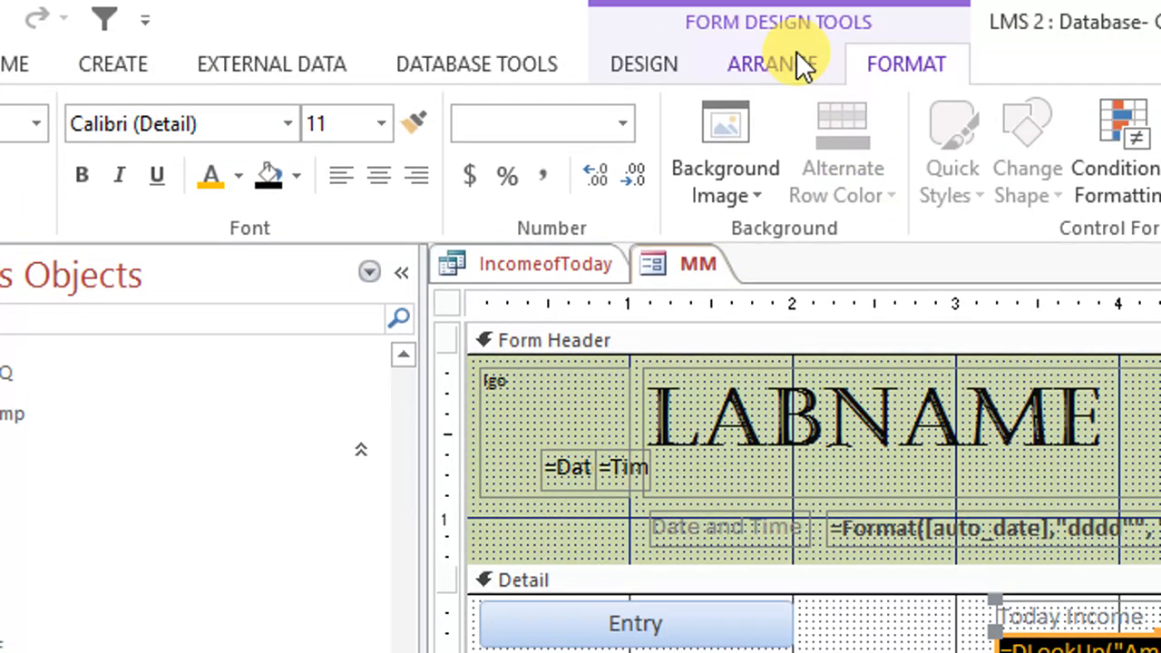
Set the text box's font size to 24 and display the form in Form View.
{"action": "left_click", "coordinate": [13, 66]}
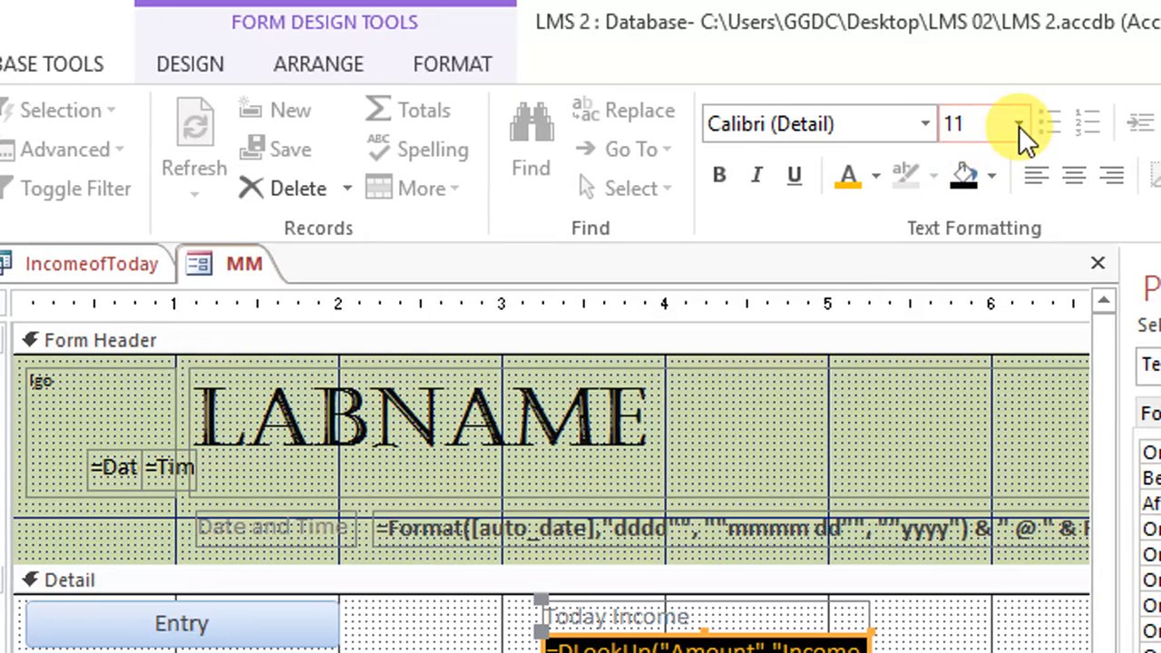
{"action": "left_click", "coordinate": [1005, 121]}
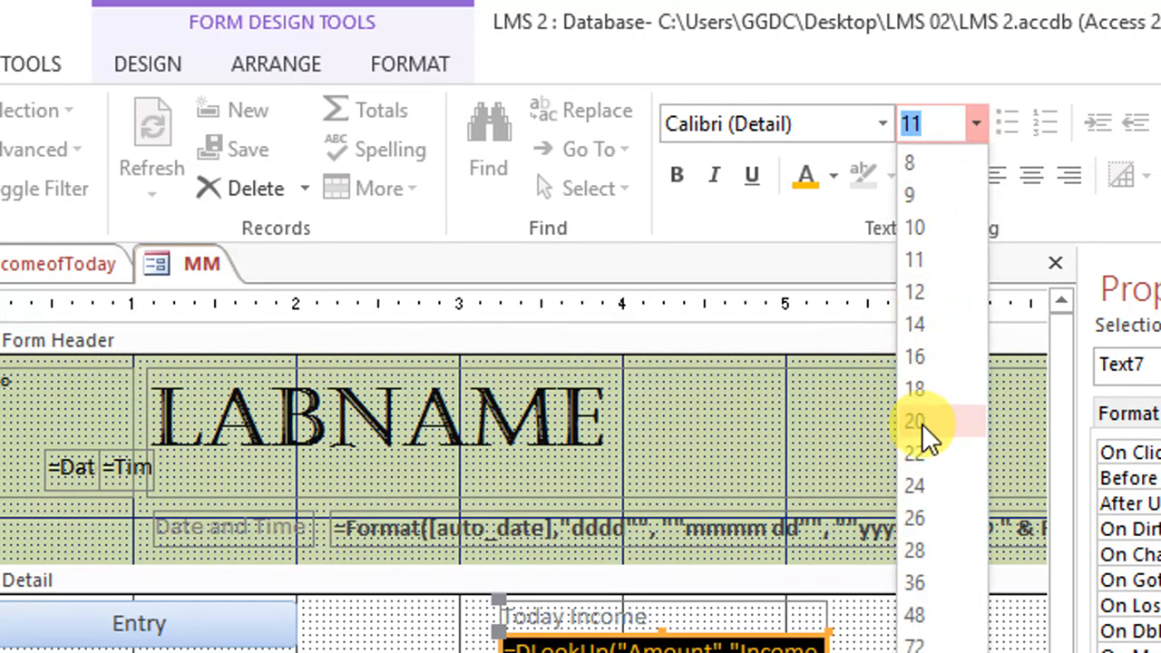
{"action": "left_click", "coordinate": [930, 486]}
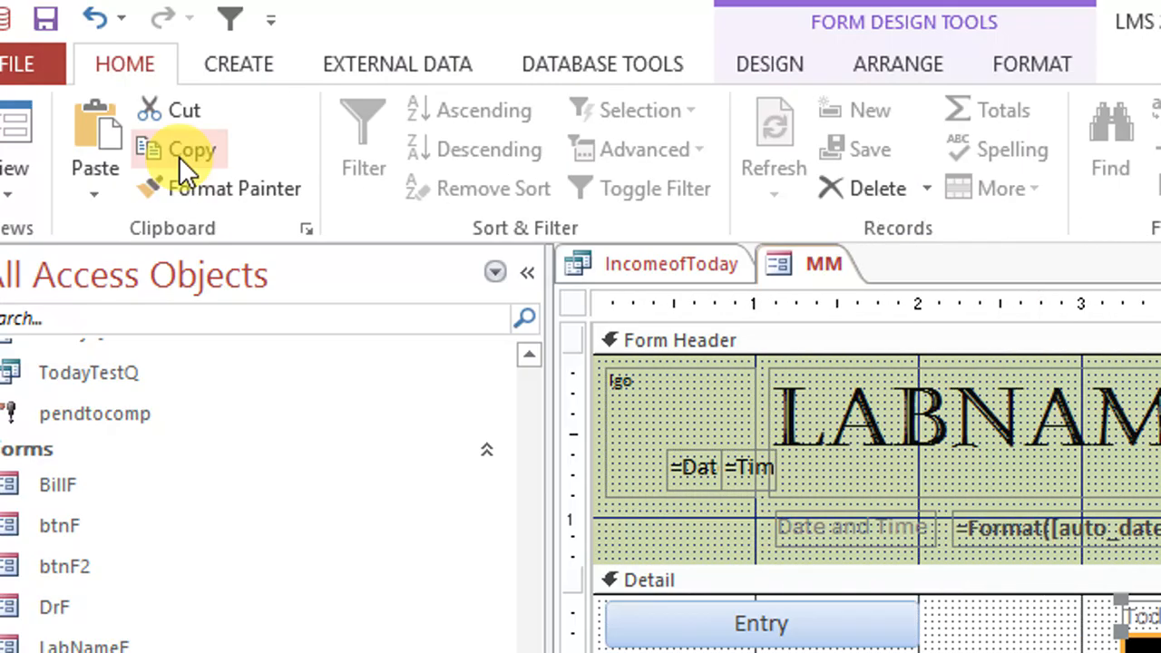
{"action": "left_click", "coordinate": [37, 168]}
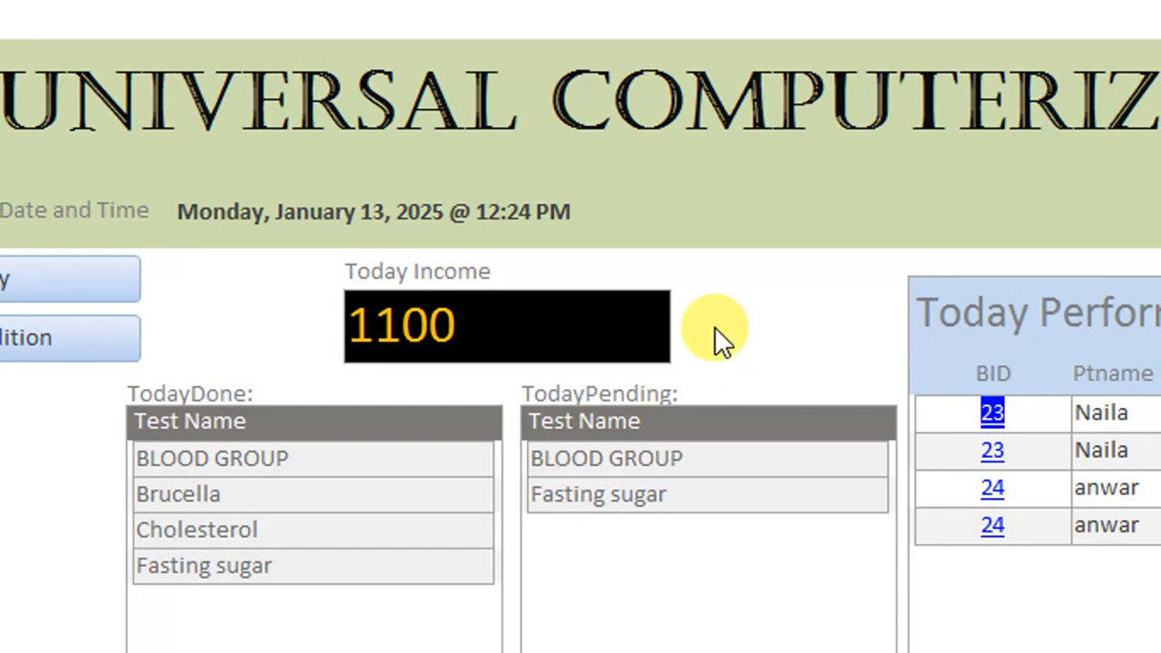
Center the text in the DLookUp text box in Design View and check the amount field in Form View.
{"action": "right_click", "coordinate": [749, 333]}
{"action": "left_click", "coordinate": [862, 438]}
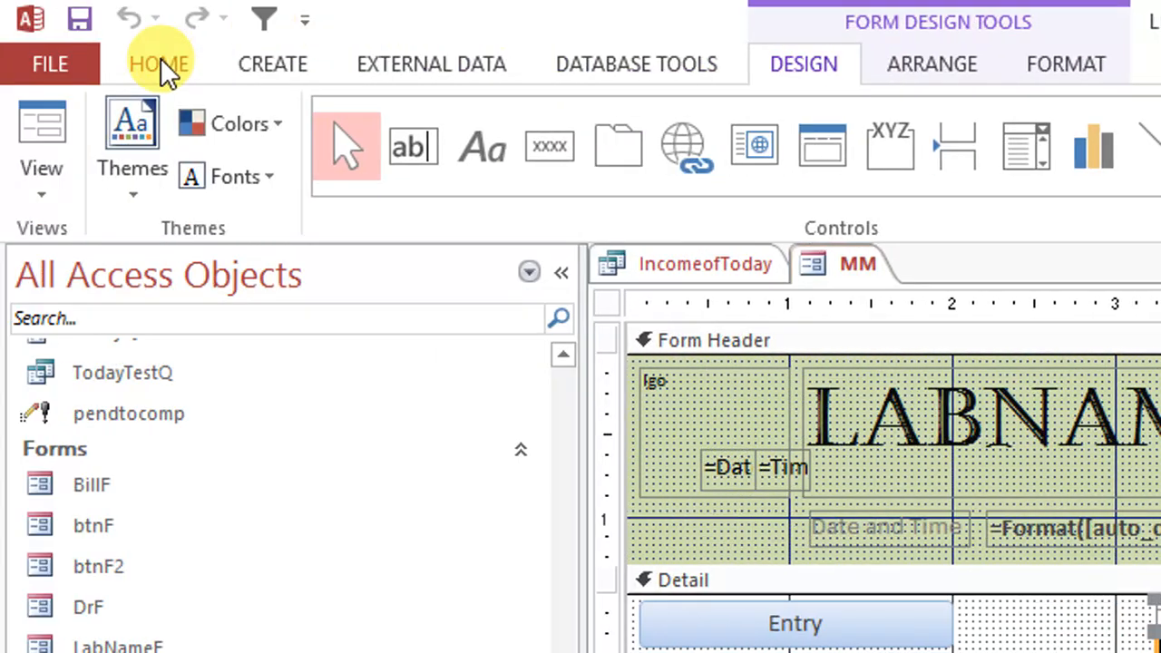
{"action": "left_click", "coordinate": [160, 68]}
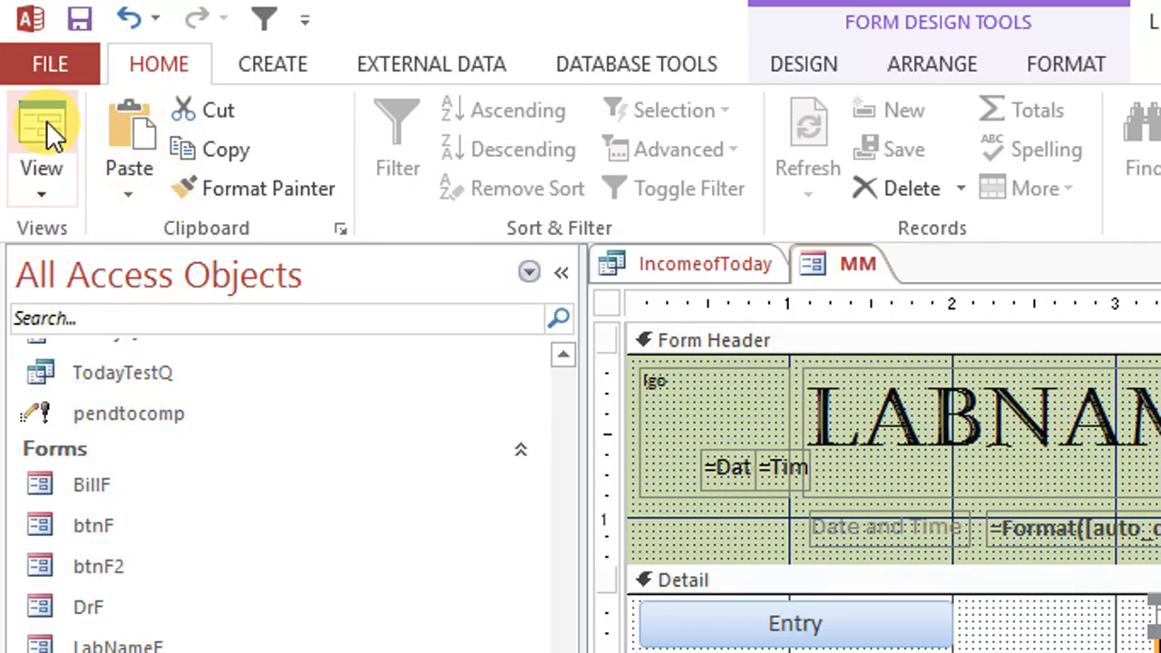
{"action": "left_click", "coordinate": [41, 131]}
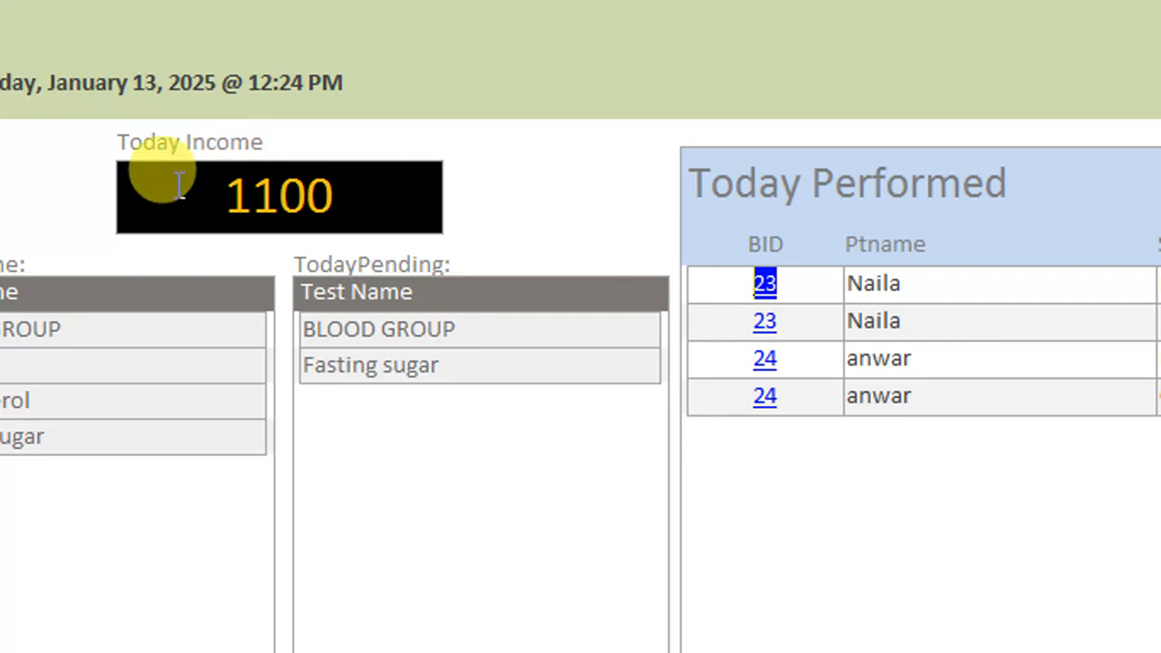
{"action": "left_click_drag", "start_coordinate": [161, 115], "coordinate": [461, 138]}
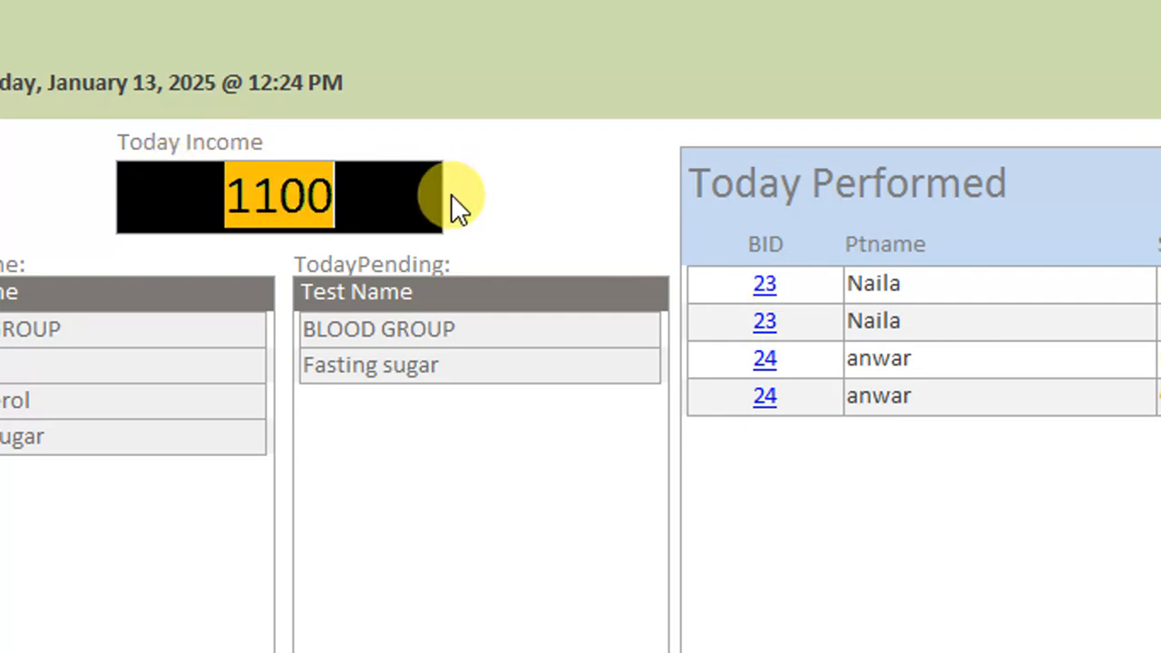
{"action": "left_click", "coordinate": [380, 166]}
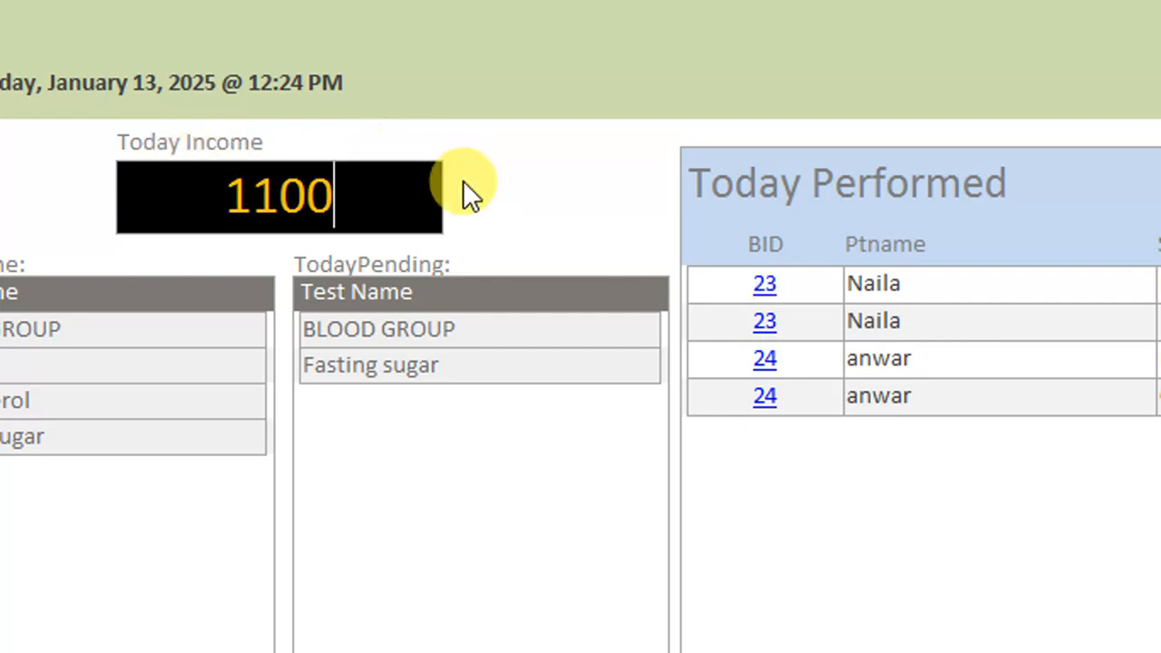
Disable and lock the text box through its Enabled and Locked properties in Design View, and display the form in Form View.
{"action": "right_click", "coordinate": [518, 178]}
{"action": "left_click", "coordinate": [591, 278]}
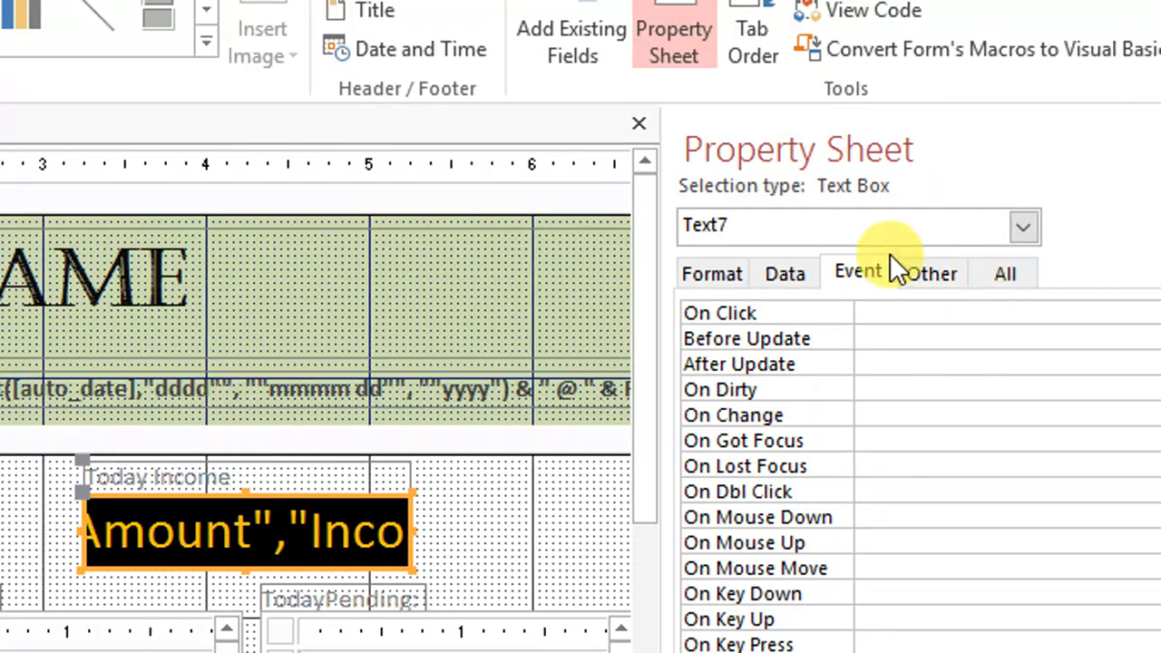
{"action": "left_click", "coordinate": [784, 272]}
{"action": "key", "text": "Tab"}
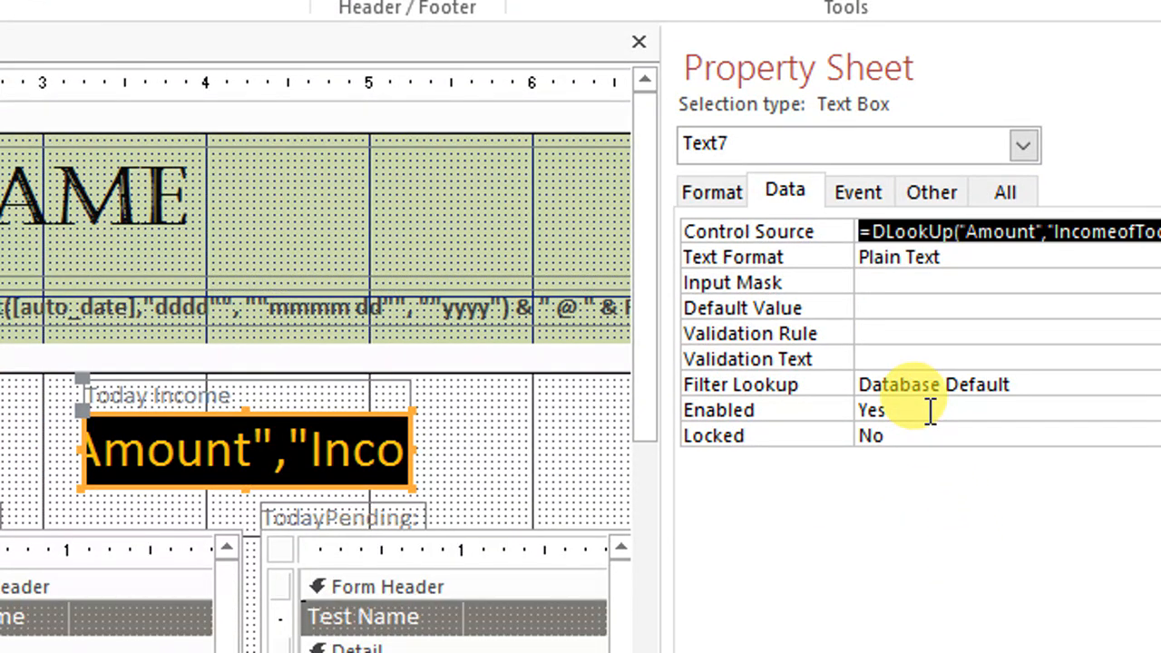
{"action": "double_click", "coordinate": [930, 410]}
{"action": "double_click", "coordinate": [889, 435]}
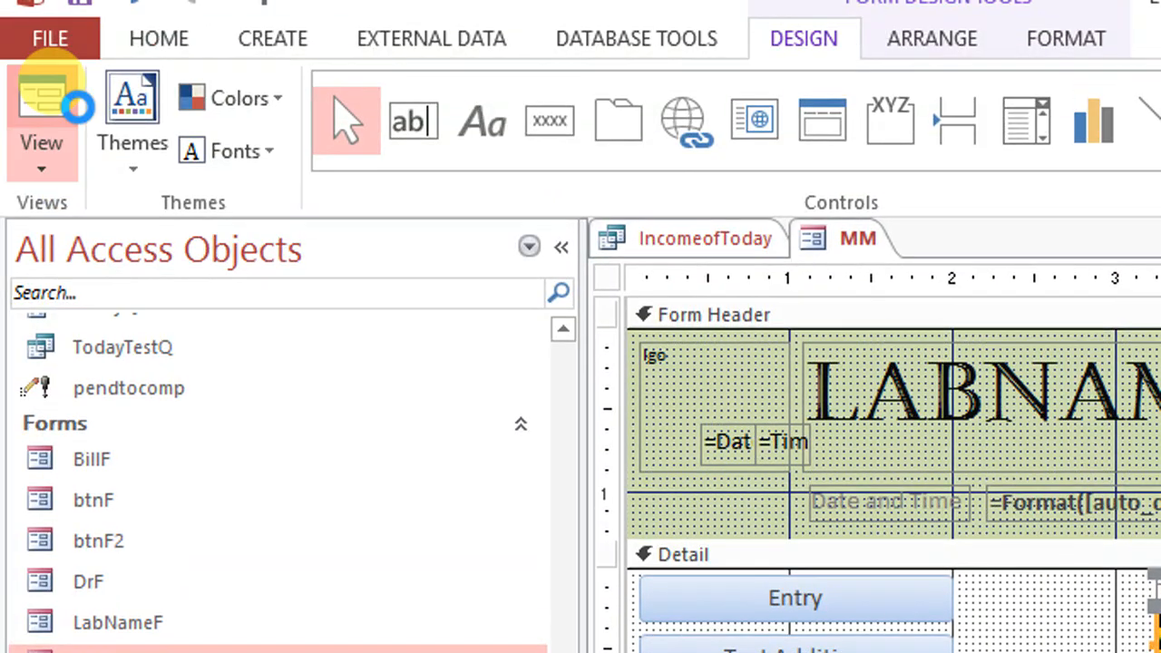
{"action": "left_click", "coordinate": [65, 0]}
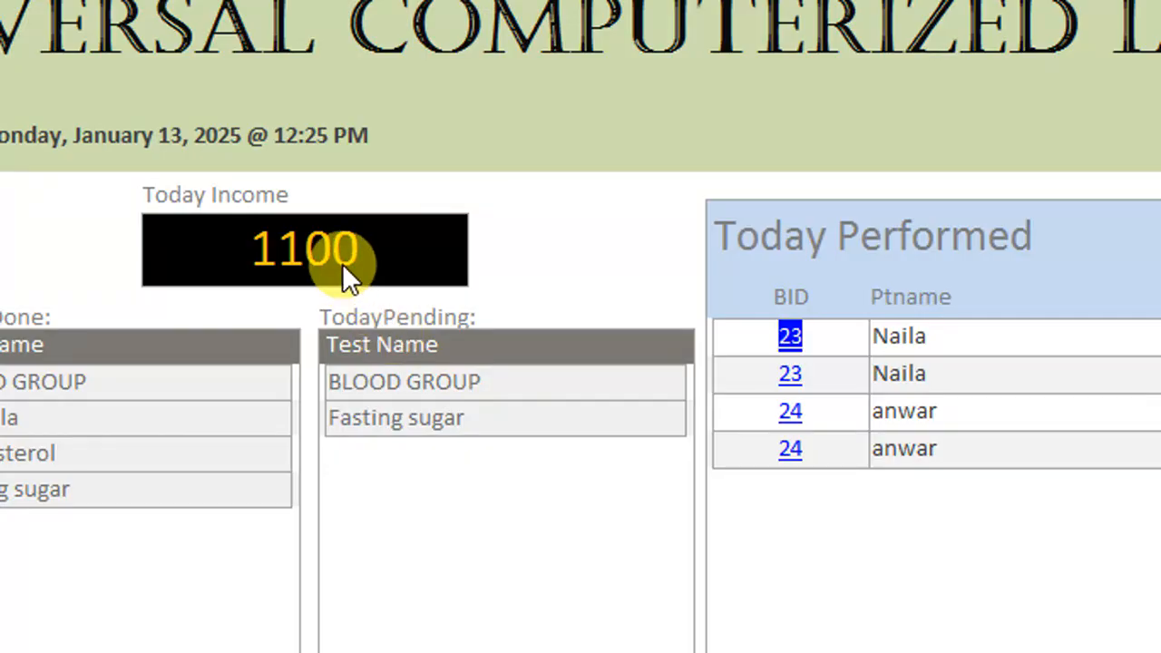